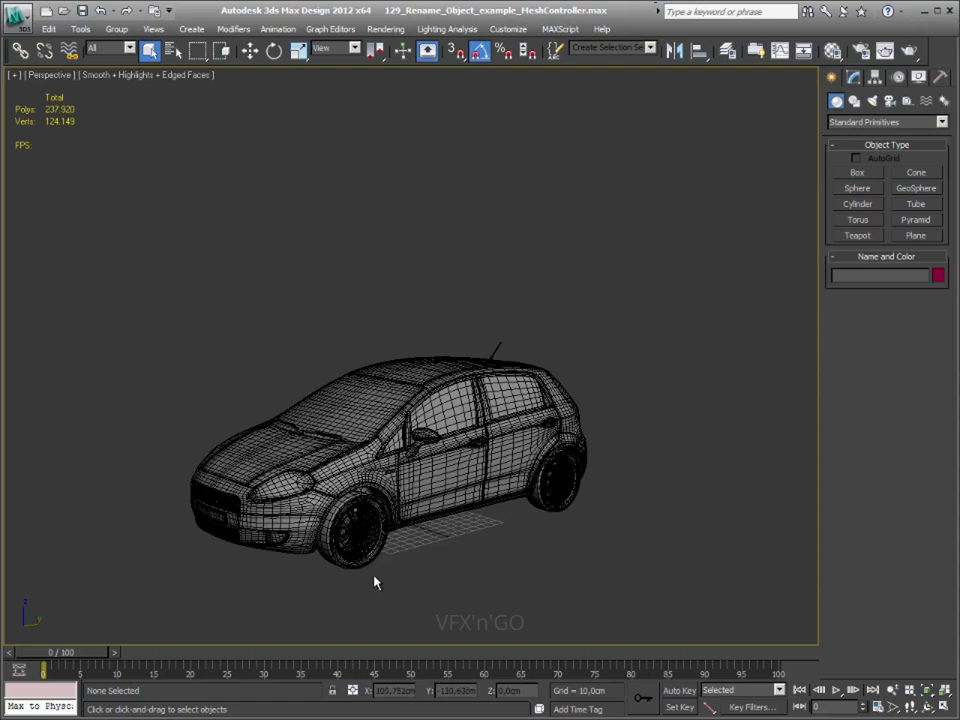
- Select all four wheels and isolate them with Isolate Selection
left_click(358, 540)
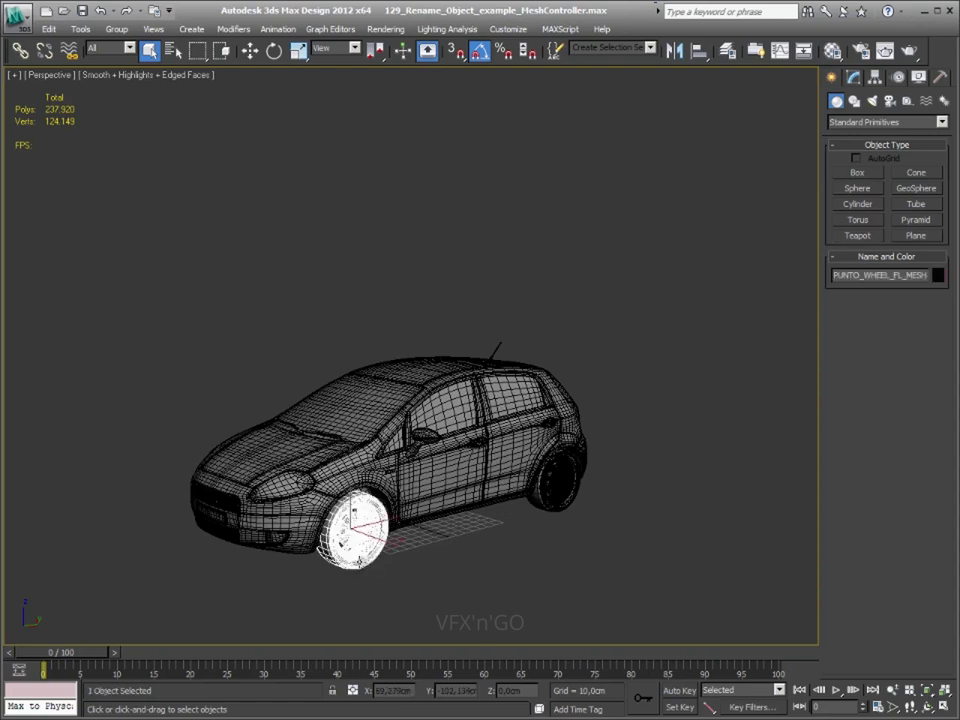
left_click(550, 489, "ctrl")
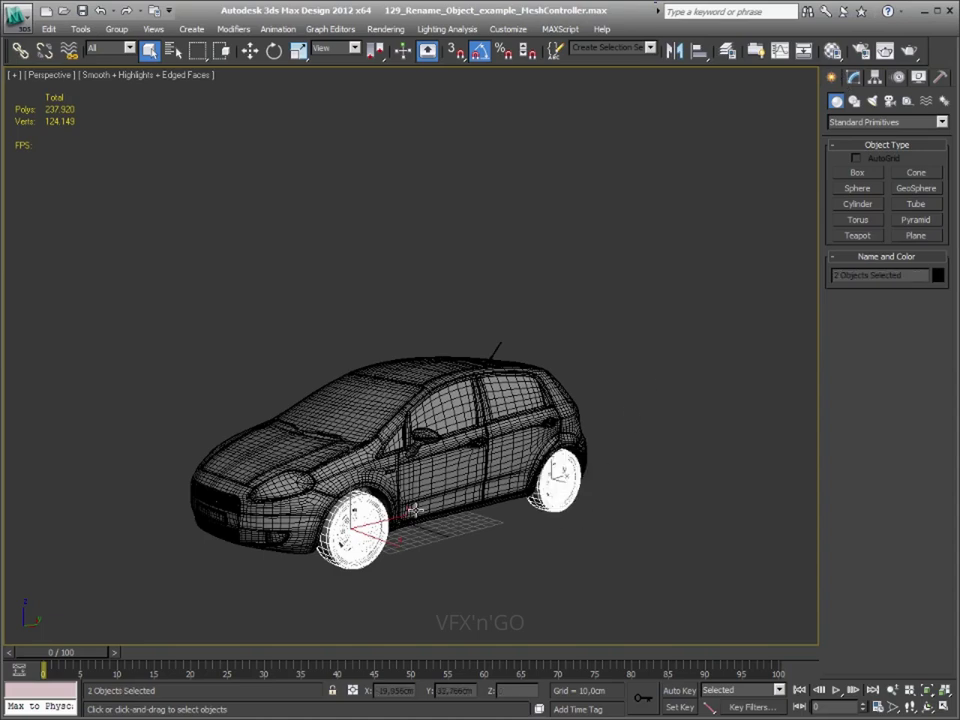
middle_click_drag(550, 489, 326, 439, "alt")
left_click(254, 553, "ctrl")
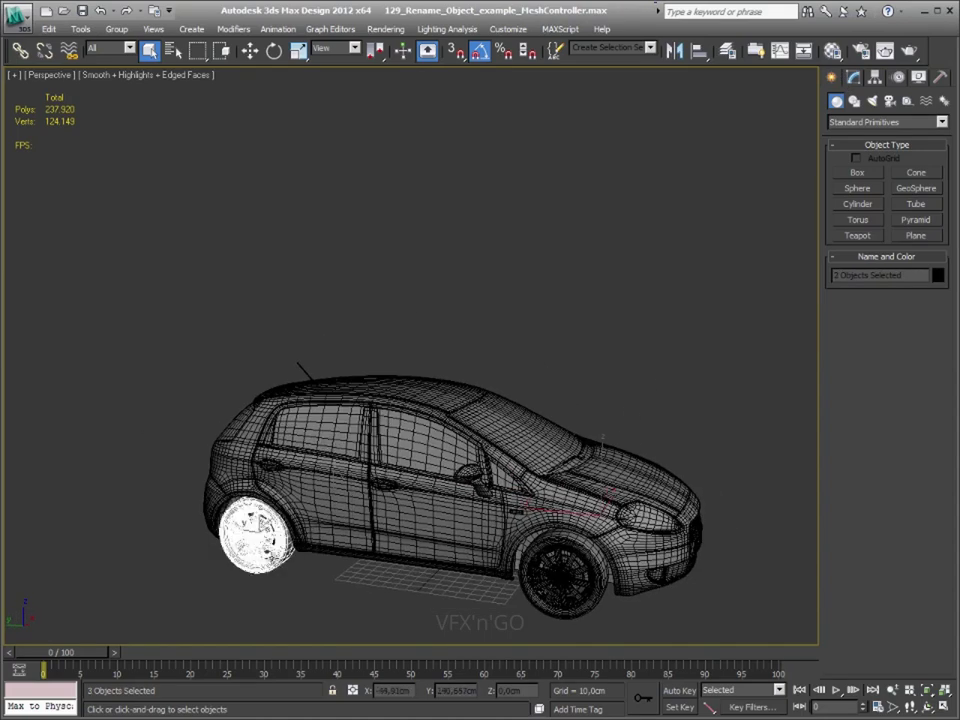
left_click(562, 572, "ctrl")
right_click(592, 541)
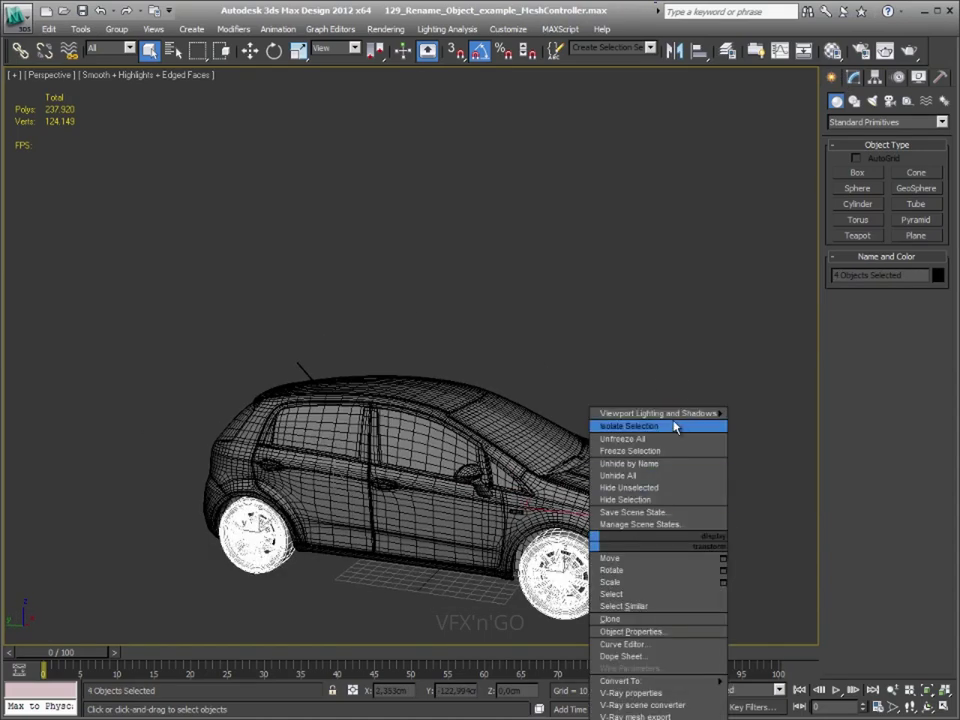
left_click(673, 427)
- Orbit around the isolated wheels and select only the front-left wheel
middle_click_drag(725, 410, 506, 437, "alt")
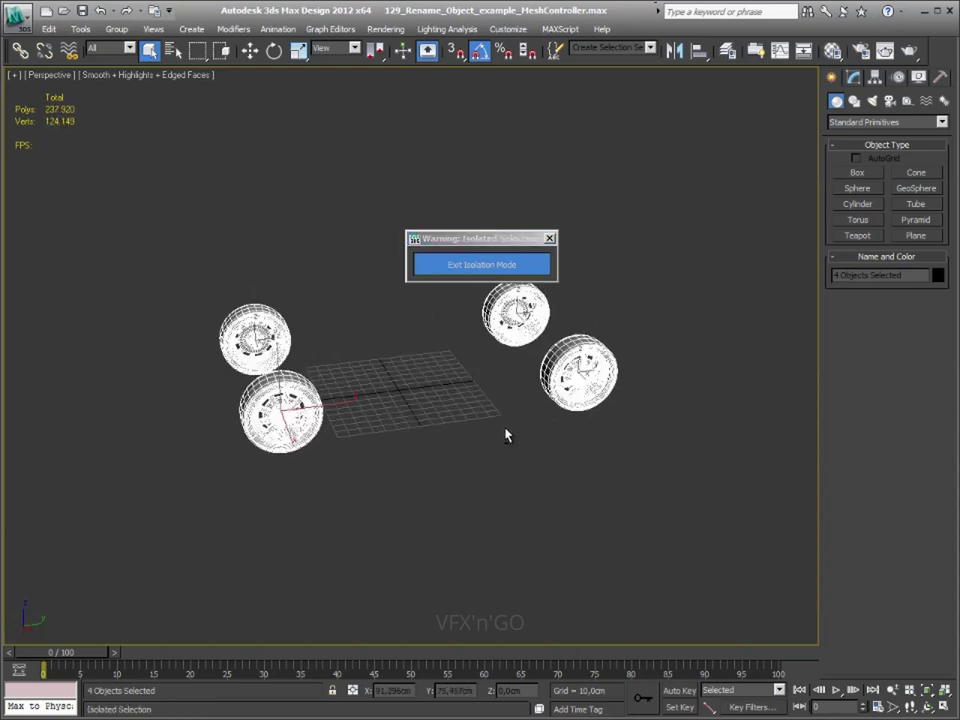
left_click(536, 471)
left_click(372, 380)
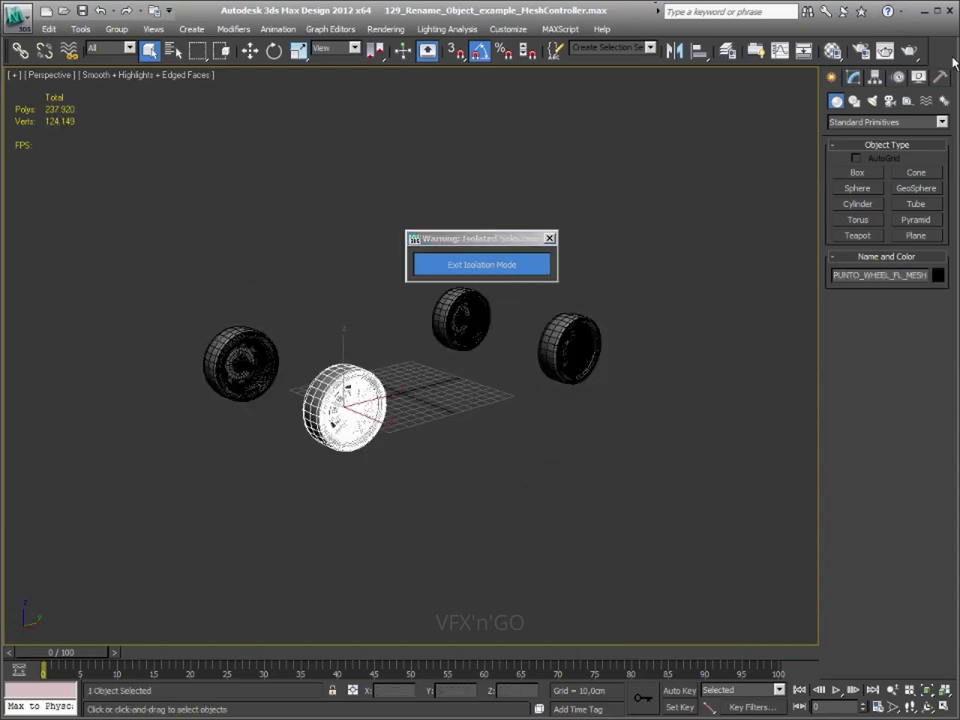
- Detach the front-left wheel's tyre element as a separate object named Tire_FL_MESH
left_click(852, 80)
left_click(920, 291)
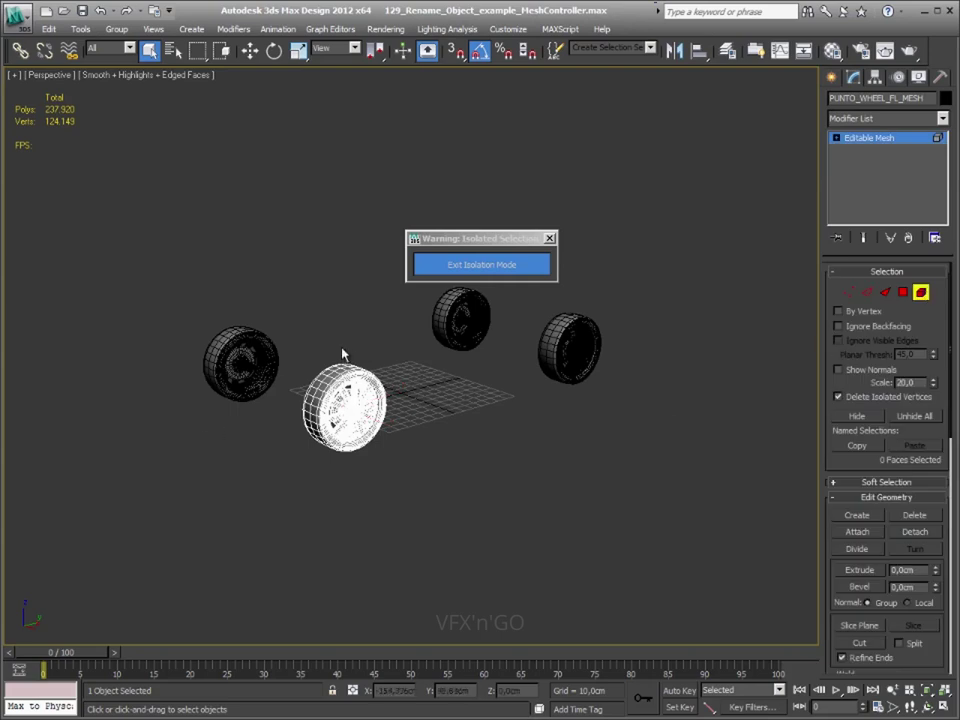
left_click(350, 390)
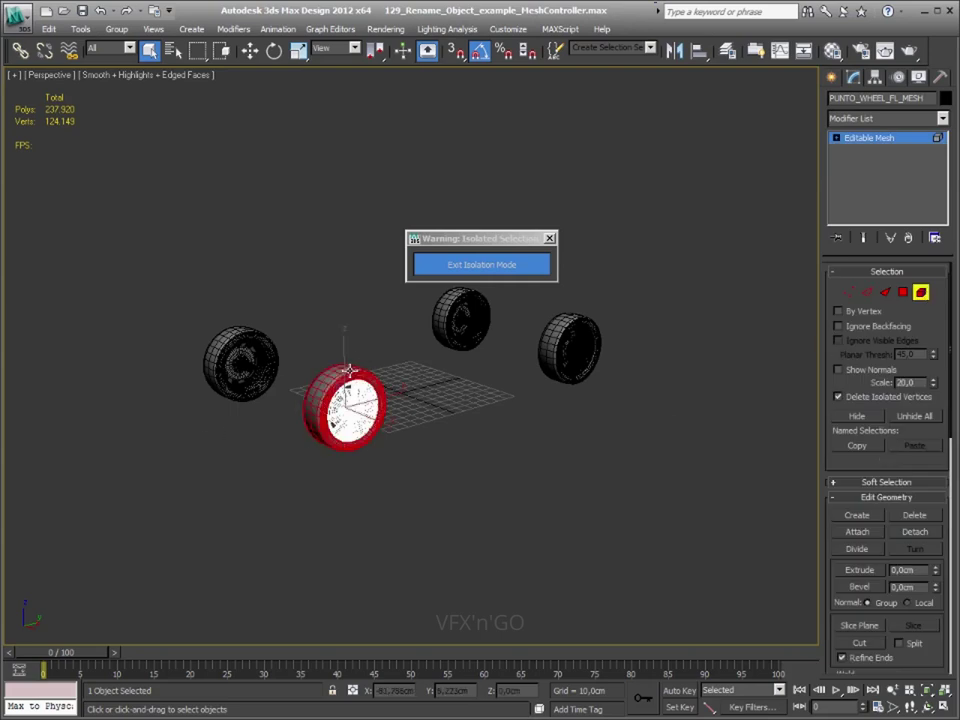
left_click(930, 535)
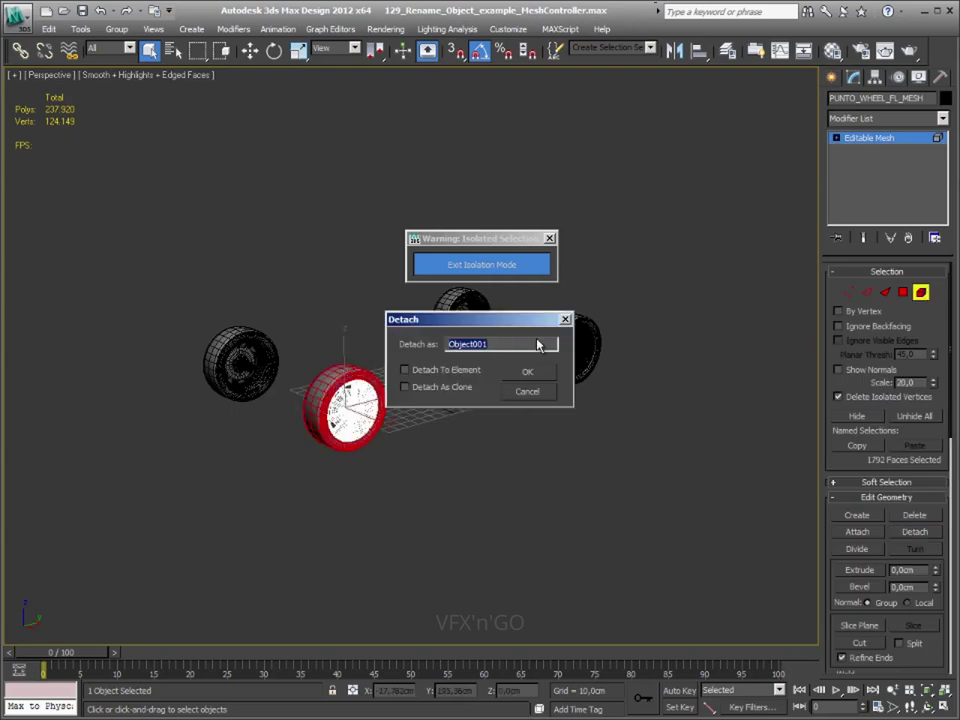
type("Tire_FL_MESH")
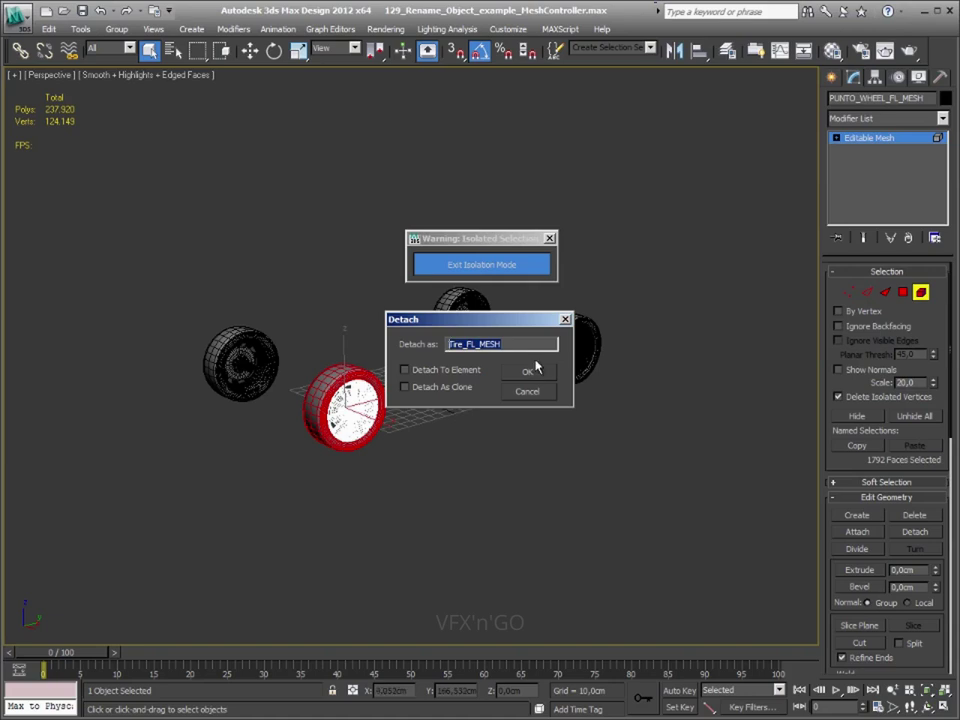
left_click(538, 377)
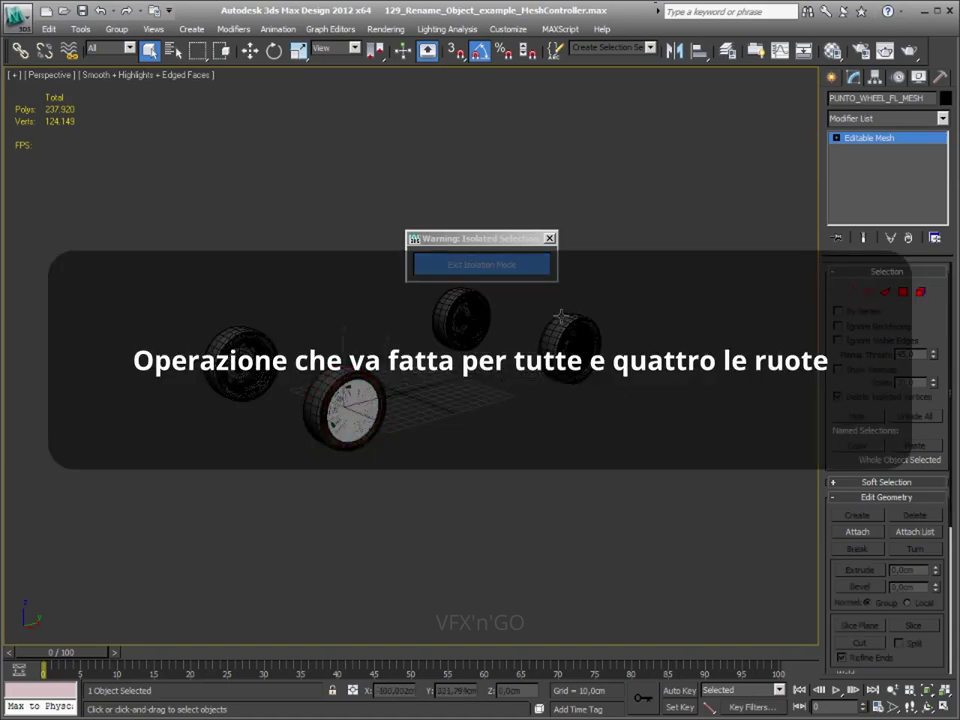
- Detach the right wheel's tyre element, naming it for that wheel's position
left_click(920, 292)
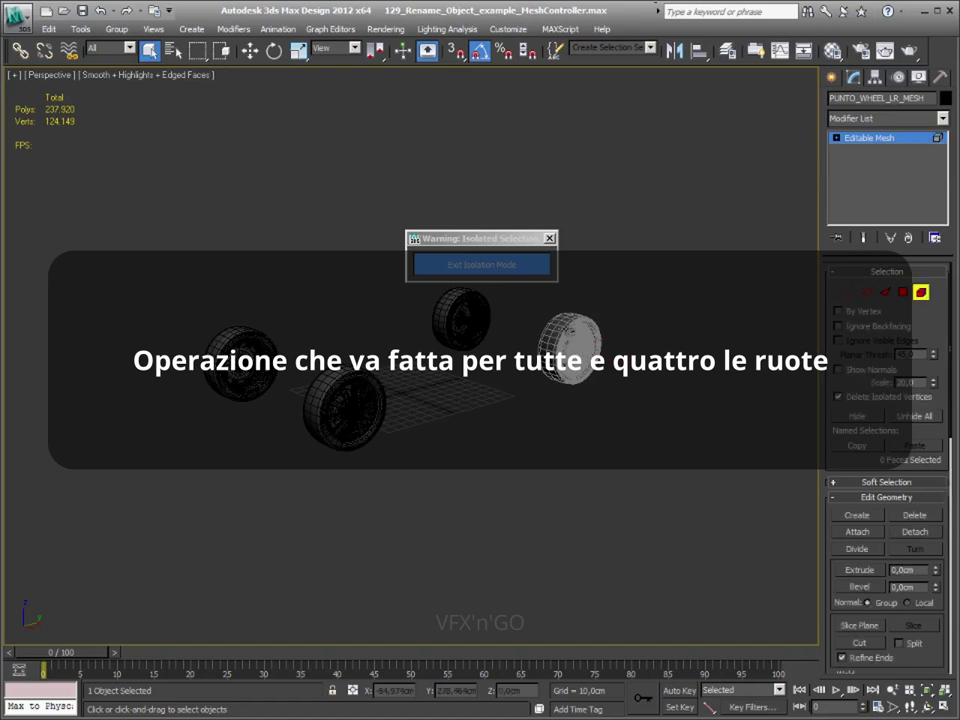
left_click(570, 347)
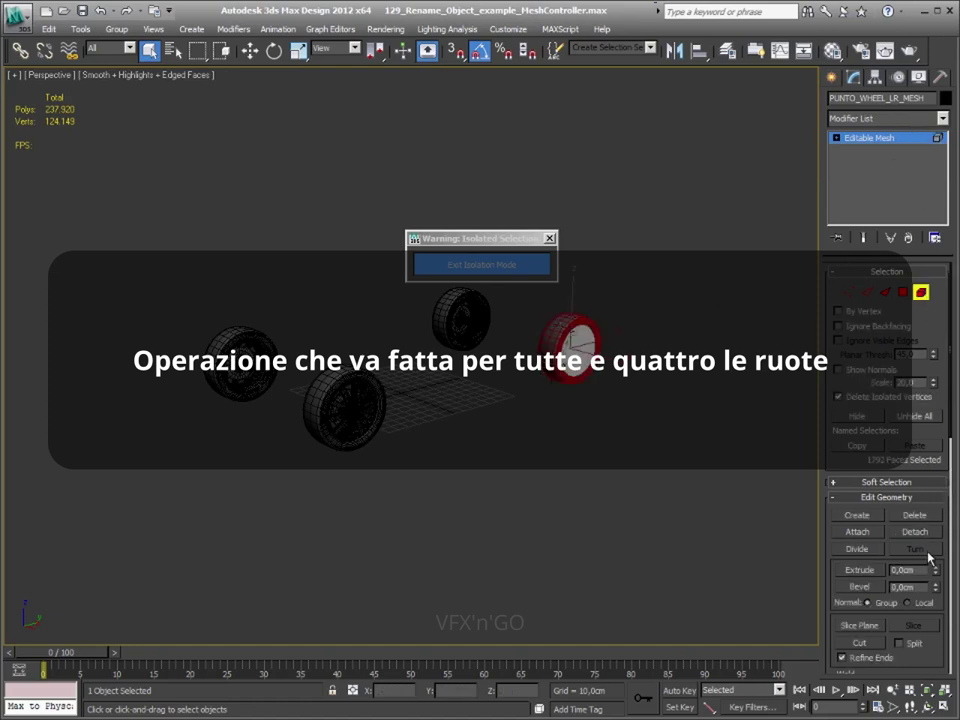
left_click(915, 531)
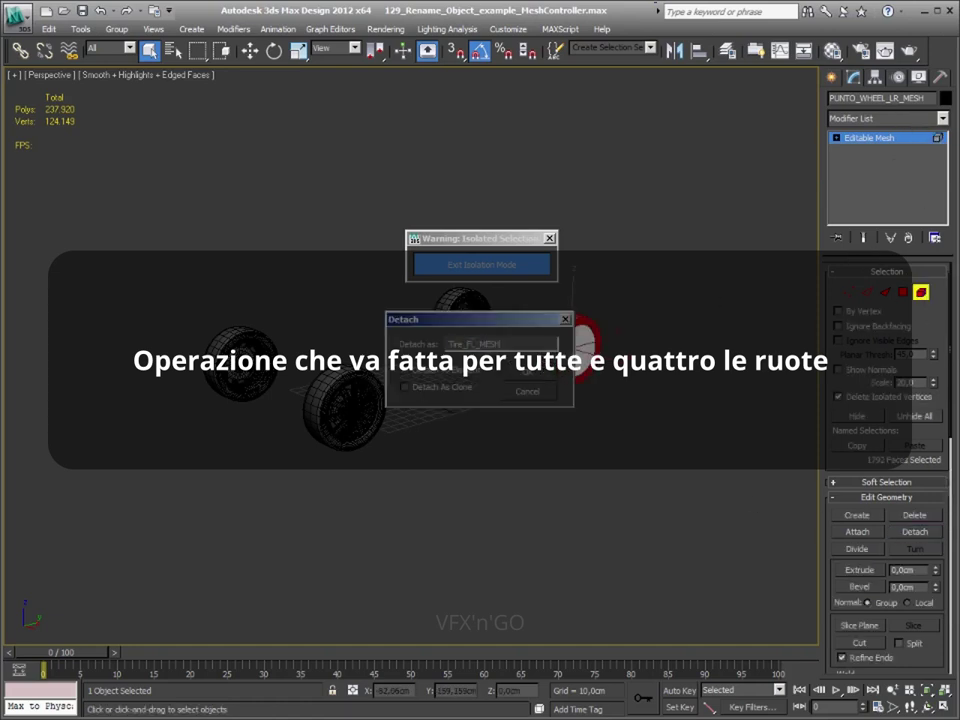
key("BackSpace")
key("BackSpace")
key("Return")
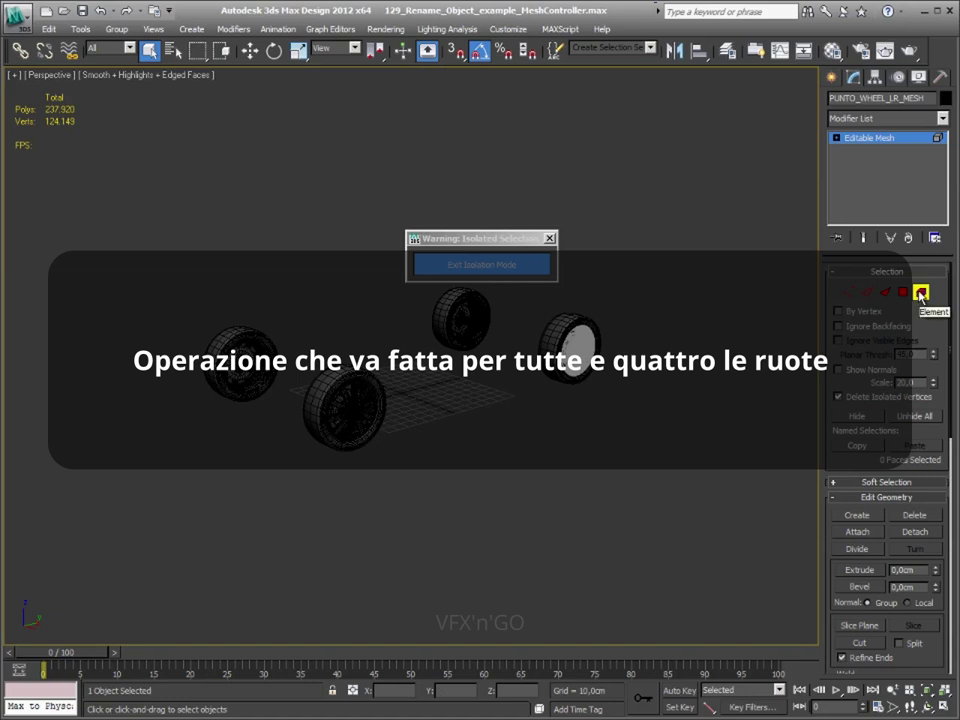
- Select the rear-right wheel's tyre element, then drag-select all wheels and tyres
left_click(921, 292)
left_click(922, 292)
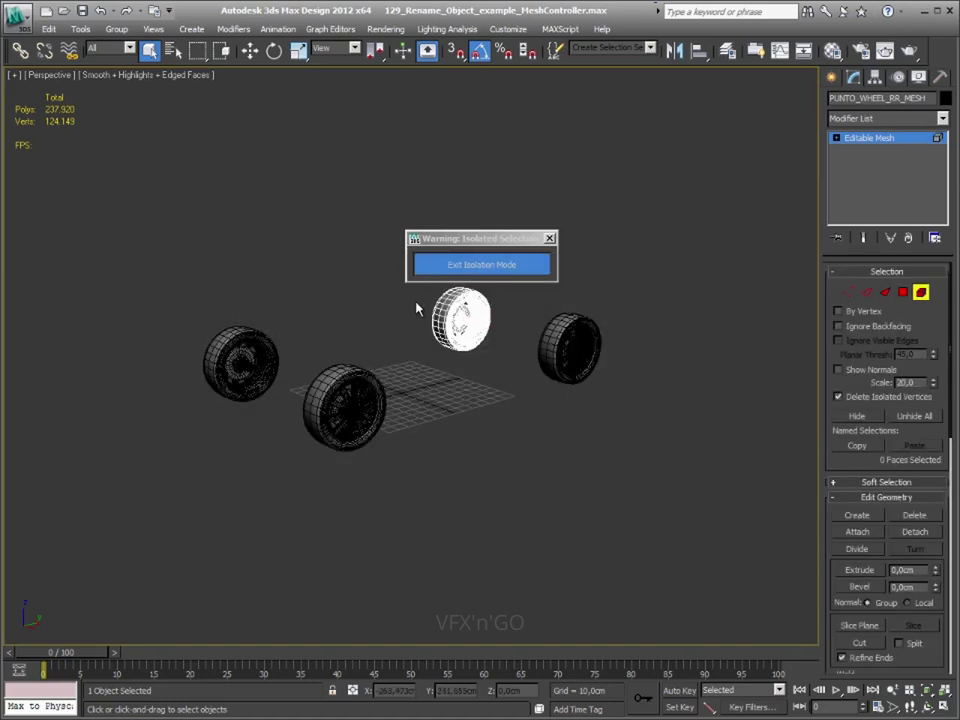
left_click(460, 318)
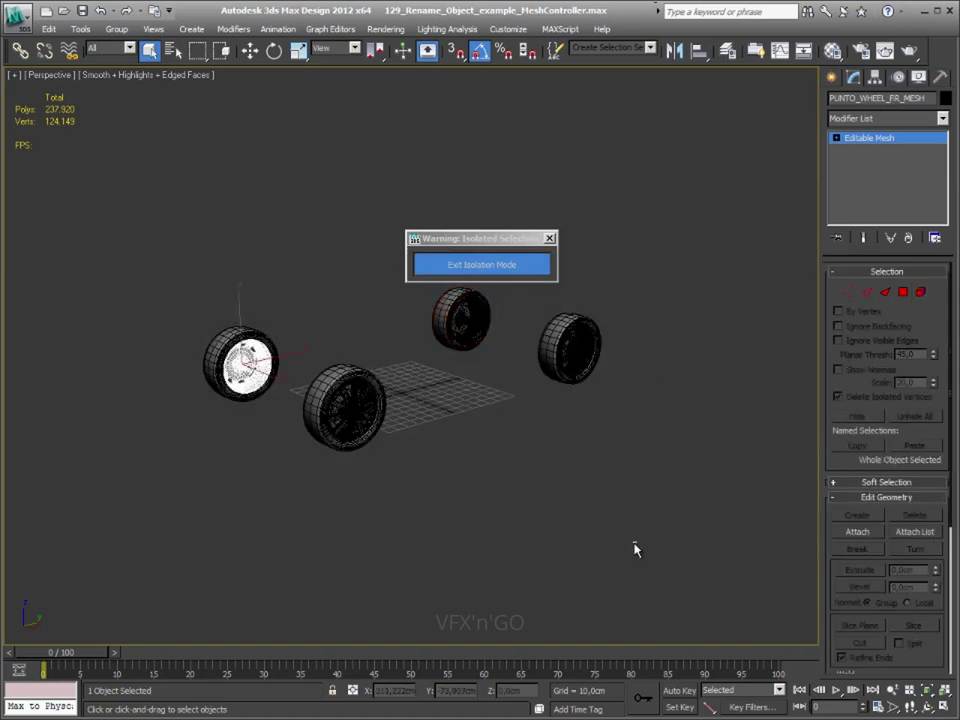
left_click(737, 573)
left_click_drag(737, 573, 75, 238)
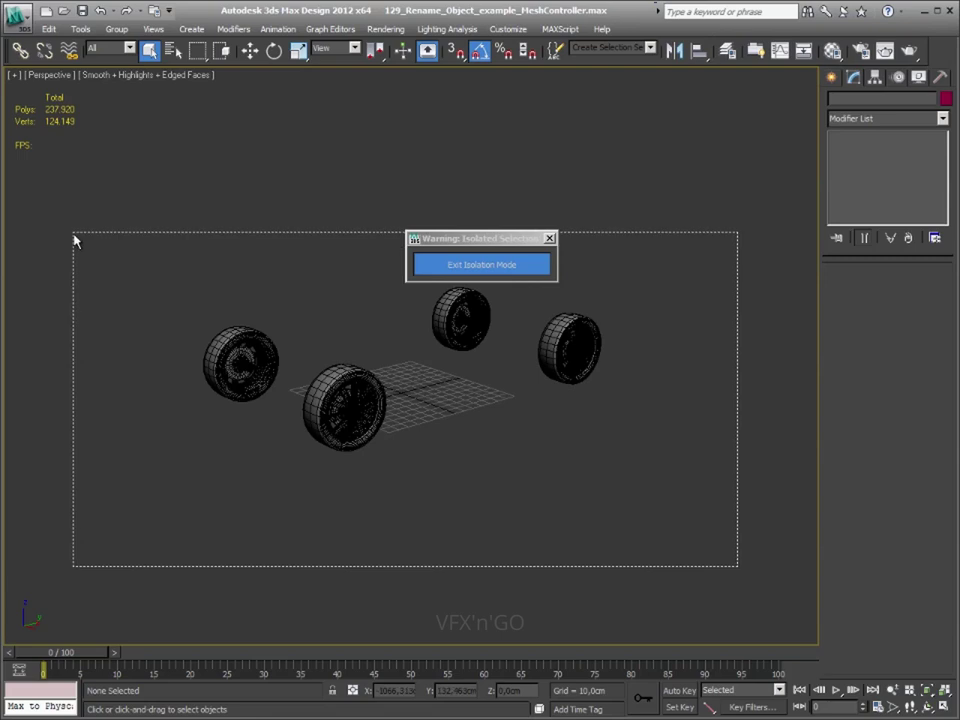
- Centre every wheel and tyre pivot on its object using Affect Pivot Only
left_click(875, 79)
left_click(905, 172)
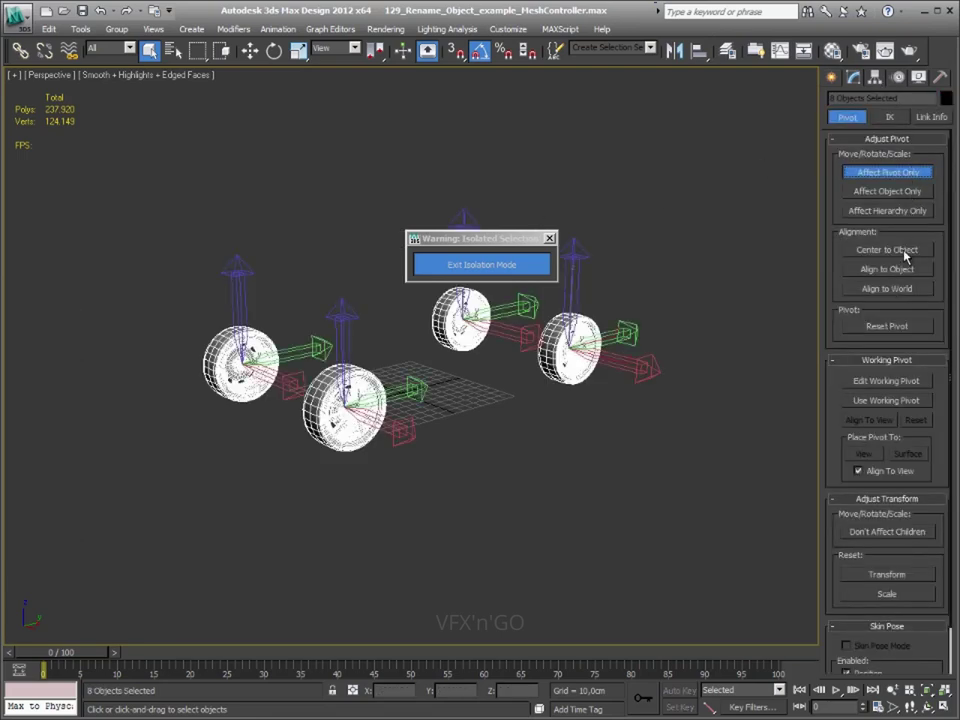
left_click(905, 252)
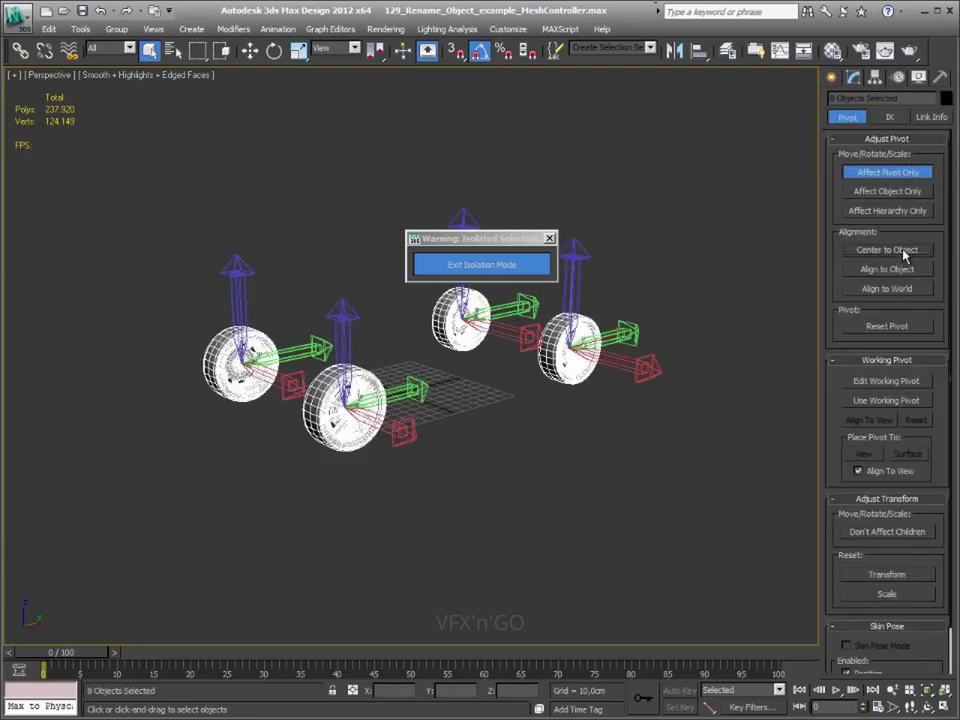
left_click(630, 240)
left_click_drag(767, 182, 128, 574)
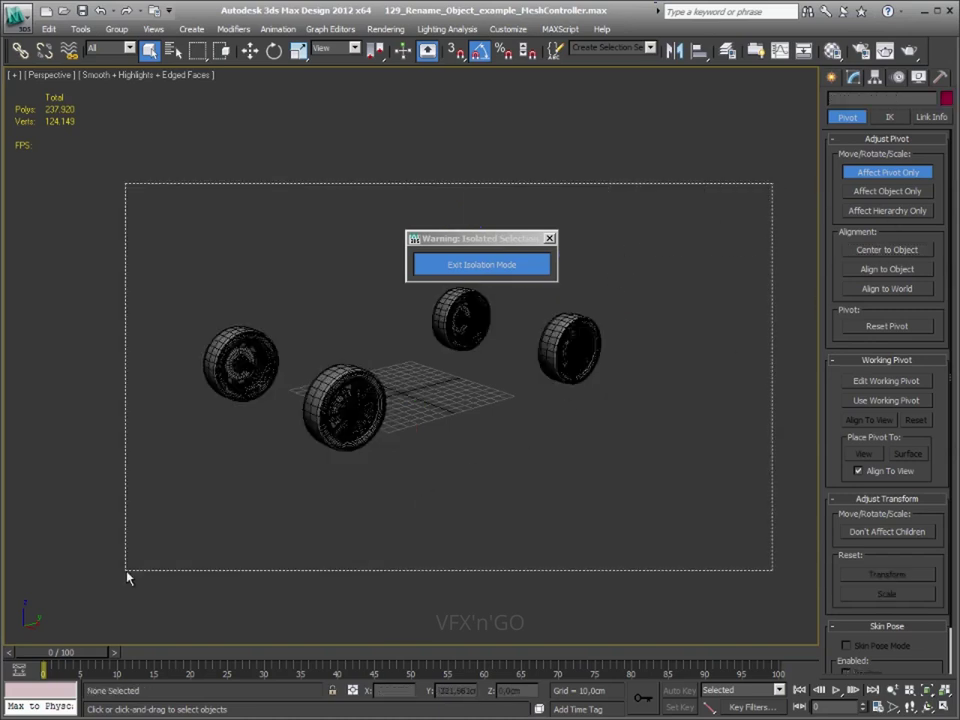
left_click(914, 175)
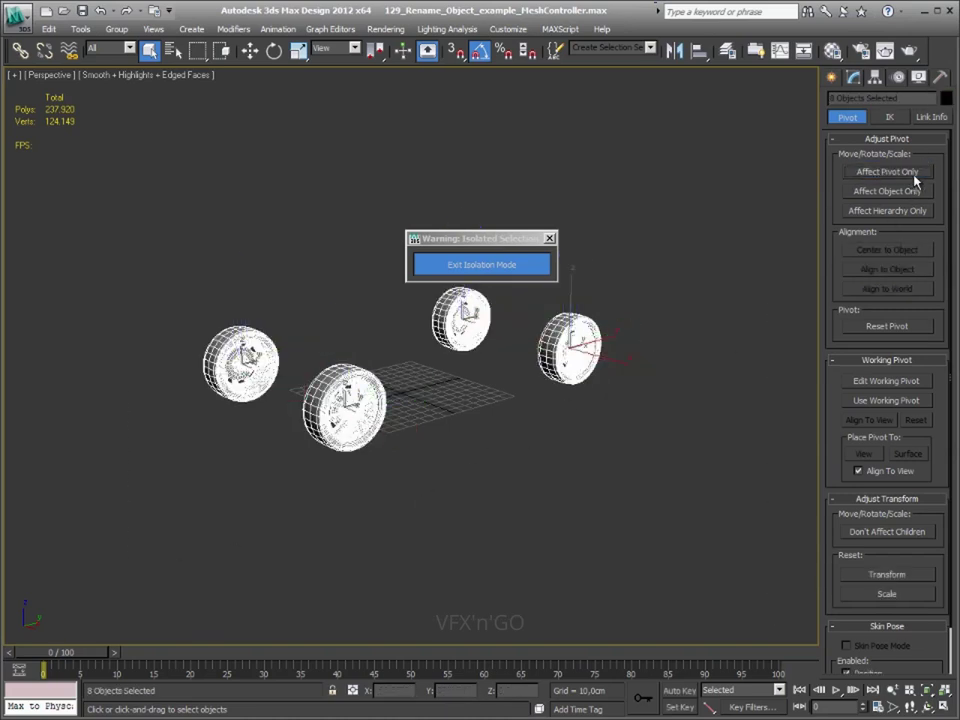
- Reset XForm on the pieces and convert them to Editable Mesh
left_click(939, 80)
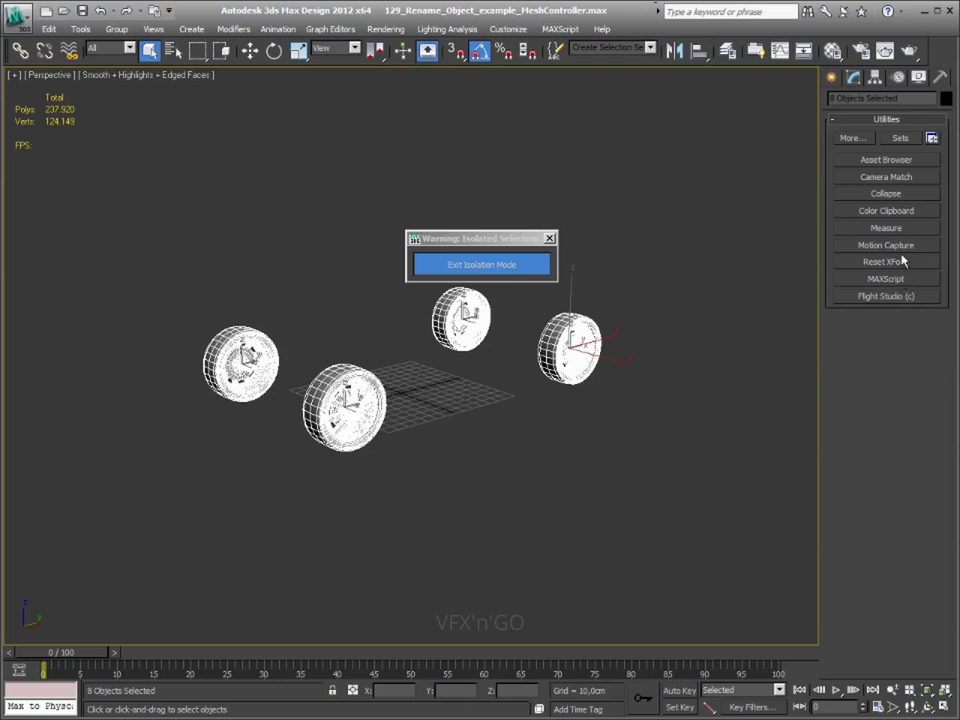
left_click(901, 264)
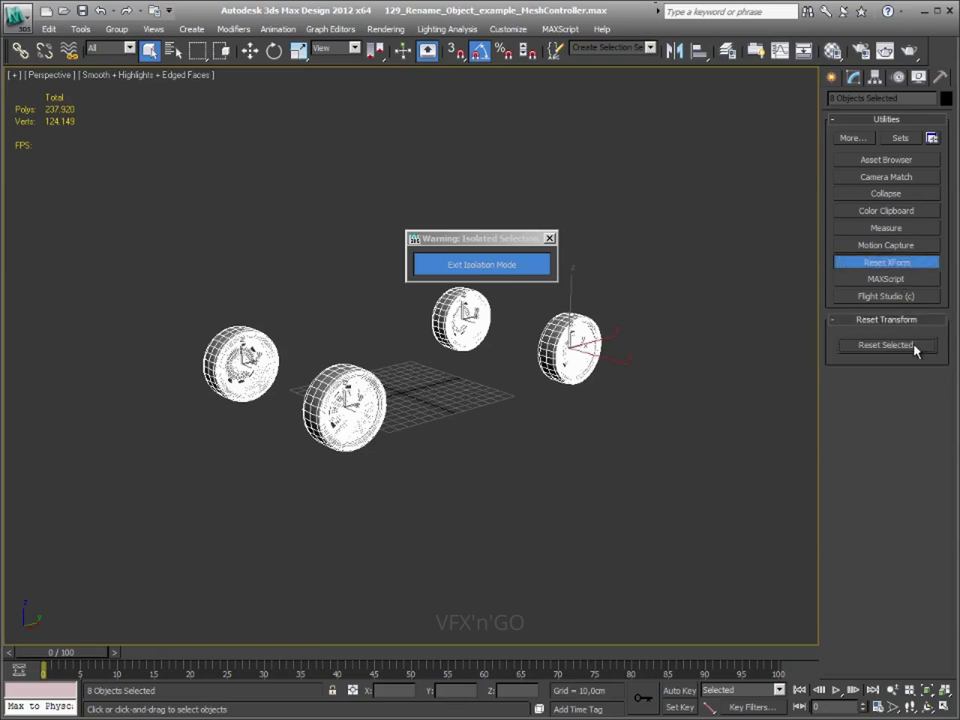
right_click(526, 357)
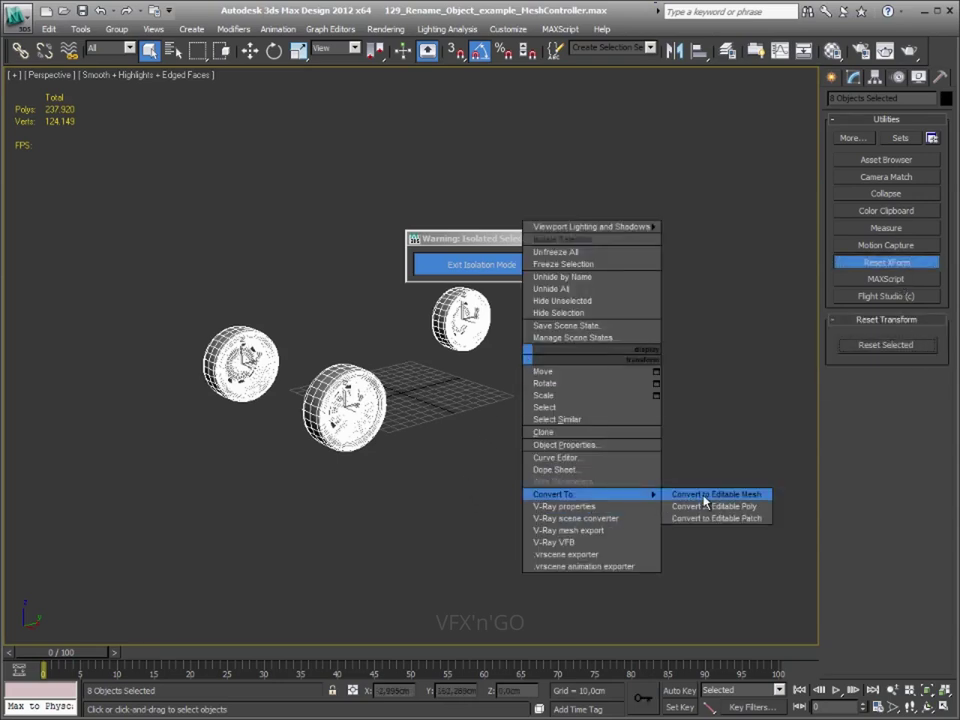
left_click(705, 494)
- Clear the selection and select the four tyres
left_click(563, 345)
left_click(558, 340)
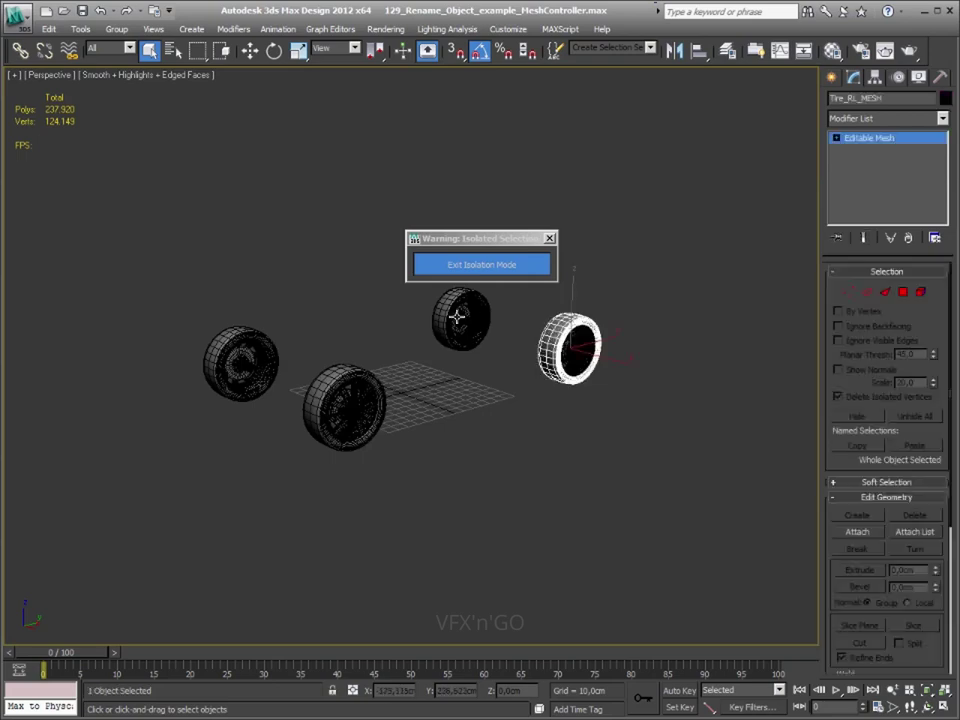
left_click(464, 316, "ctrl")
left_click(222, 340, "ctrl")
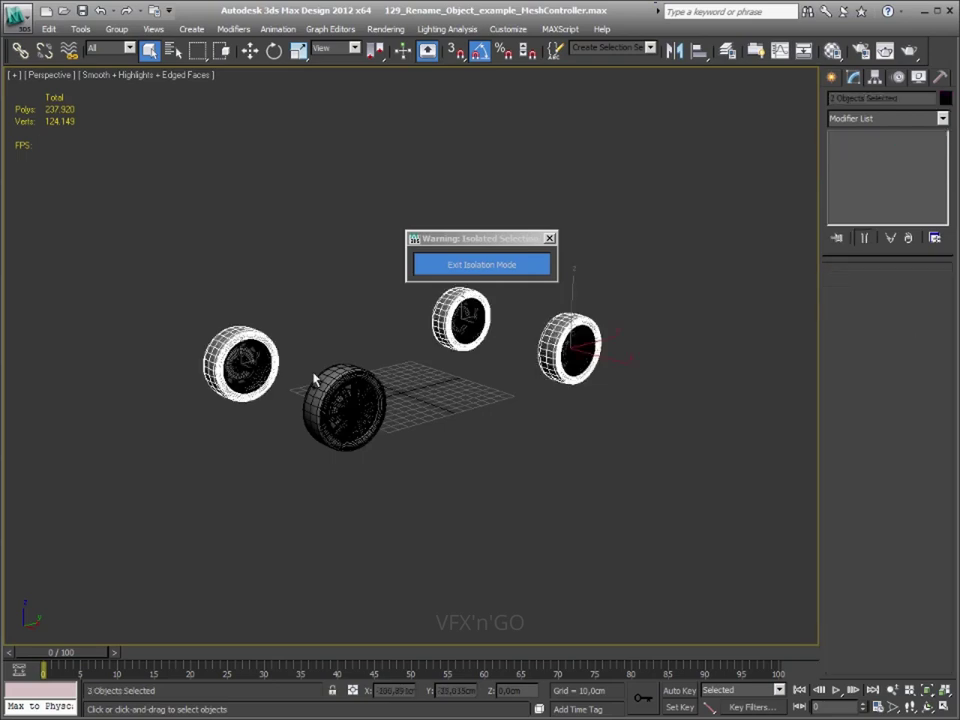
left_click(370, 378, "ctrl")
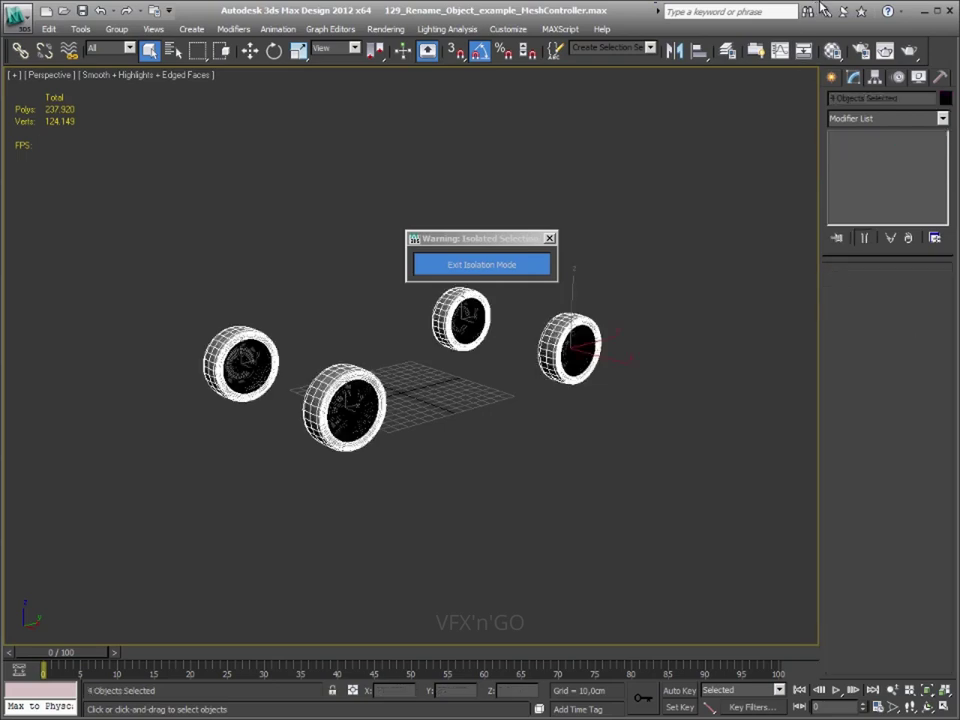
- Create a layer named PUNTO_MESH_tire from the tyres, close the Layer Manager and deselect
left_click(727, 50)
left_click(506, 141)
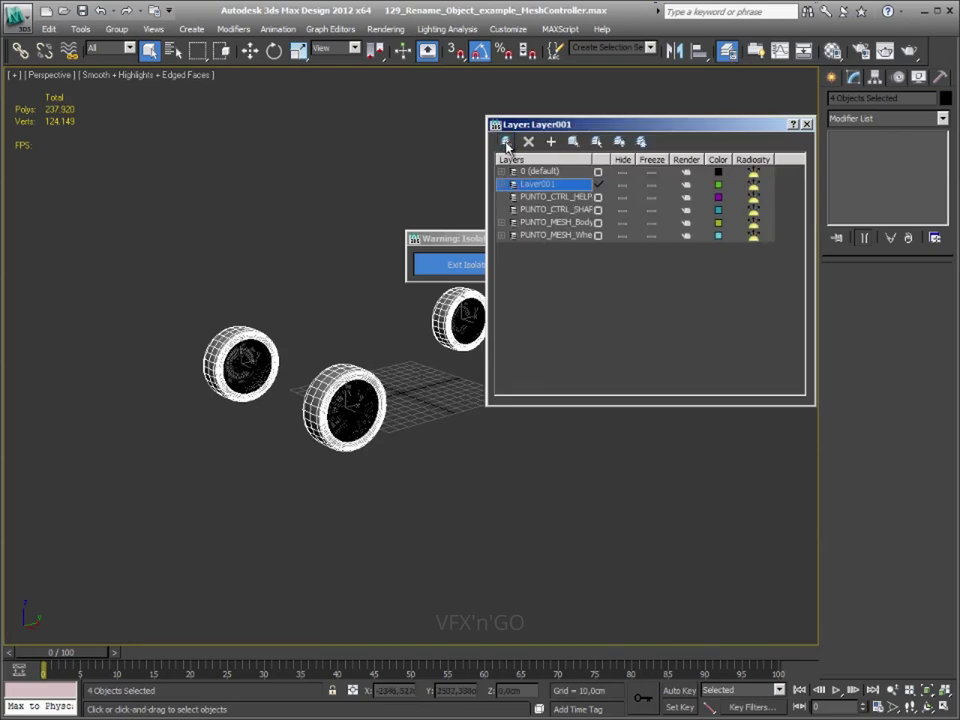
left_click(540, 184)
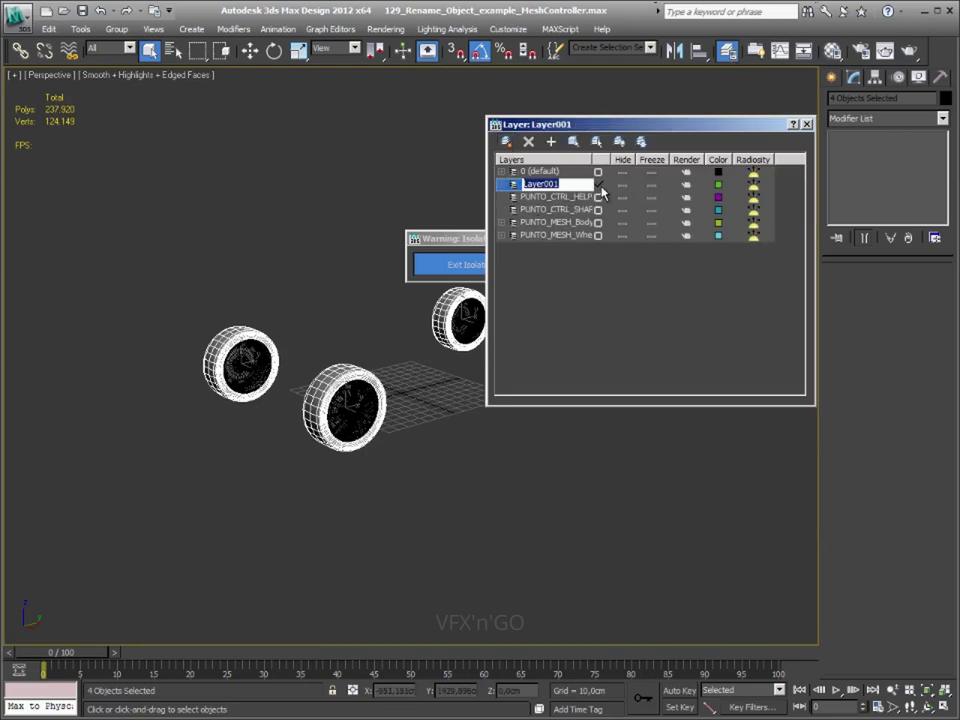
type("PUNTO_TIRE_")
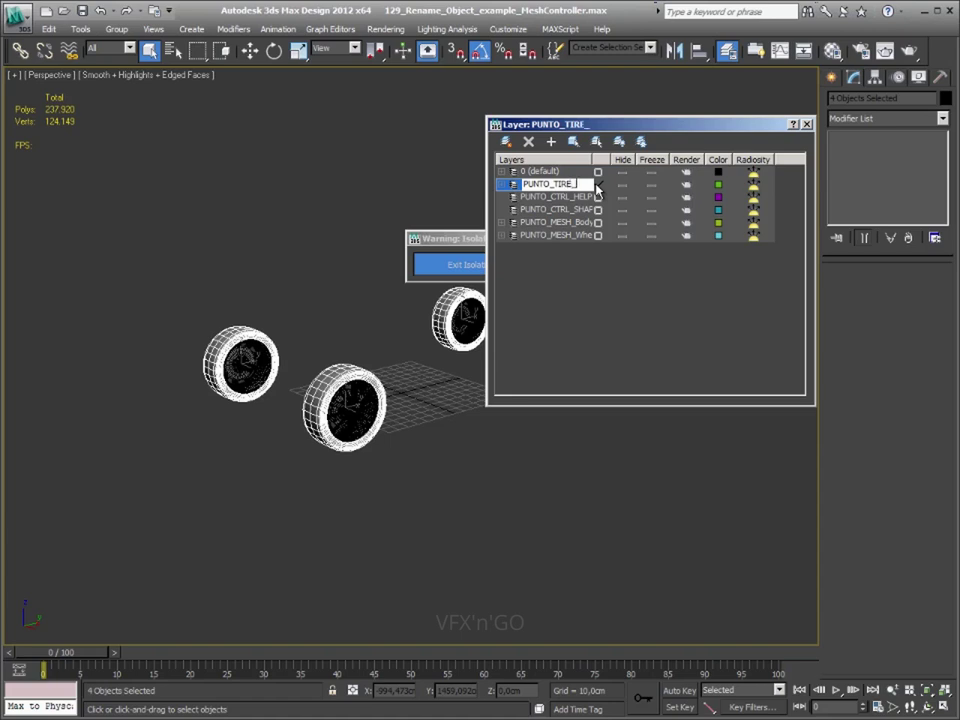
key("BackSpace")
key("BackSpace")
key("BackSpace")
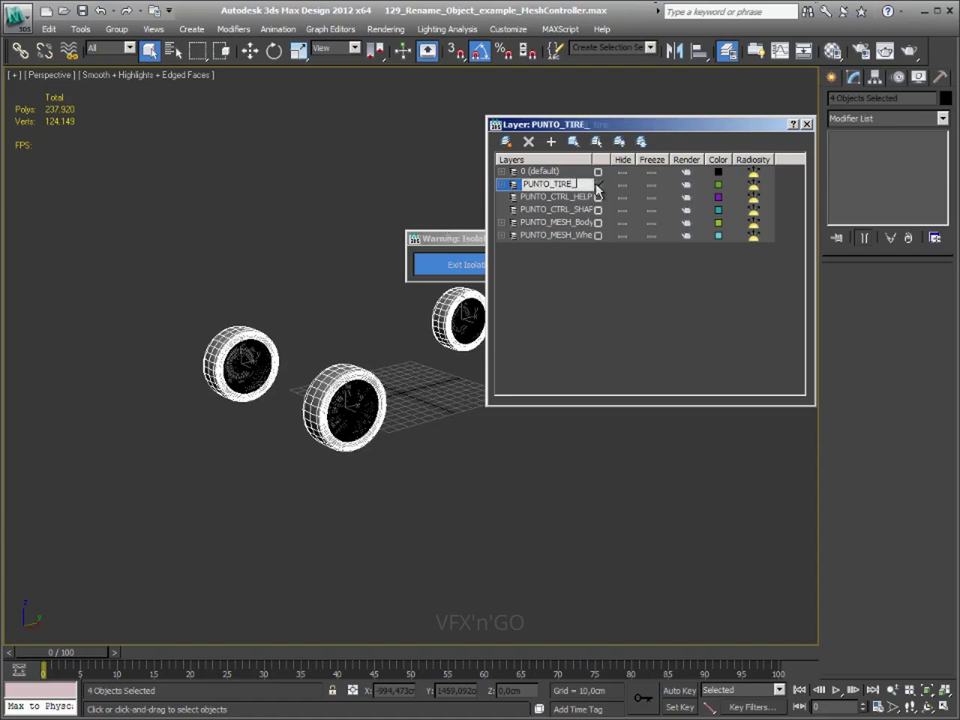
type("MESH_tire")
key("Return")
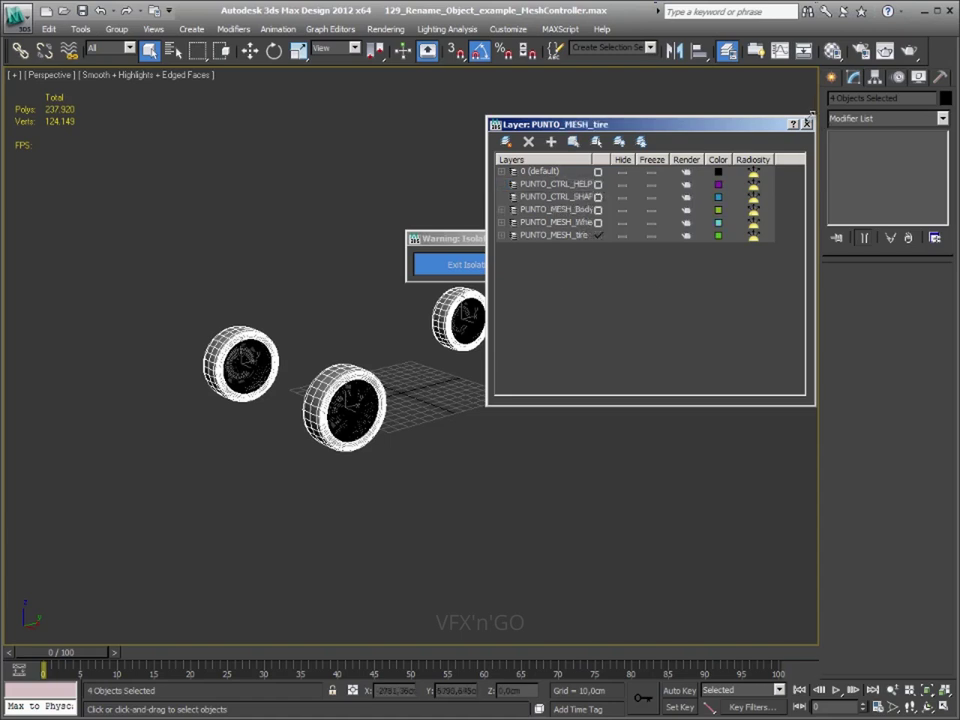
left_click(809, 126)
left_click(529, 192)
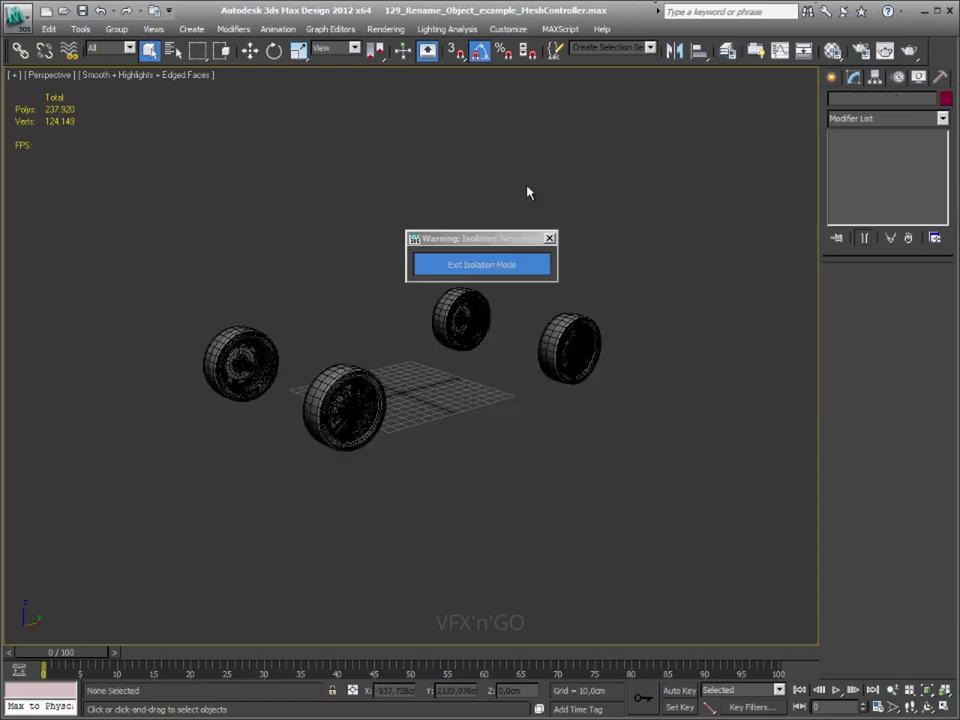
- Exit isolation mode and orbit and zoom to view the whole car
left_click(476, 265)
mouse_move(563, 561)
middle_mouse_down("alt")
mouse_move(615, 503)
mouse_move(311, 508)
mouse_move(529, 456)
middle_mouse_up("alt")
left_click(529, 456)
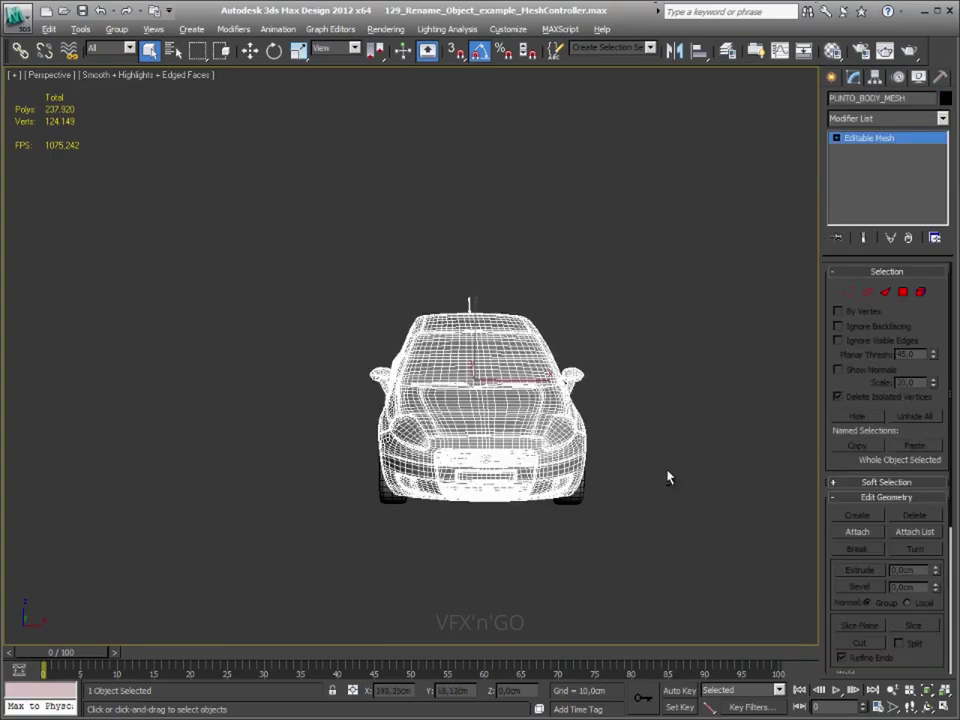
middle_click_drag(668, 478, 499, 497, "alt")
scroll(499, 497, "up", 2)
scroll(598, 538, "down", 2)
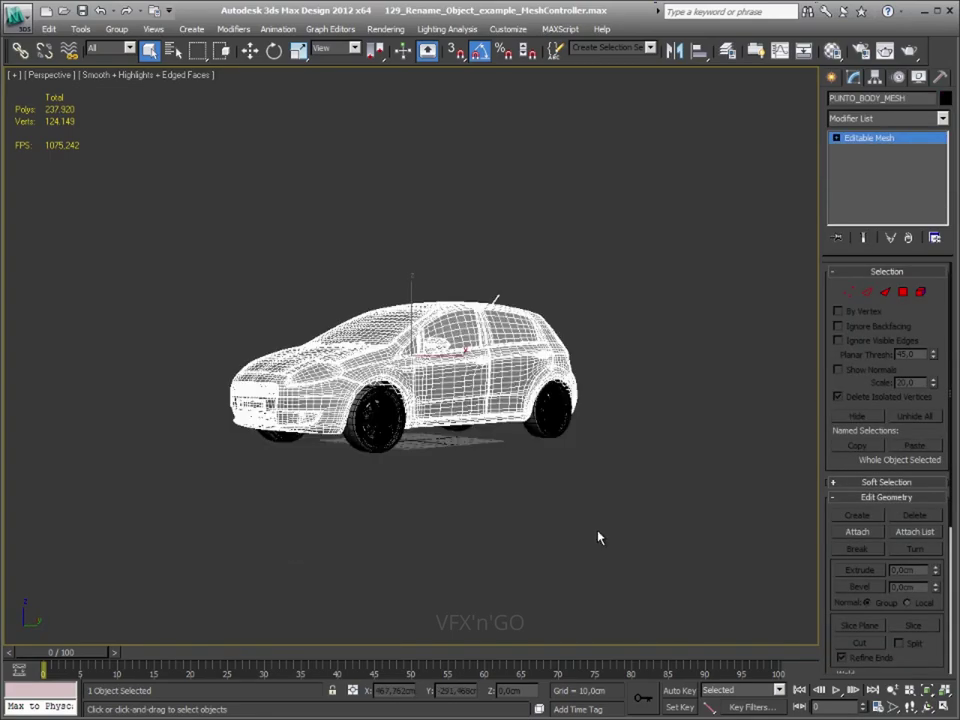
scroll(330, 450, "up", 2)
scroll(330, 450, "up", 2)
scroll(330, 450, "up", 3)
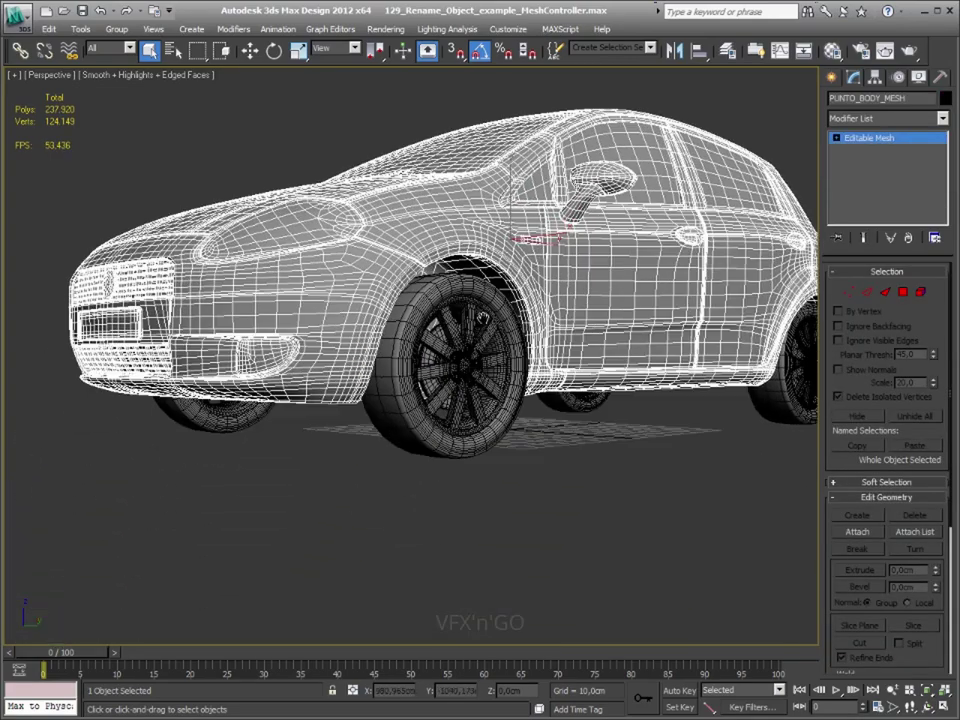
- Frame the front-left wheel and test-rotate it together with its tyre
left_click(398, 279)
key("z")
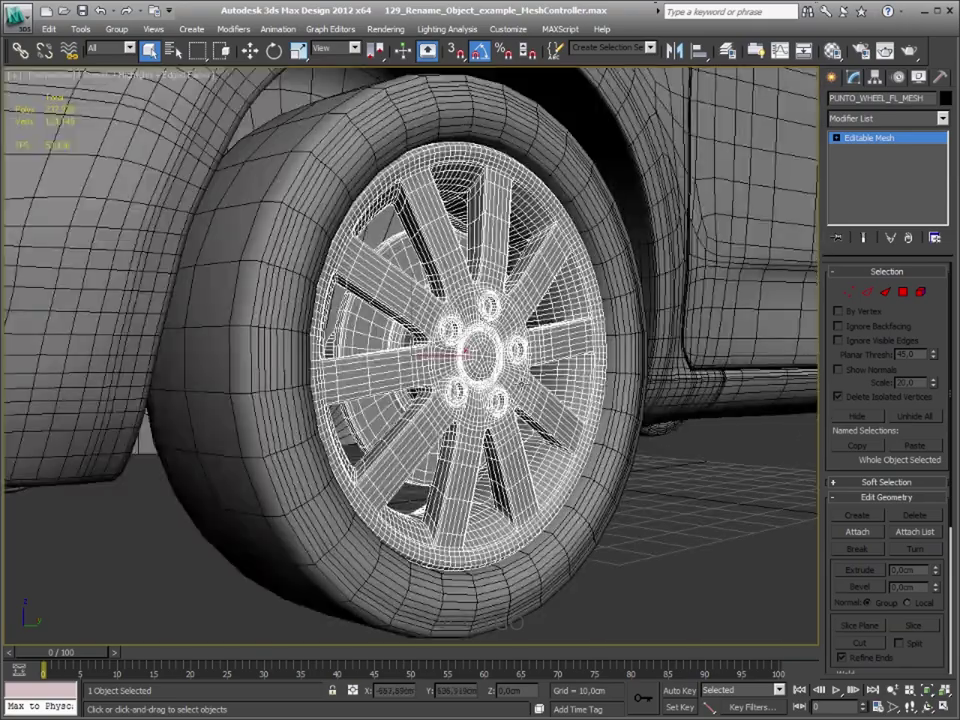
middle_click_drag(390, 293, 350, 313, "alt")
key("e")
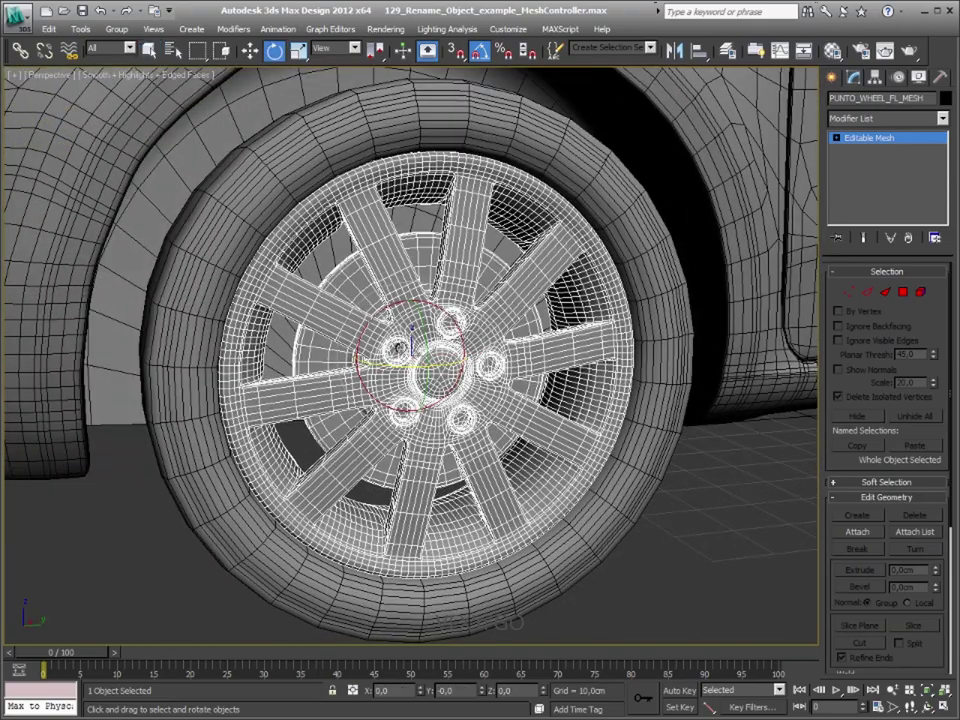
mouse_move(372, 330)
left_mouse_down()
mouse_move(334, 398)
mouse_move(493, 93)
left_mouse_up()
left_click(495, 122, "ctrl")
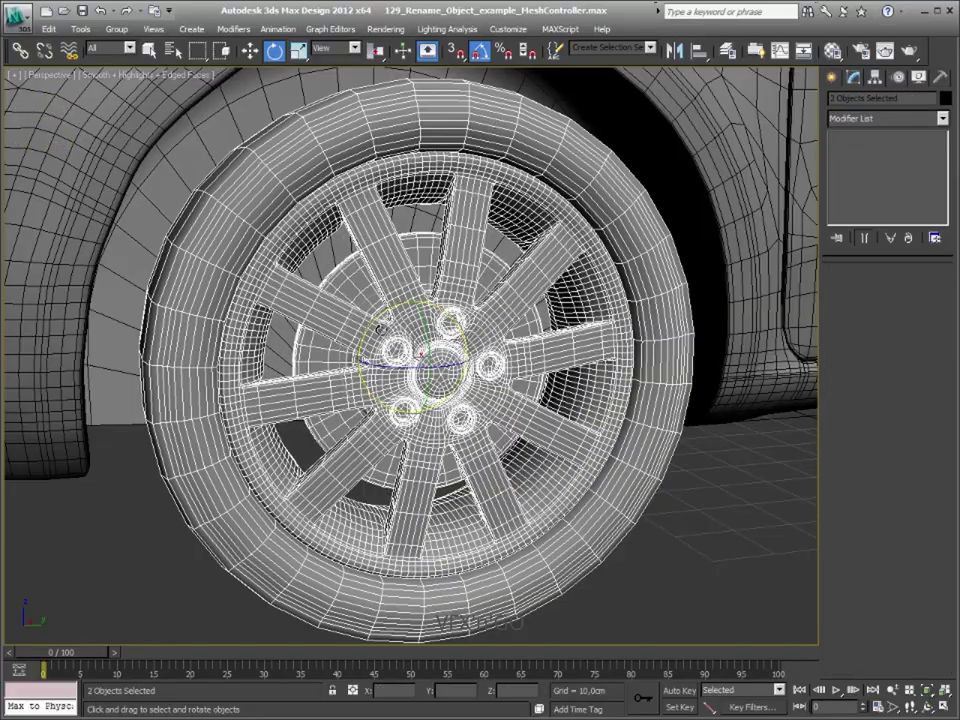
mouse_move(372, 335)
left_mouse_down()
mouse_move(360, 387)
mouse_move(724, 533)
left_mouse_up()
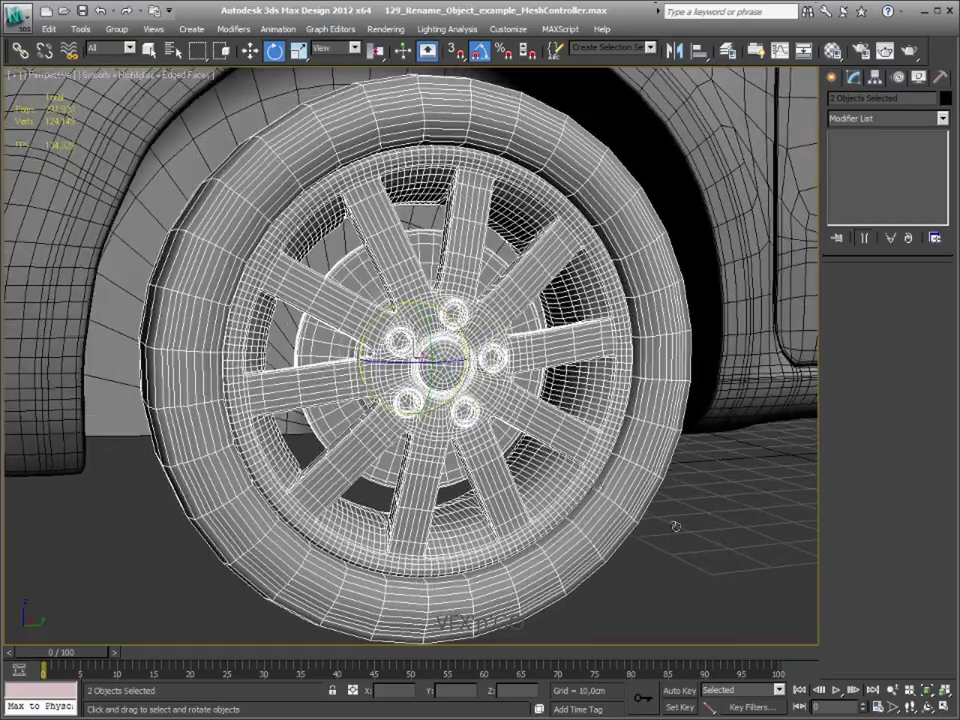
- Deselect, reframe the view, and bring up the Create panel
left_click(675, 525)
scroll(488, 451, "down", 2)
scroll(481, 426, "down", 3)
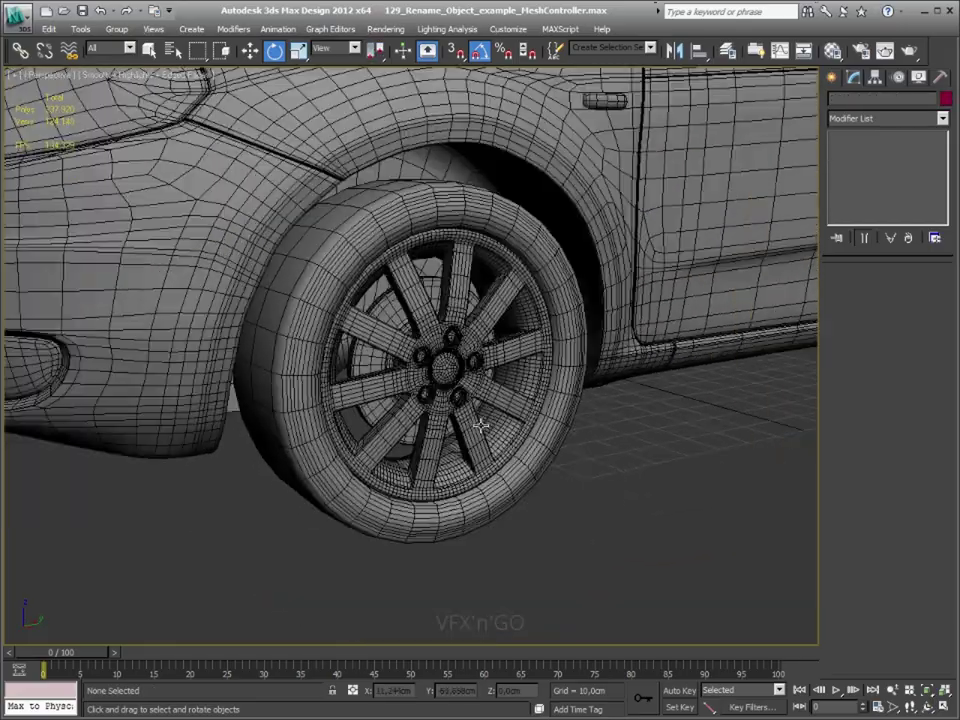
middle_click_drag(482, 426, 499, 428)
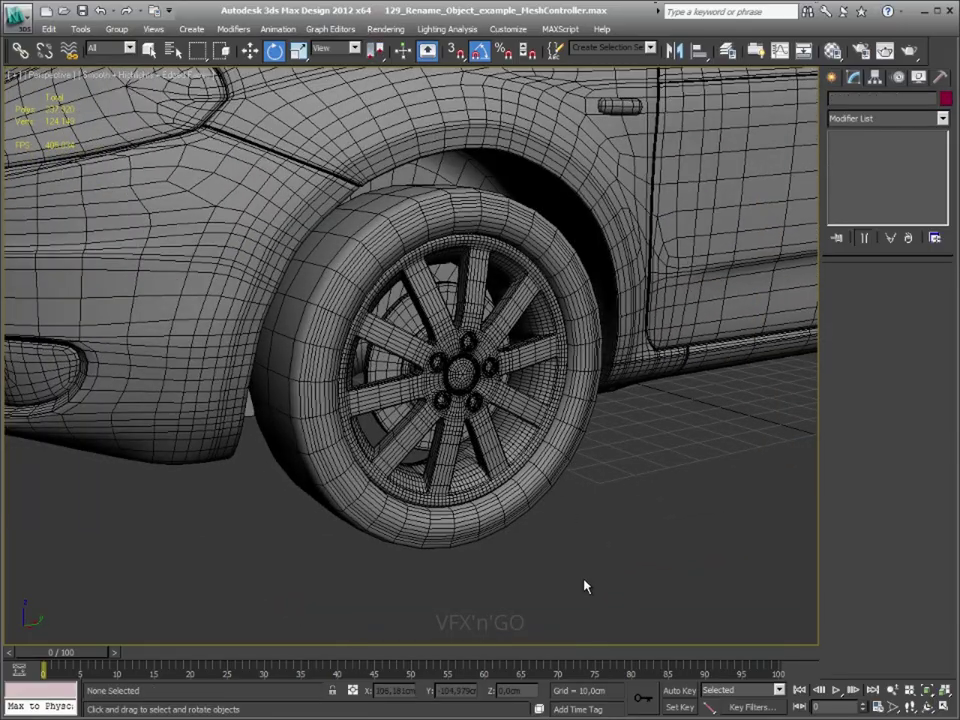
left_click(830, 78)
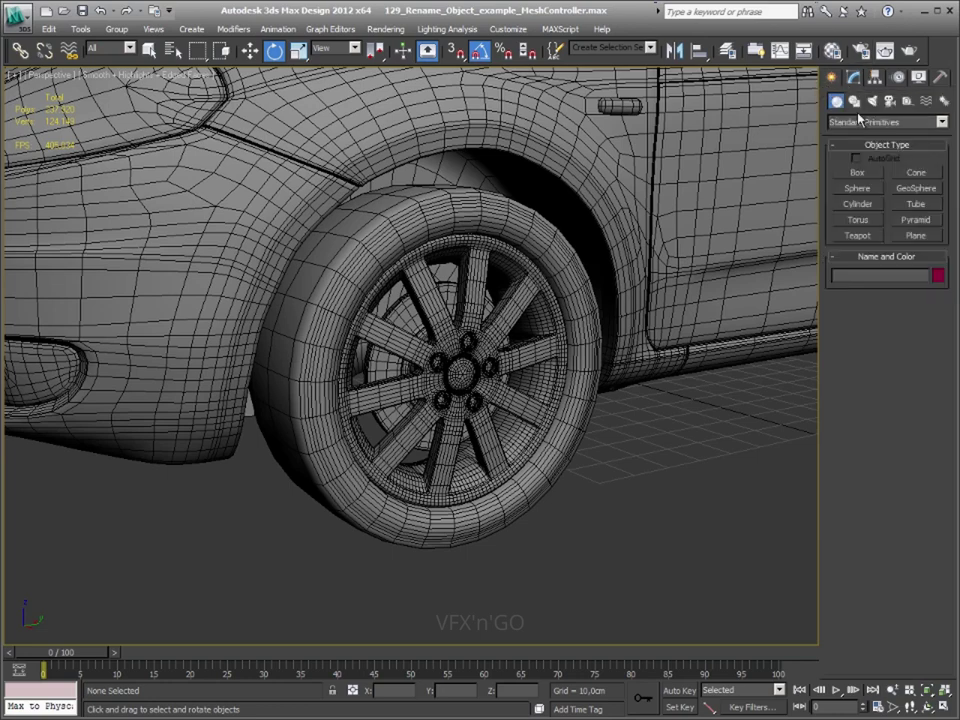
- Show Helper object types and make PUNTO_CTRL_HELPER the current layer
left_click(909, 103)
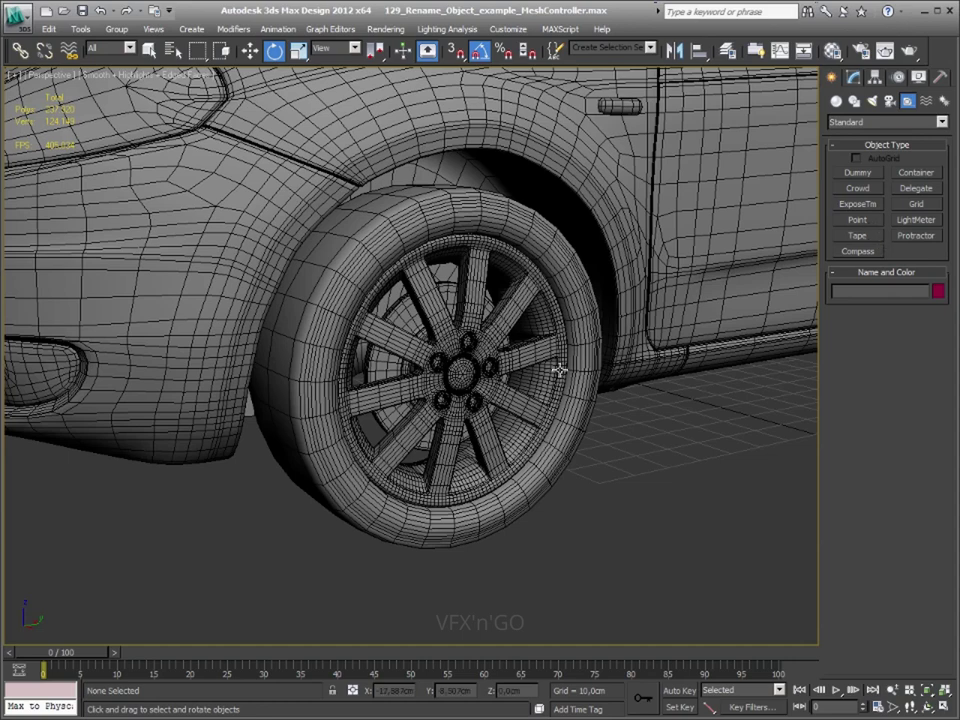
middle_click_drag(561, 368, 536, 385)
left_click(727, 50)
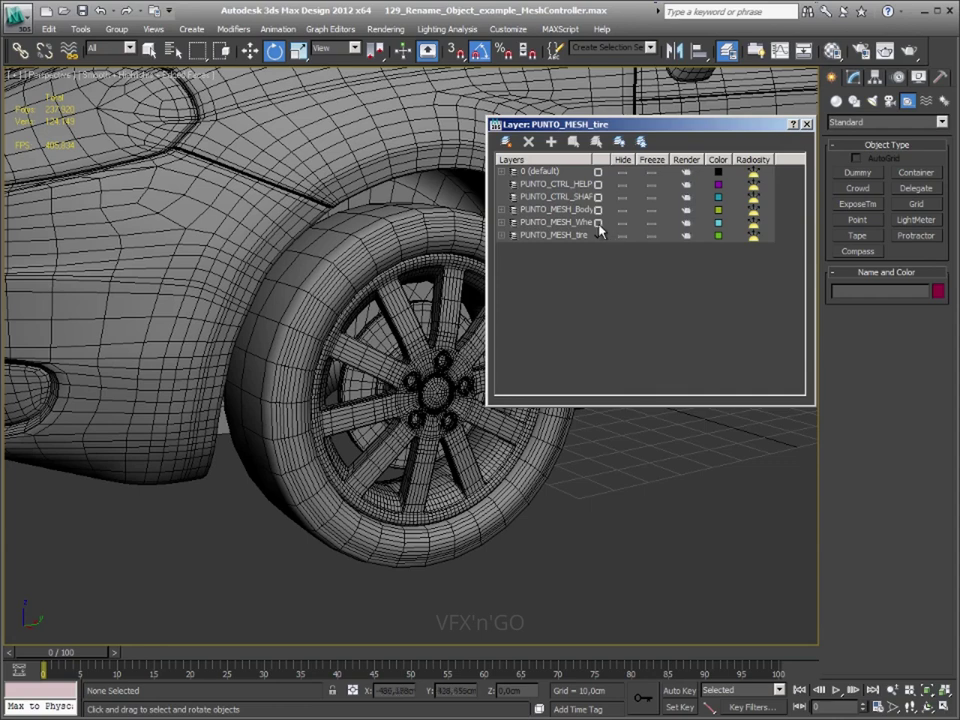
left_click_drag(594, 159, 633, 158)
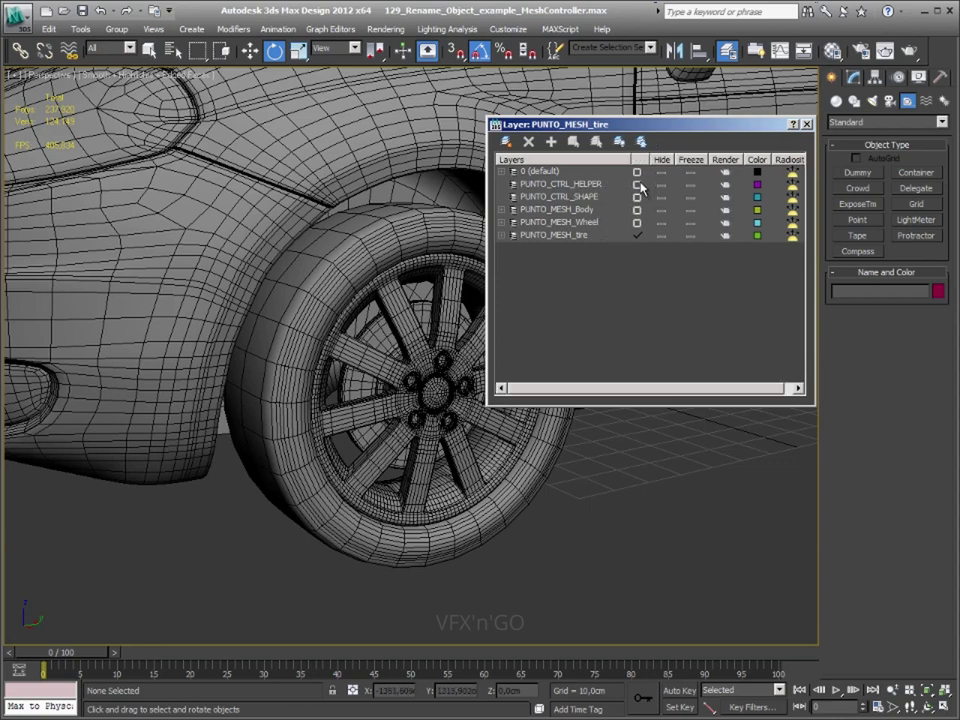
left_click(637, 185)
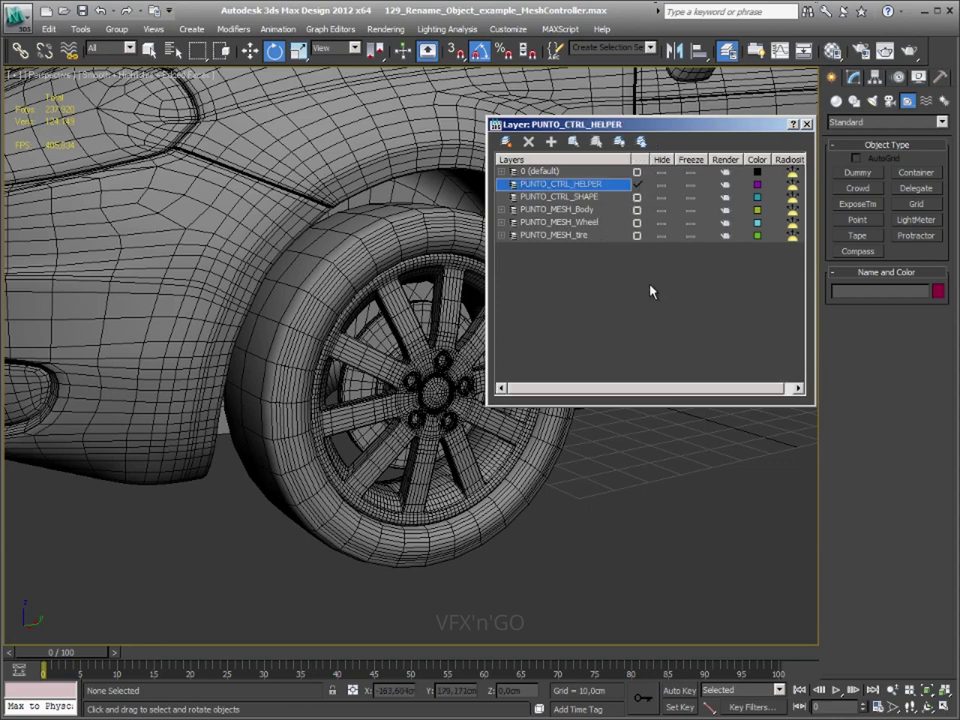
- Hide the PUNTO_MESH_Body layer while keeping PUNTO_CTRL_HELPER current
left_click(637, 210)
left_click(636, 185)
left_click(661, 210)
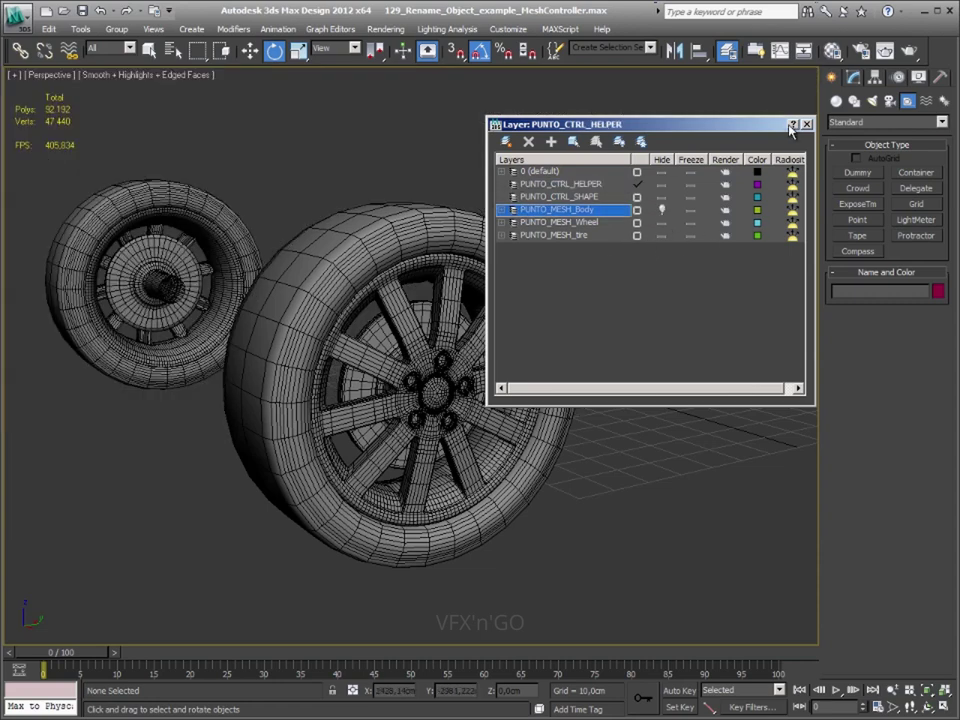
left_click_drag(760, 128, 744, 80)
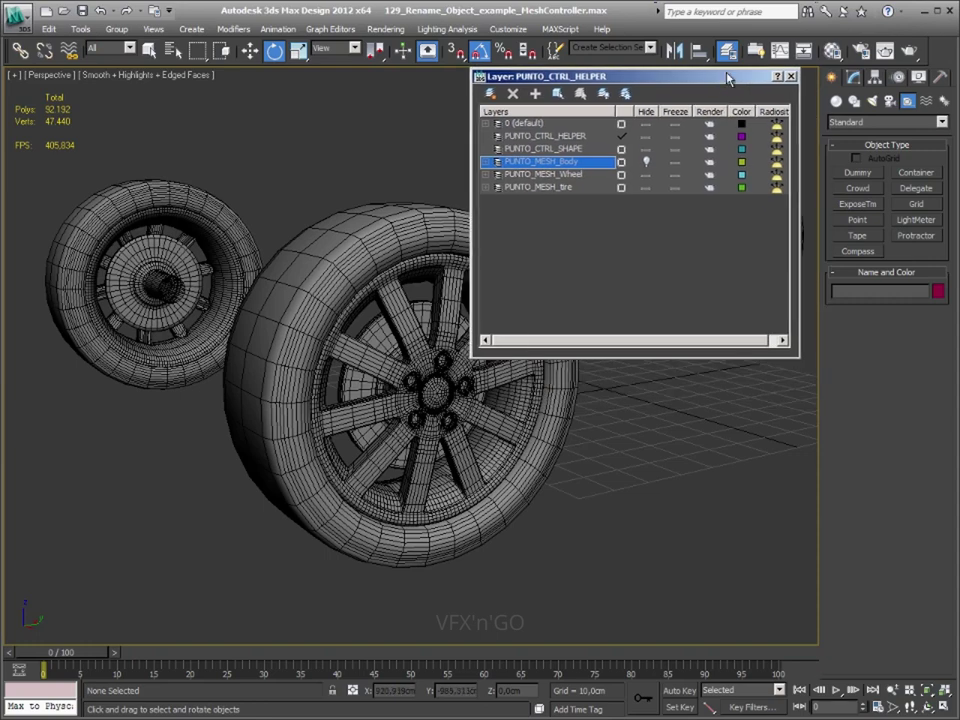
left_click(858, 220)
- Place a Point helper near the wheels with Box display enabled
scroll(527, 484, "down", 3)
mouse_move(527, 484)
middle_mouse_down()
mouse_move(564, 496)
mouse_move(407, 516)
middle_mouse_up()
left_click(413, 491)
left_click(846, 386)
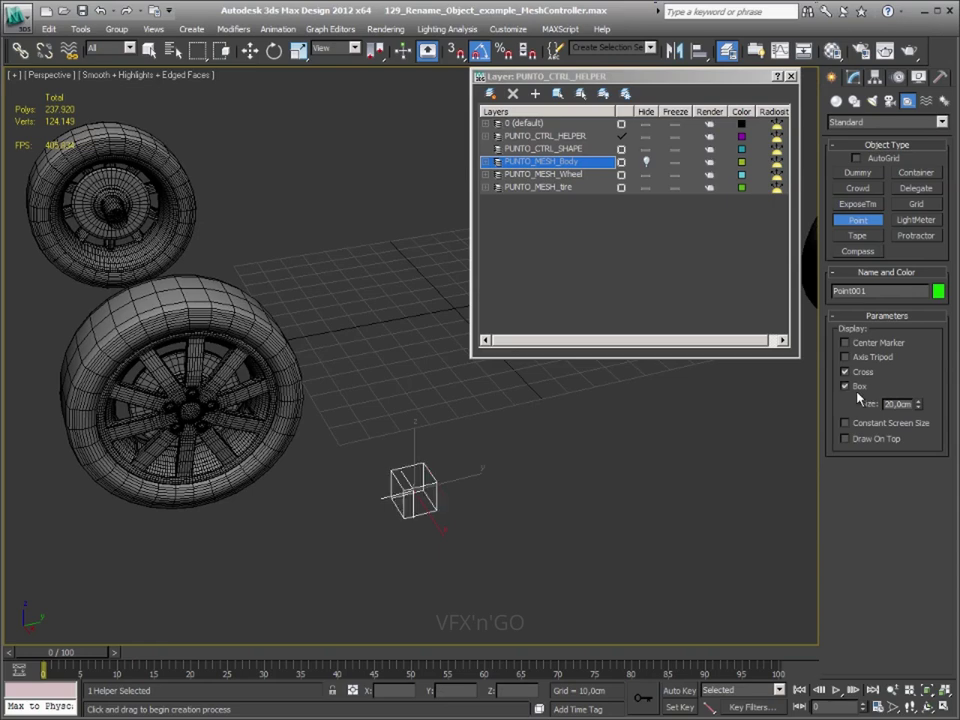
- Align the Point helper to the front wheel's pivot
mouse_move(446, 615)
middle_mouse_down("alt")
mouse_move(521, 561)
mouse_move(707, 519)
mouse_move(674, 540)
middle_mouse_up("alt")
key("e")
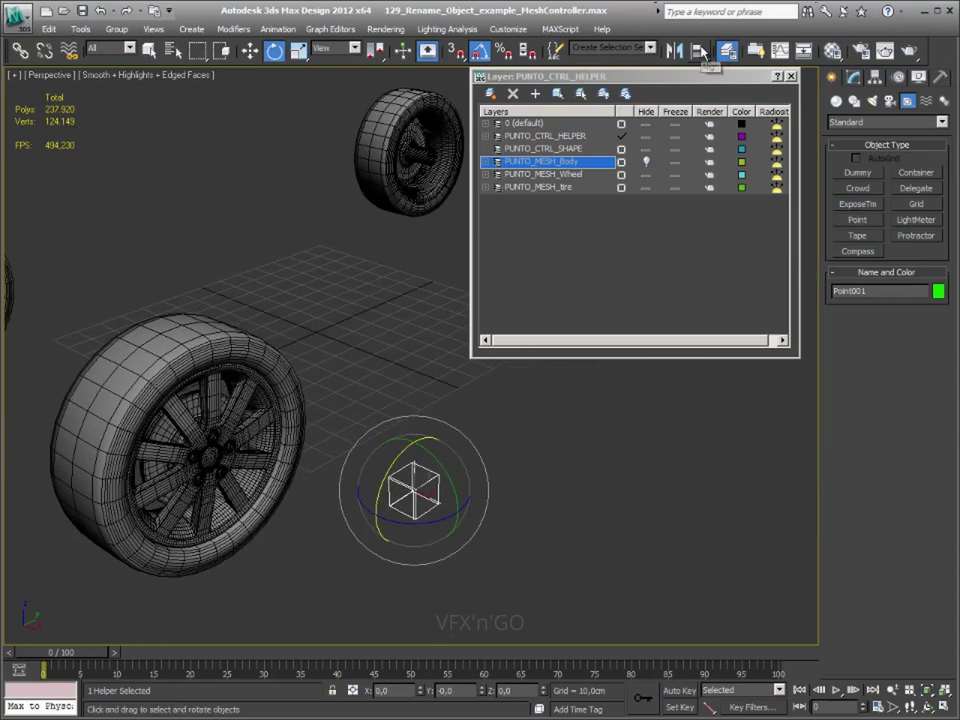
left_click(700, 55)
left_click(193, 422)
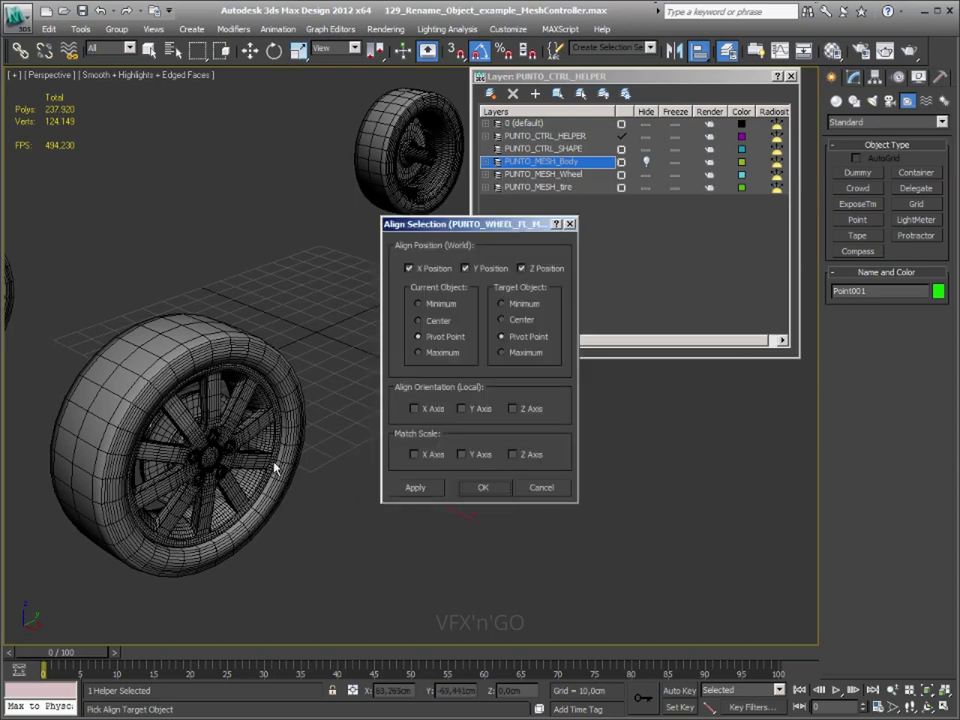
left_click(497, 489)
- Shift-drag the helper away from the hub to bring up Clone Options
key("w")
middle_click_drag(420, 470, 345, 501, "alt")
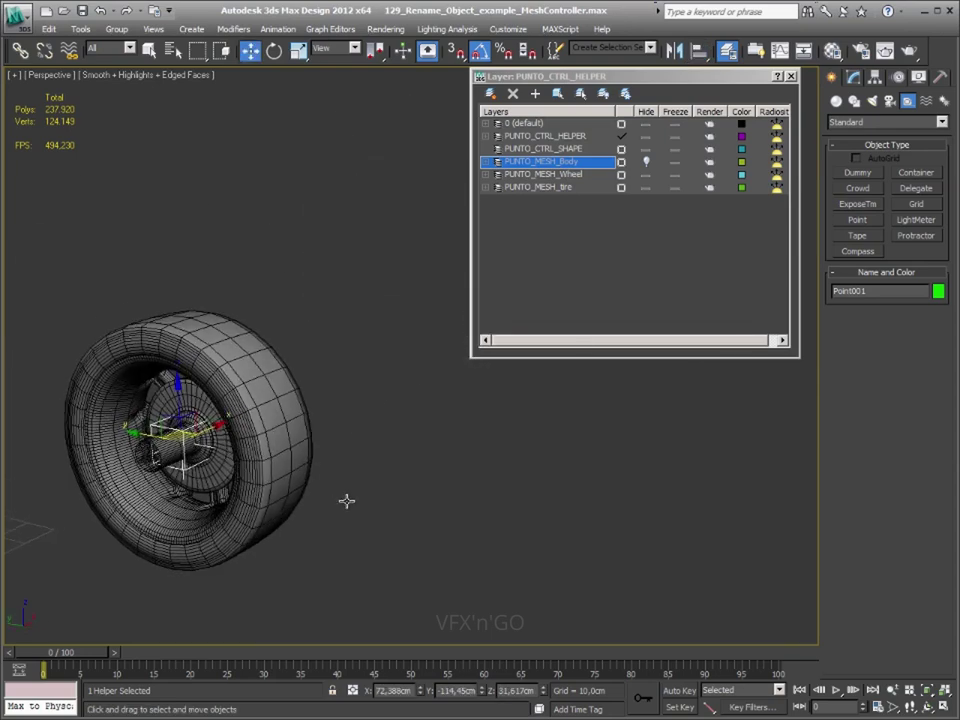
middle_click_drag(224, 490, 600, 540)
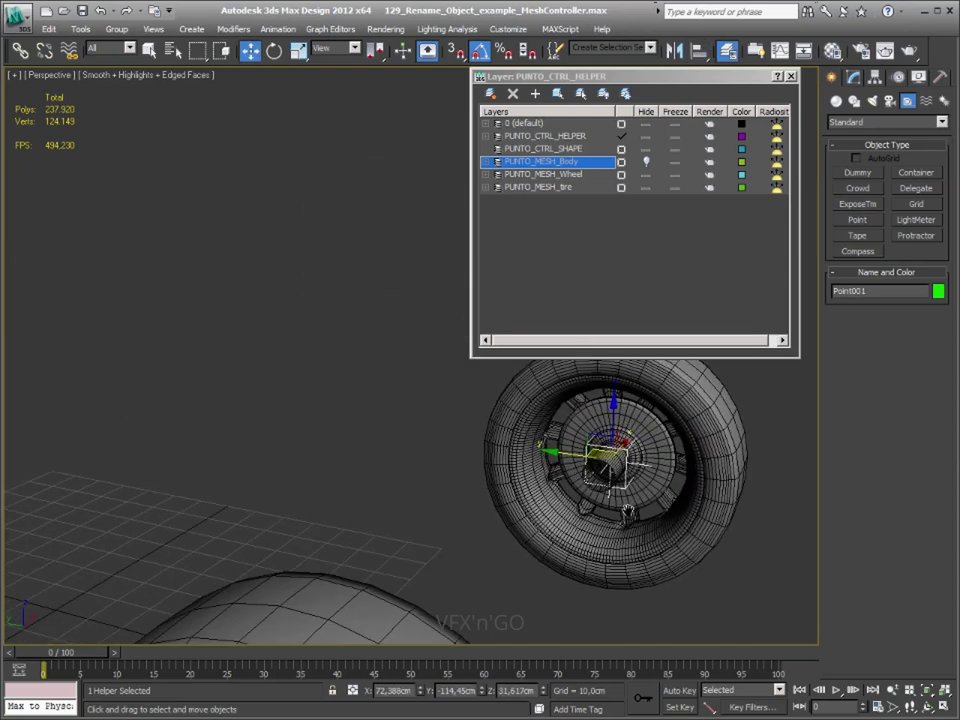
scroll(574, 536, "down", 3)
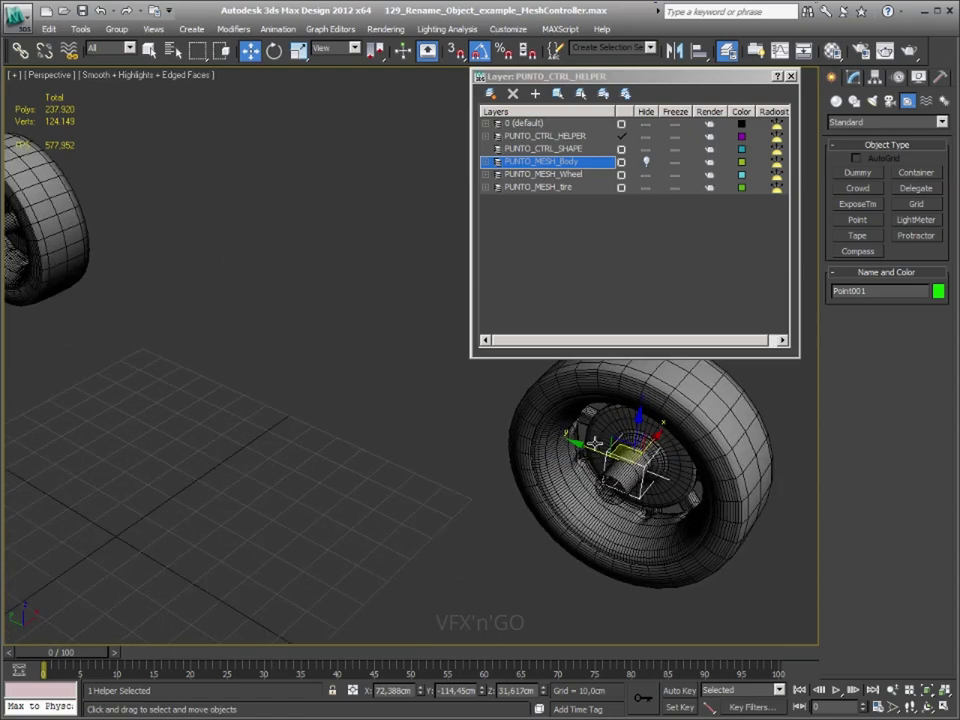
left_click_drag(628, 452, 495, 445, "shift")
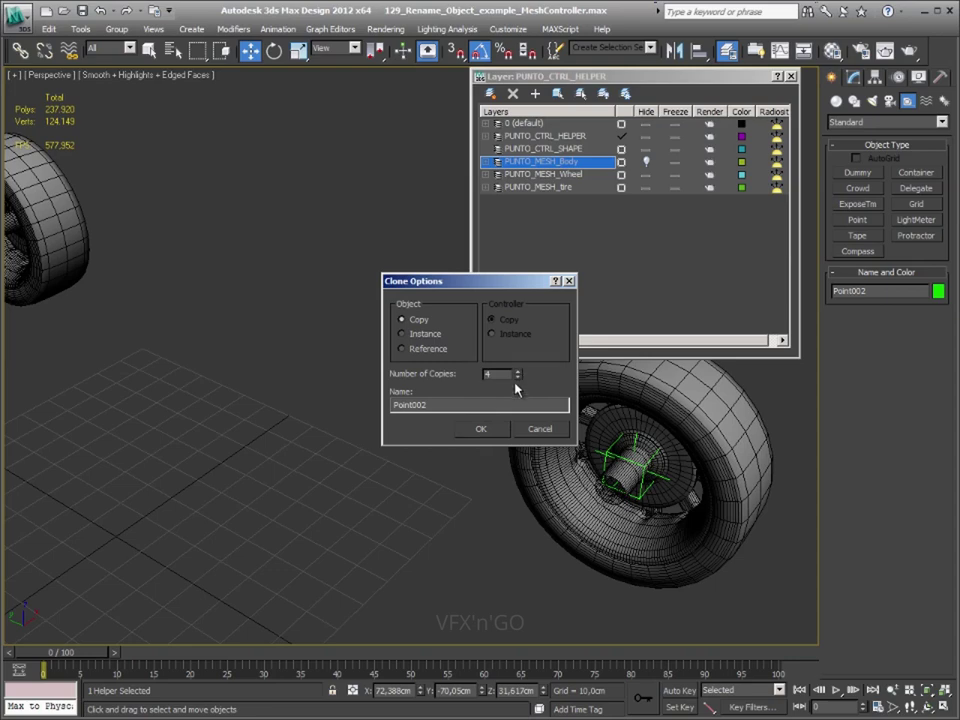
- Make three copies of the helper and align one to the left wheel's pivot
left_click(482, 429)
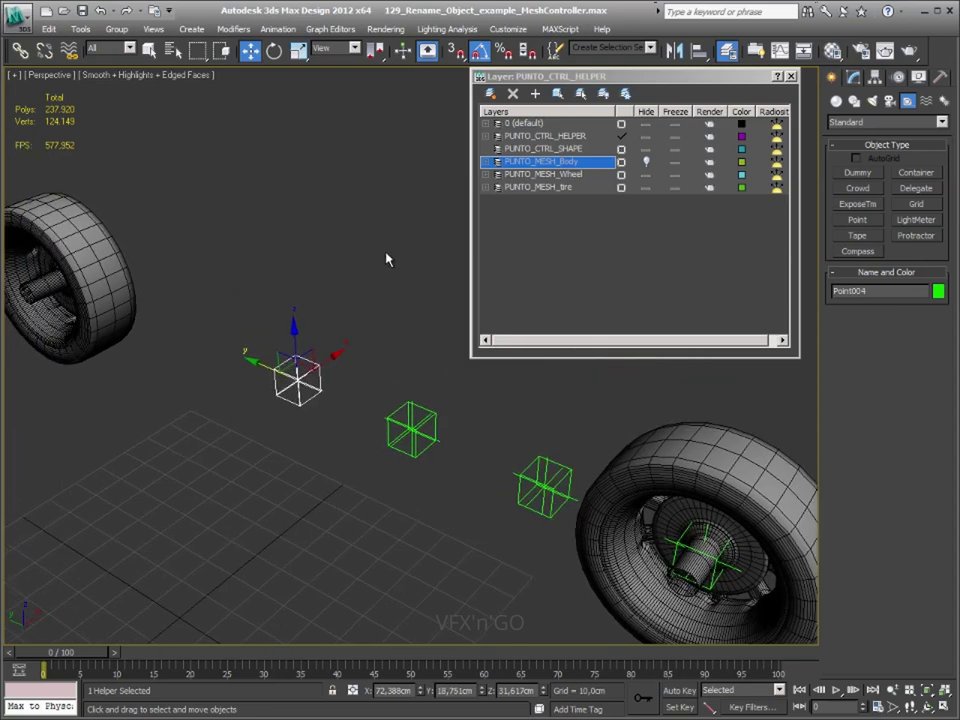
left_click(697, 50)
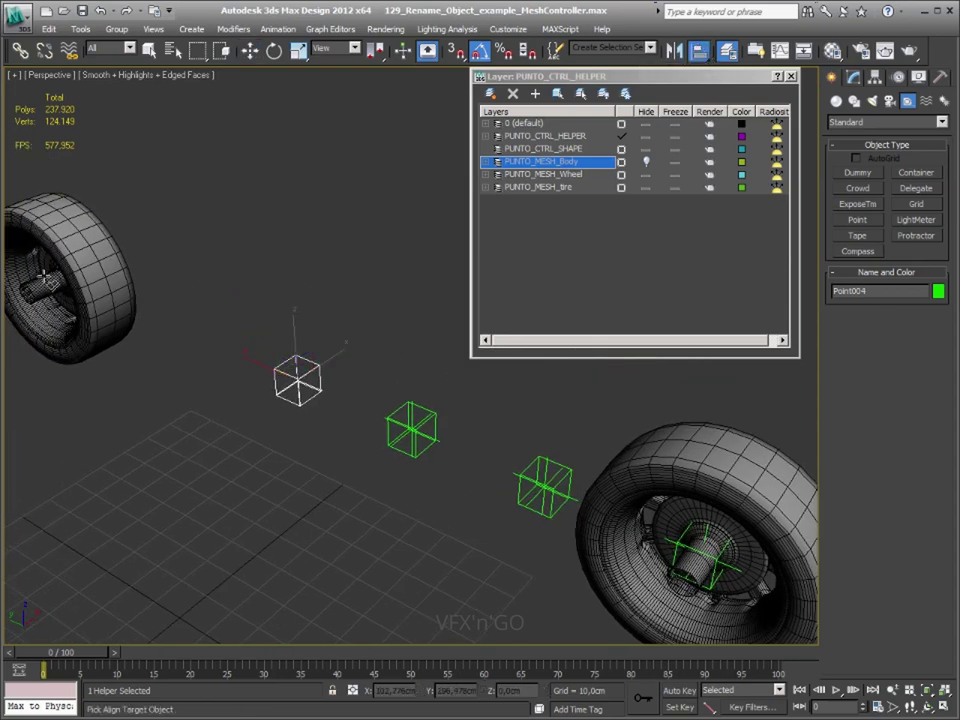
left_click(35, 210)
left_click(483, 487)
middle_click_drag(375, 572, 634, 572)
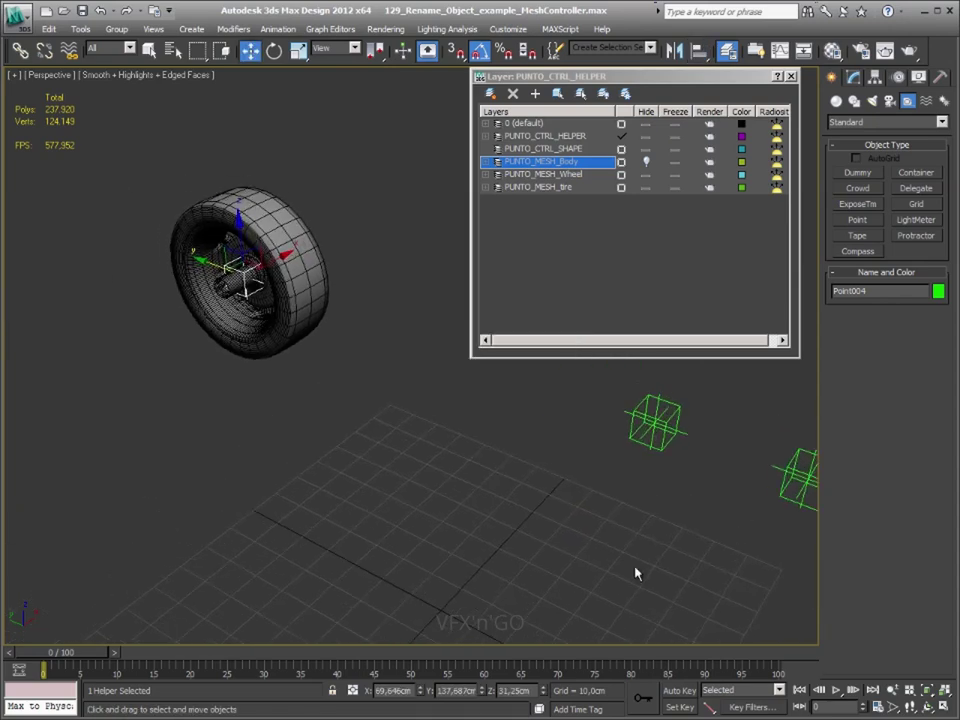
- Align Point003 to its wheel's pivot
left_click(665, 410)
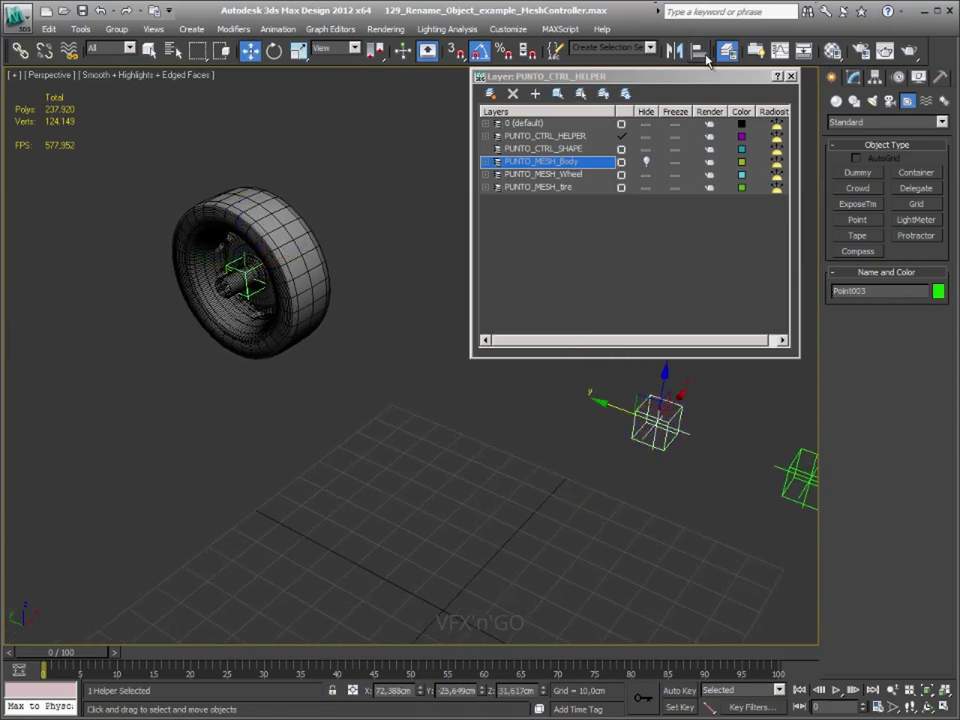
left_click(700, 50)
middle_click_drag(235, 474, 510, 495, "alt")
left_click(320, 400)
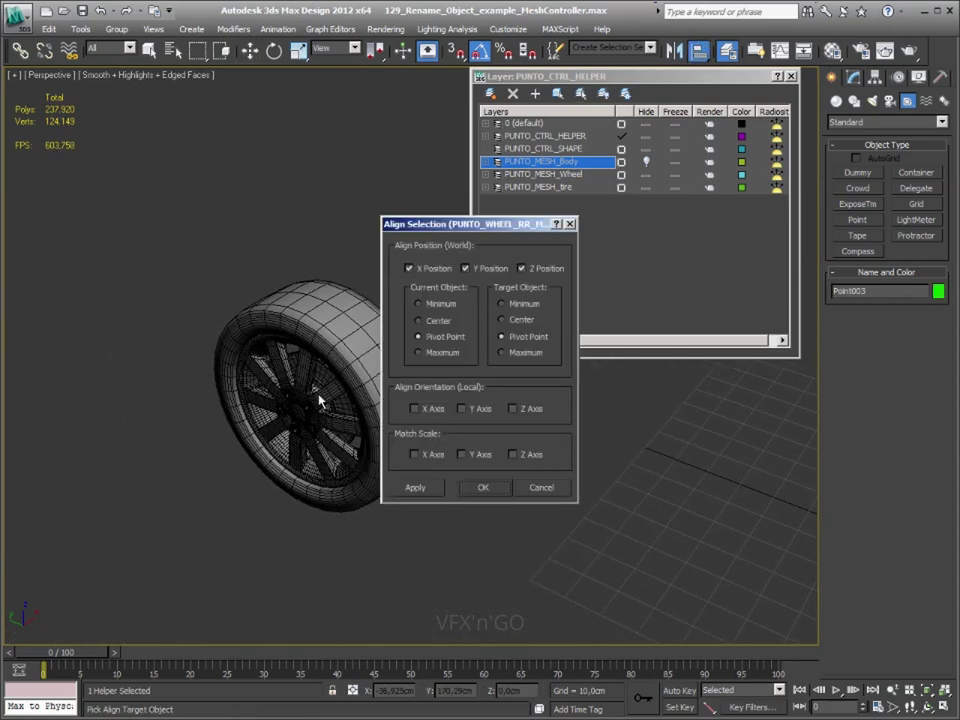
left_click(481, 487)
mouse_move(729, 521)
middle_mouse_down("alt")
mouse_move(231, 471)
mouse_move(536, 480)
mouse_move(444, 387)
middle_mouse_up("alt")
- Align Point002 to its wheel's pivot, then clear the selection
left_click(444, 387)
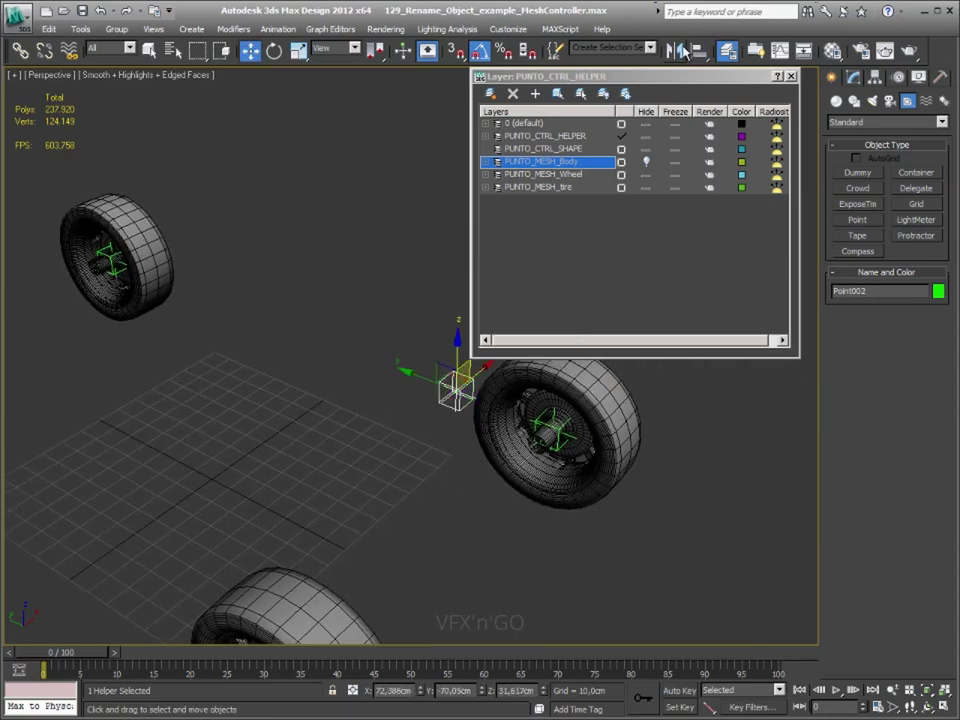
left_click(699, 50)
middle_click_drag(450, 450, 500, 512, "alt")
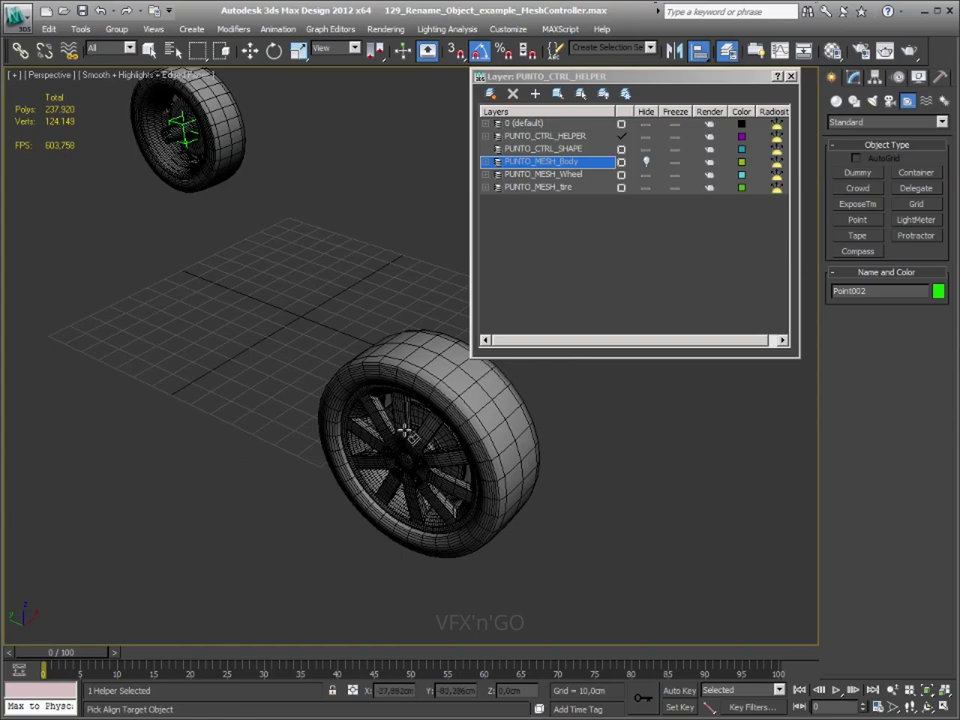
left_click(500, 512)
left_click(484, 488)
mouse_move(692, 446)
middle_mouse_down("alt")
mouse_move(521, 422)
mouse_move(553, 418)
mouse_move(404, 491)
mouse_move(489, 471)
mouse_move(482, 446)
mouse_move(439, 471)
mouse_move(448, 473)
mouse_move(373, 422)
mouse_move(414, 517)
middle_mouse_up("alt")
scroll(448, 473, "down", 5)
left_click(561, 471)
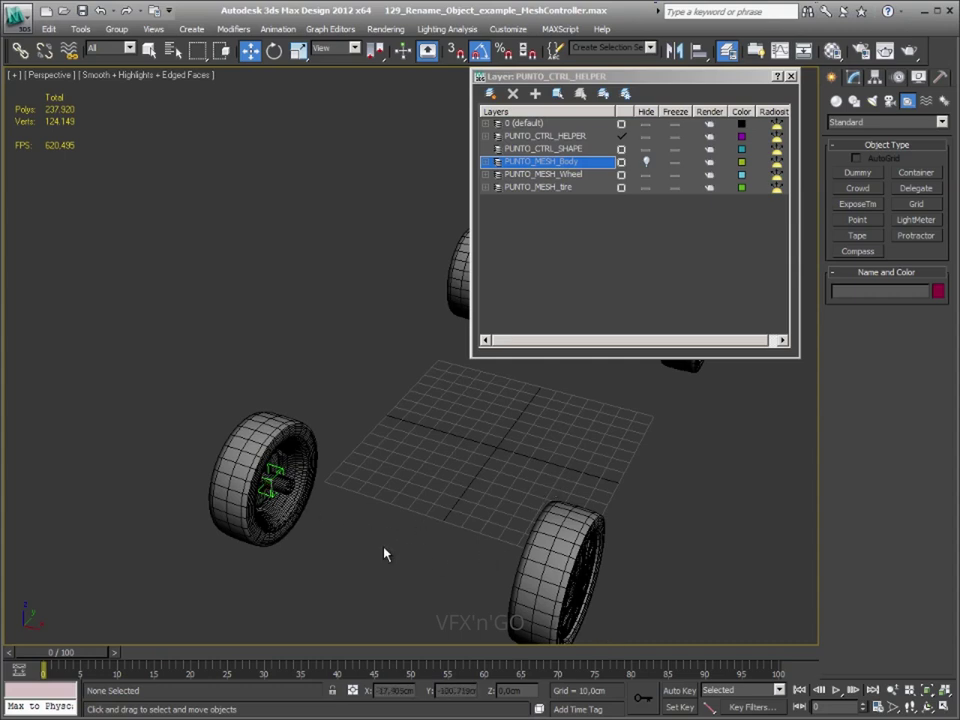
- Shift-drag Point002 to clone Point005 and Point006 between the wheels
left_click(270, 484)
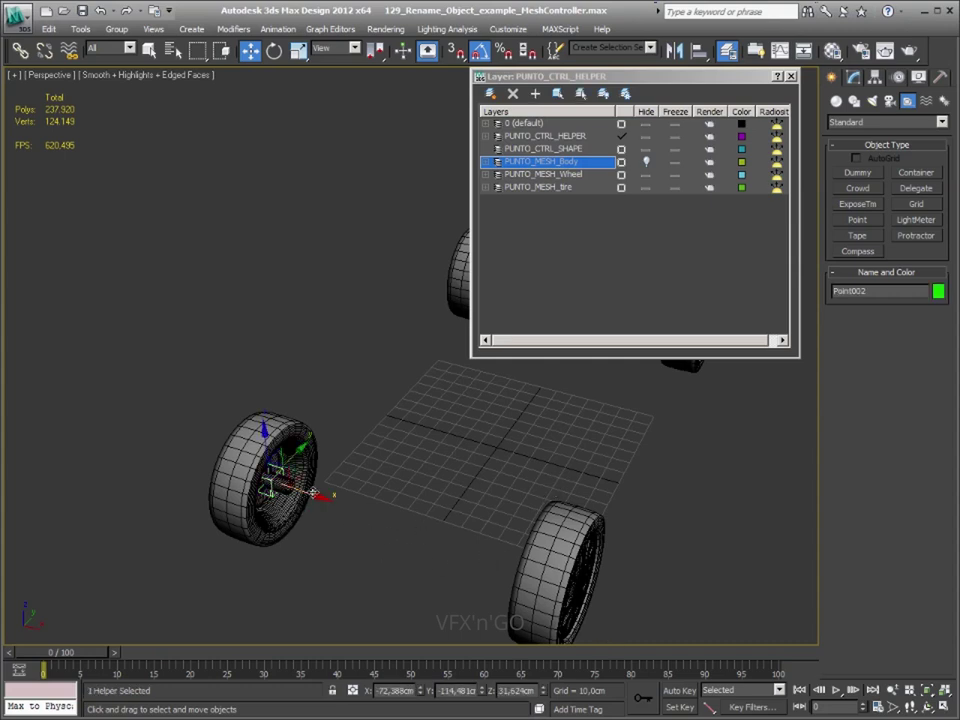
left_click_drag(316, 496, 440, 537, "shift")
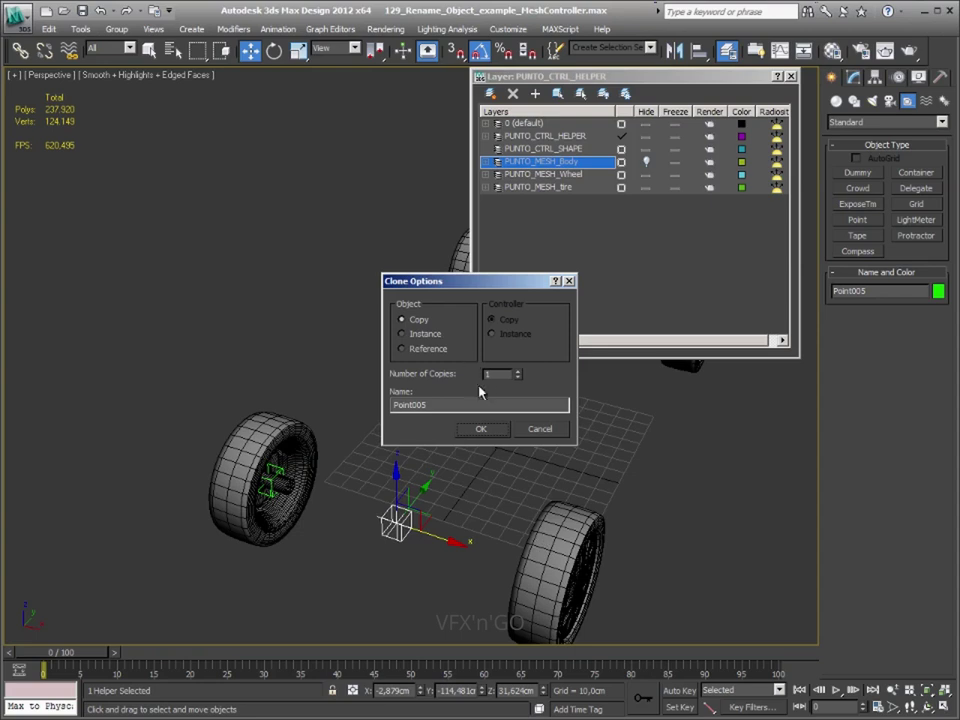
left_click(500, 432)
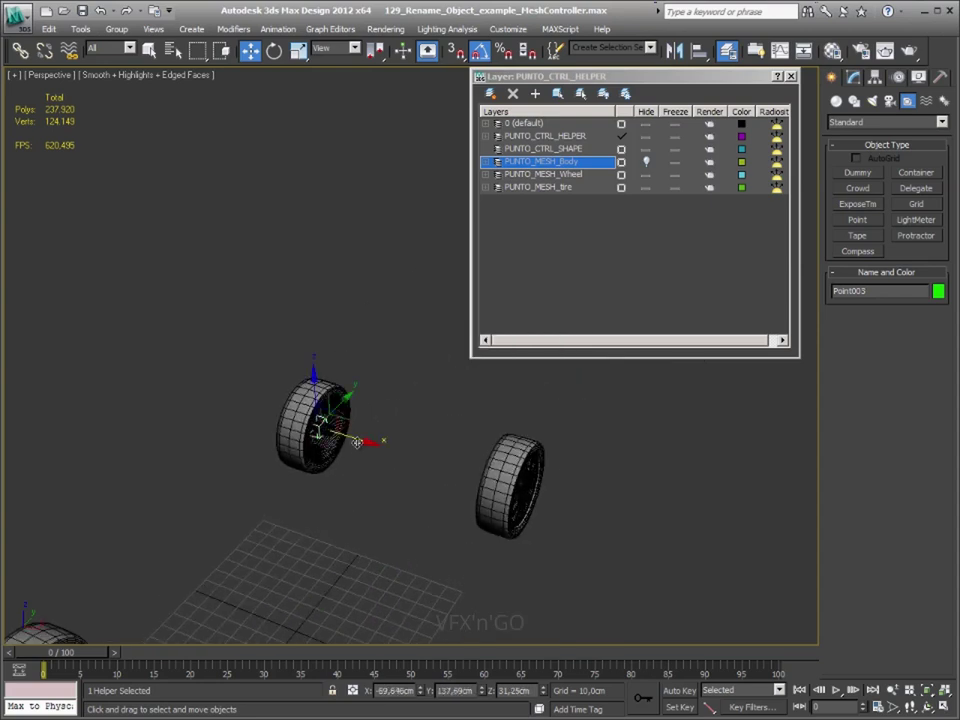
left_click_drag(357, 442, 443, 469, "shift")
left_click(505, 426)
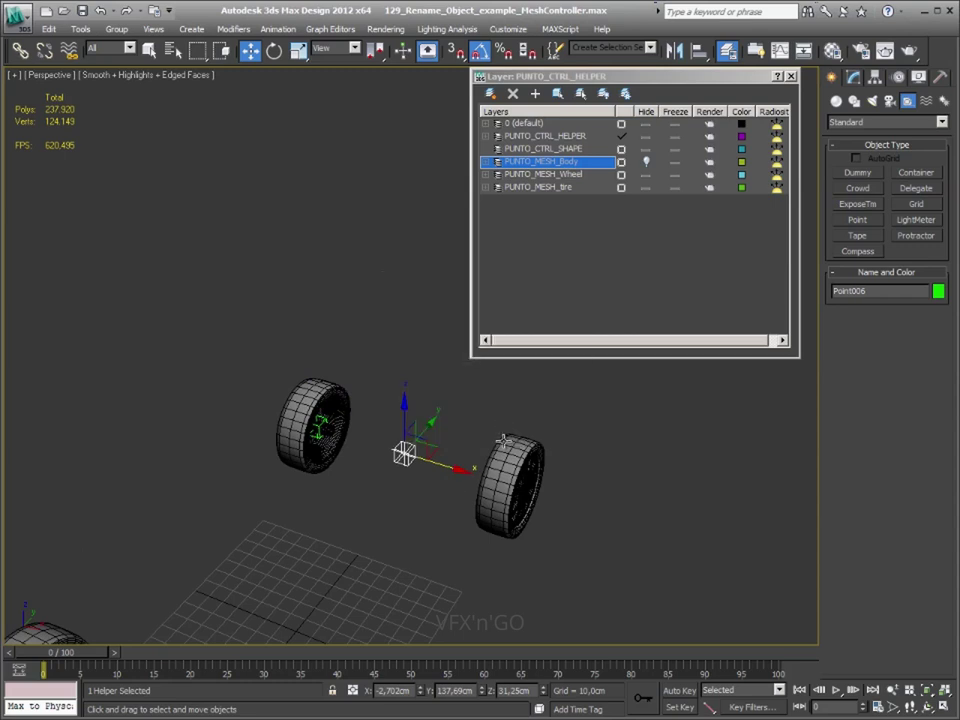
- Hide the PUNTO_MESH_tire layer so only the rims show
scroll(505, 440, "down", 3)
scroll(448, 495, "down", 2)
scroll(418, 544, "down", 2)
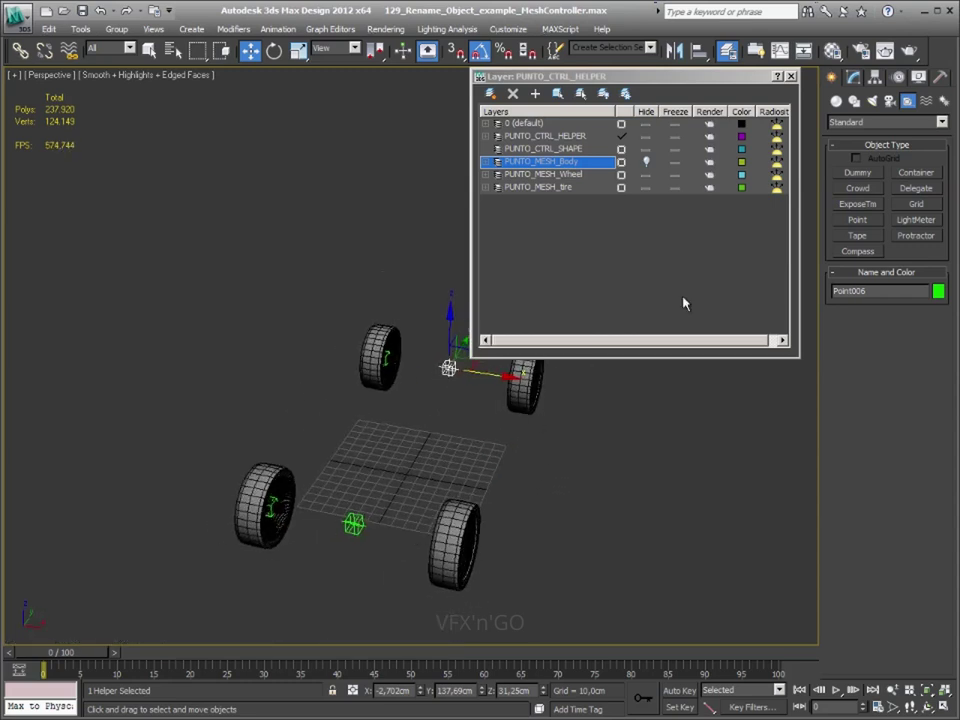
left_click(646, 188)
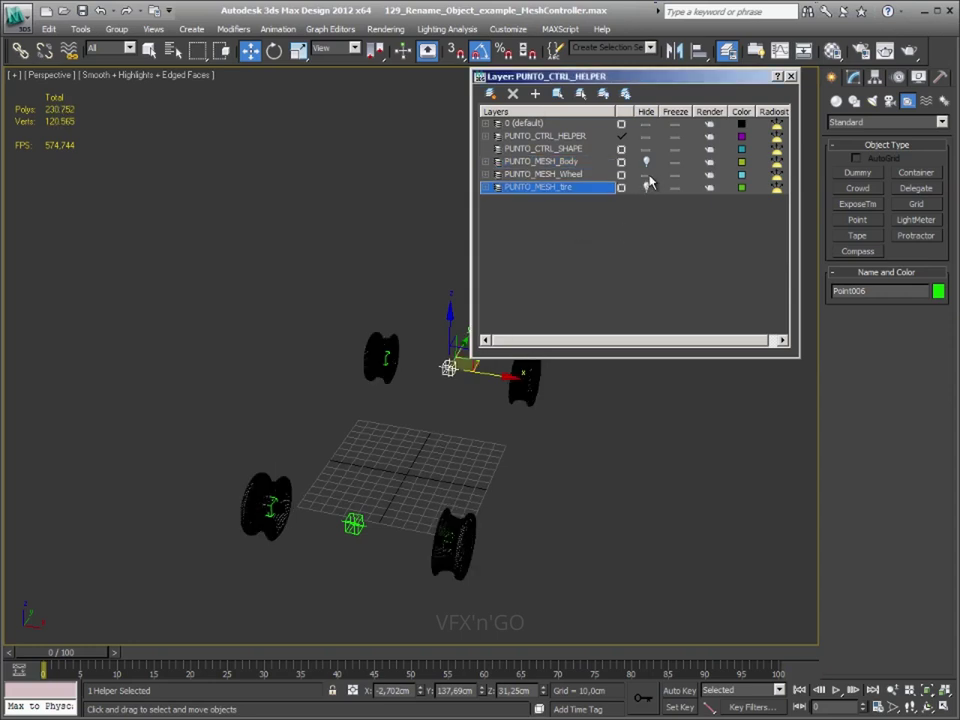
- Hide the PUNTO_MESH_Wheel layer and turn off Box display on Point005 and Point006
left_click(646, 175)
left_click_drag(369, 503, 338, 560)
left_click(853, 77)
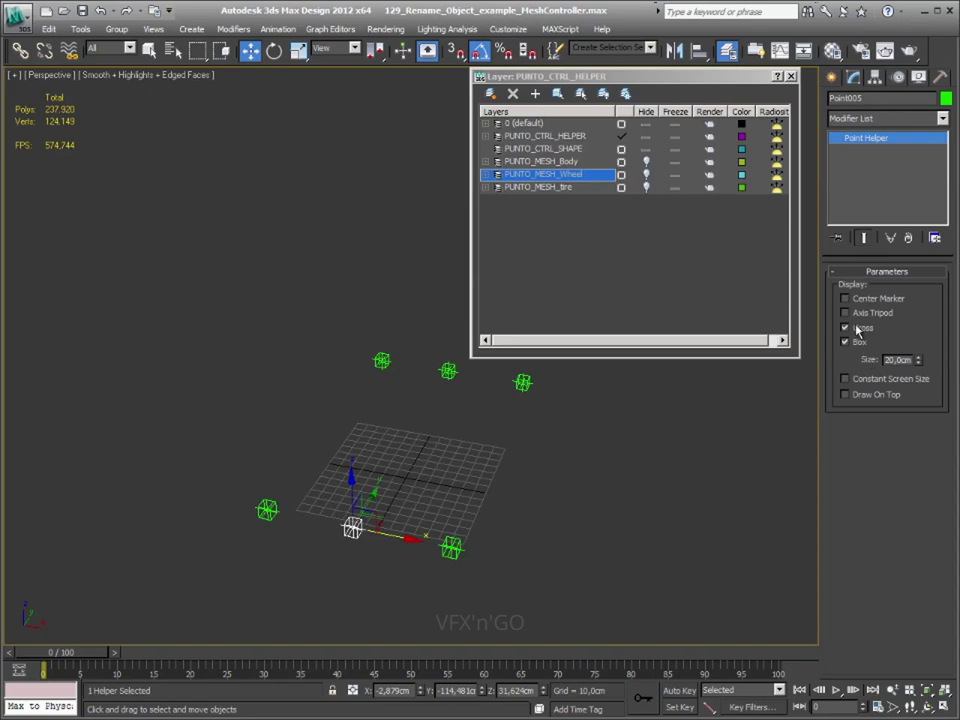
left_click(851, 342)
left_click(449, 370)
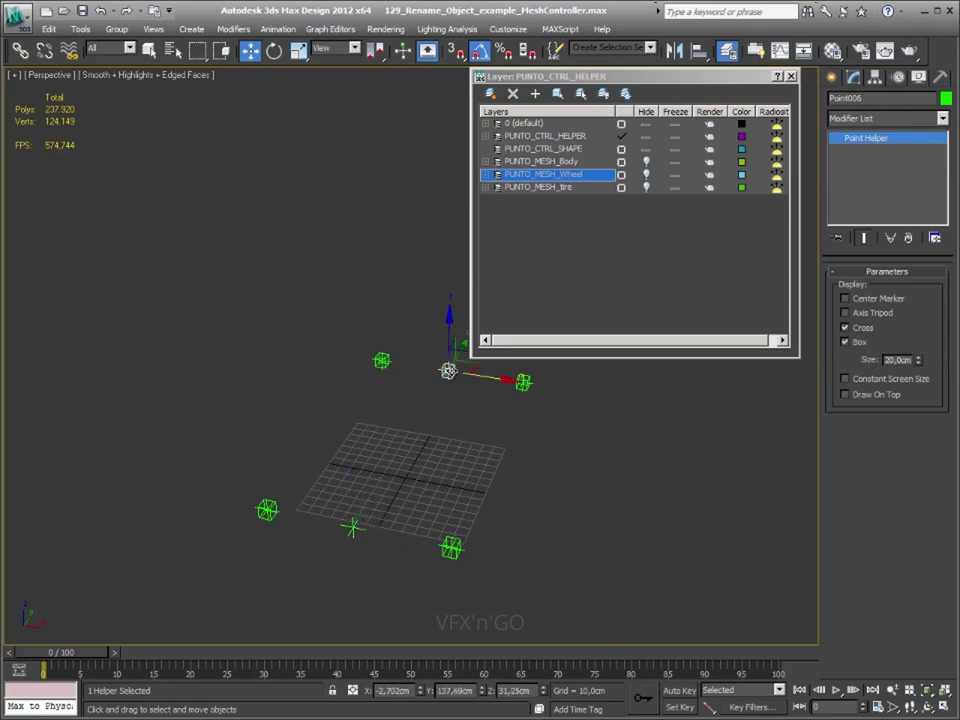
left_click(845, 342)
- Select Point002 and Point005 and open the Animation menu
mouse_move(410, 478)
middle_mouse_down()
mouse_move(456, 486)
mouse_move(431, 516)
middle_mouse_up()
left_click(404, 503)
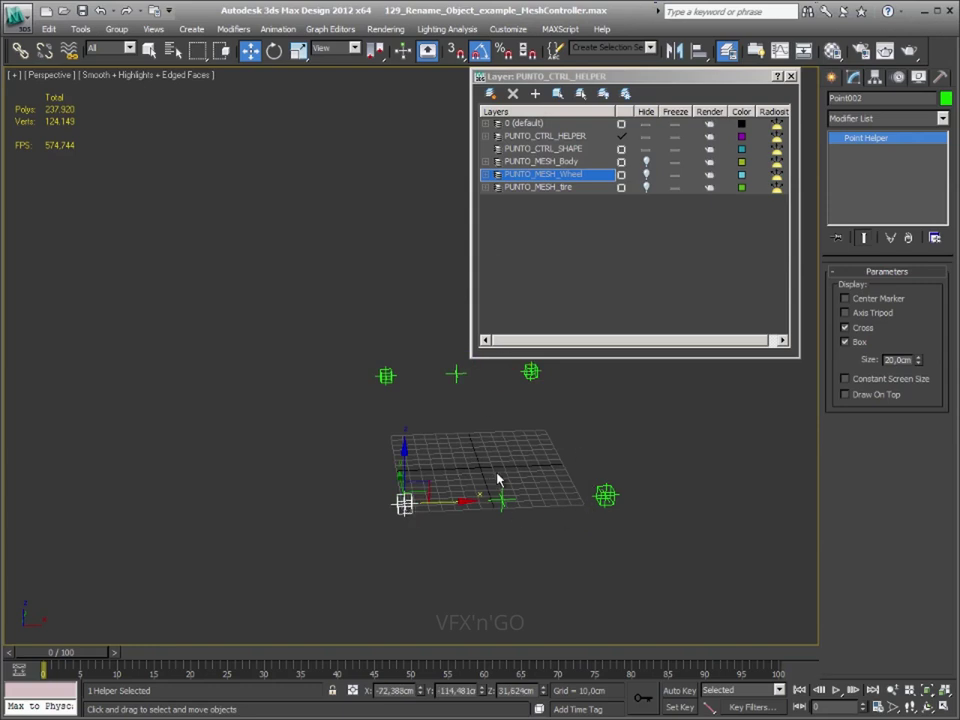
left_click_drag(506, 497, 486, 529)
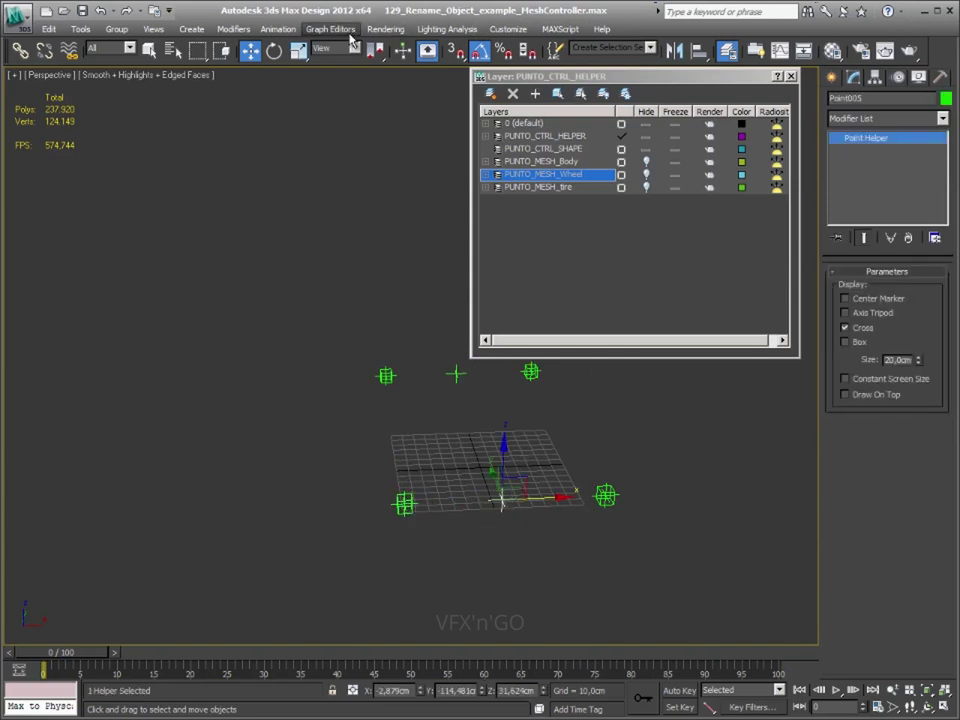
left_click(277, 28)
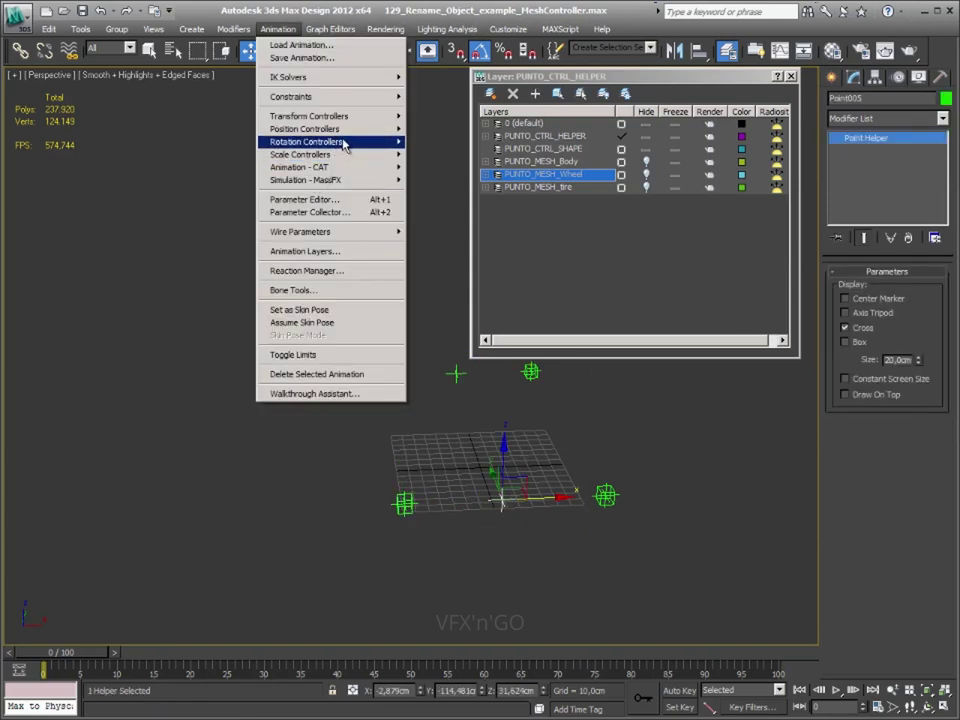
mouse_move(291, 96)
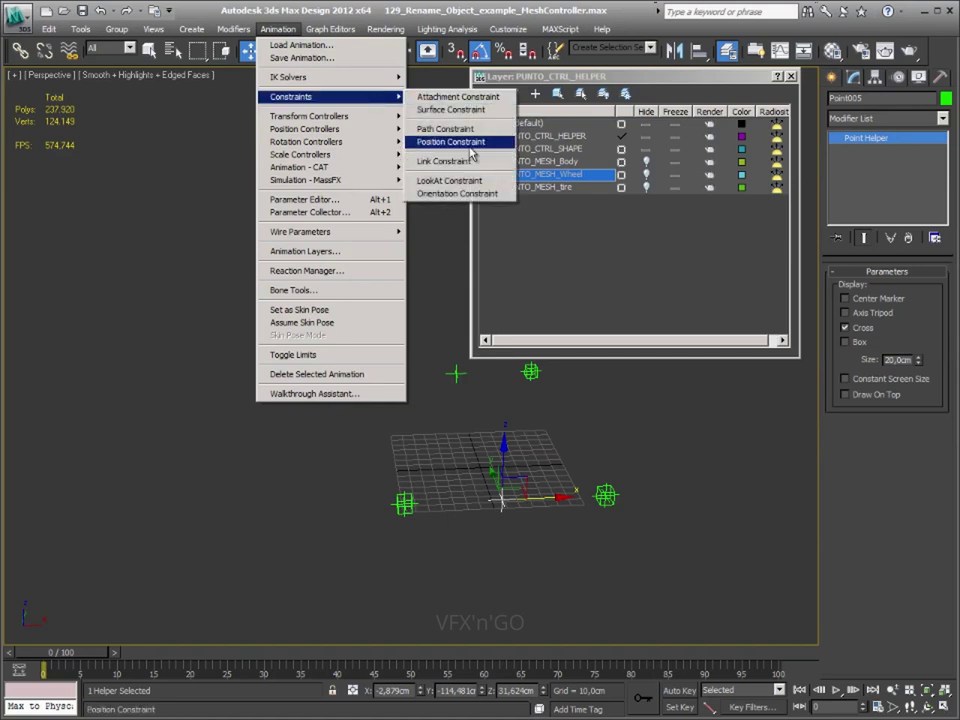
- Position-constrain Point005 between the Point002 and Point001 helpers
left_click(450, 141)
left_click(605, 495)
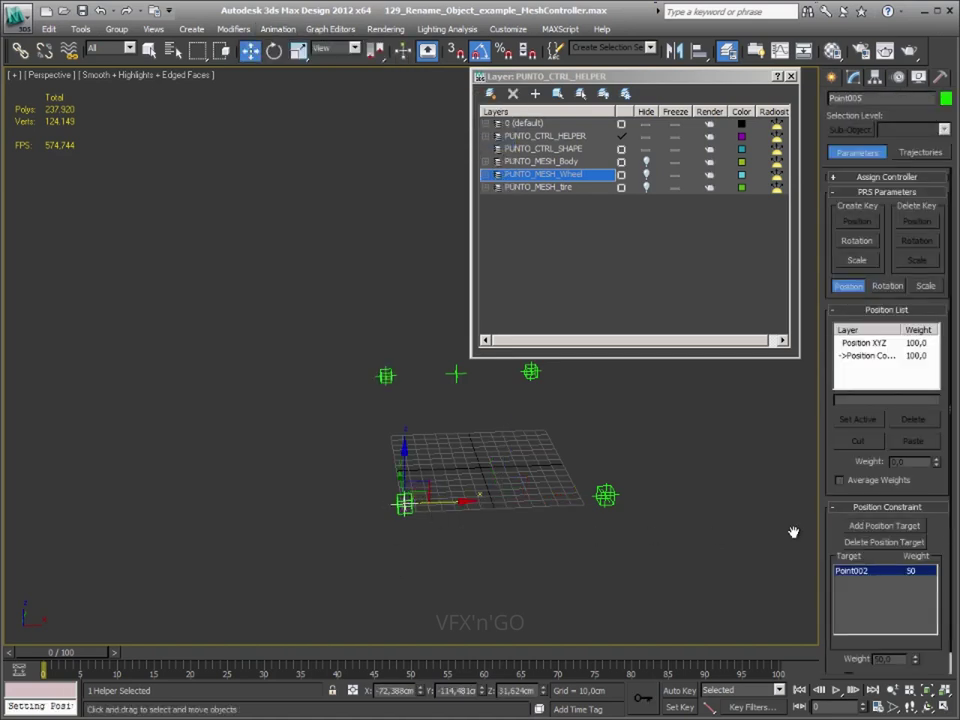
left_click(905, 526)
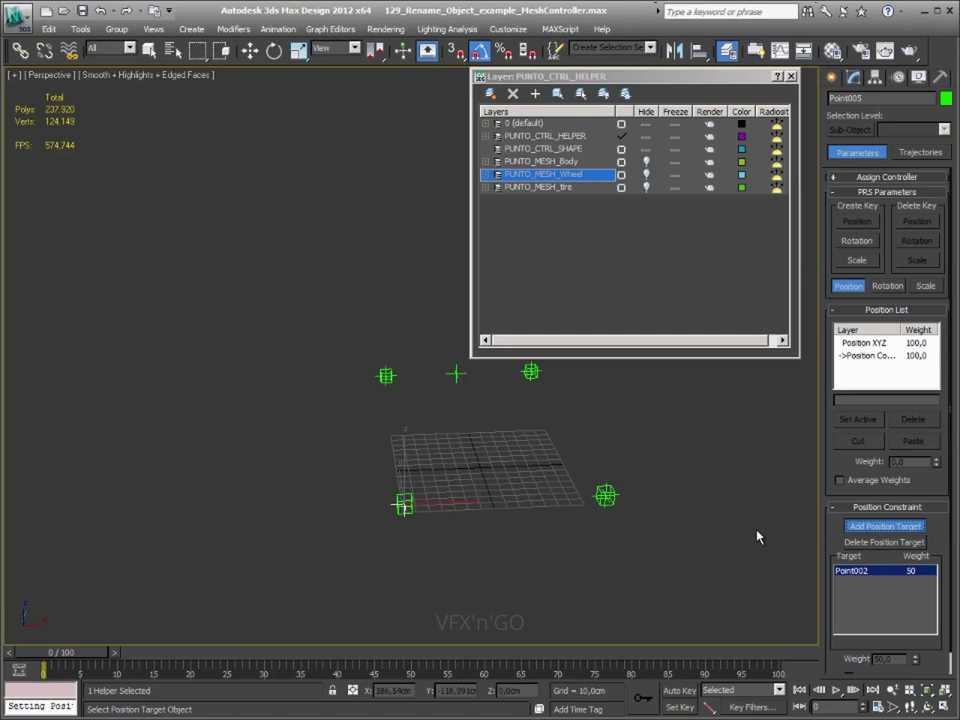
left_click(604, 490)
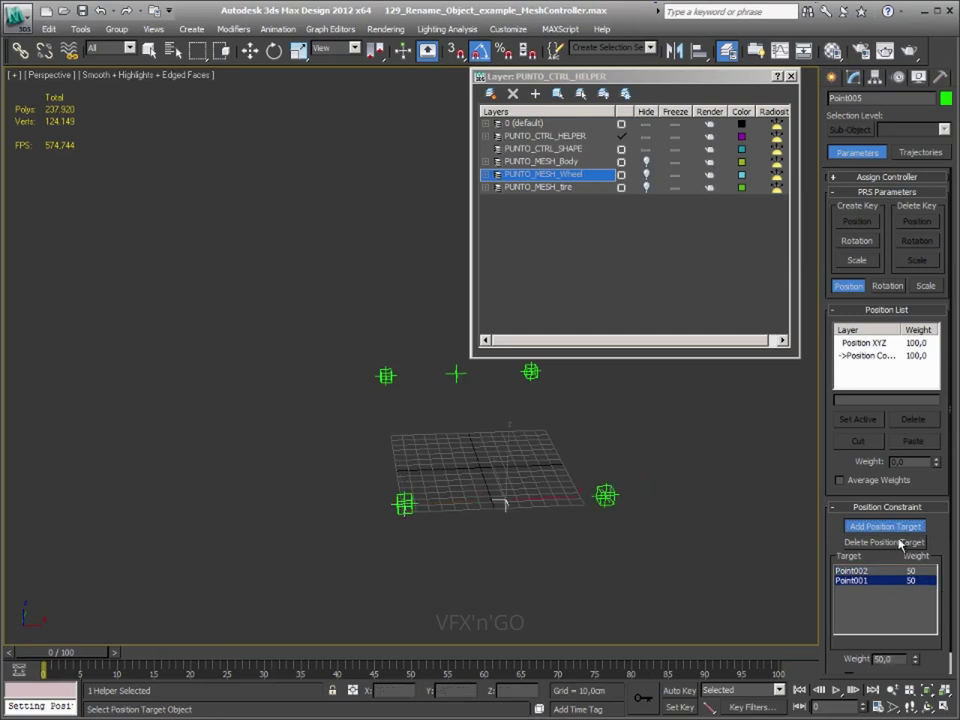
middle_click_drag(400, 440, 396, 553)
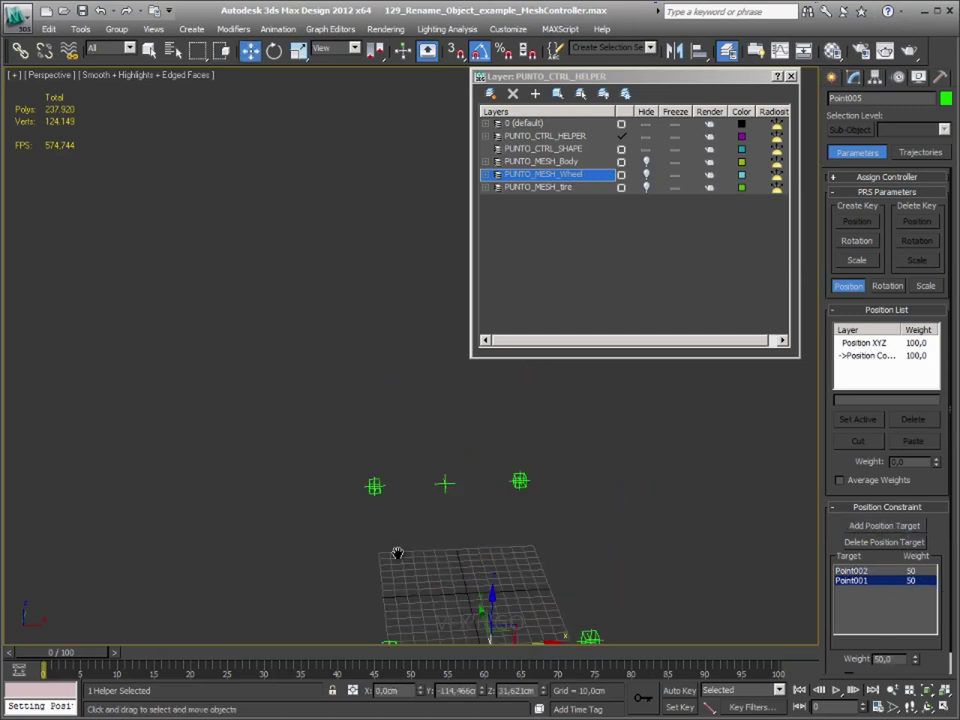
- Position-constrain Point006 between the Point003 and Point004 helpers
left_click(442, 488)
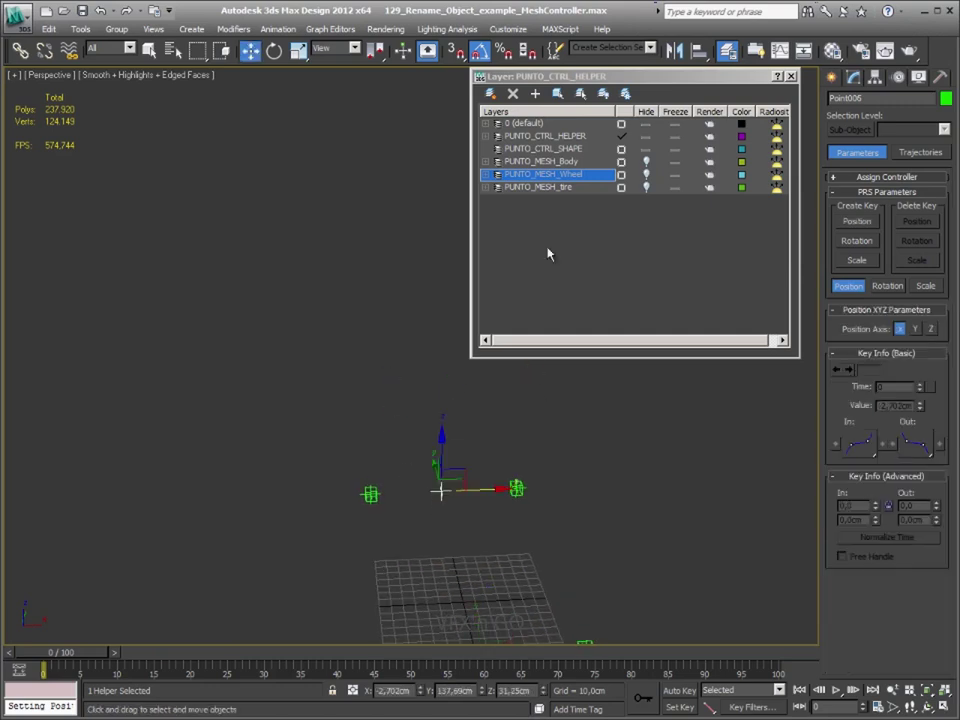
left_click(278, 29)
mouse_move(291, 96)
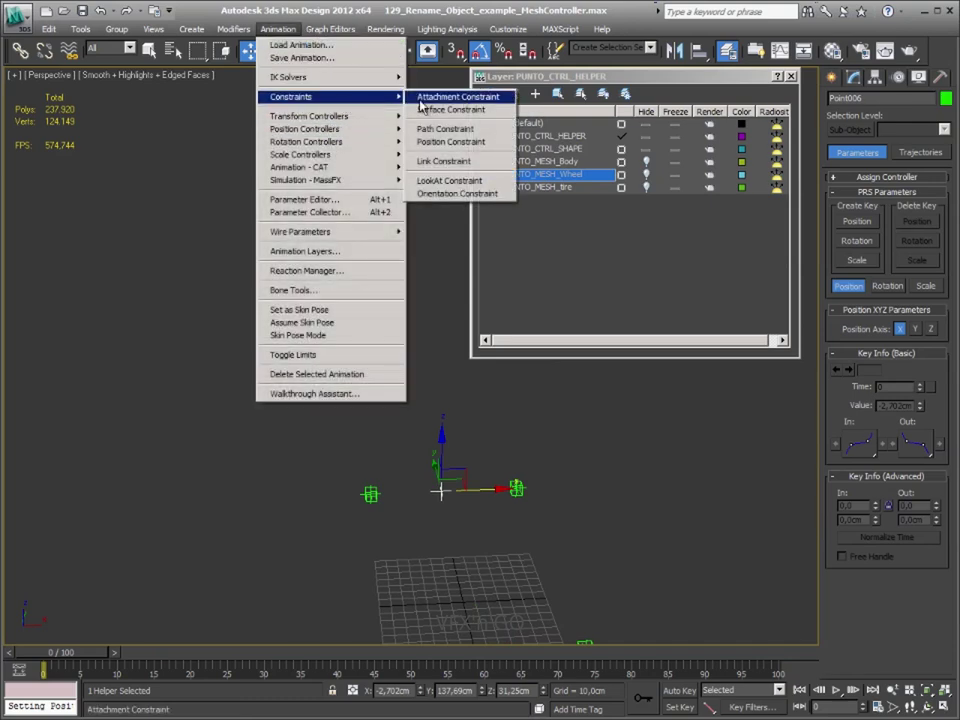
left_click(463, 145)
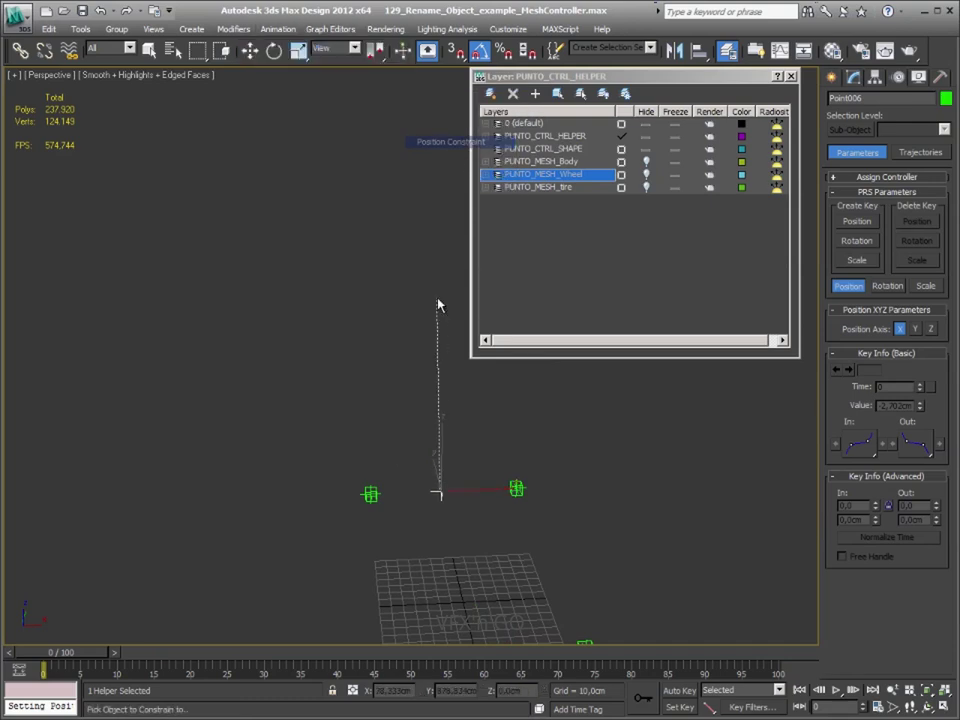
left_click(368, 495)
left_click(866, 525)
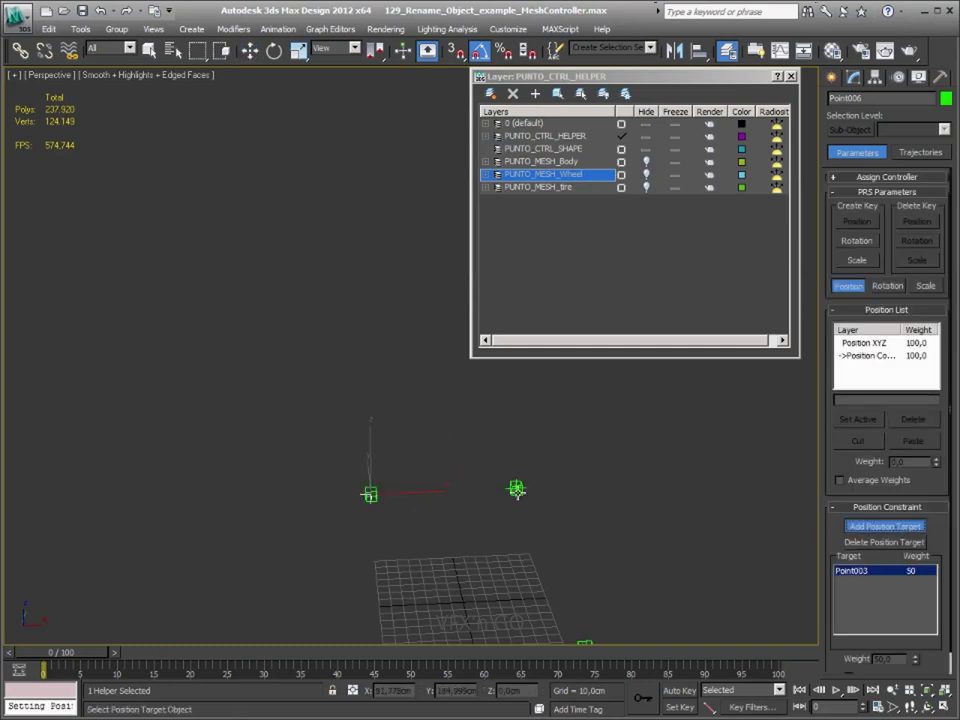
left_click(517, 488)
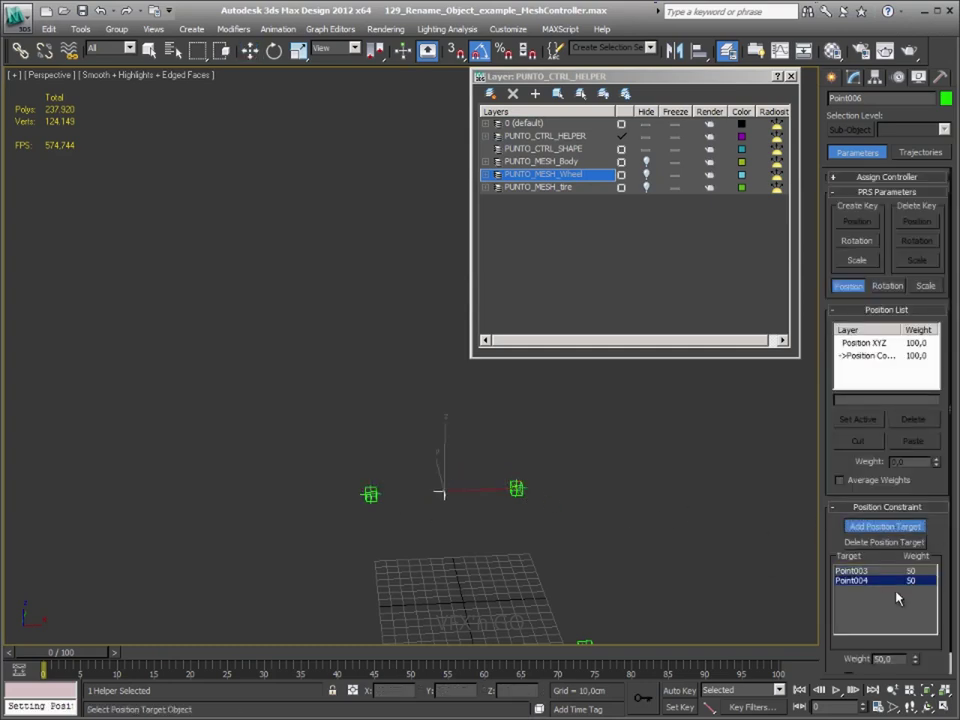
left_click(884, 525)
- Drag a wheel point helper left into its wheel position, then deselect
mouse_move(551, 549)
middle_mouse_down()
mouse_move(408, 460)
mouse_move(433, 454)
mouse_move(407, 482)
middle_mouse_up()
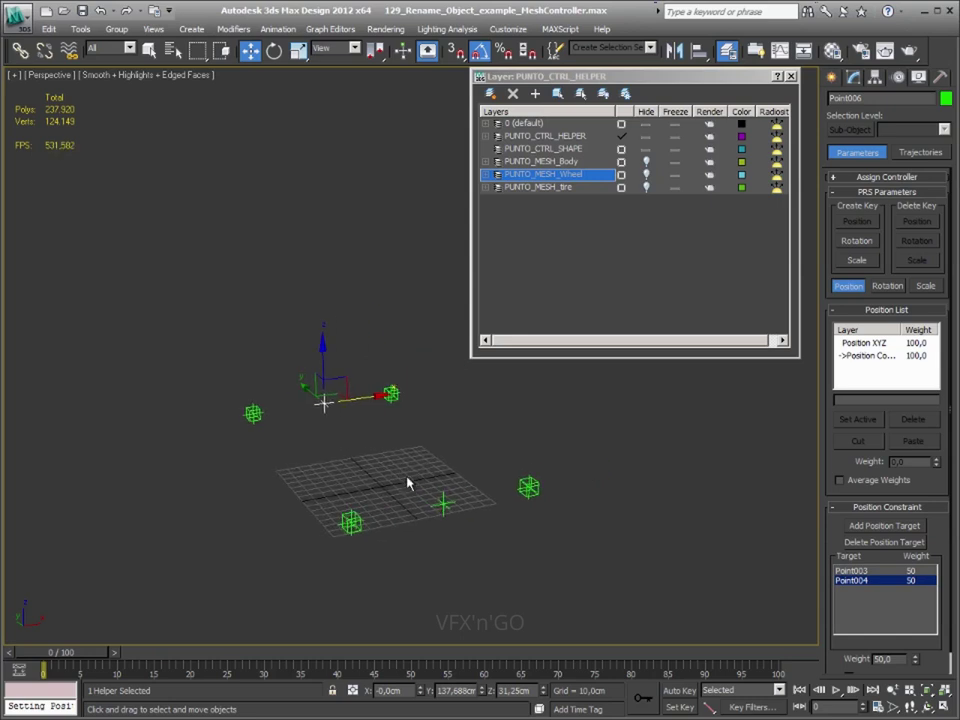
left_click(486, 549)
left_click(341, 533)
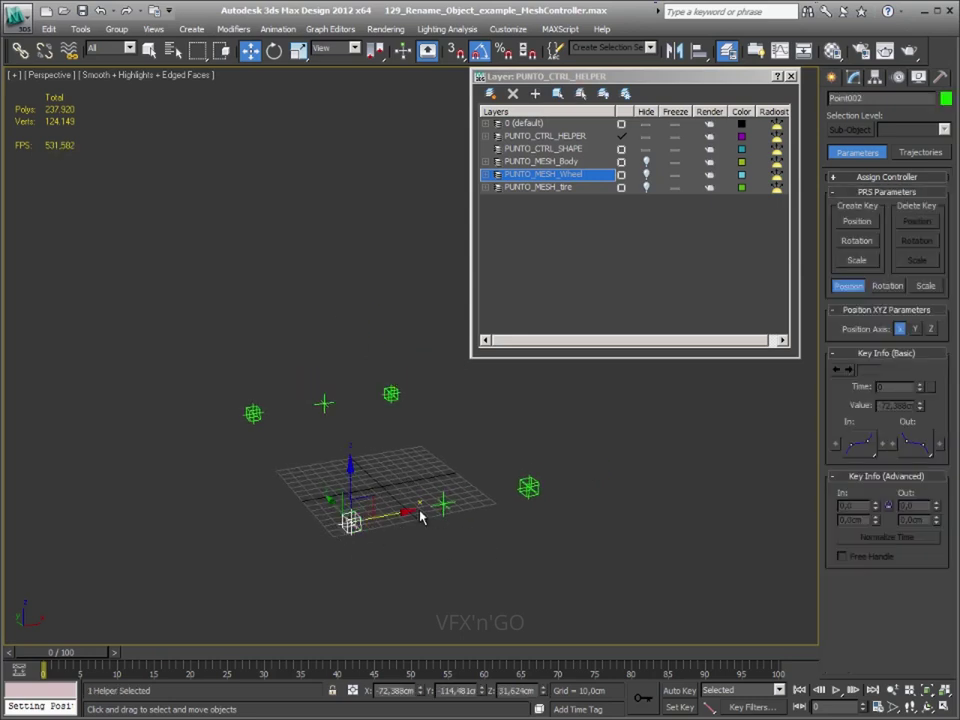
left_click_drag(422, 512, 352, 523)
left_click_drag(596, 450, 514, 510)
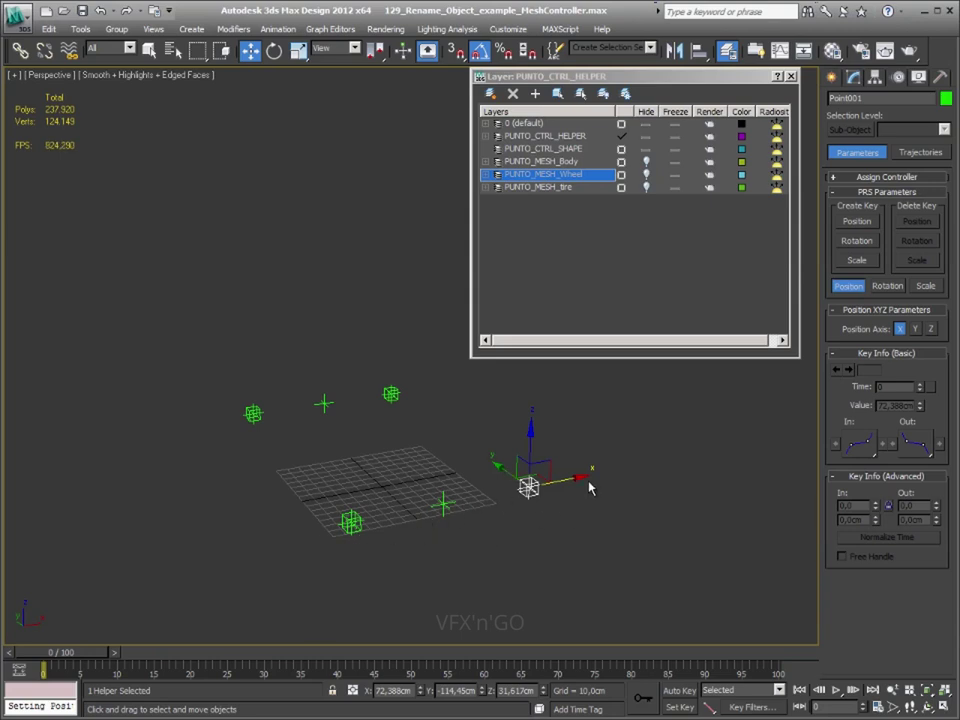
left_click(456, 556)
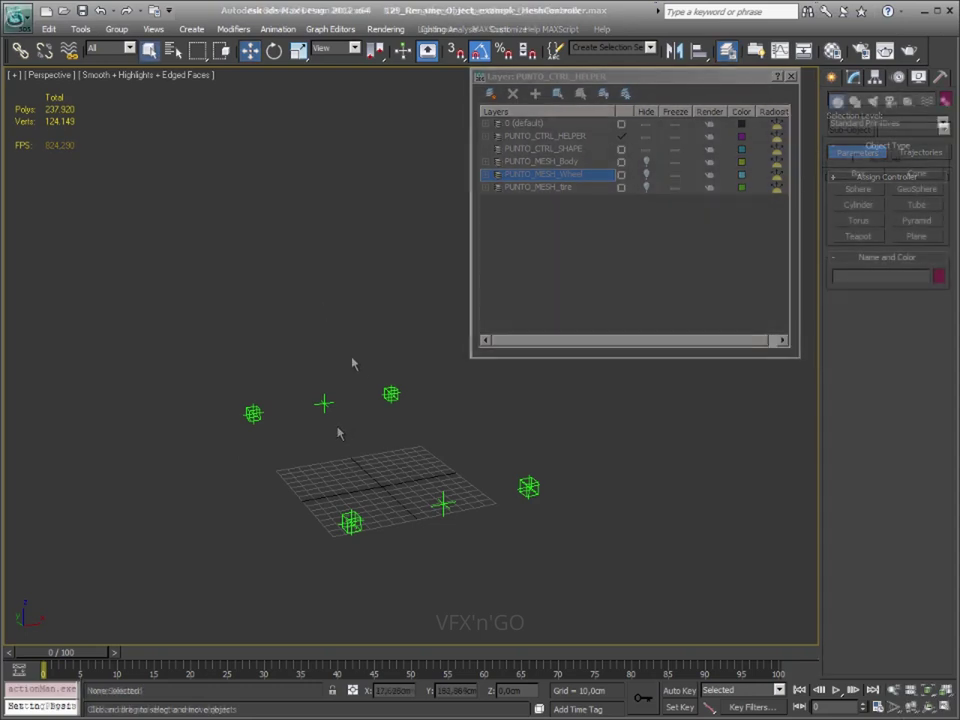
- Unhide the PUNTO_MESH_tire layer in the Layer Manager so the four tyres show
left_click(392, 394)
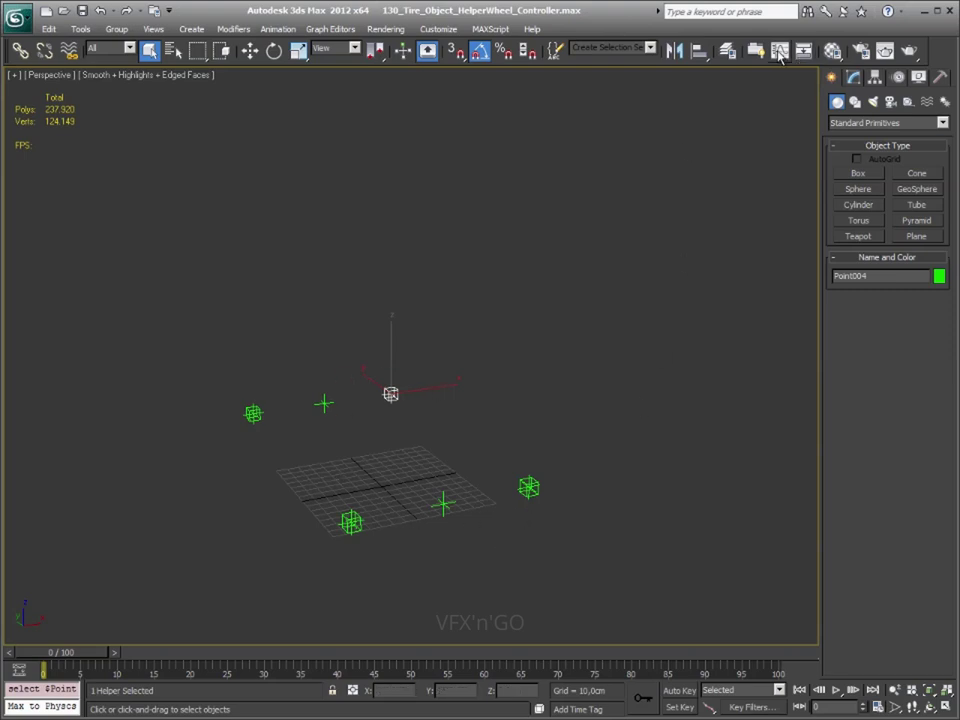
left_click(727, 50)
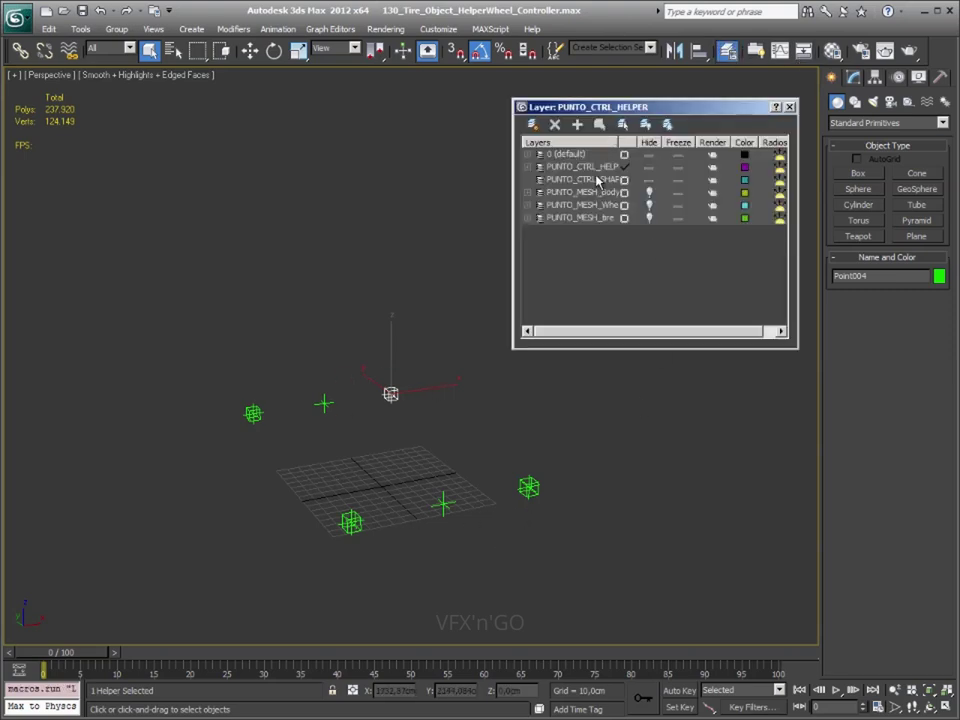
left_click(598, 166)
left_click(529, 487)
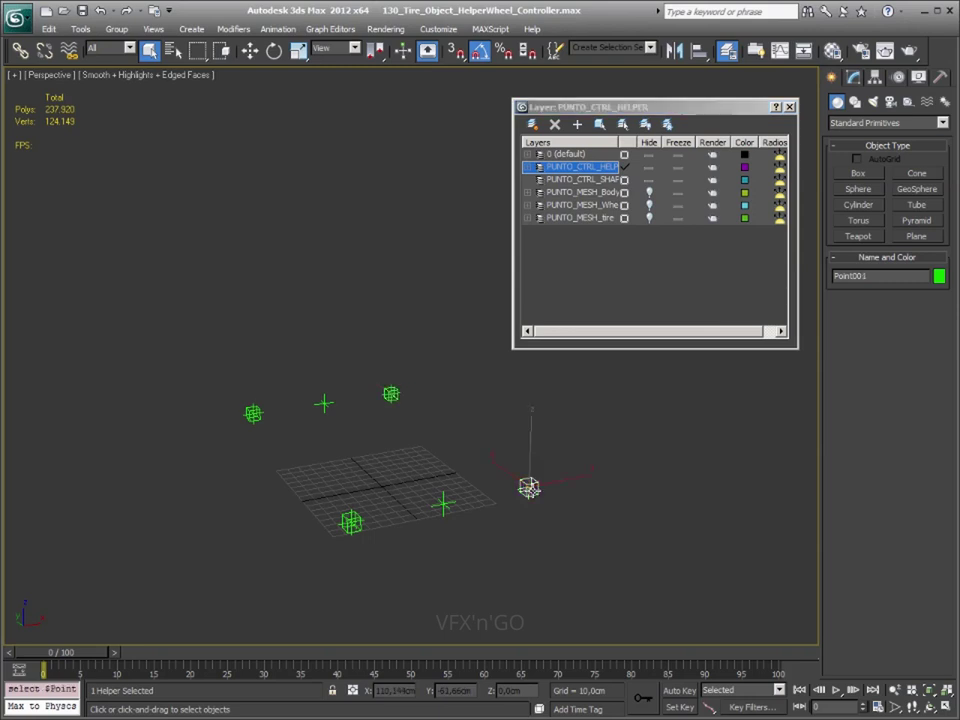
mouse_move(515, 490)
middle_mouse_down("alt")
mouse_move(589, 513)
mouse_move(540, 521)
mouse_move(489, 508)
mouse_move(414, 547)
middle_mouse_up("alt")
right_click(503, 465)
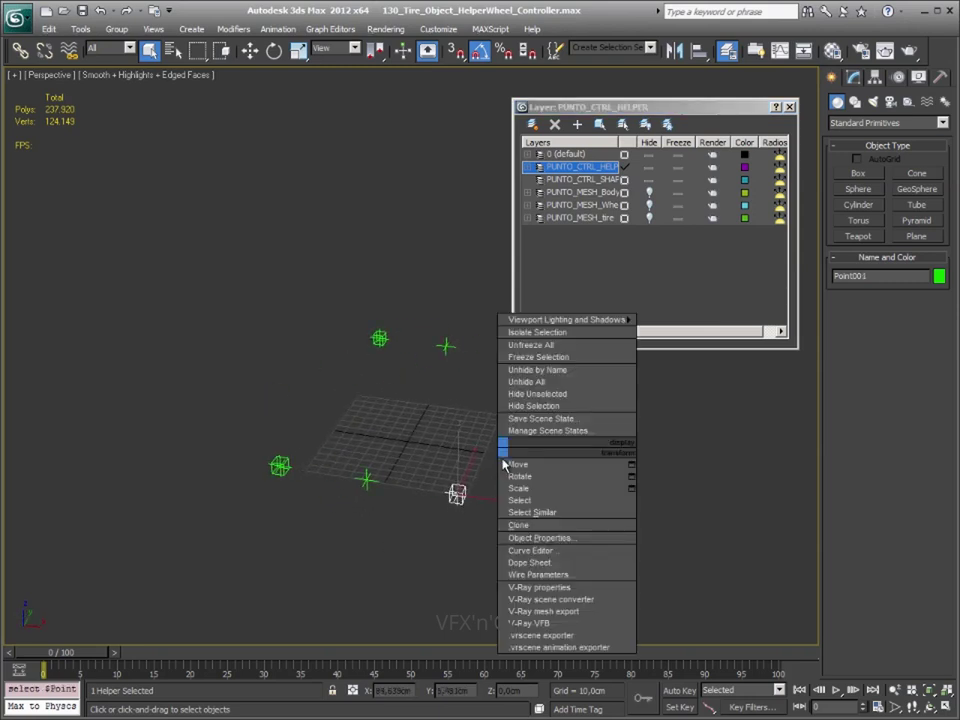
left_click(649, 217)
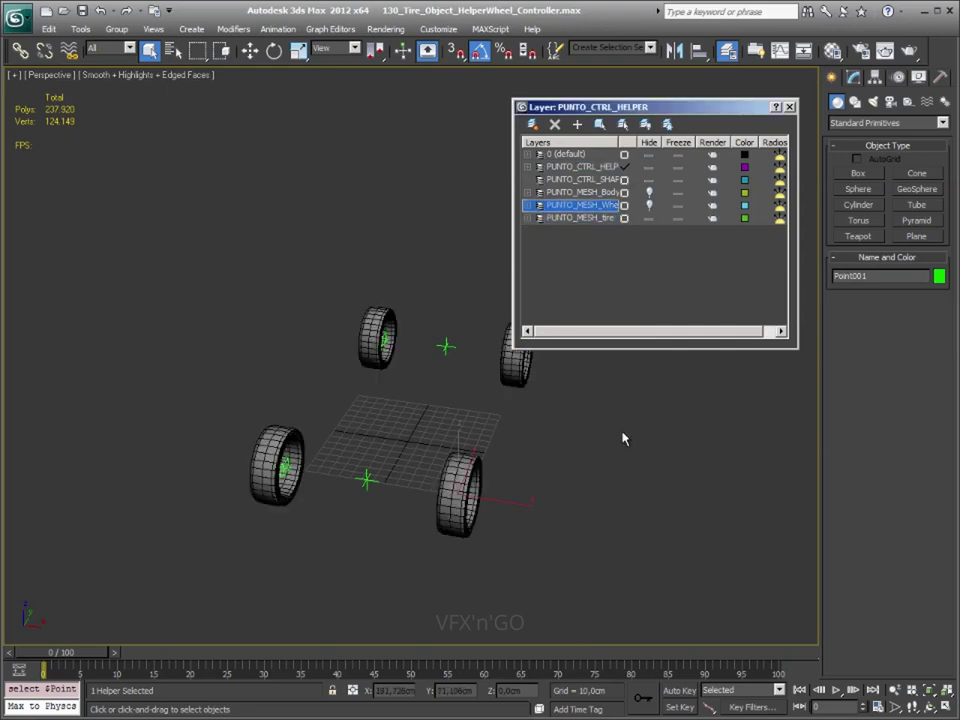
mouse_move(622, 438)
middle_mouse_down("alt")
mouse_move(546, 446)
mouse_move(555, 467)
mouse_move(463, 478)
mouse_move(320, 263)
middle_mouse_up("alt")
- Rename the first wheel helper to PUNTO_CTRL_HELPER_wheel_FR
scroll(463, 478, "up", 5)
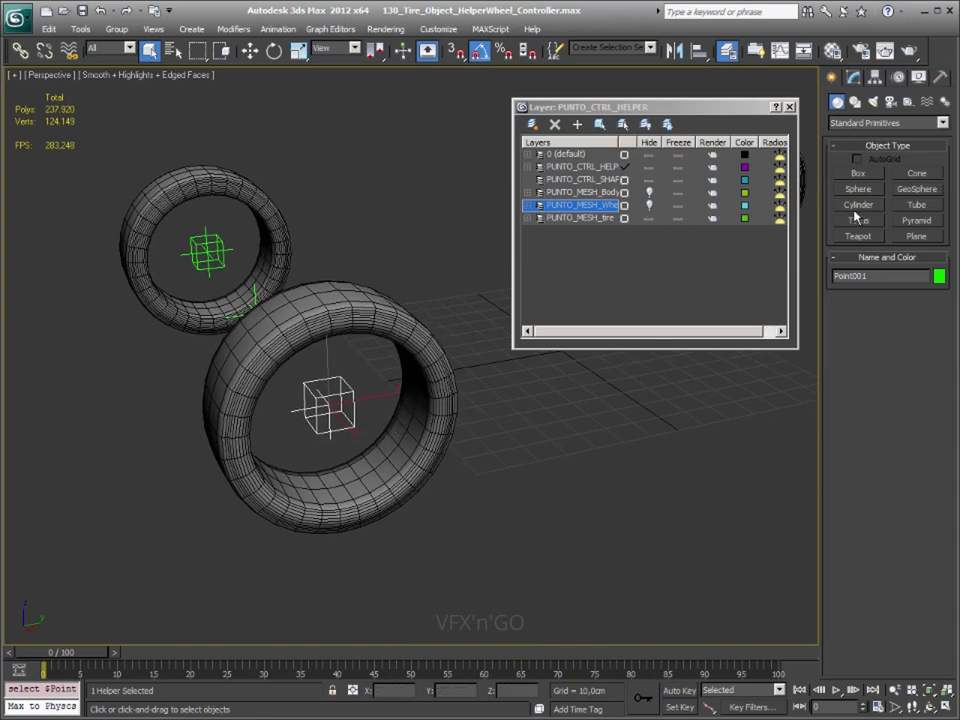
left_click(836, 278)
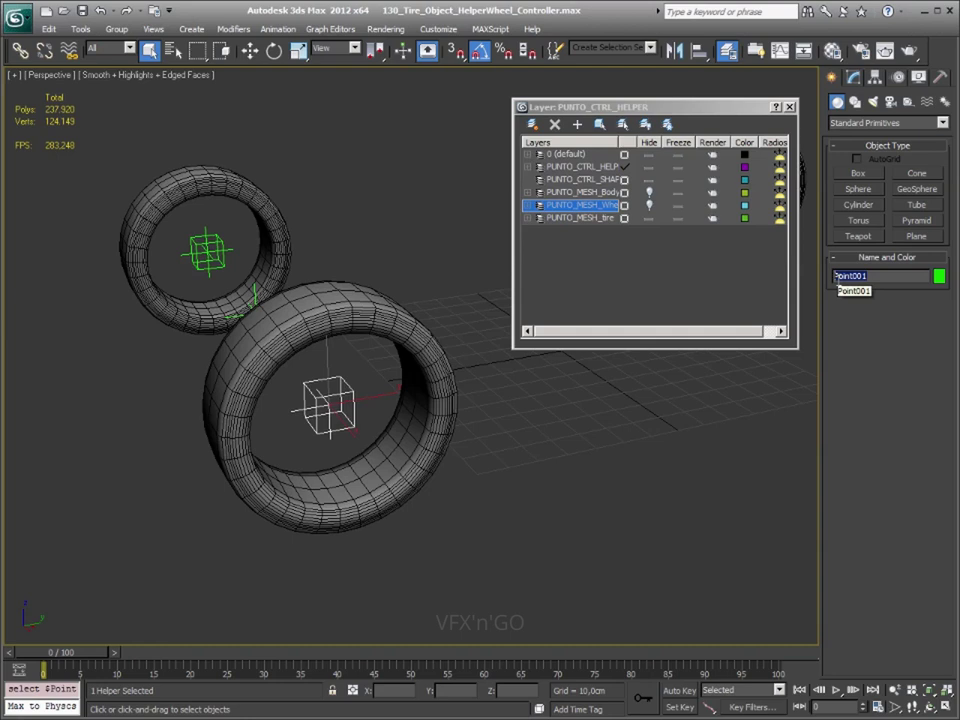
type("PUNTO_CTRL_HELPER_")
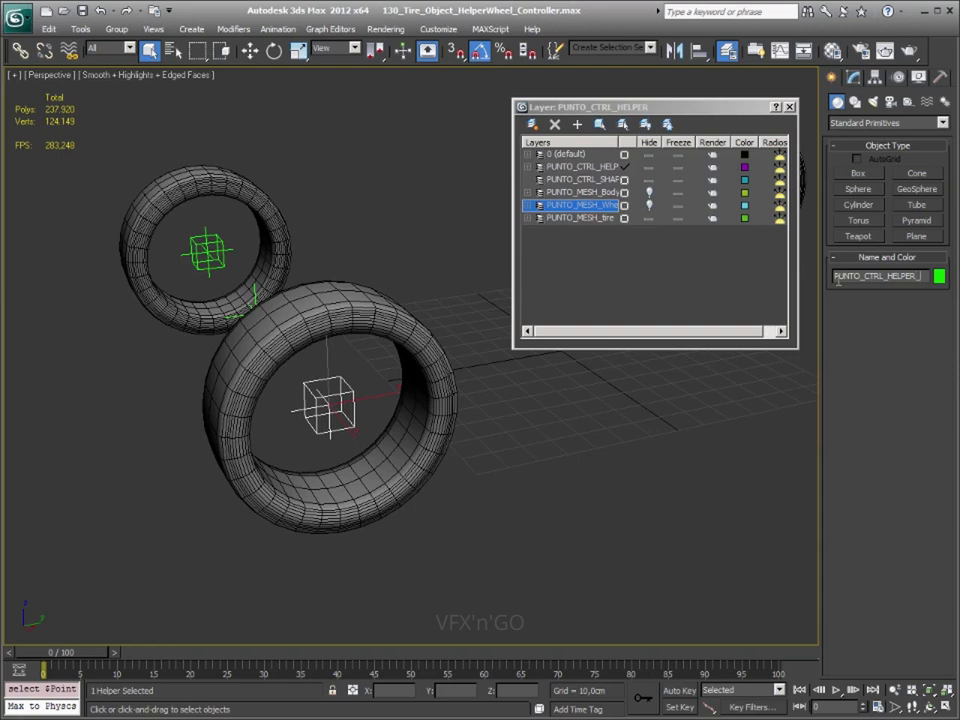
type("he")
type("el_")
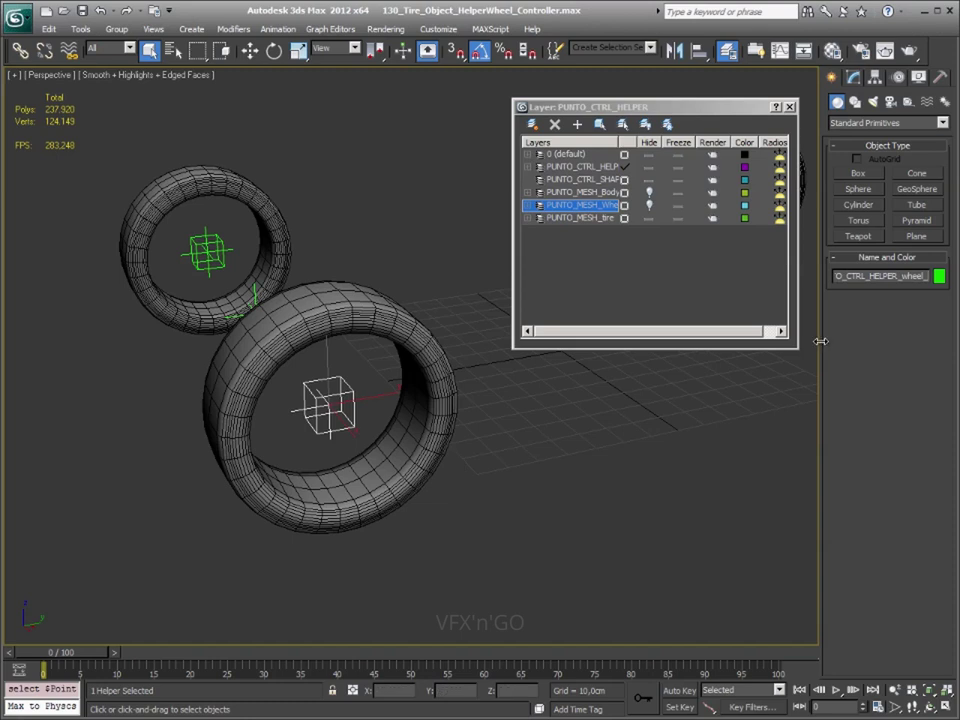
type("R")
type("FR")
key("Return")
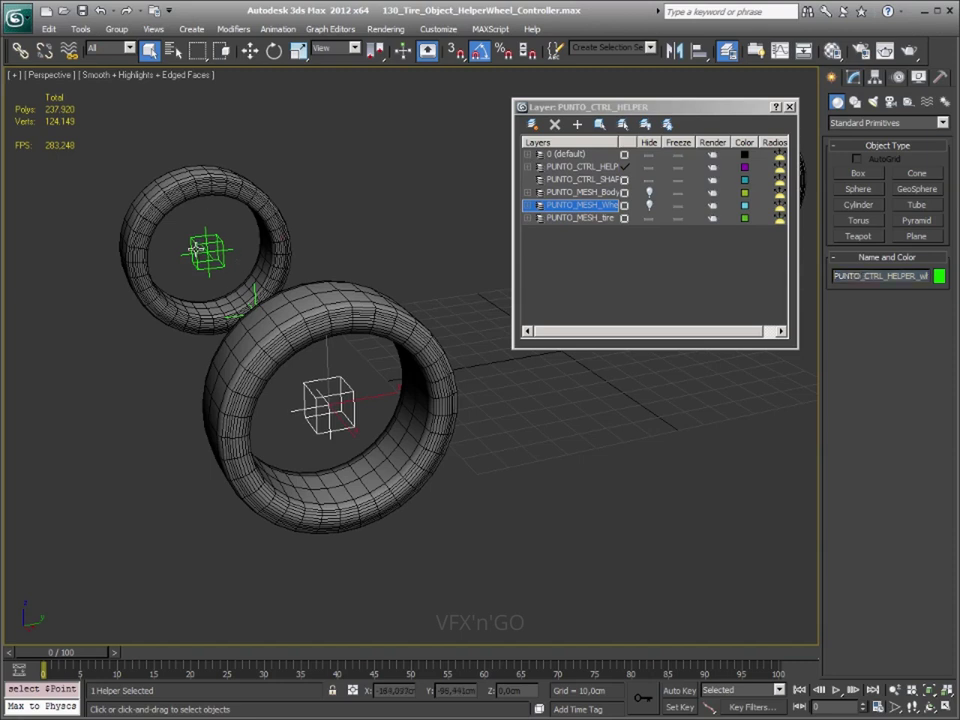
- Paste the copied wheel helper name onto the large tire's helper Point004
left_click(330, 405)
left_click(880, 276)
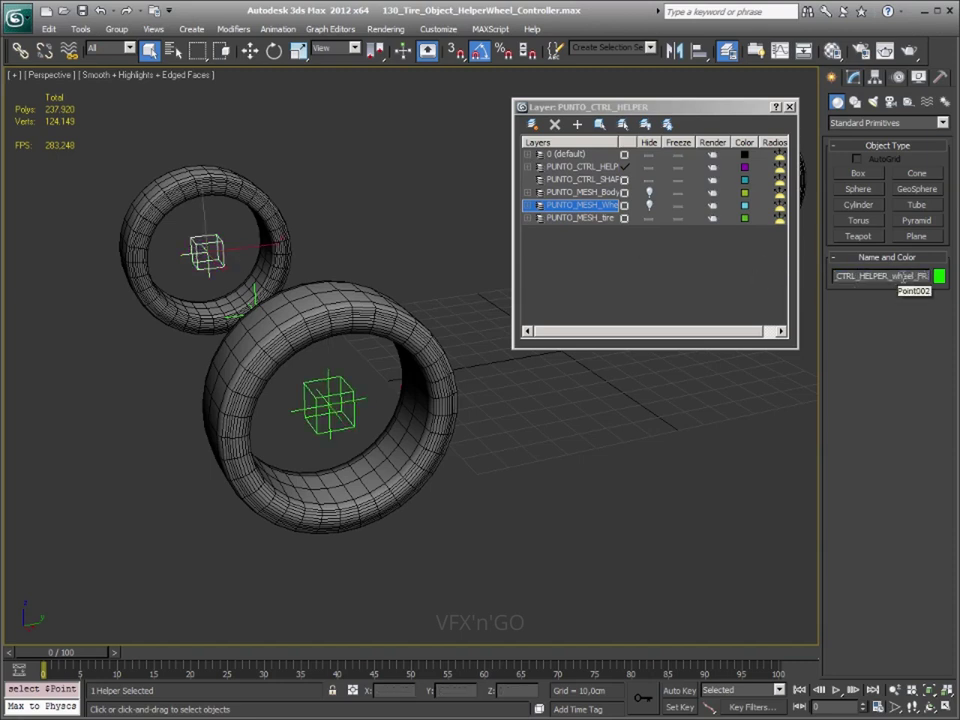
scroll(636, 519, "down", 5)
scroll(405, 498, "down", 2)
scroll(405, 498, "up", 5)
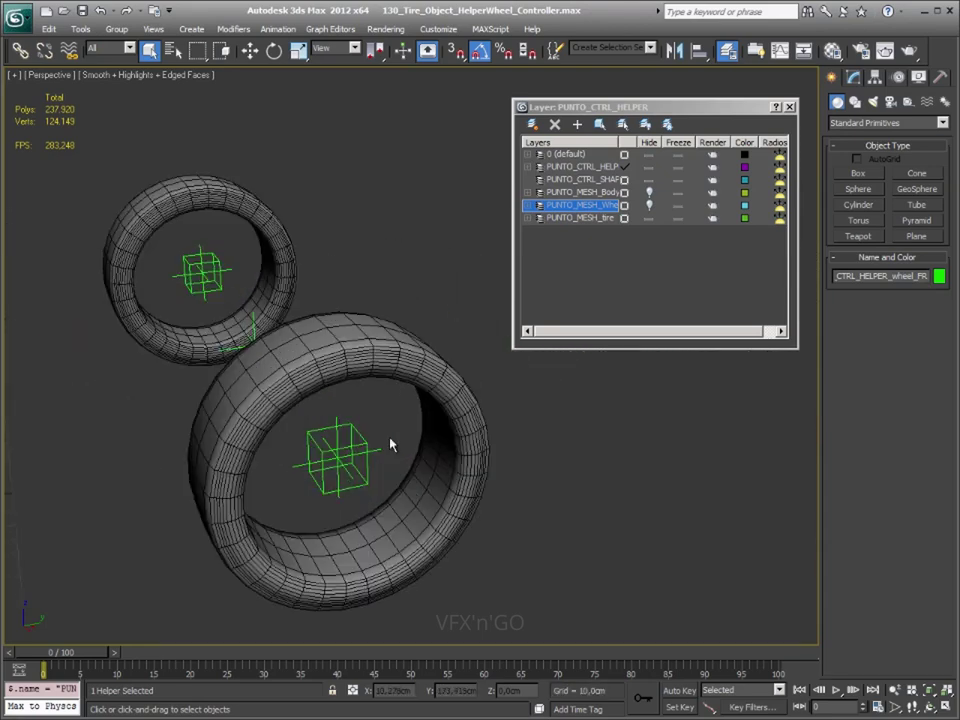
left_click(356, 443)
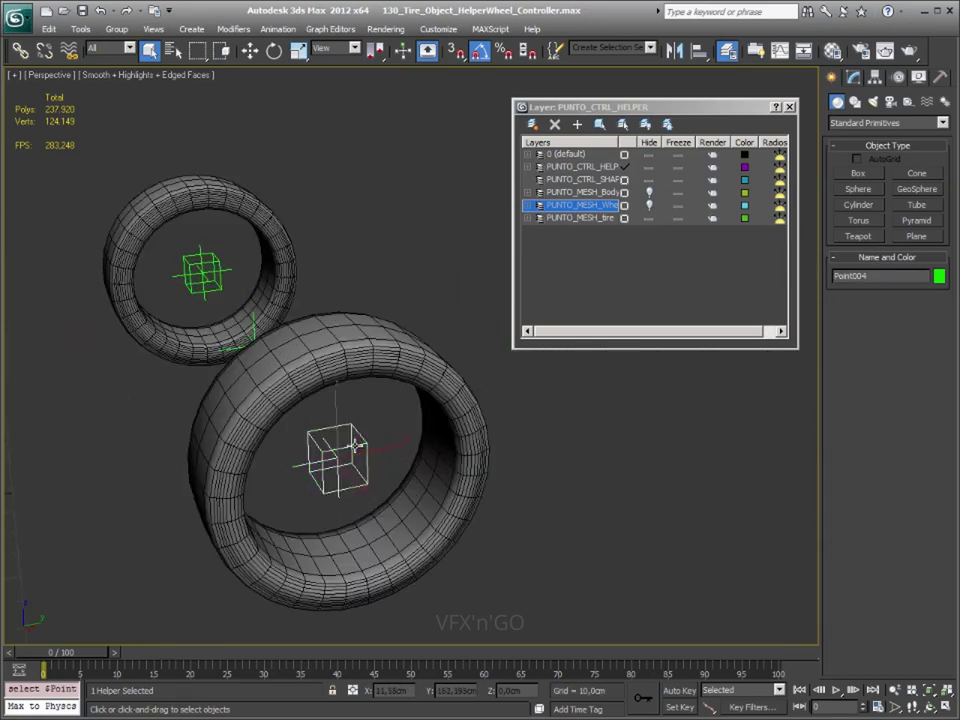
double_click(896, 276)
key("ctrl+v")
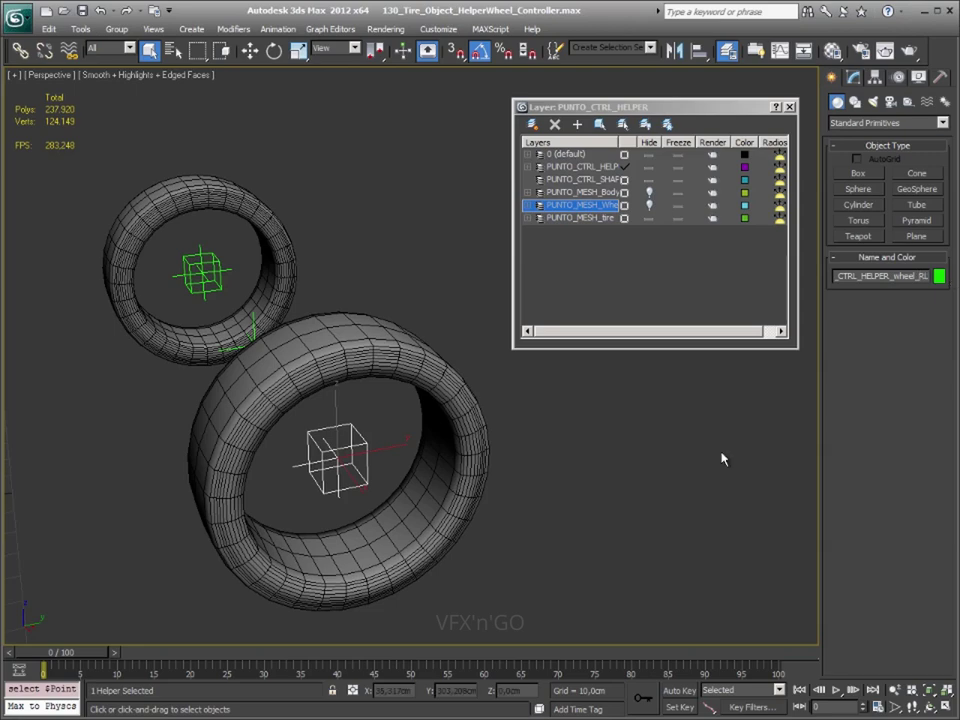
- Give the small tire's helper the RR wheel name, then deselect
middle_click_drag(189, 321, 318, 396)
left_click(318, 396)
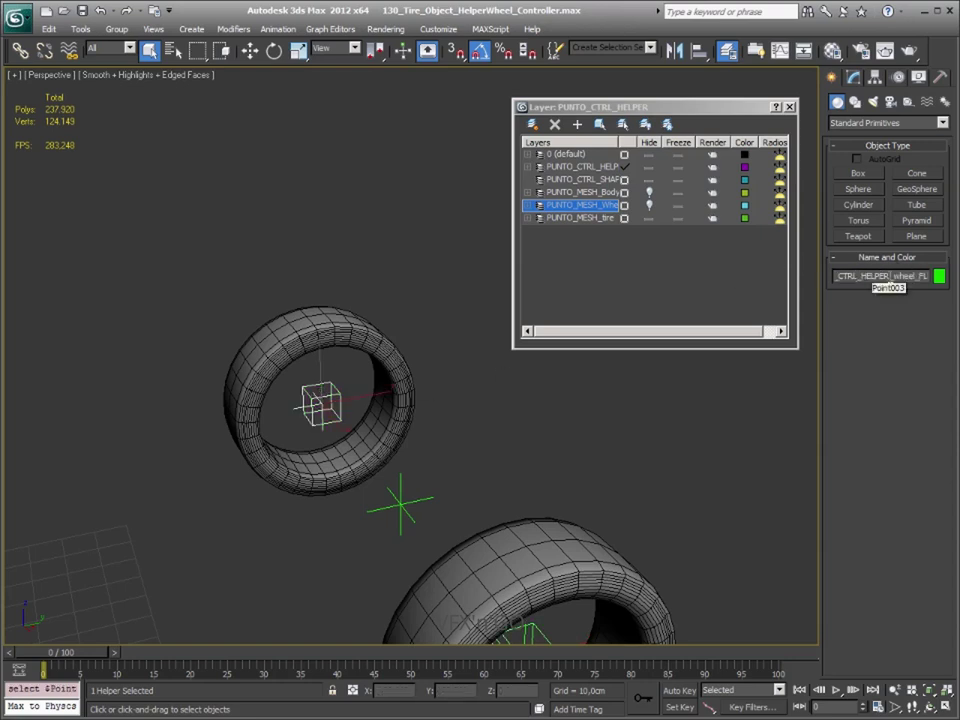
type("RR")
left_click(568, 458)
scroll(315, 469, "down", 3)
mouse_move(403, 448)
middle_mouse_down()
mouse_move(282, 454)
mouse_move(372, 447)
middle_mouse_up()
- Rename Point005 to PUNTO_CTRL_HELPER_axel_Front
left_click(390, 460)
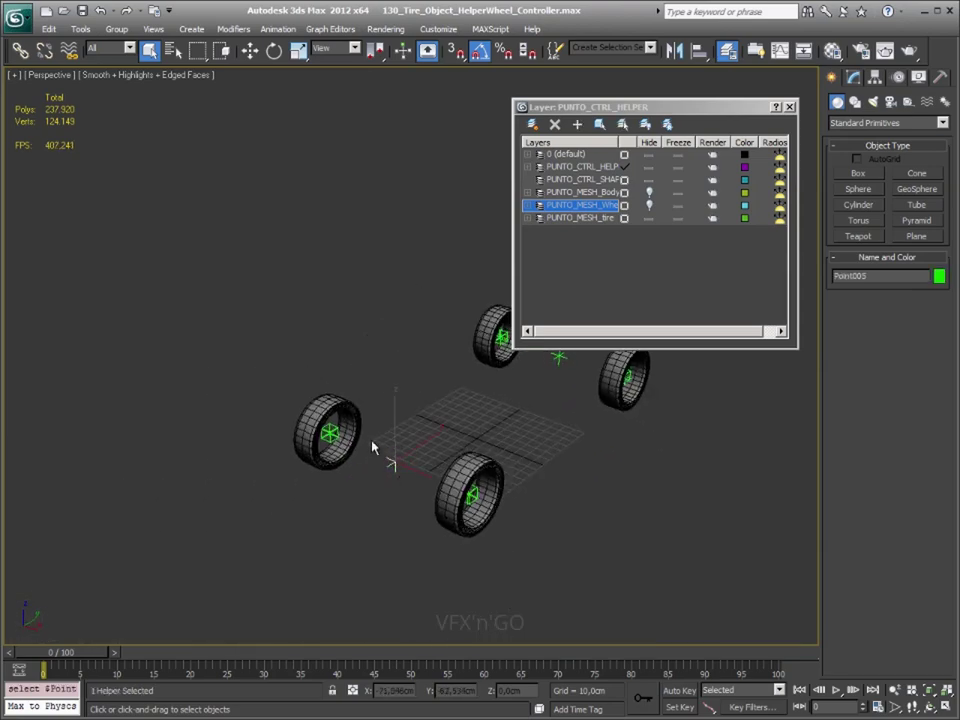
left_click(873, 277)
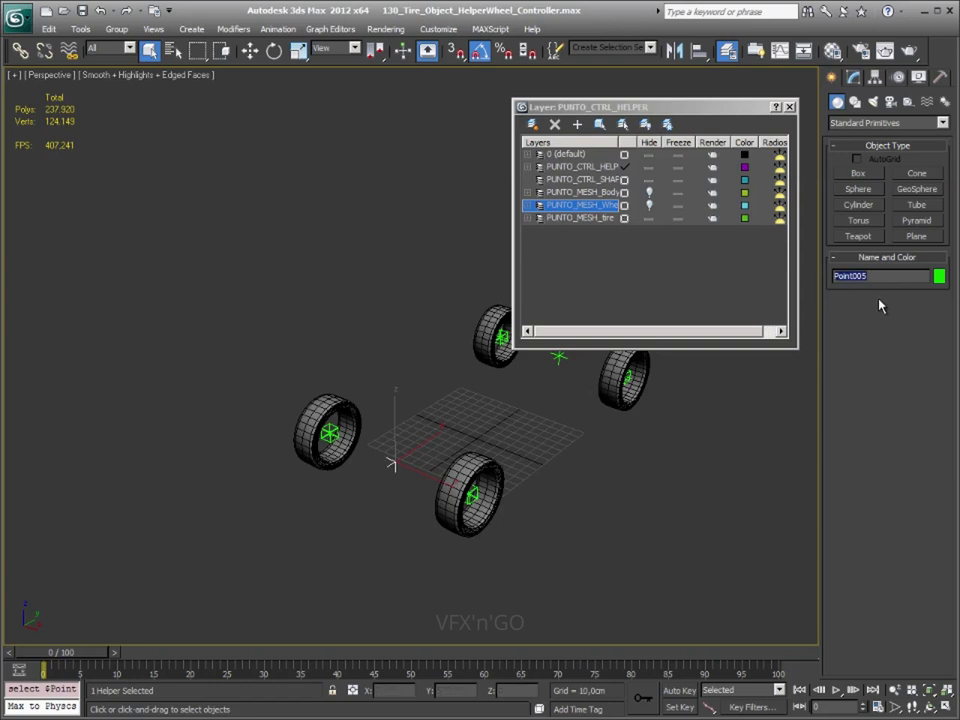
key("ctrl+v")
key("Left")
key("Left")
key("Left")
key("shift+Left")
key("shift+Left")
type("ax")
type("el_F")
type("ro")
type("nt")
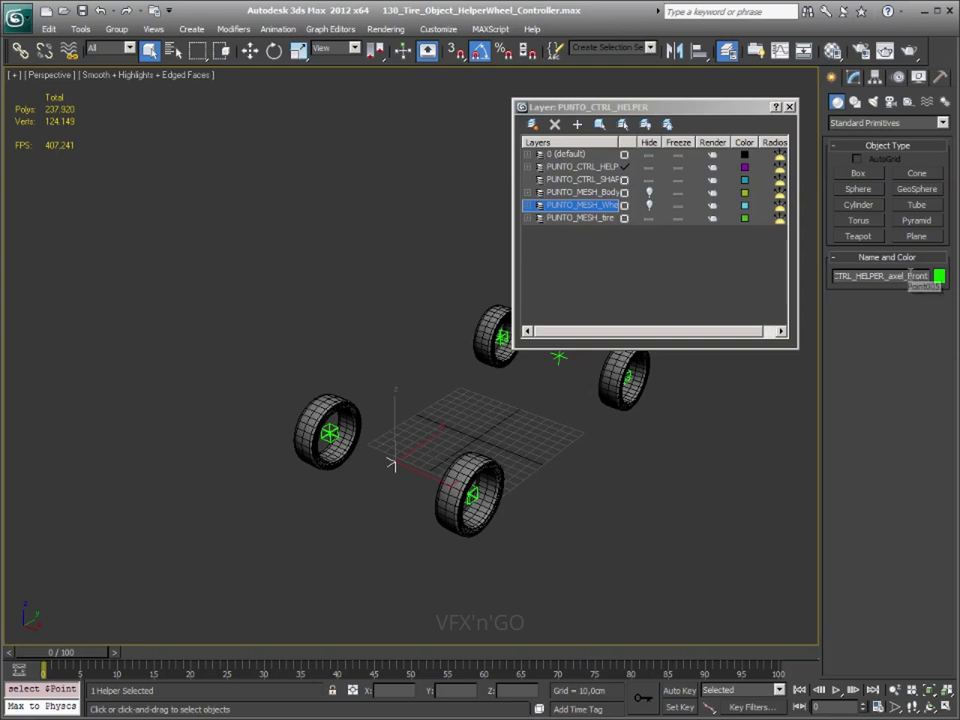
key("Return")
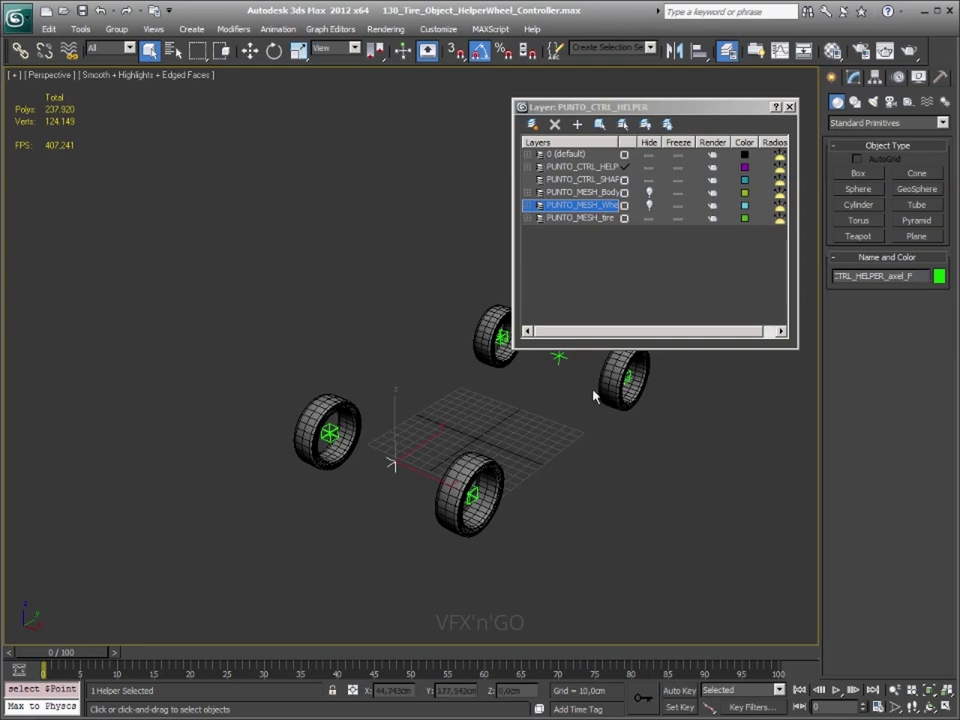
- Copy the axle name and paste it as Point006's name
middle_click_drag(456, 411, 238, 479)
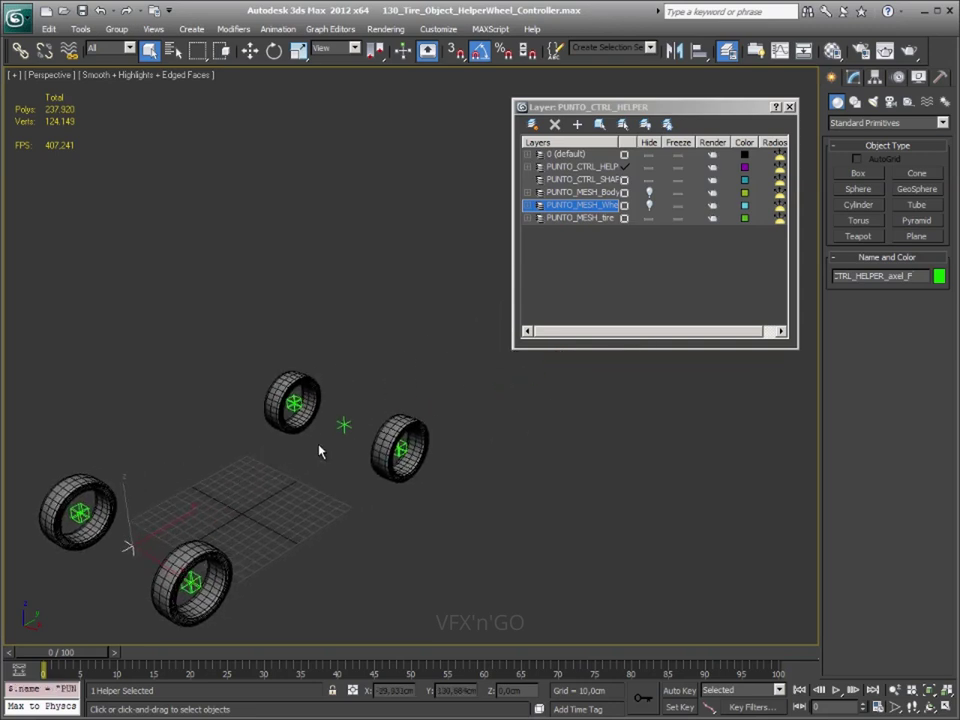
left_click(925, 275)
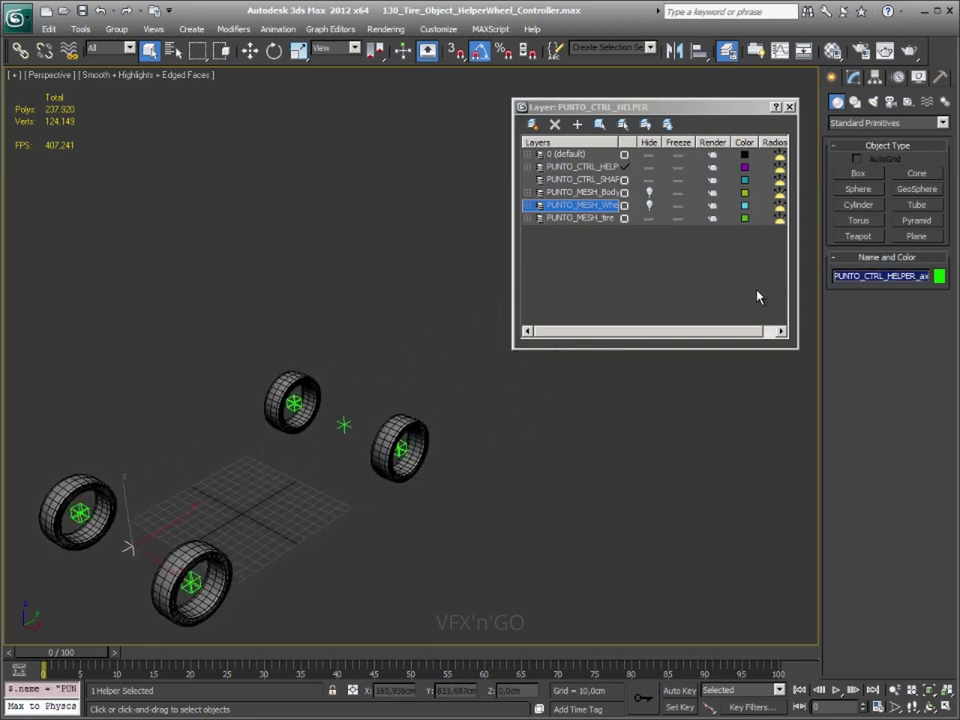
left_click(343, 425)
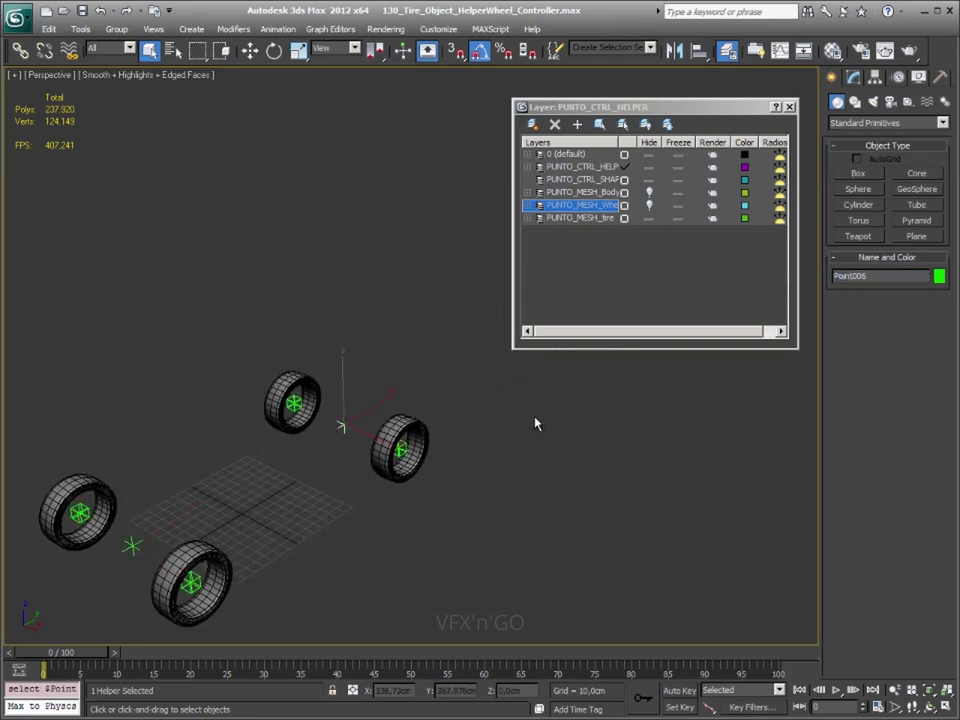
double_click(876, 277)
key("ctrl+v")
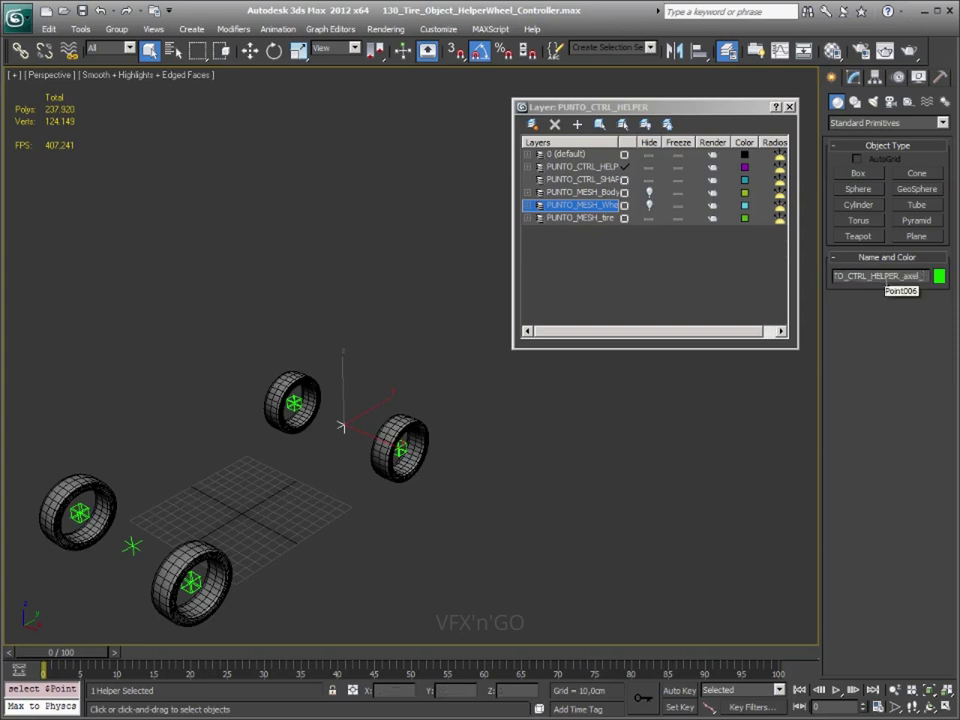
- Unhide the car body and wheel layers and view the car from a low side angle
left_click(716, 452)
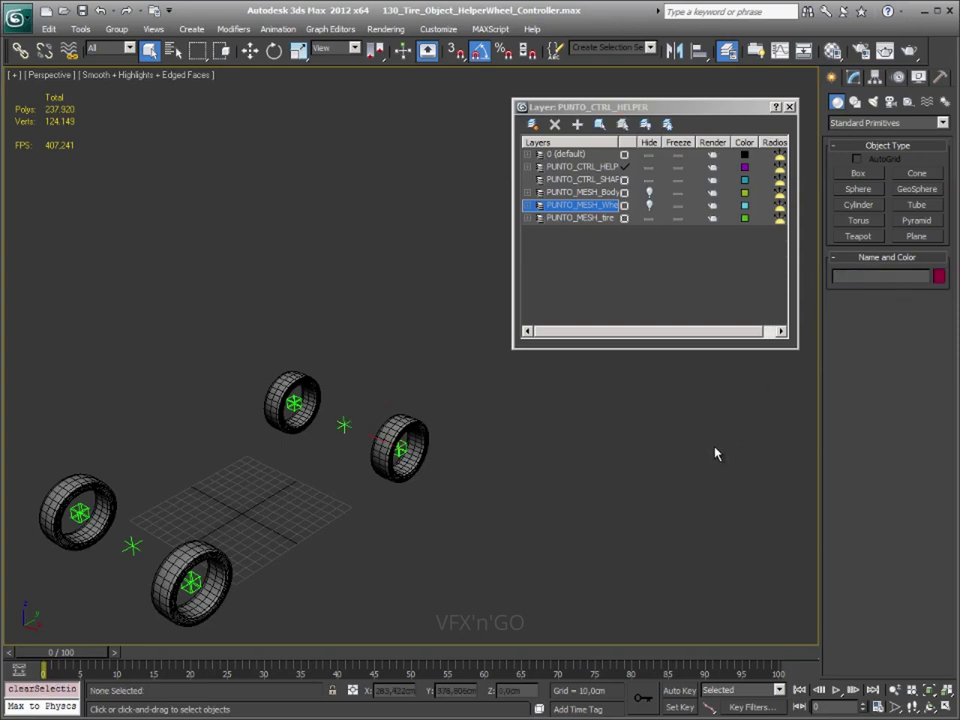
mouse_move(287, 450)
middle_mouse_down()
mouse_move(401, 418)
mouse_move(411, 422)
mouse_move(396, 422)
mouse_move(390, 489)
middle_mouse_up()
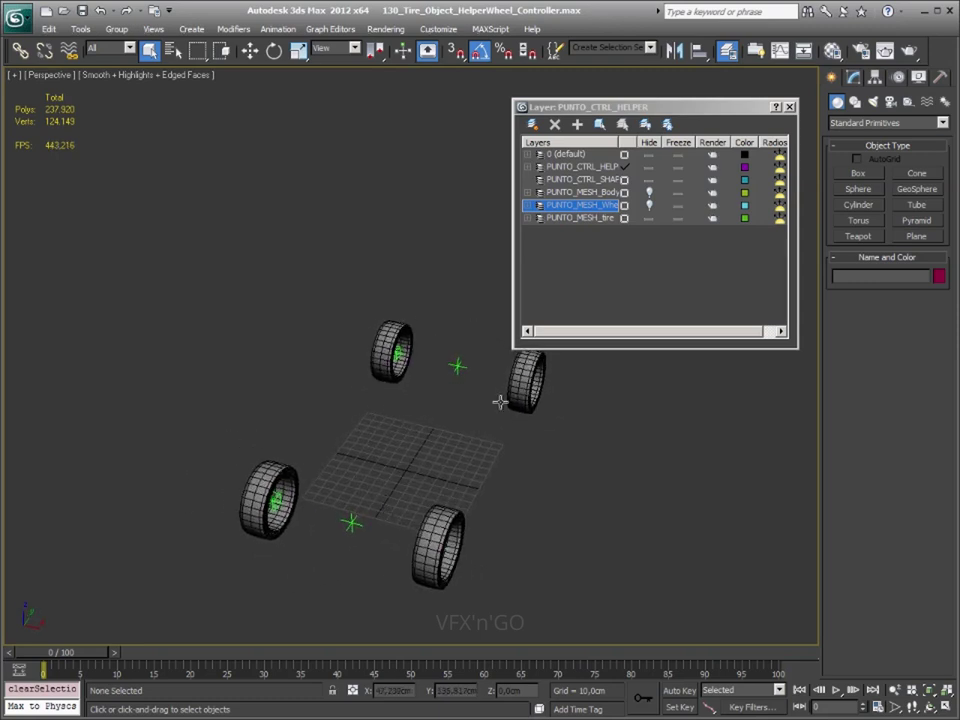
left_click(649, 205)
left_click(649, 192)
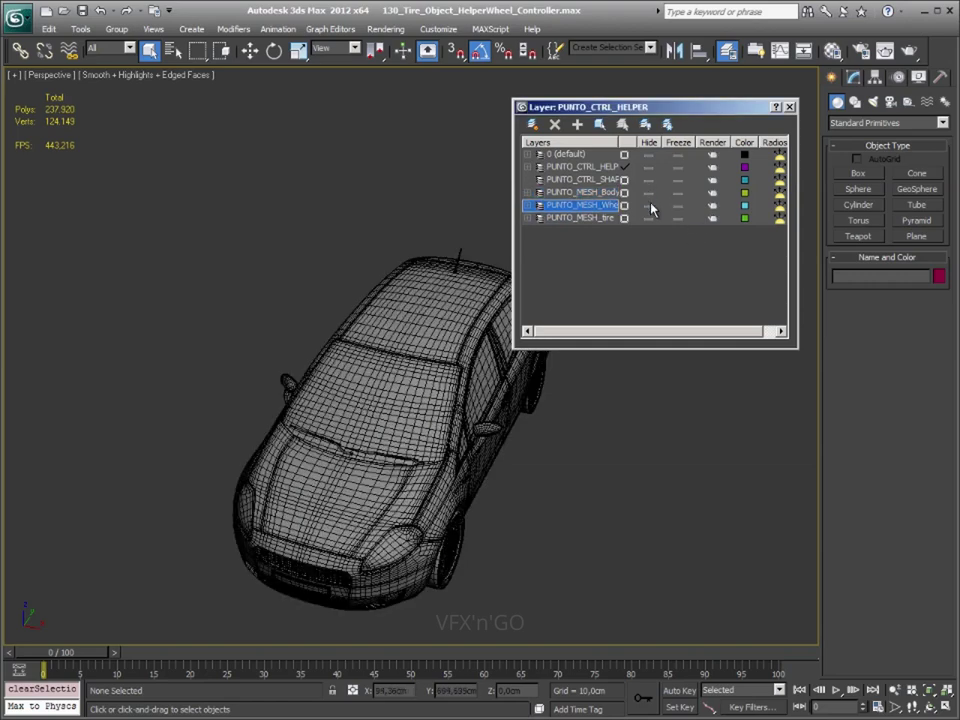
middle_click_drag(464, 386, 387, 459, "alt")
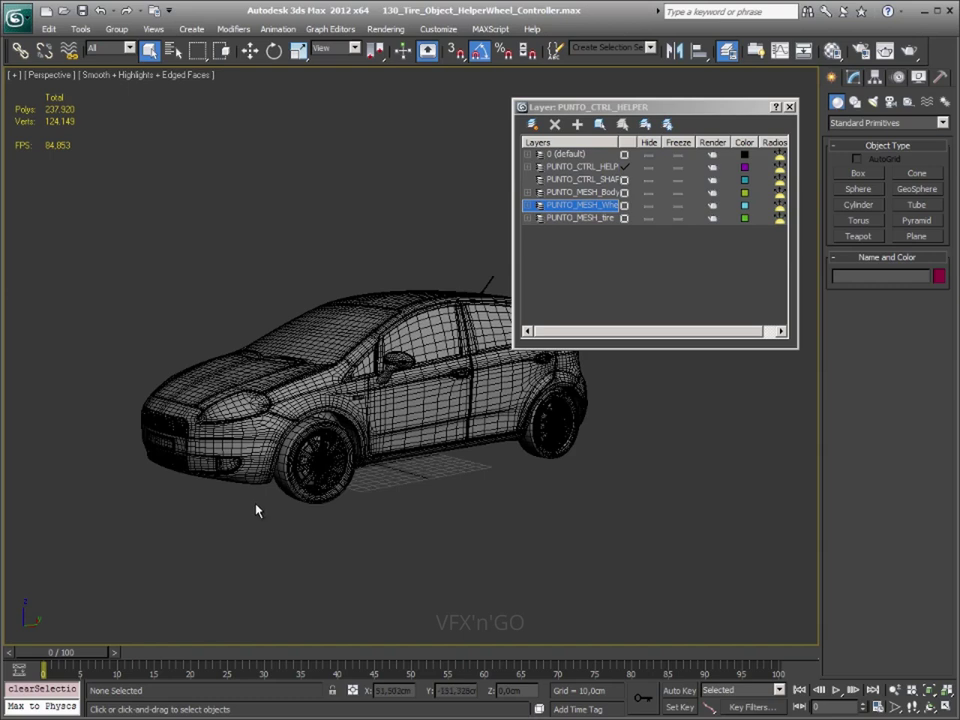
- Move and shorten the Layer Manager, then make PUNTO_CTRL_SHAPE the current layer
left_click_drag(752, 113, 770, 66)
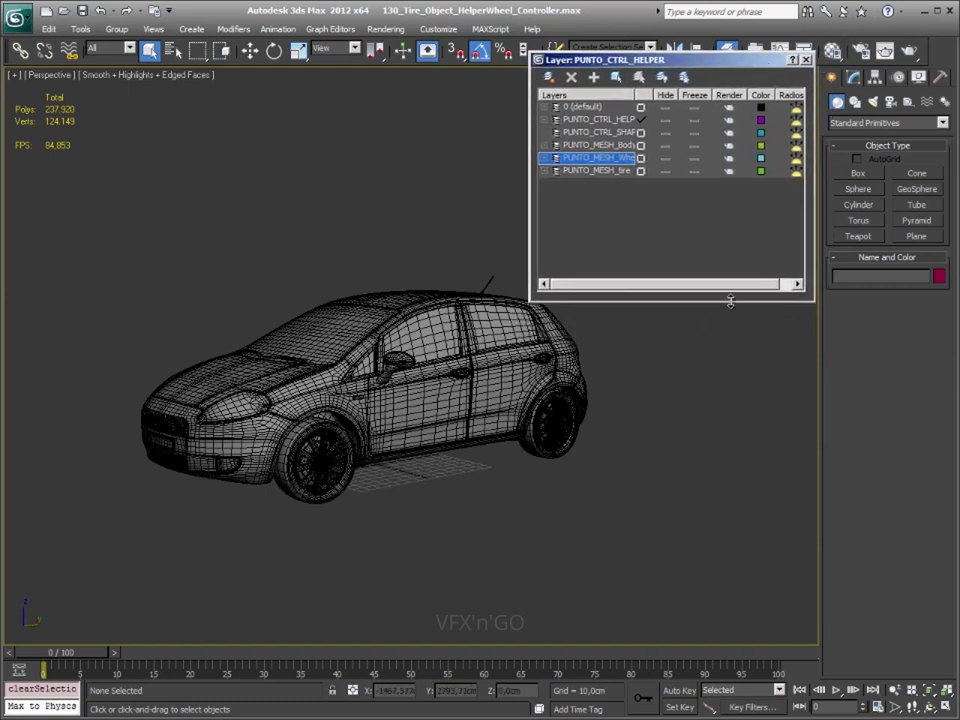
left_click_drag(730, 301, 731, 240)
left_click(641, 132)
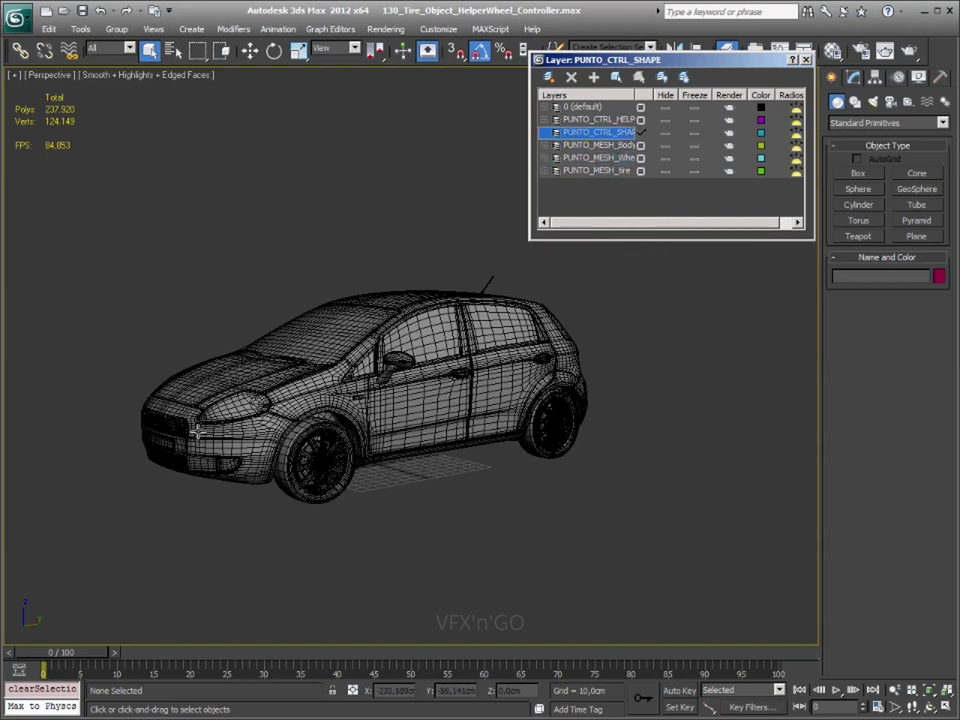
- Draw a rectangle over the car in a see-through wireframe Top view
left_click(855, 102)
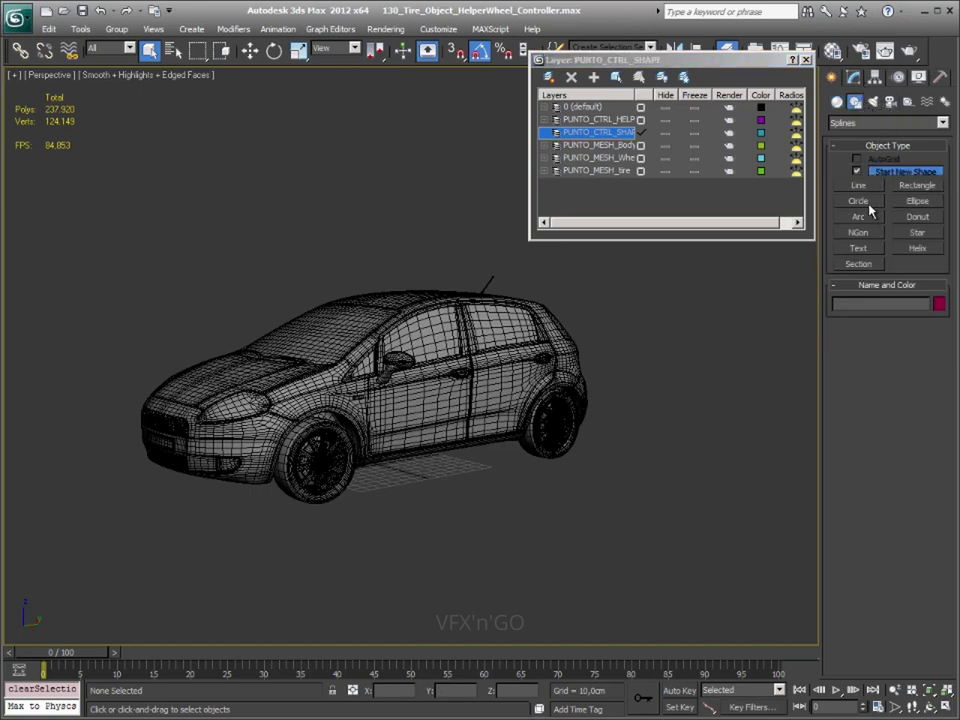
left_click(912, 186)
middle_click_drag(332, 527, 340, 555, "alt")
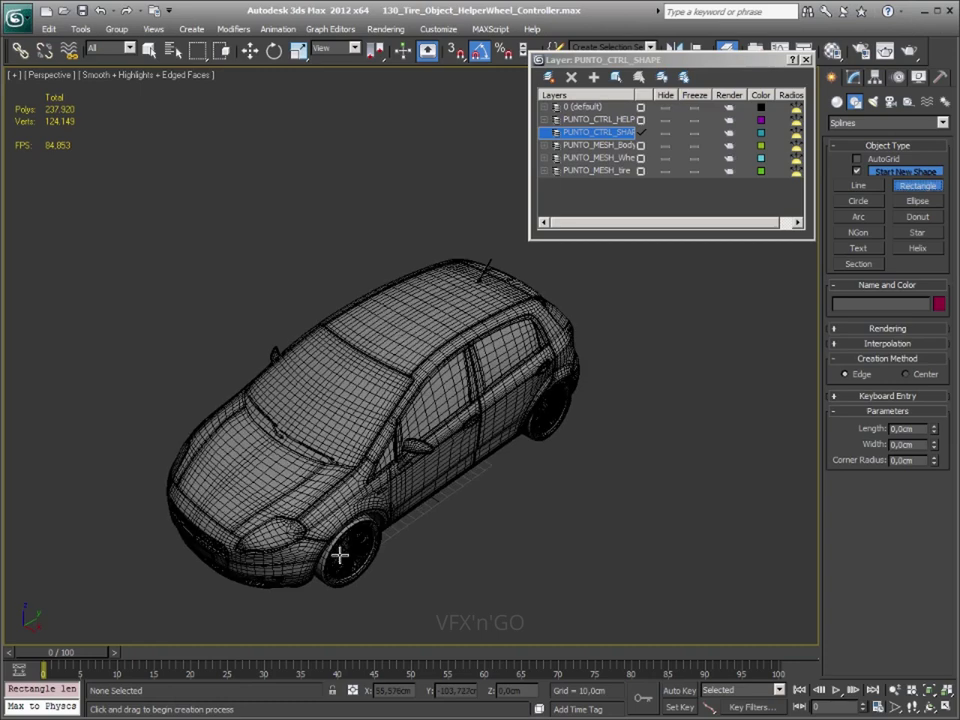
key("t")
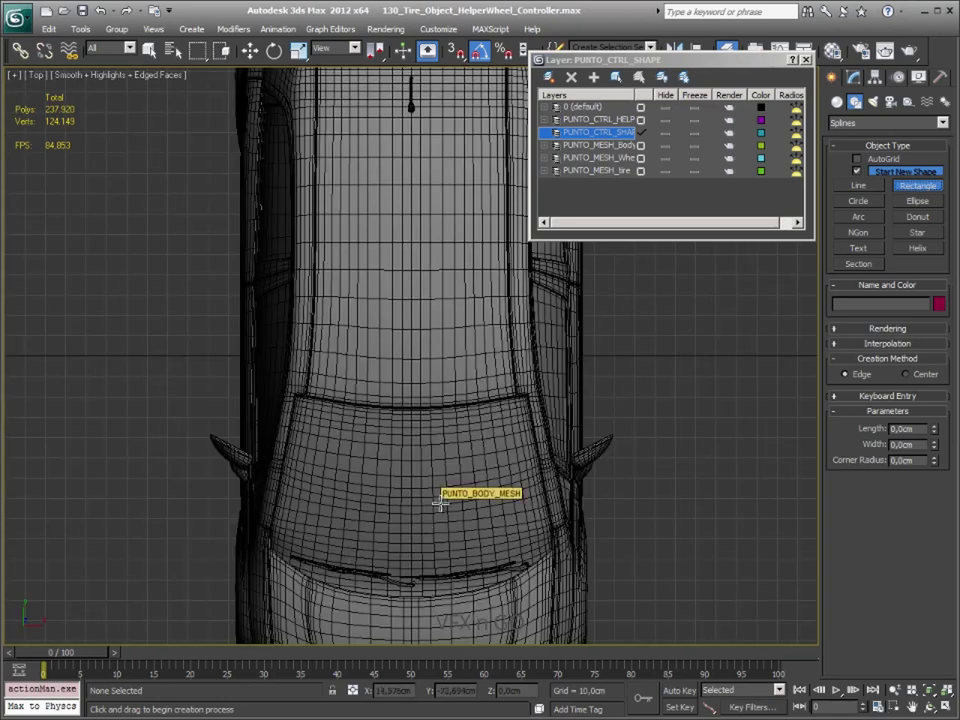
key("alt+x")
key("F3")
scroll(448, 414, "down", 1)
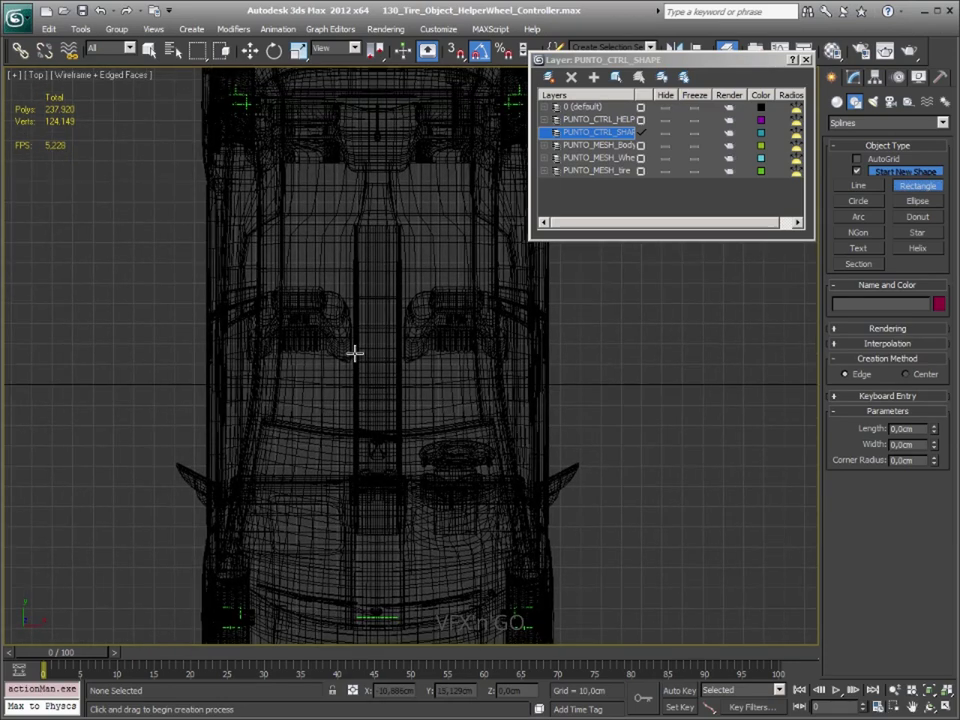
scroll(354, 351, "down", 2)
left_click_drag(360, 348, 420, 409)
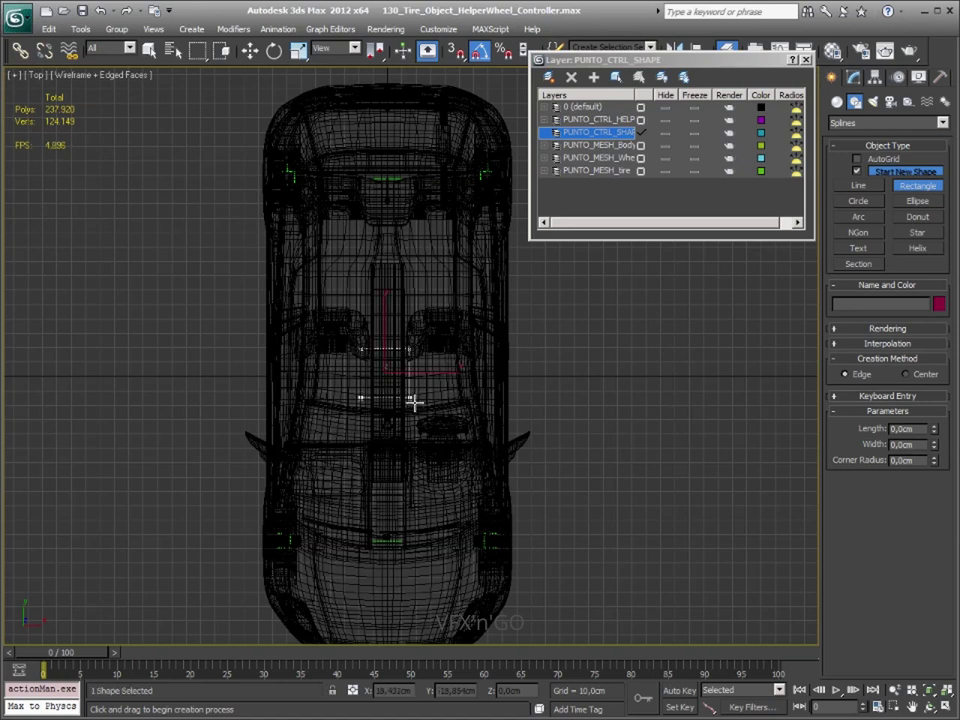
right_click(420, 409)
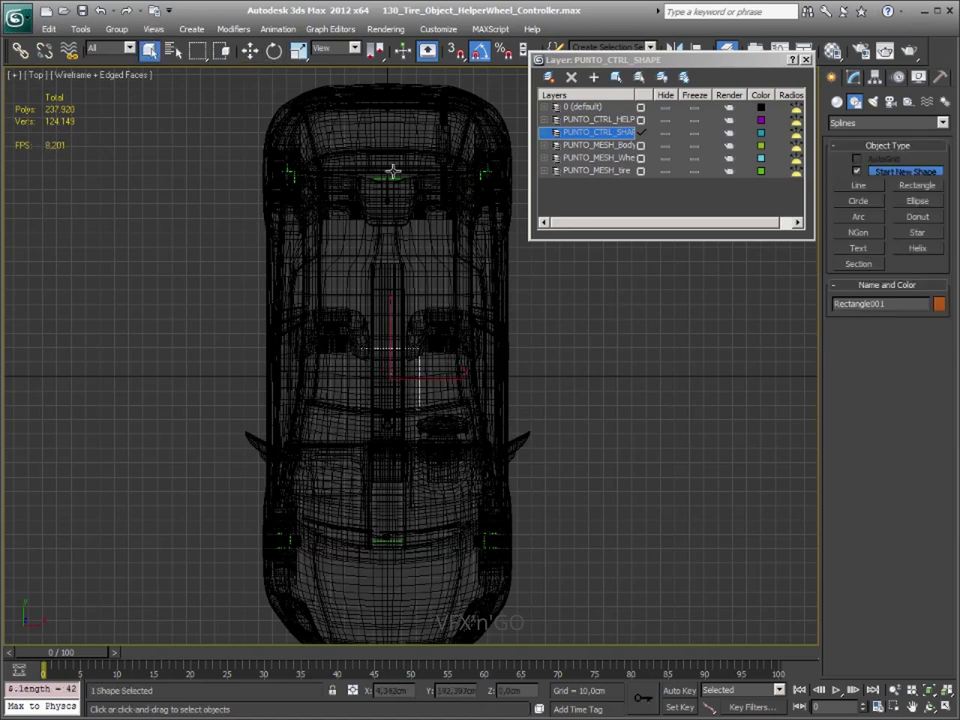
- Centre the rectangle at Y 0 and set its length to 425 cm
left_click(249, 51)
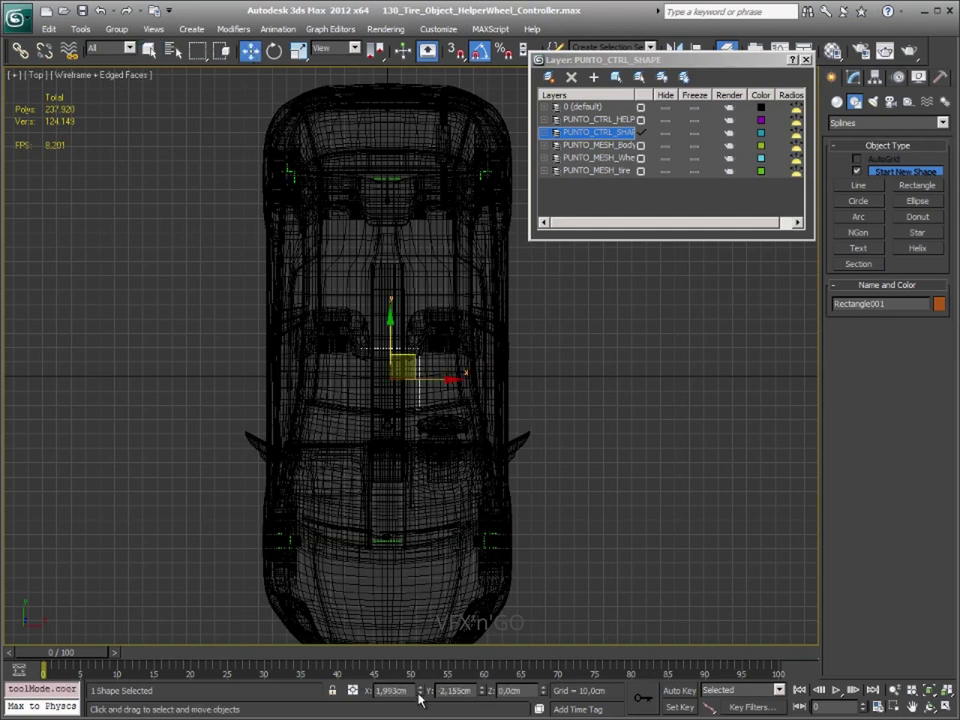
type("0,0cm")
key("Return")
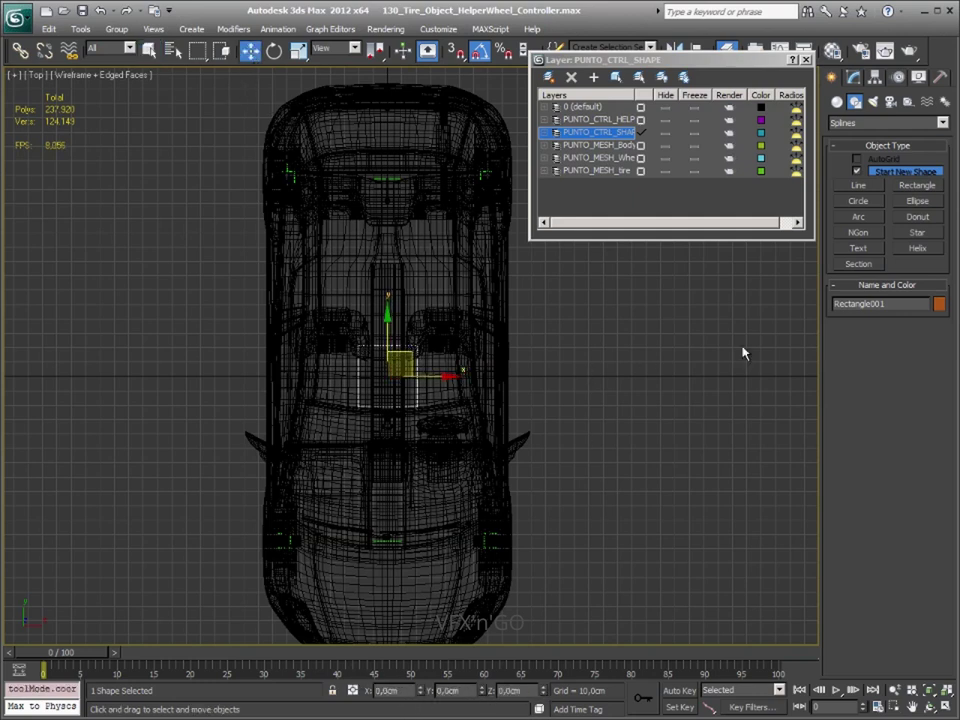
left_click(853, 77)
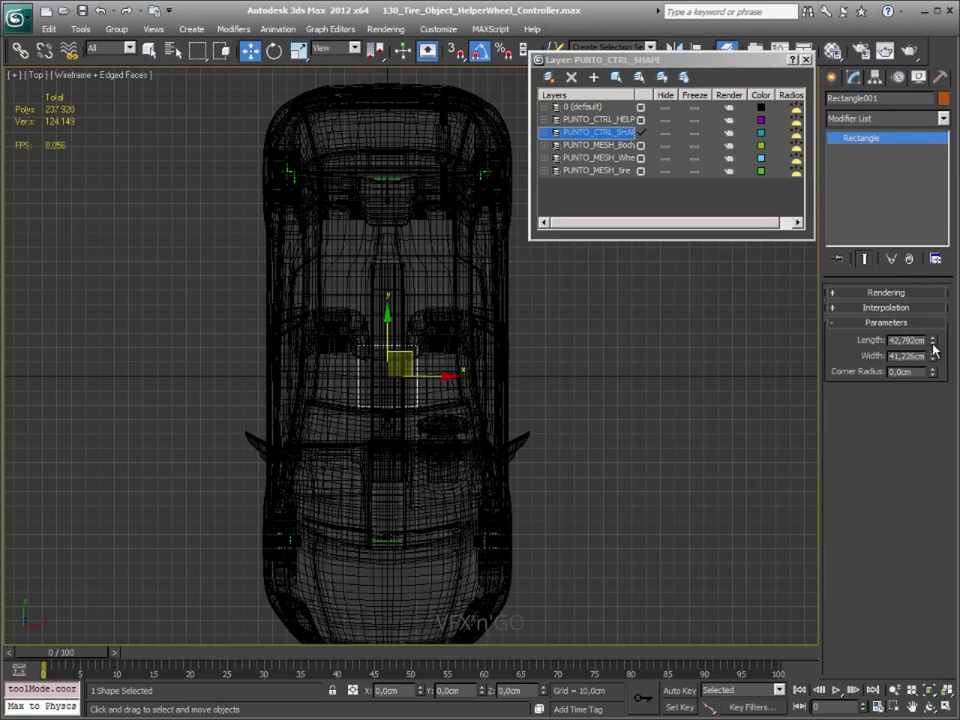
left_click_drag(933, 342, 933, 250)
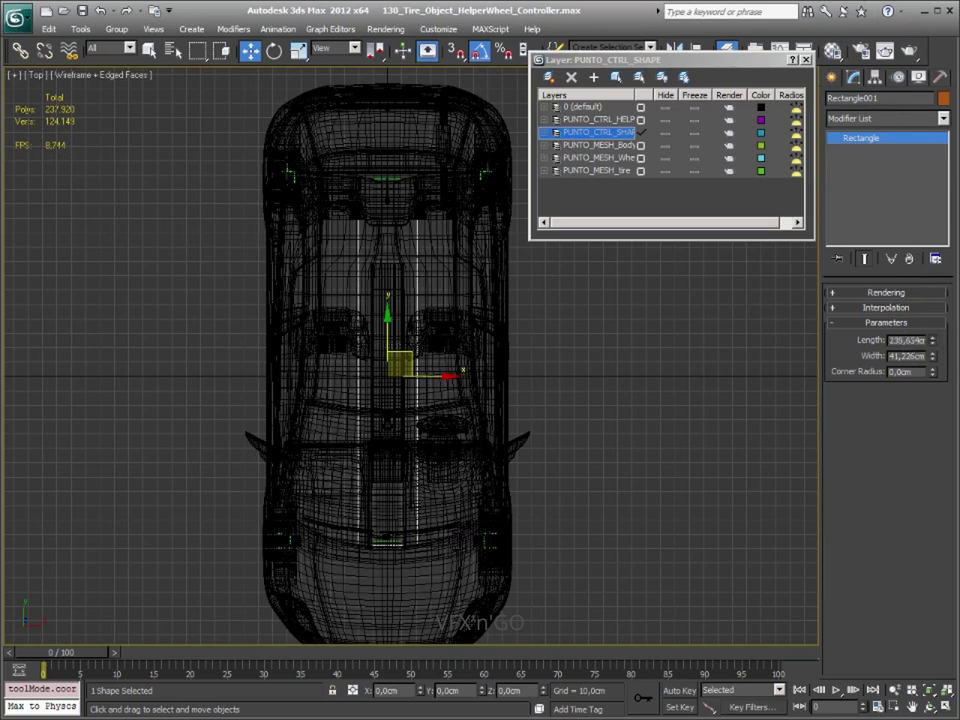
left_click_drag(933, 342, 935, 260)
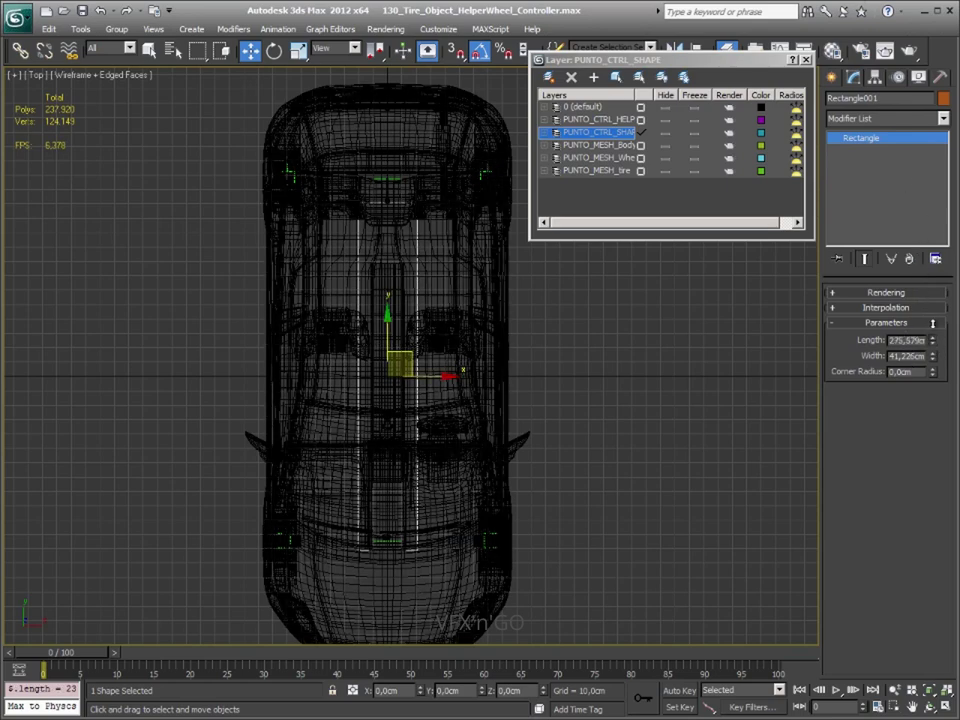
left_click_drag(935, 342, 935, 360)
scroll(465, 452, "down", 3)
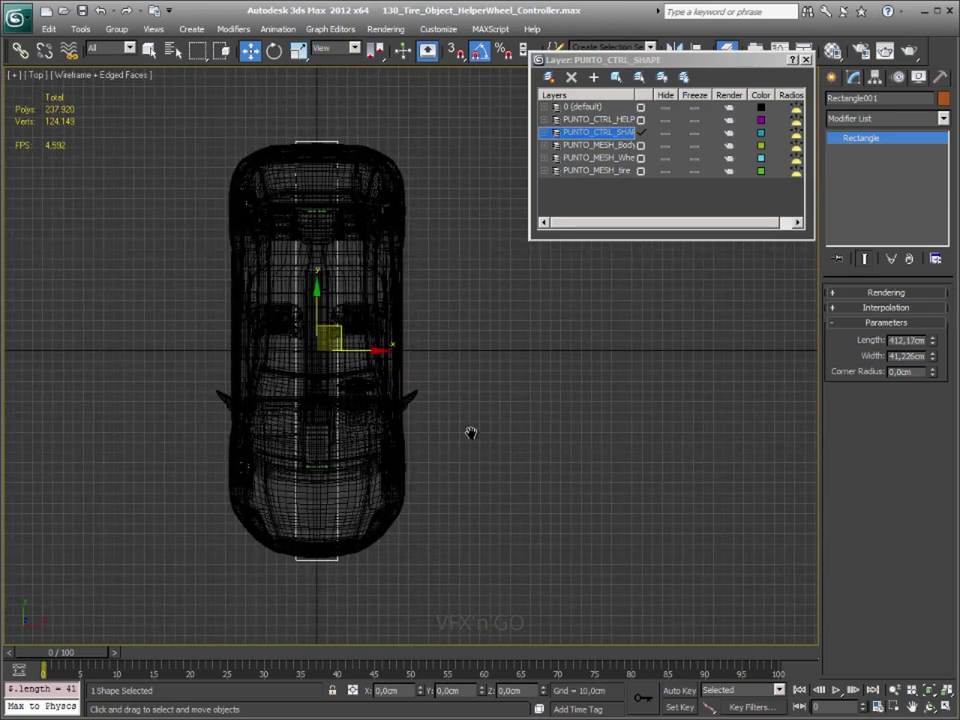
double_click(890, 340)
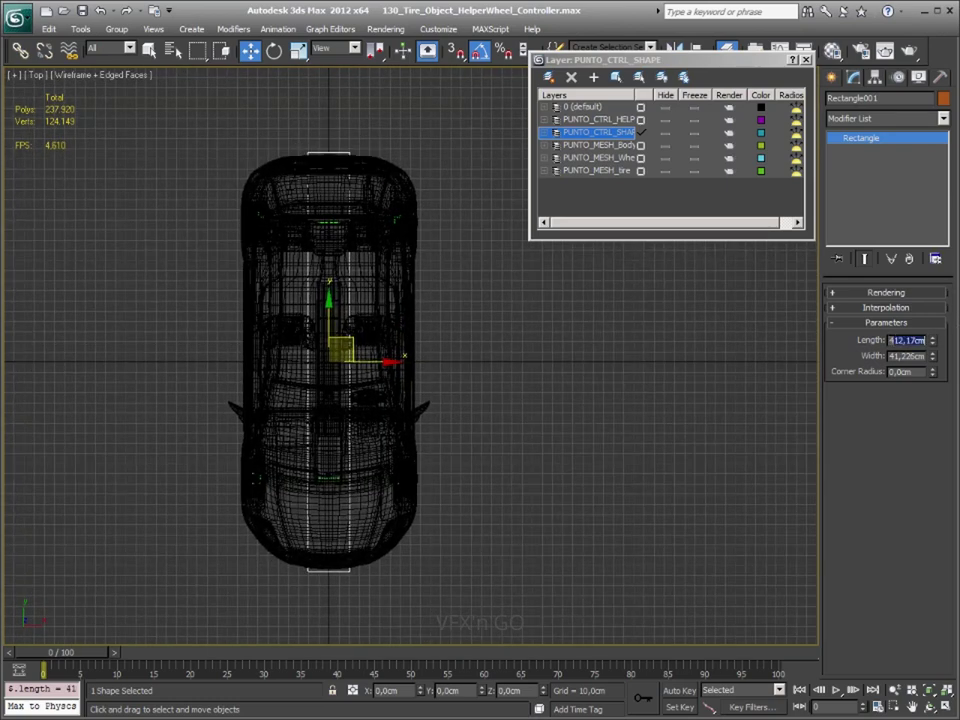
type("415")
type("425")
key("Return")
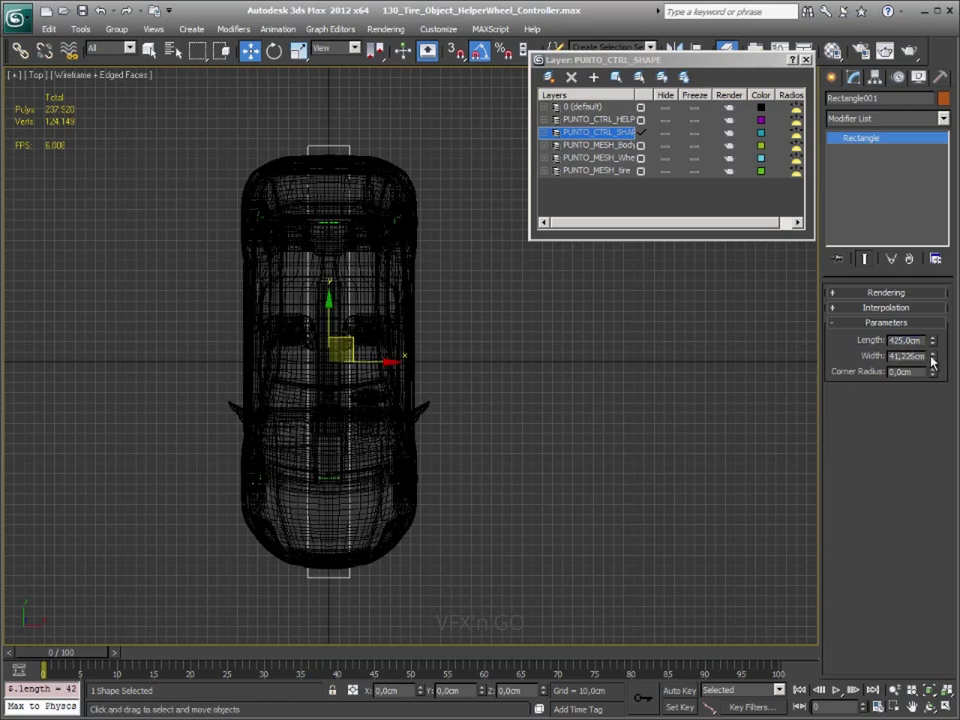
- Set the rectangle's width to 200 cm and reframe the car
mouse_move(933, 361)
left_mouse_down()
mouse_move(866, 50)
mouse_move(874, 68)
left_mouse_up()
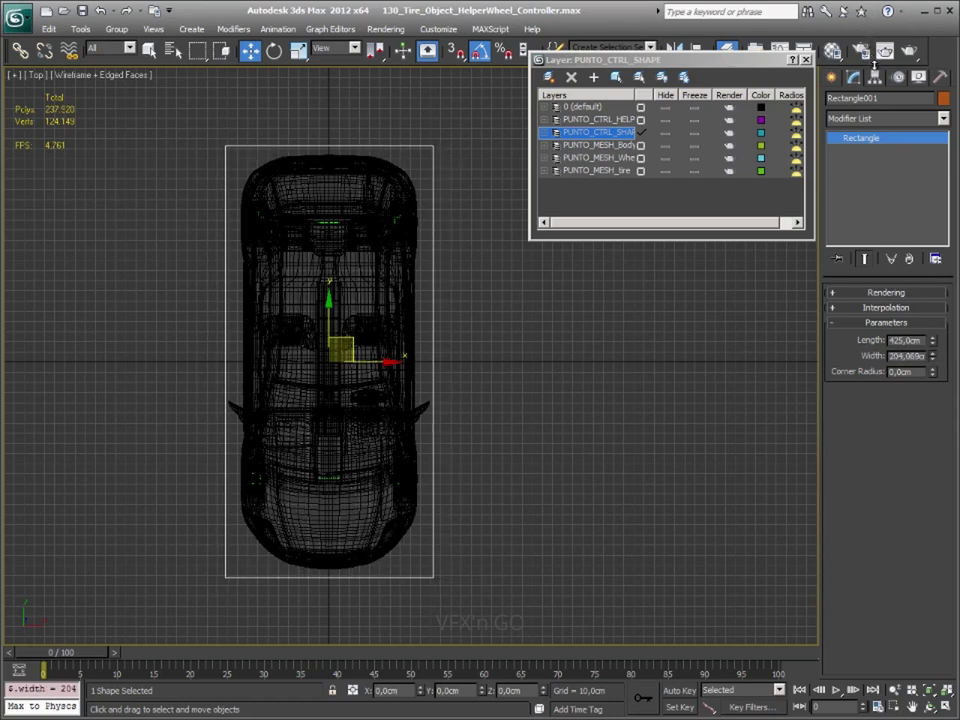
double_click(899, 357)
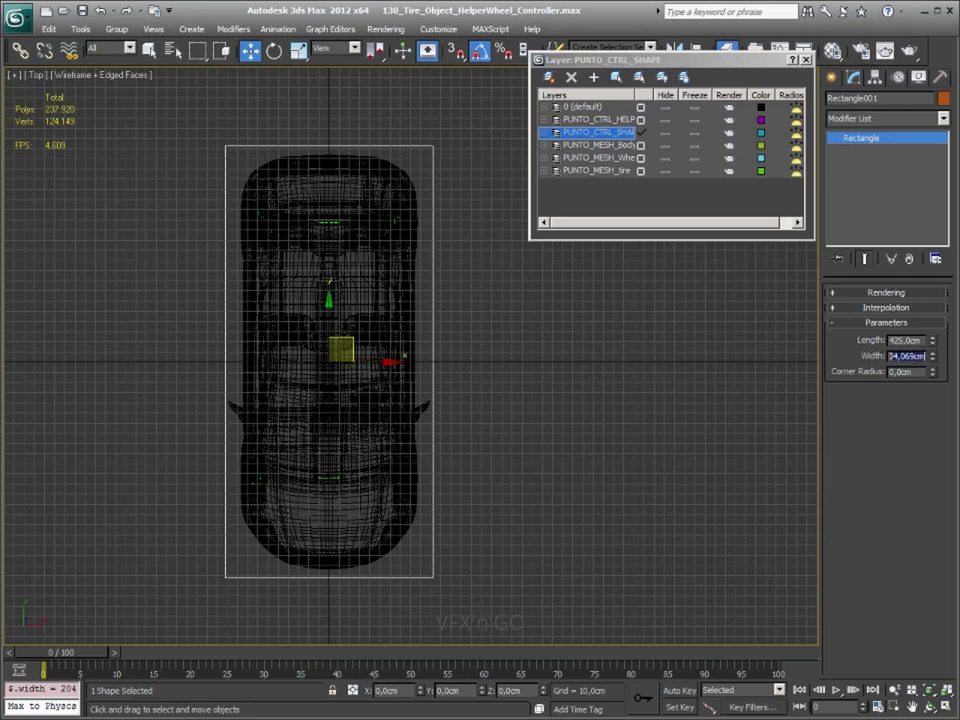
type("200")
key("Return")
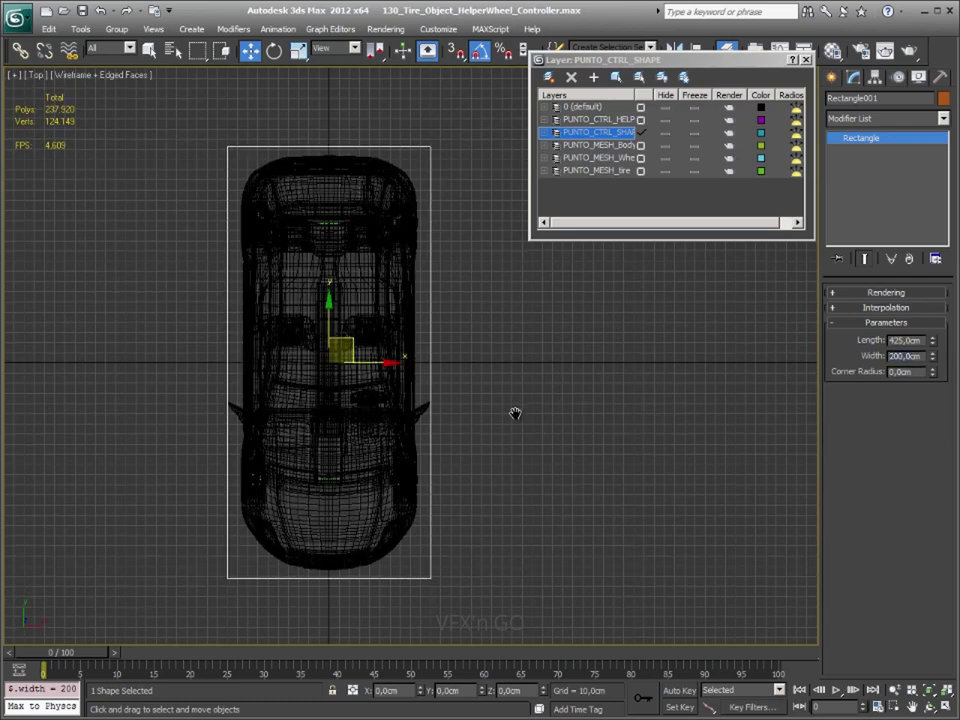
scroll(514, 411, "up", 2)
scroll(399, 430, "up", 2)
middle_click_drag(397, 437, 468, 363)
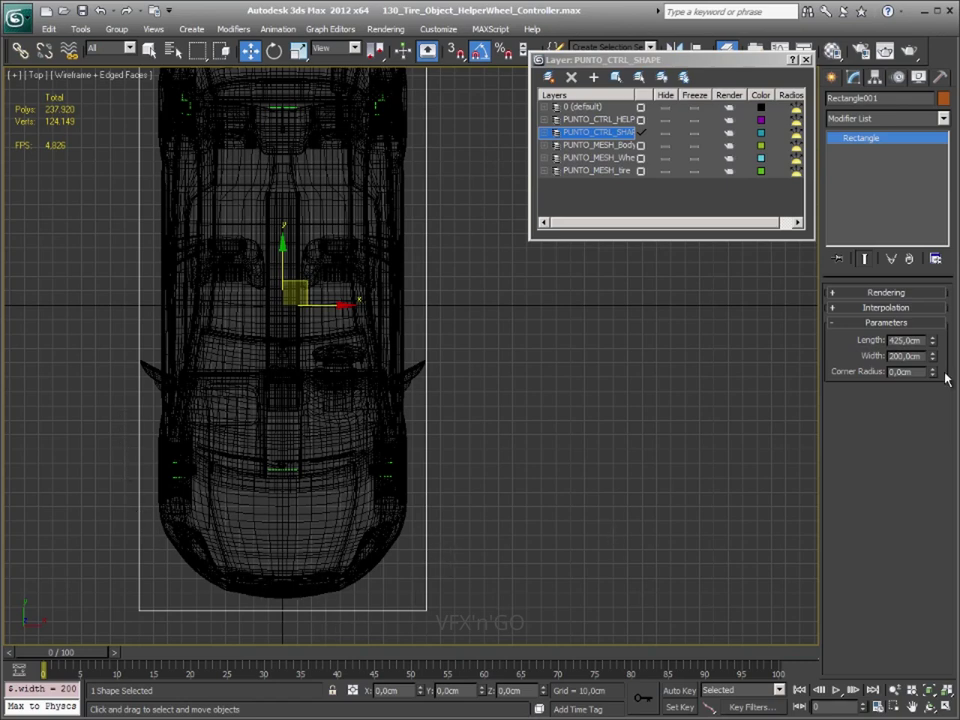
- Set the rectangle's Corner Radius to 50 cm
double_click(900, 371)
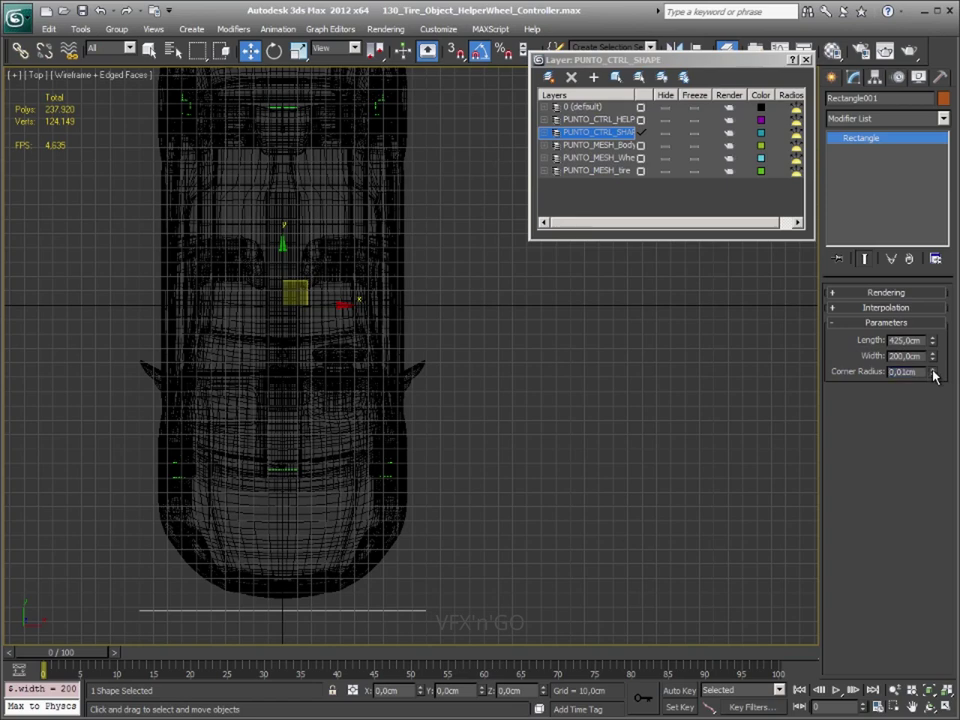
left_click_drag(932, 376, 932, 300)
middle_click_drag(398, 78, 402, 218)
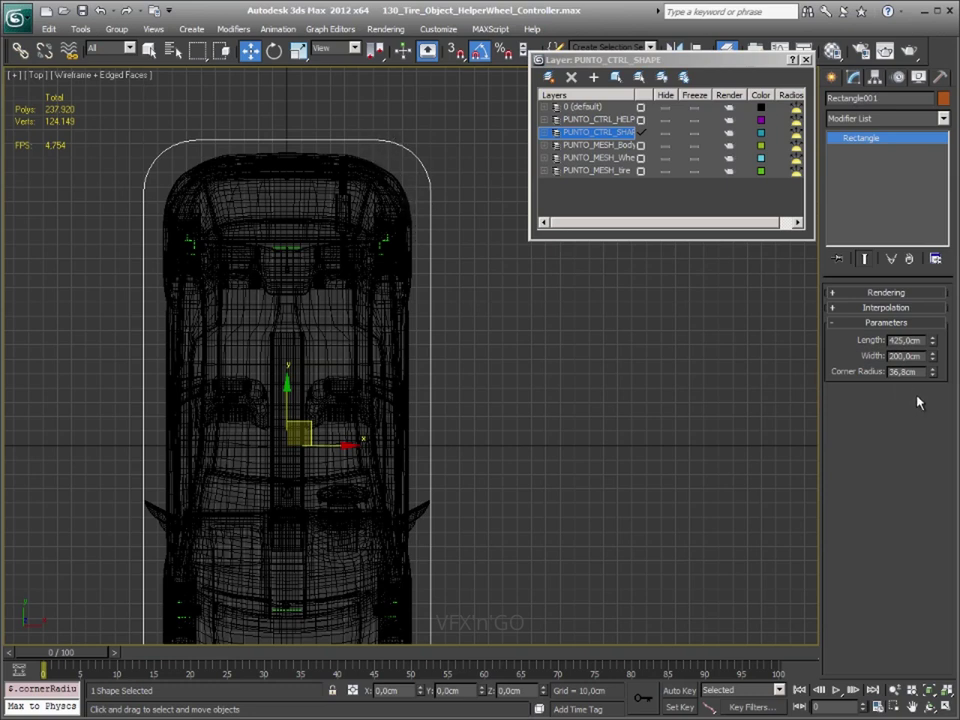
left_click_drag(921, 371, 831, 376)
type("50")
key("Return")
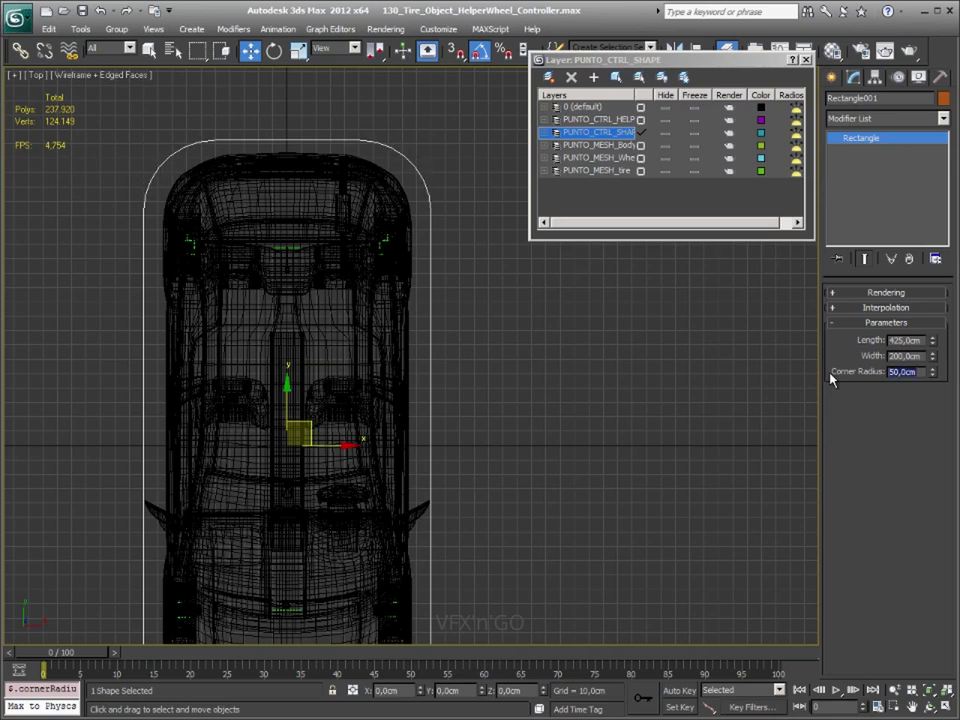
- Check the rounded rectangle from a three-quarter Perspective view
middle_click_drag(489, 288, 489, 287)
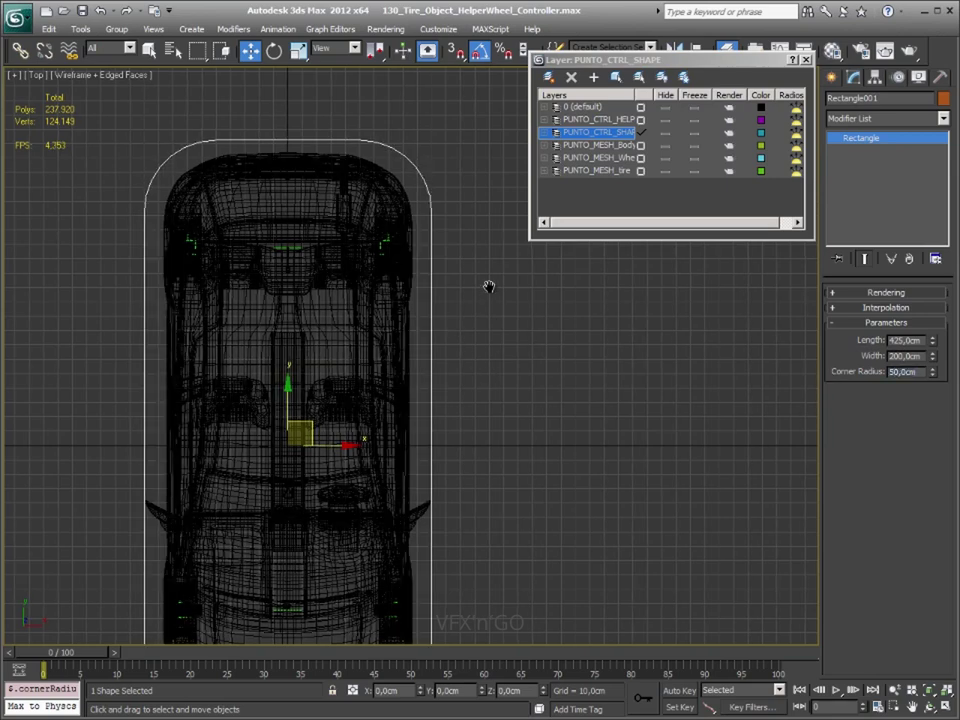
scroll(489, 288, "down", 2)
scroll(499, 454, "down", 3)
scroll(497, 456, "up", 2)
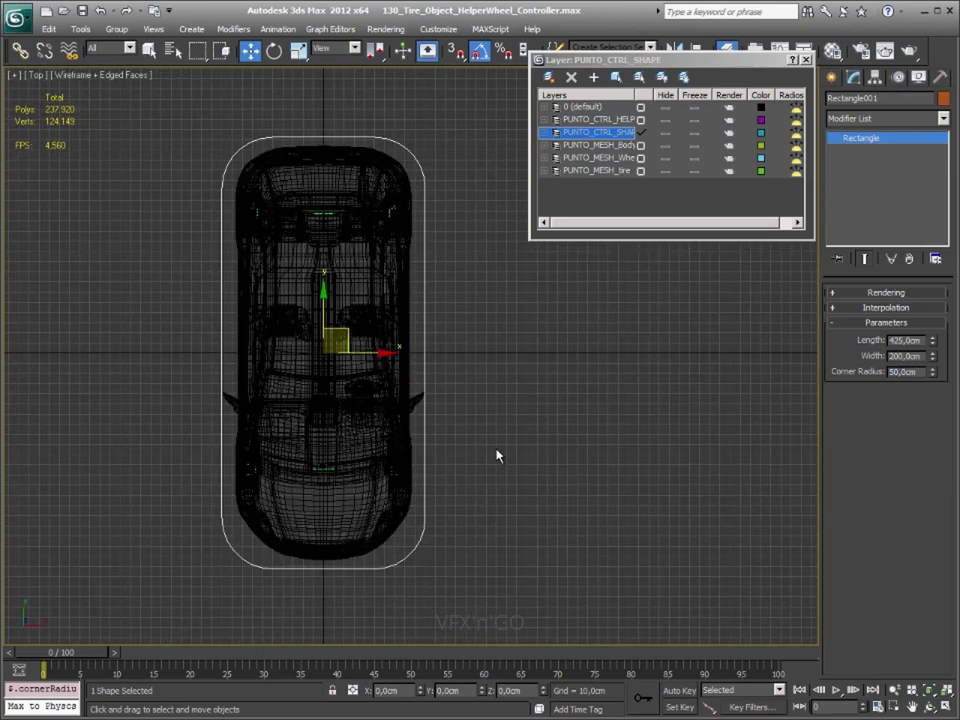
scroll(497, 456, "up", 1)
scroll(482, 437, "up", 1)
scroll(465, 439, "down", 2)
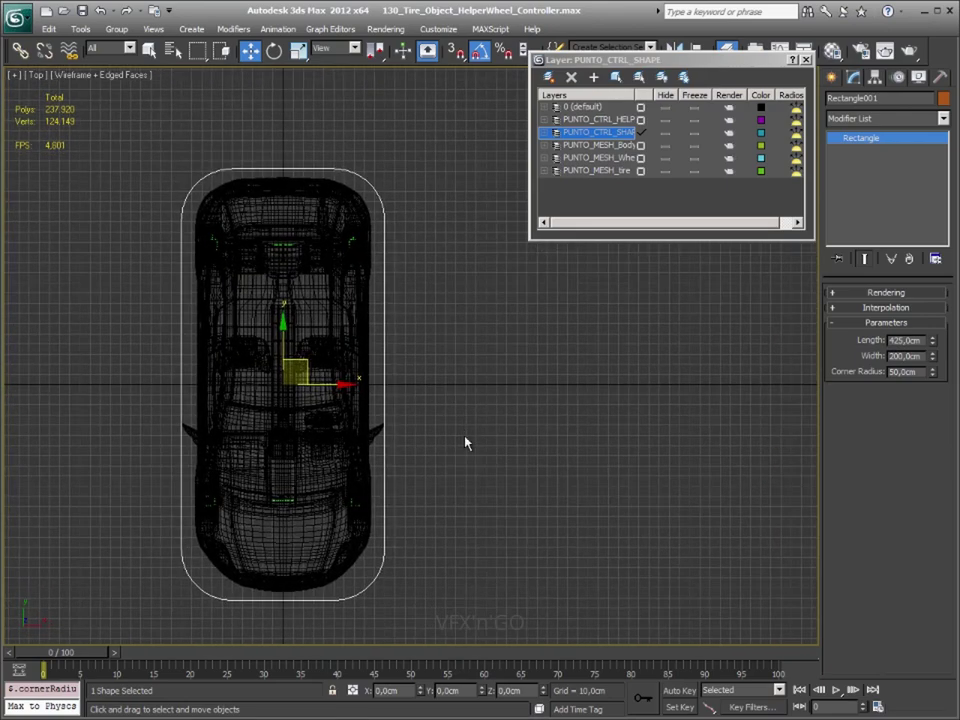
key("p")
mouse_move(489, 450)
middle_mouse_down("alt")
mouse_move(553, 354)
mouse_move(551, 371)
mouse_move(681, 375)
middle_mouse_up("alt")
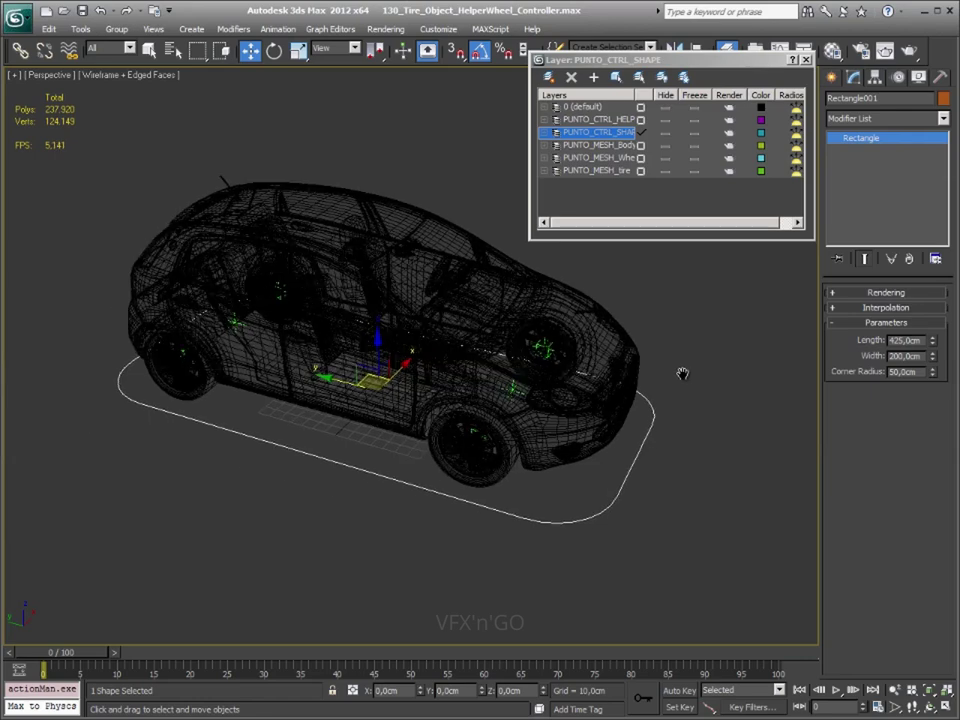
- Rename Rectangle001 to PUNTO_CTRL_SHAPE_ROOT and confirm it's listed under PUNTO_CTRL_SHAPE
scroll(735, 317, "down", 2)
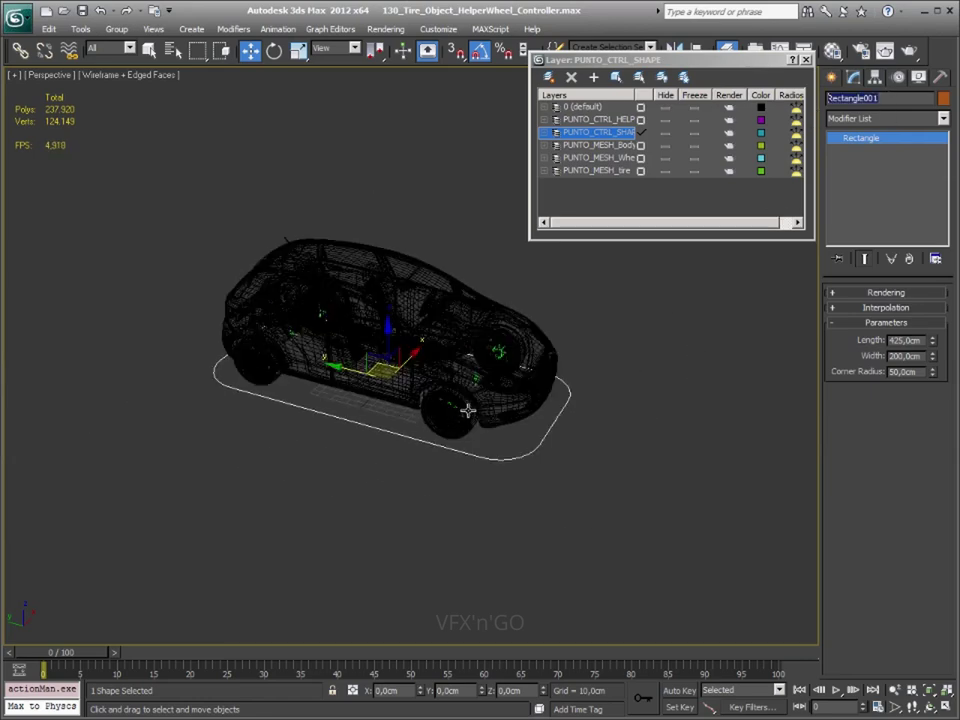
scroll(600, 347, "up", 1)
scroll(596, 352, "up", 1)
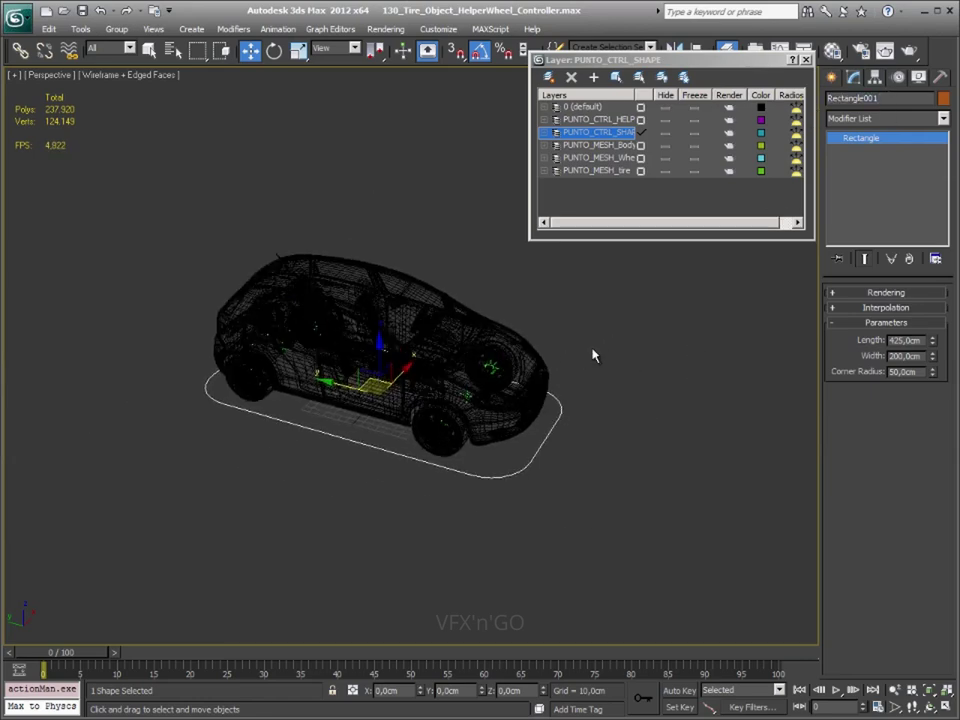
scroll(600, 350, "up", 2)
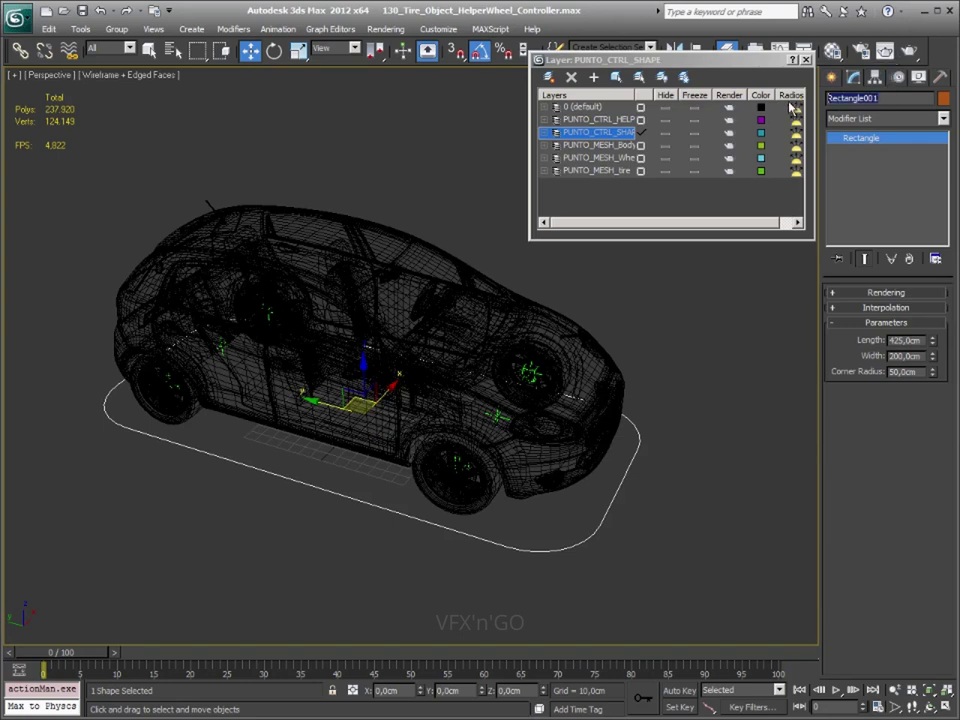
type("PUNTO_CTRL_SHAPE_ROOT")
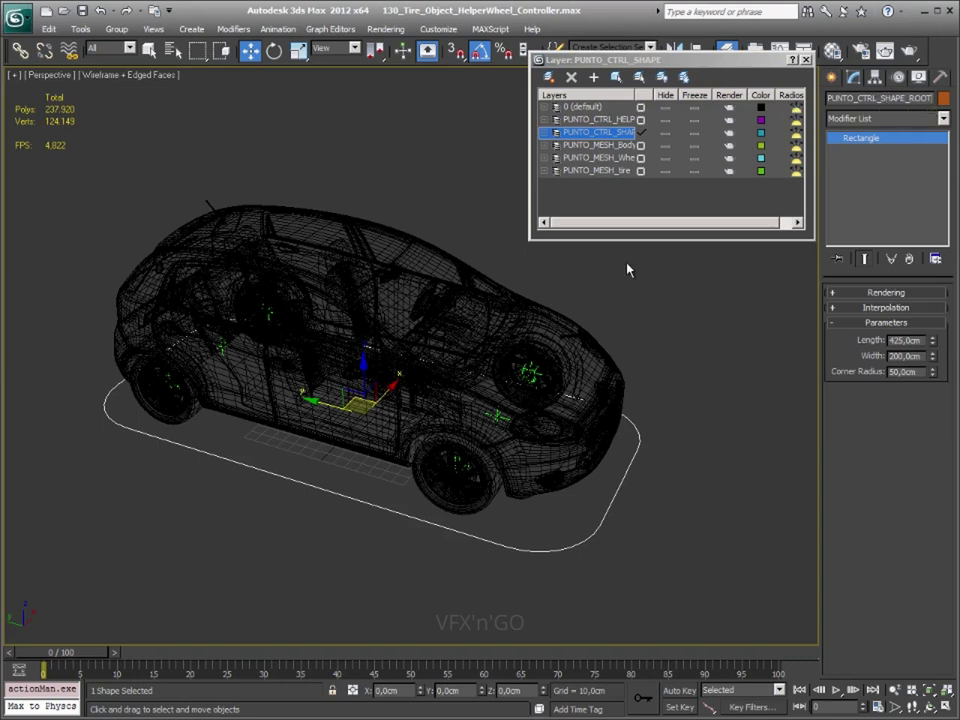
left_click(547, 134)
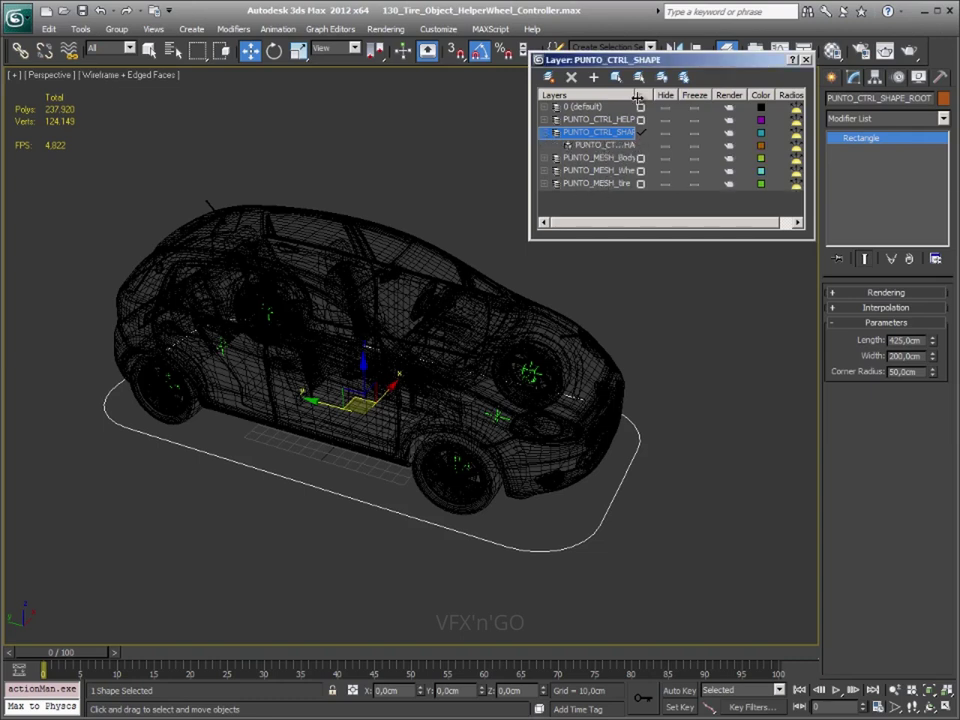
left_click_drag(637, 96, 673, 93)
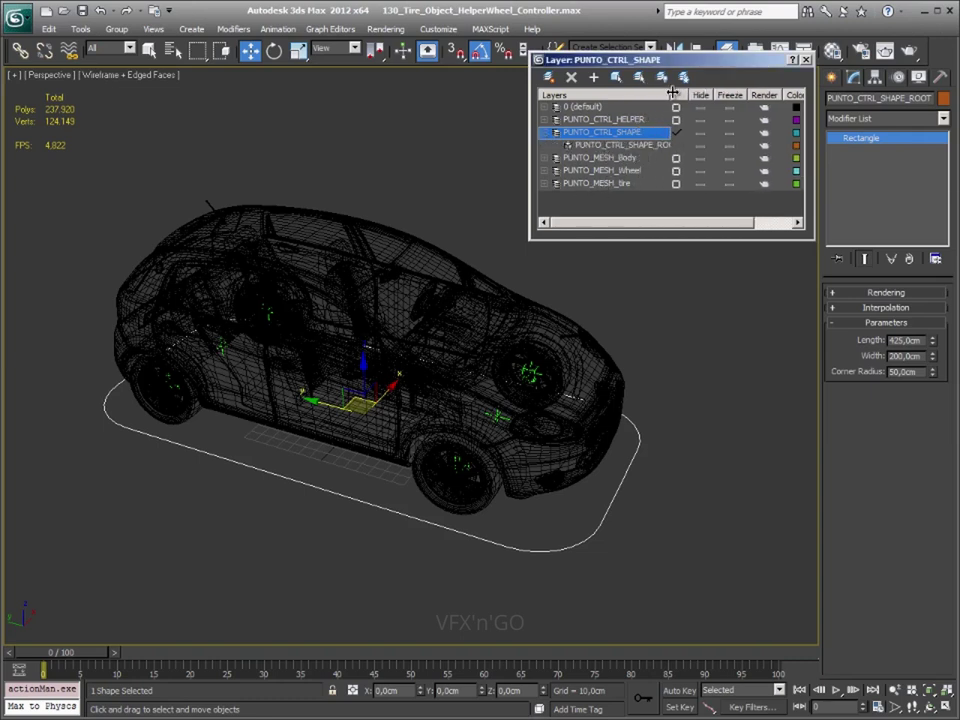
left_click(671, 461)
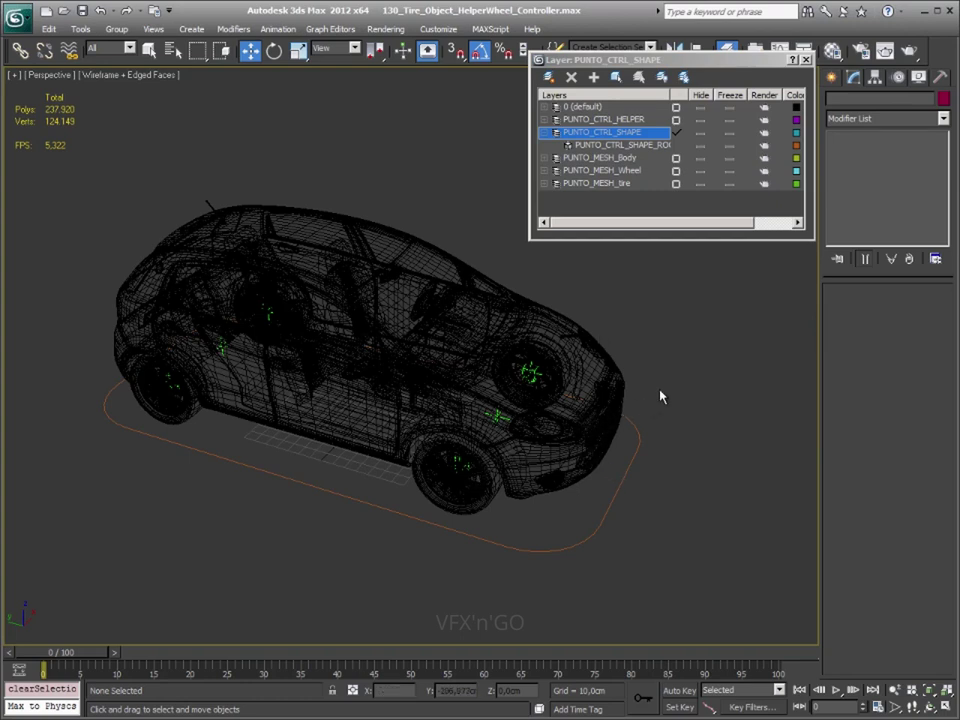
- Switch to the Top view and turn on grid snapping
middle_click_drag(638, 336, 628, 334, "alt")
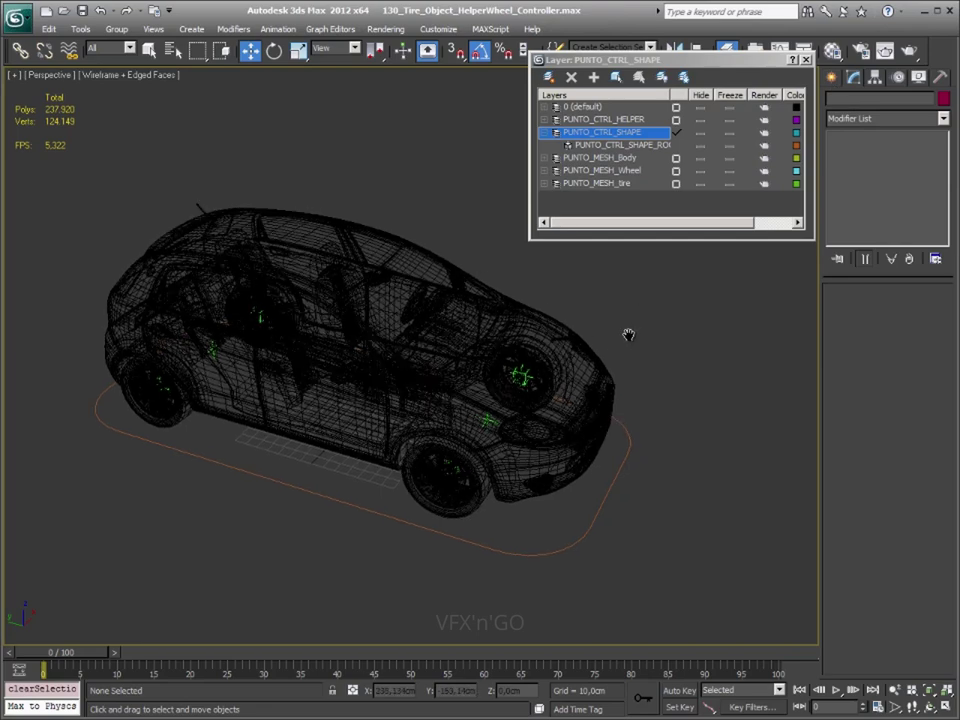
key("t")
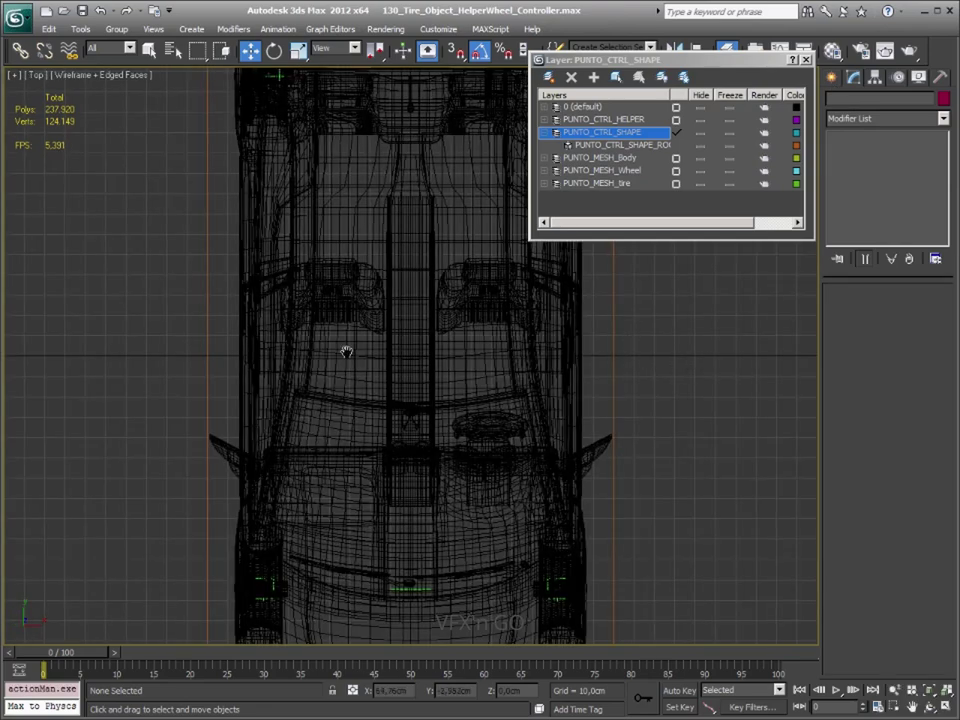
mouse_move(347, 349)
middle_mouse_down()
mouse_move(203, 311)
mouse_move(268, 321)
middle_mouse_up()
scroll(268, 321, "down", 3)
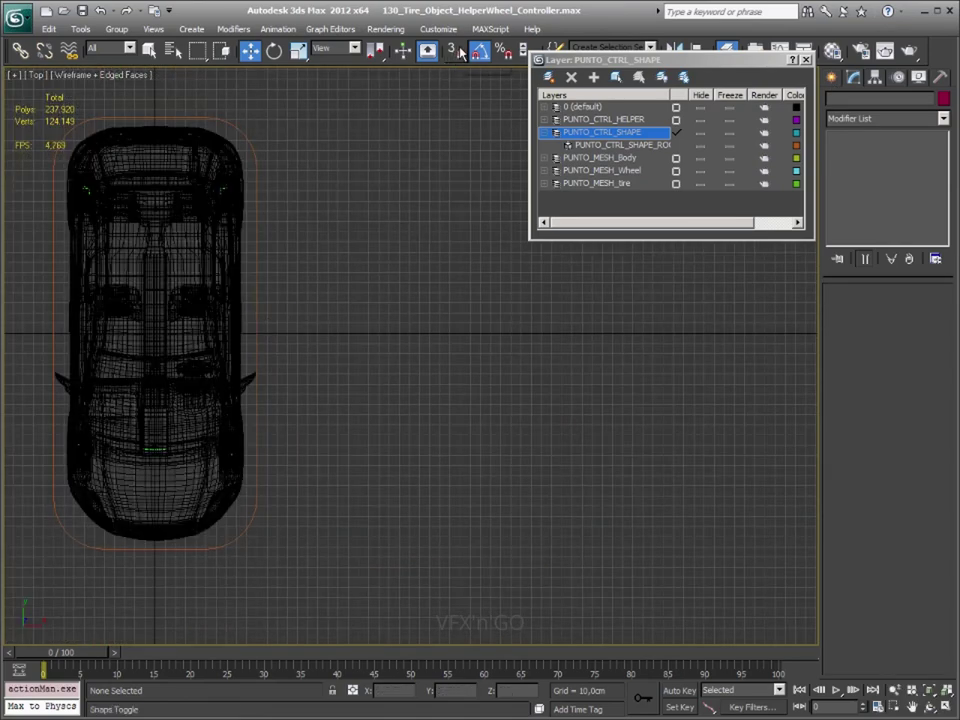
left_click(455, 53)
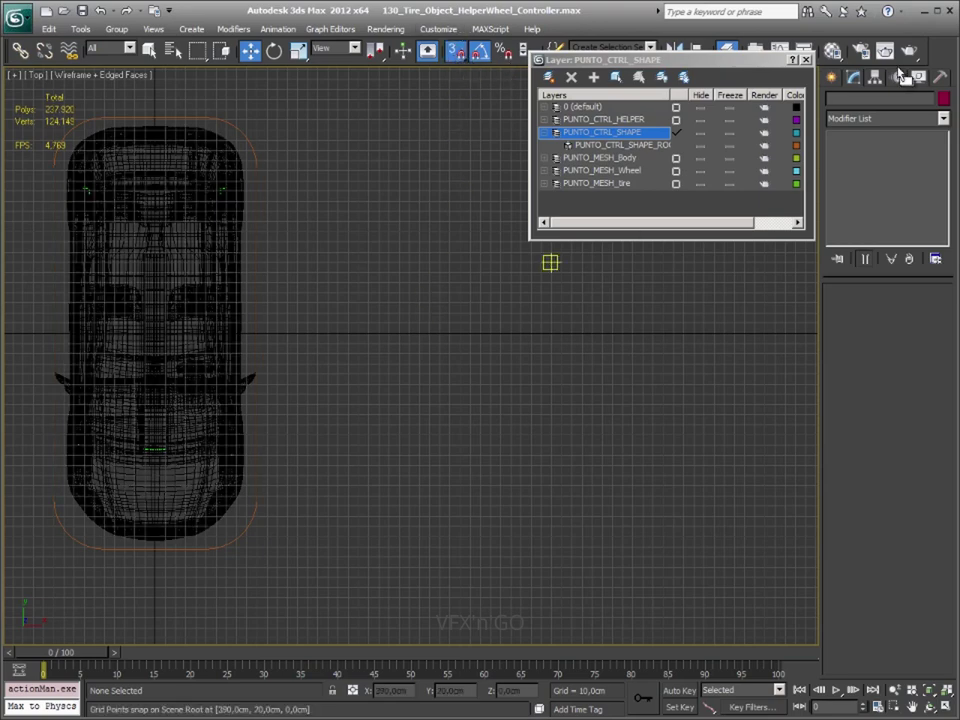
- Draw the arrow outline as a line beside the car and convert it to an editable spline
left_click(836, 80)
left_click(859, 185)
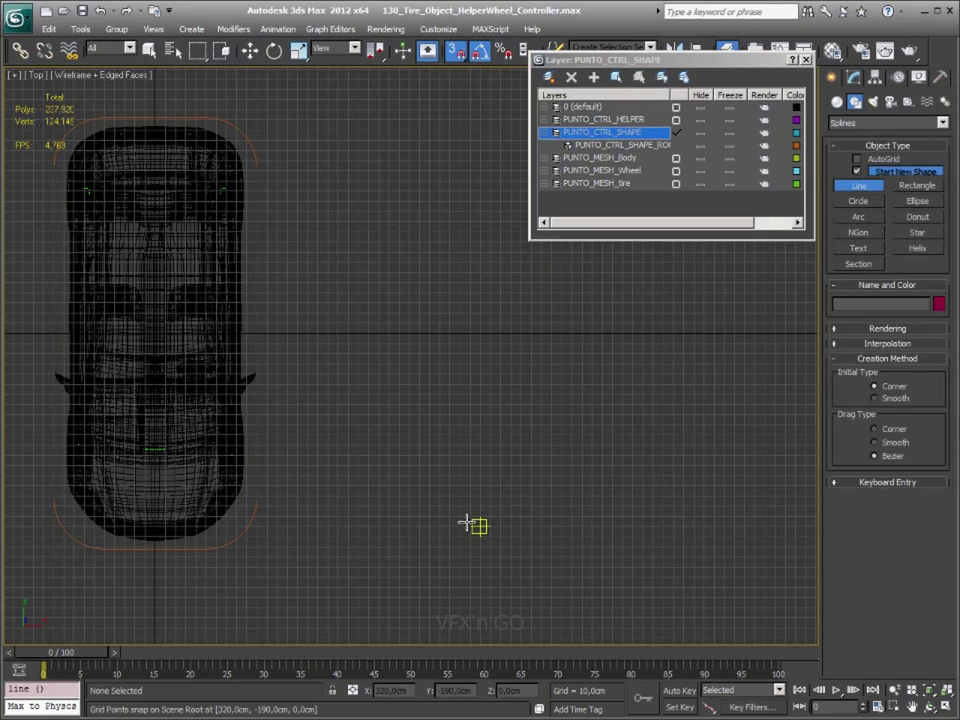
mouse_move(400, 473)
middle_mouse_down()
mouse_move(369, 456)
mouse_move(354, 431)
middle_mouse_up()
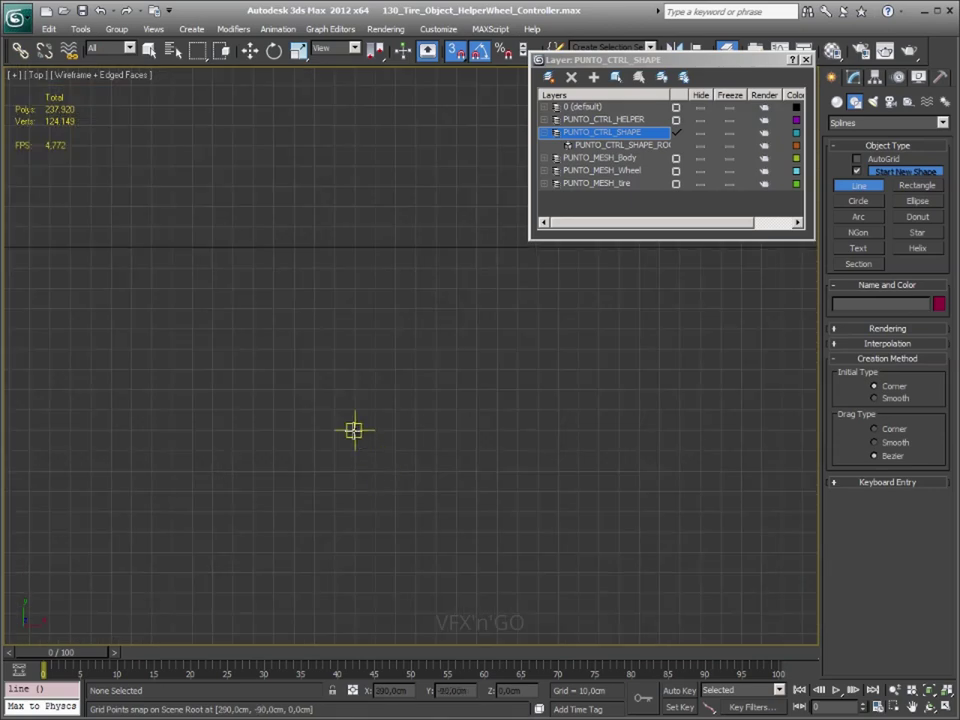
left_click(334, 288)
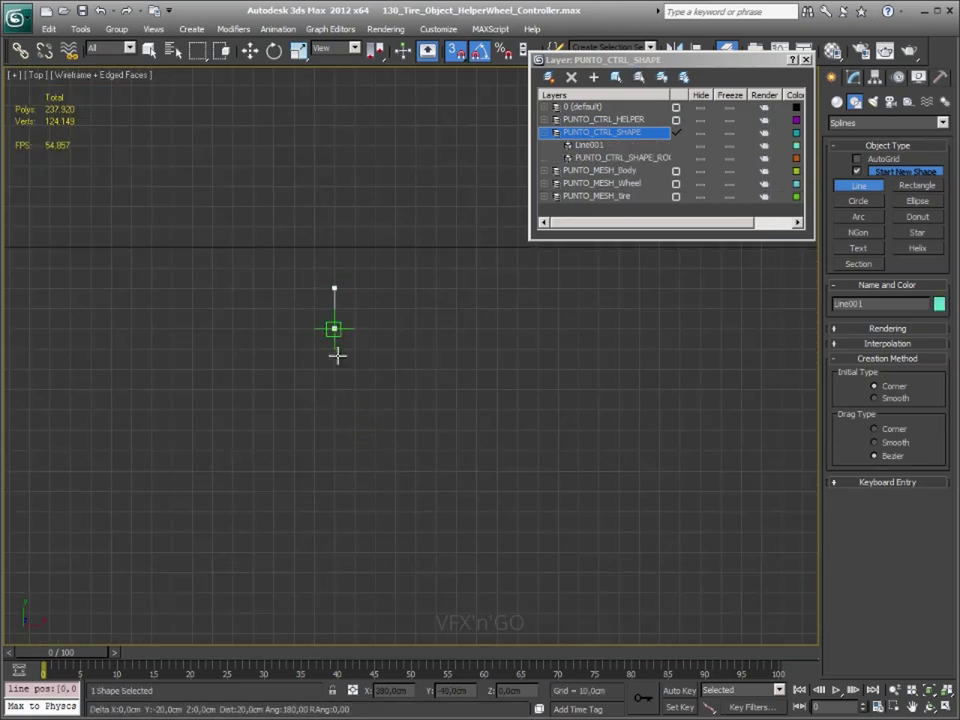
left_click(334, 491)
right_click(292, 491)
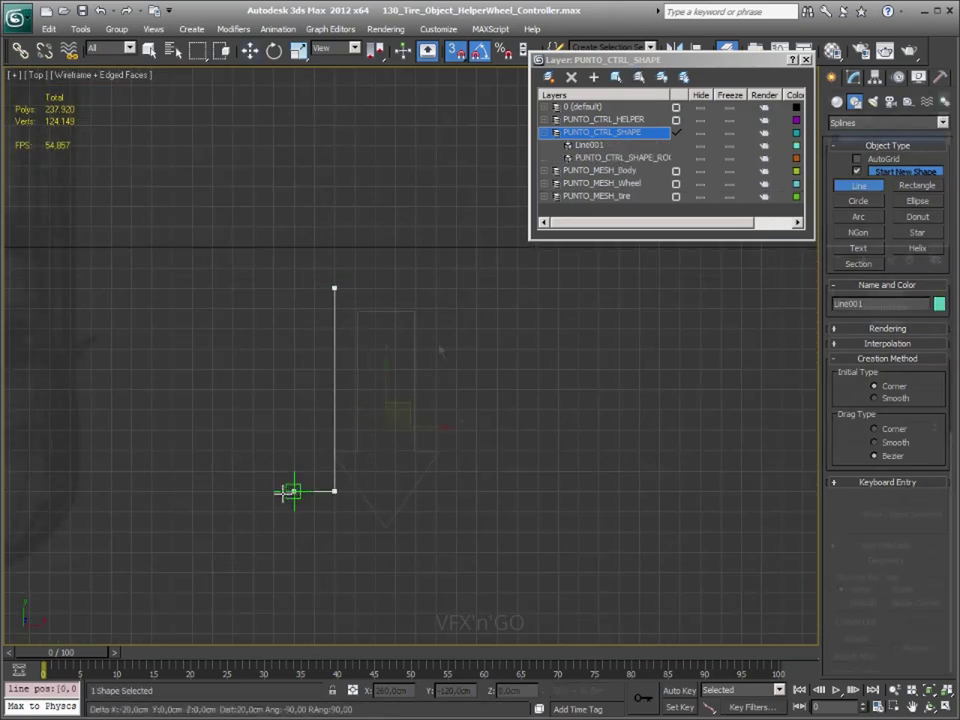
right_click(384, 339)
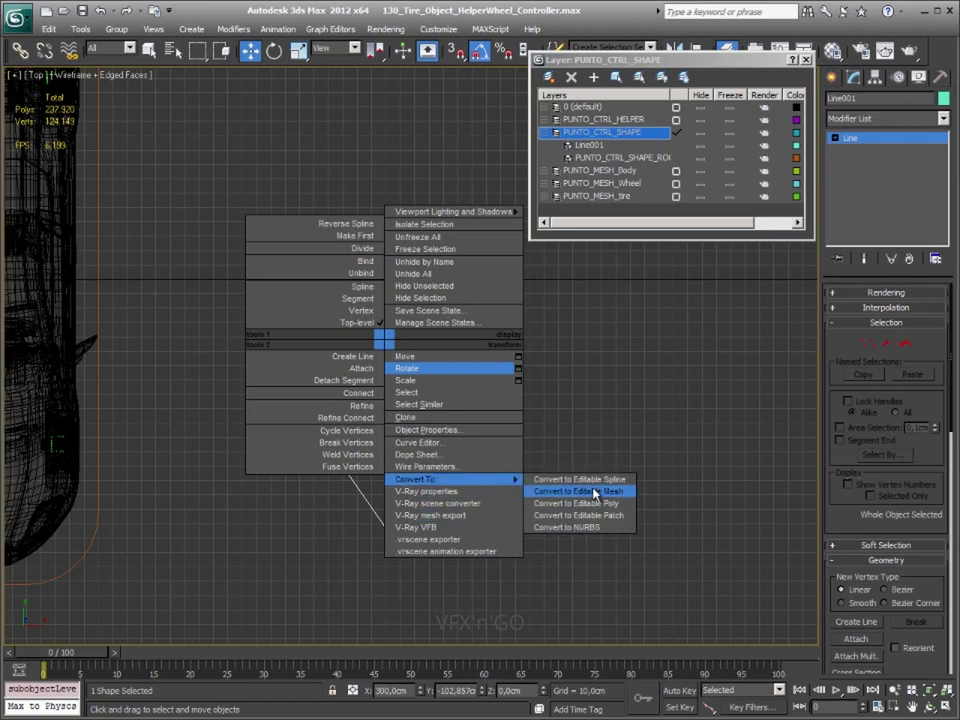
left_click(595, 481)
- Name the arrow spline PUNTO_CTRL_SHAPE_Steering, viewing it in Perspective
middle_click_drag(490, 403, 683, 397)
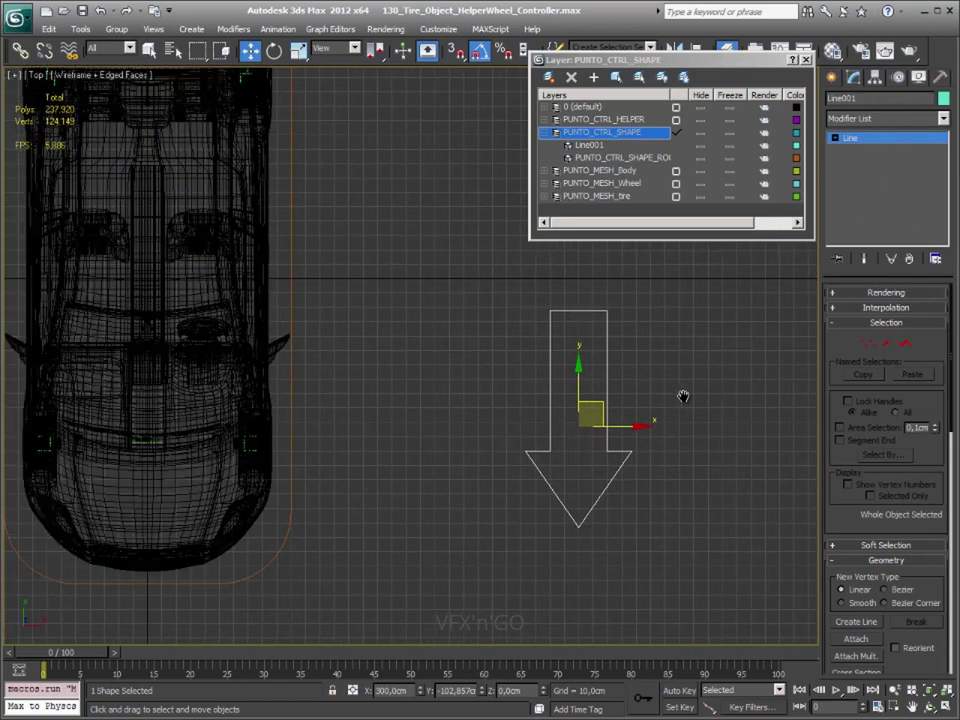
key("p")
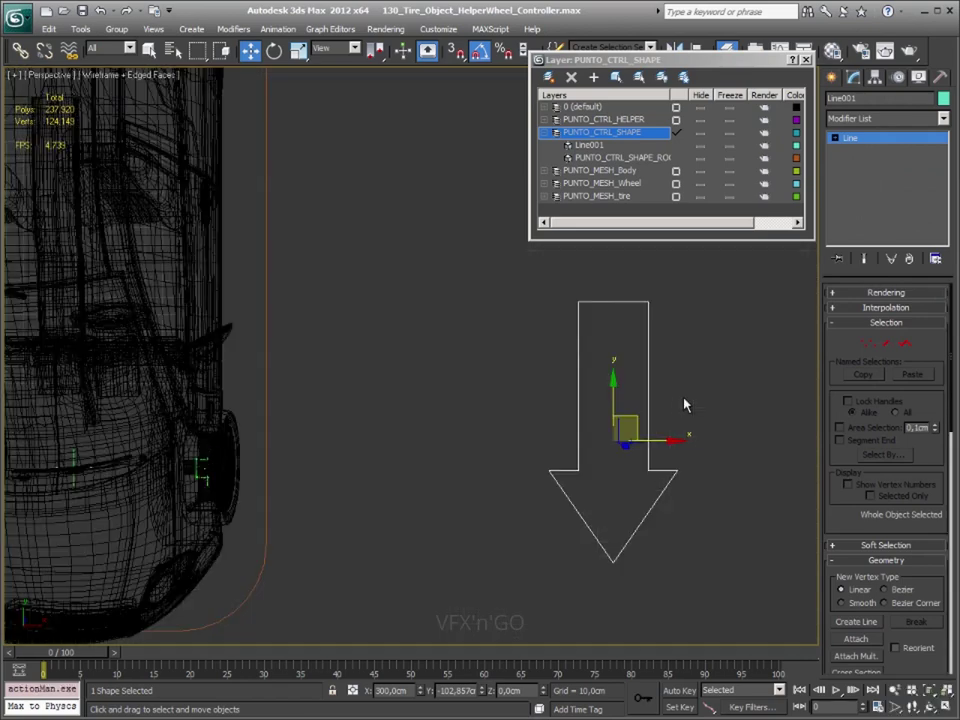
middle_click_drag(427, 450, 504, 478, "alt")
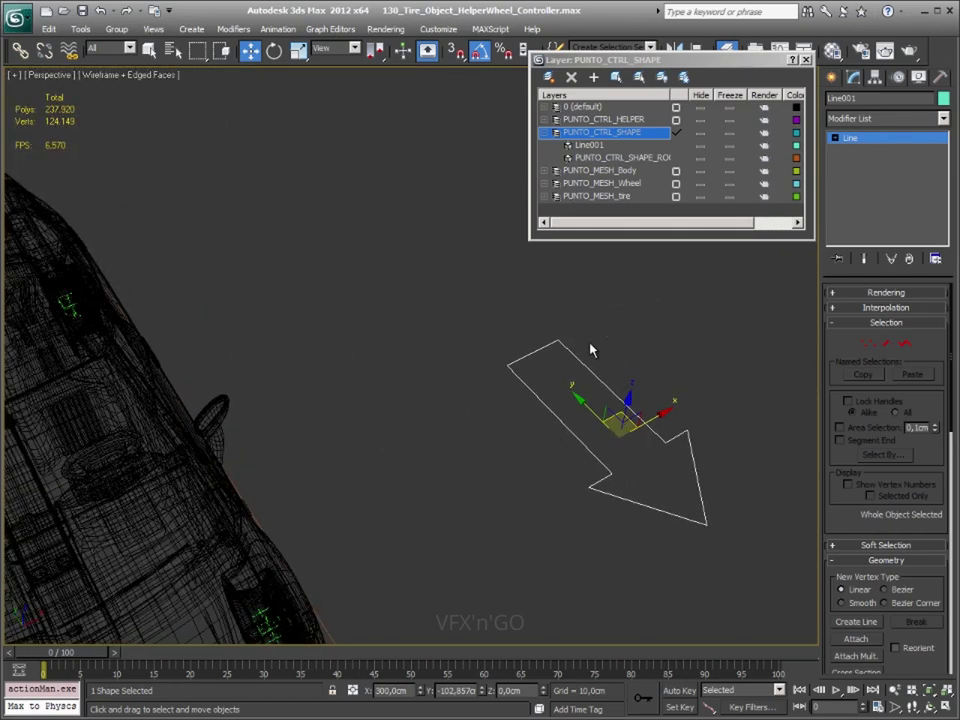
left_click(850, 98)
type("PUNTO_")
type("CTRL_SHAPE_Steer")
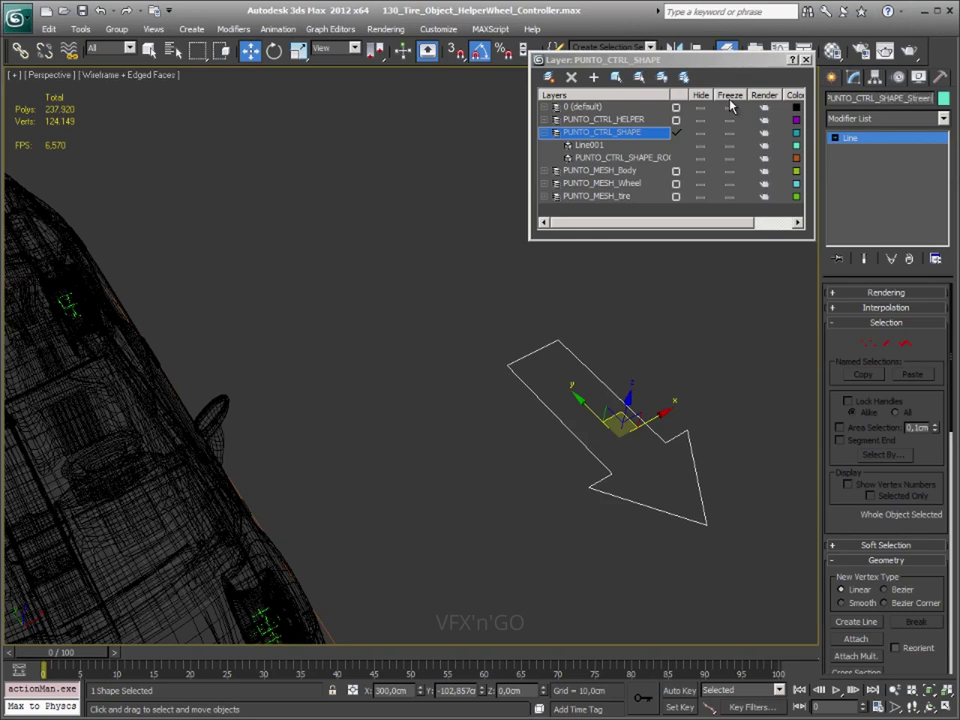
type("ing")
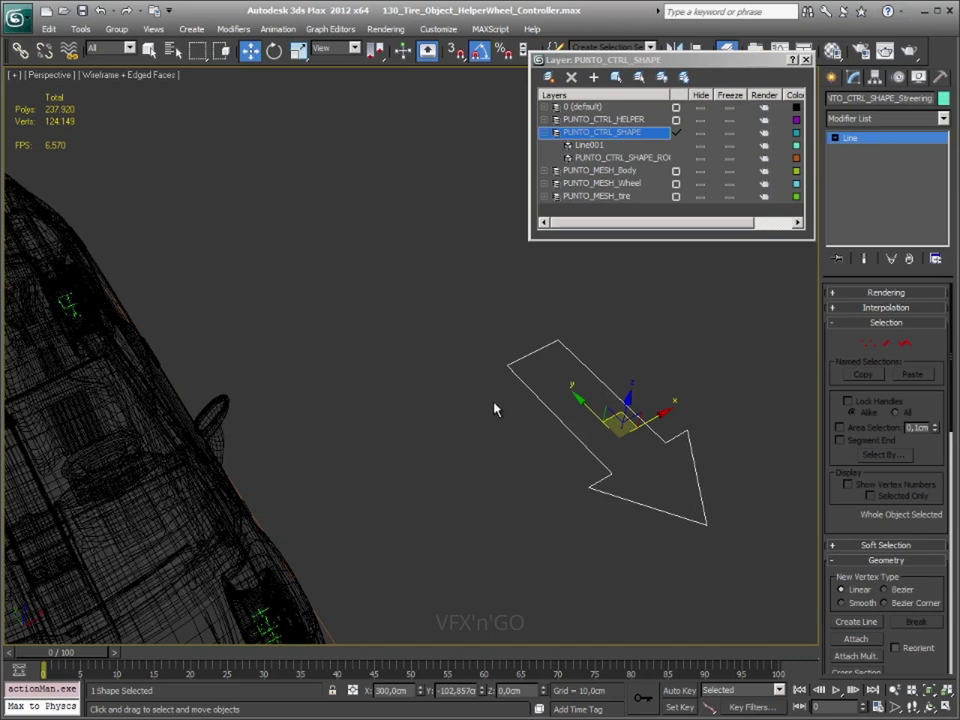
mouse_move(494, 408)
middle_mouse_down("alt")
mouse_move(493, 324)
mouse_move(504, 319)
mouse_move(446, 403)
mouse_move(343, 478)
middle_mouse_up("alt")
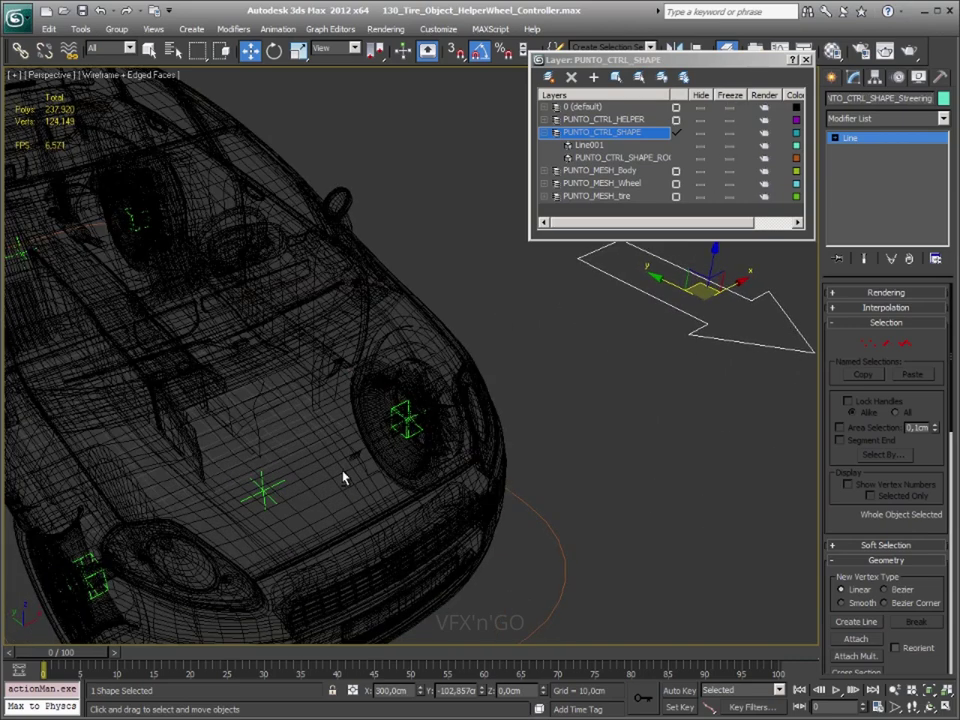
middle_click_drag(447, 465, 464, 409)
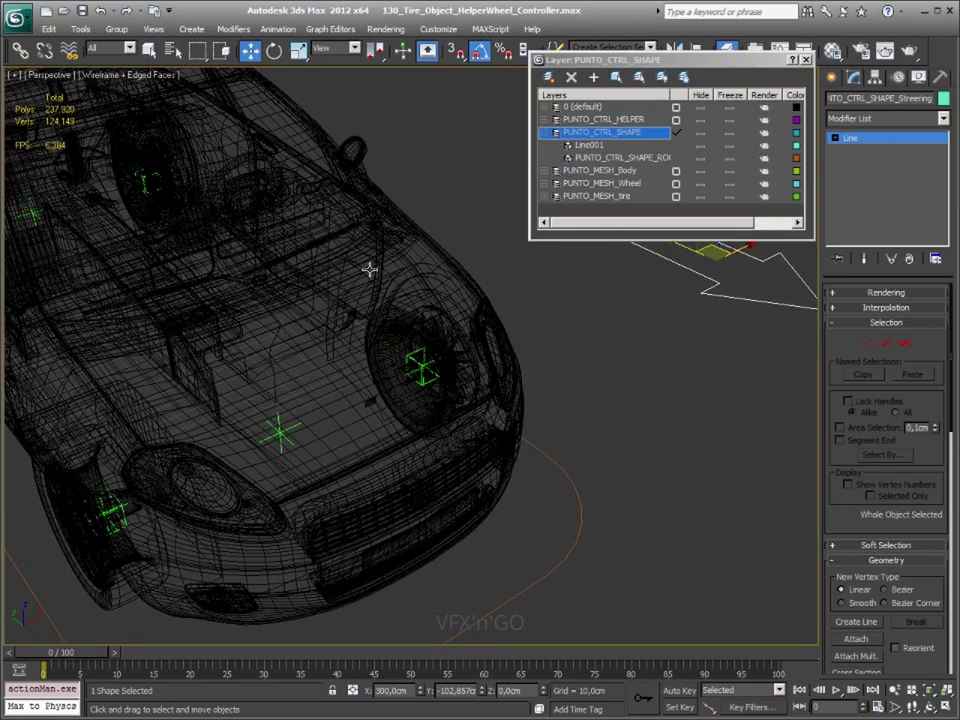
left_click(700, 170)
left_click(700, 183)
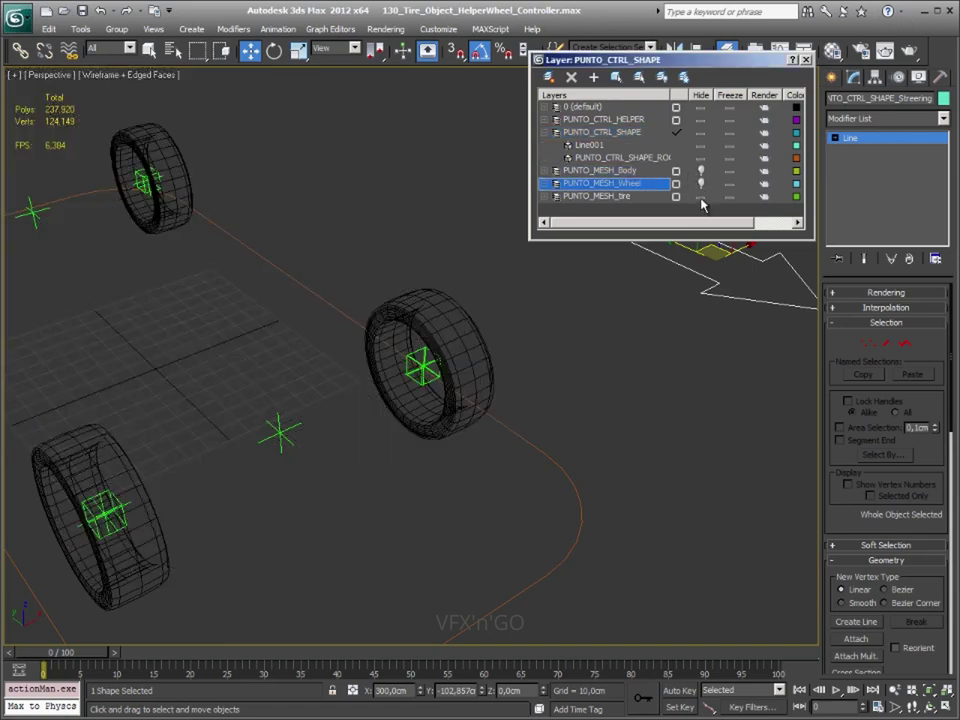
left_click(700, 196)
middle_click_drag(387, 403, 401, 387)
scroll(405, 378, "down", 3)
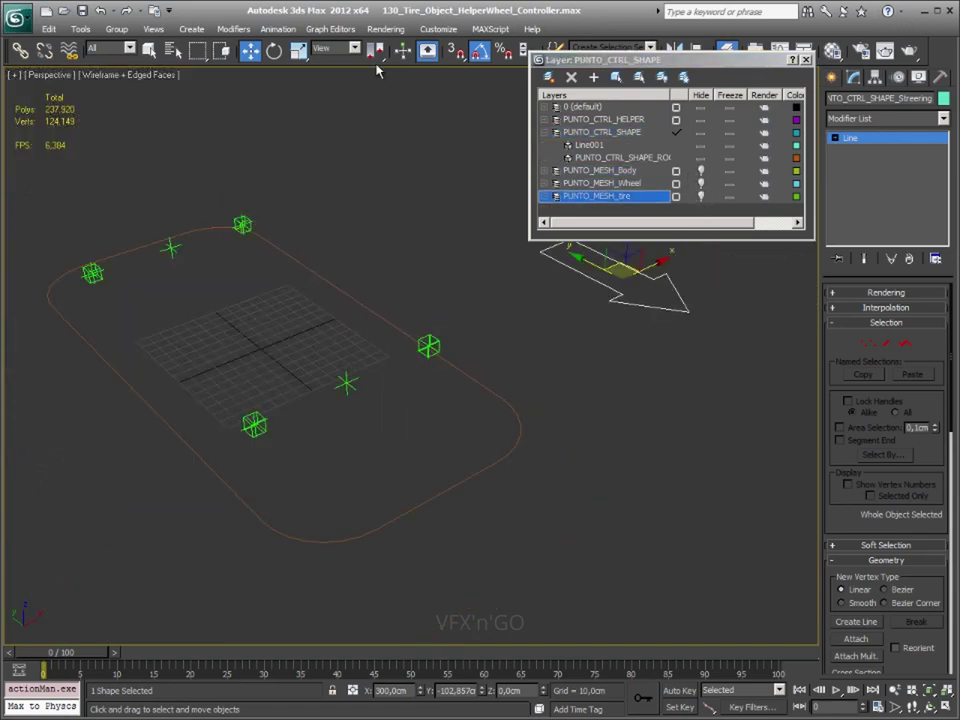
left_click_drag(595, 64, 585, 95)
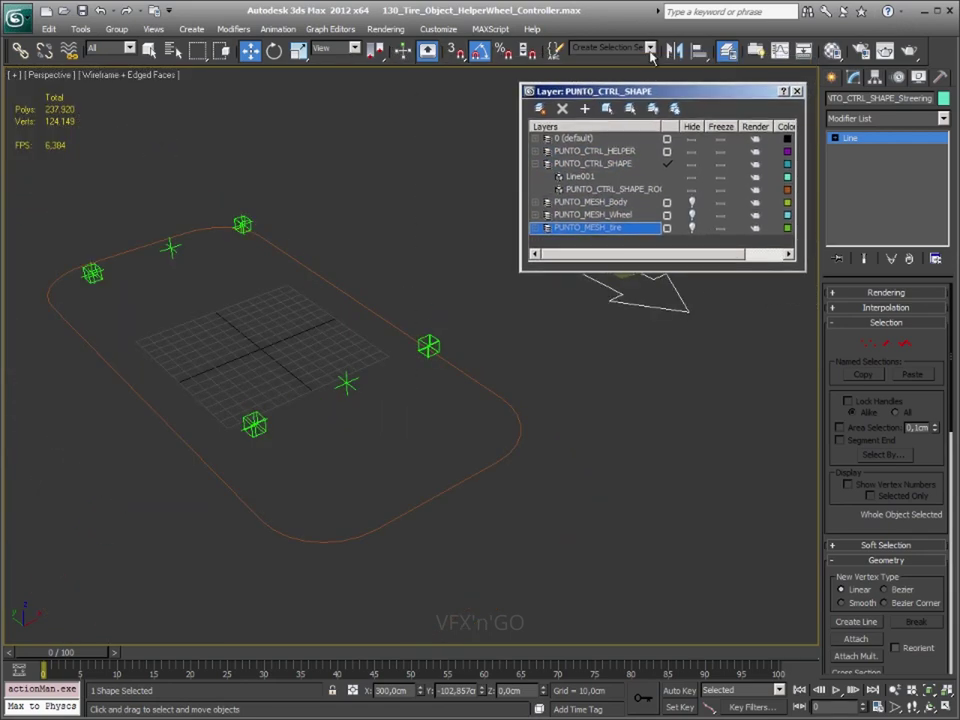
left_click(677, 50)
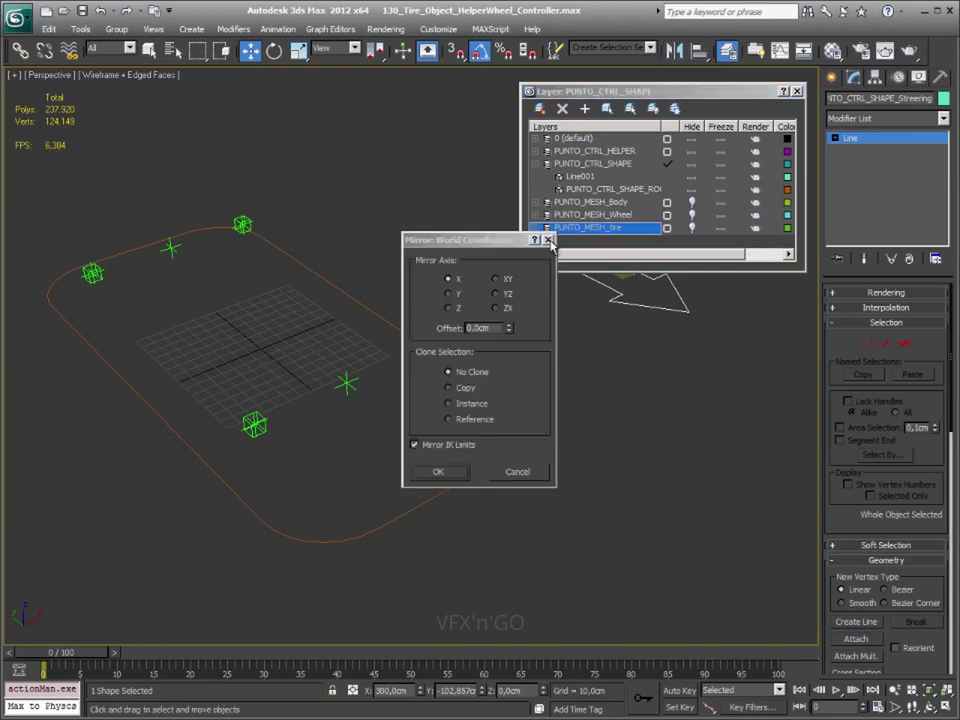
left_click(548, 240)
left_click(700, 50)
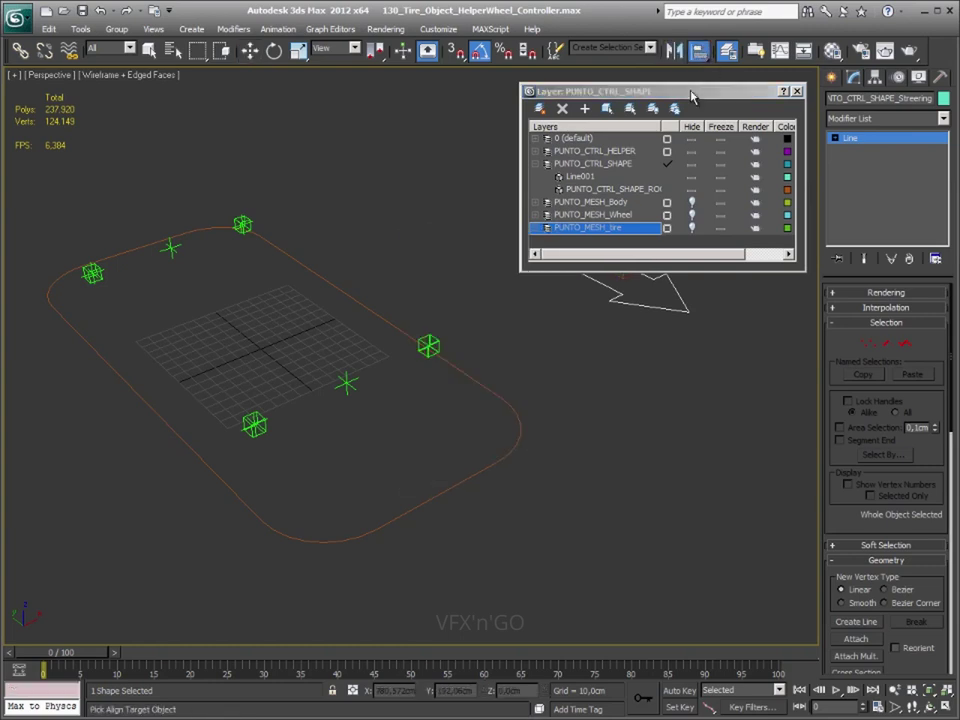
left_click(342, 372)
left_click(484, 486)
mouse_move(497, 489)
middle_mouse_down("alt")
mouse_move(303, 508)
mouse_move(250, 470)
middle_mouse_up("alt")
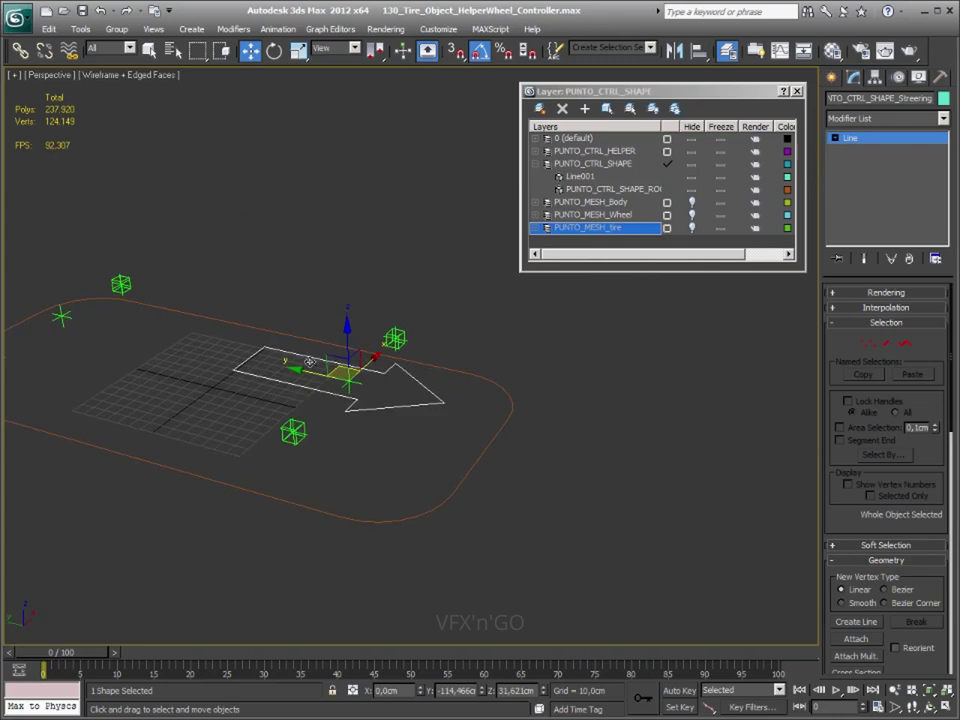
left_click_drag(315, 360, 407, 392)
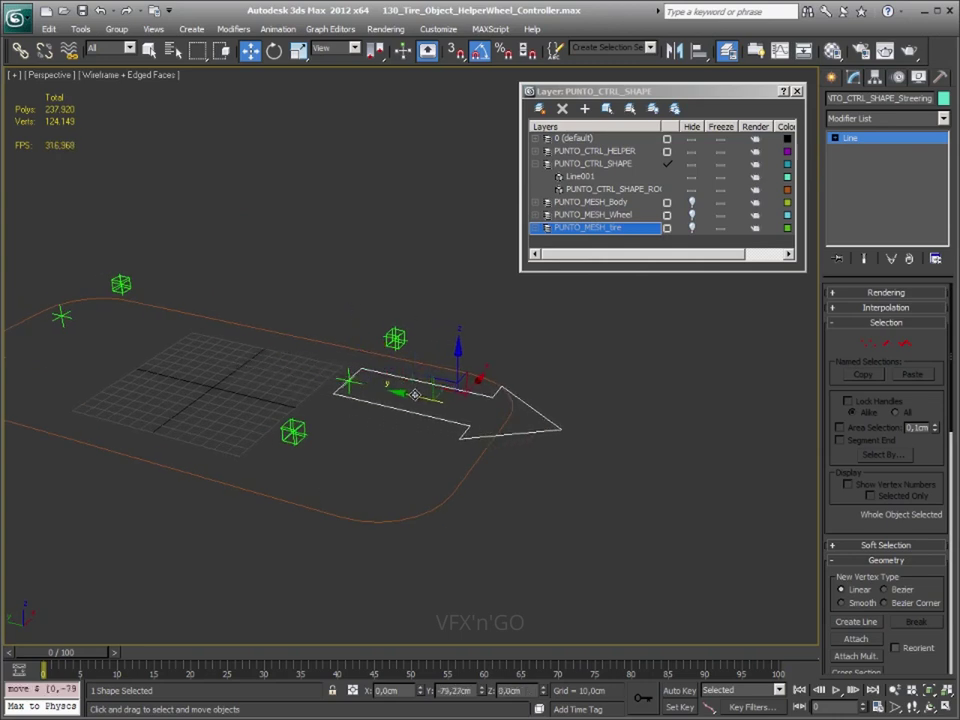
scroll(343, 397, "up", 3)
scroll(343, 397, "up", 2)
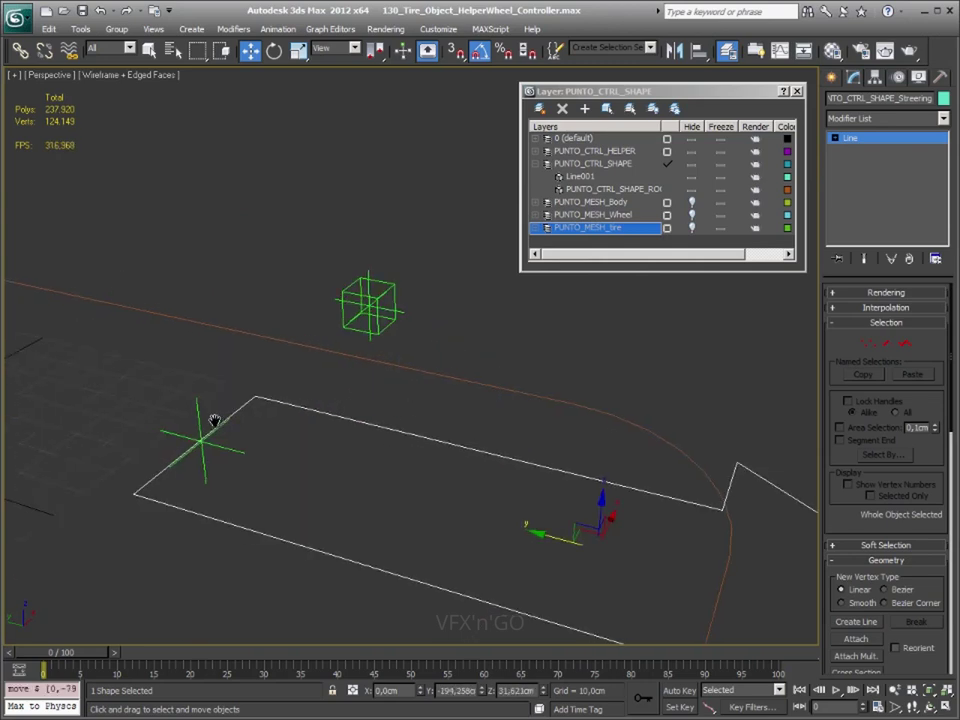
scroll(214, 420, "up", 3)
scroll(452, 446, "down", 5)
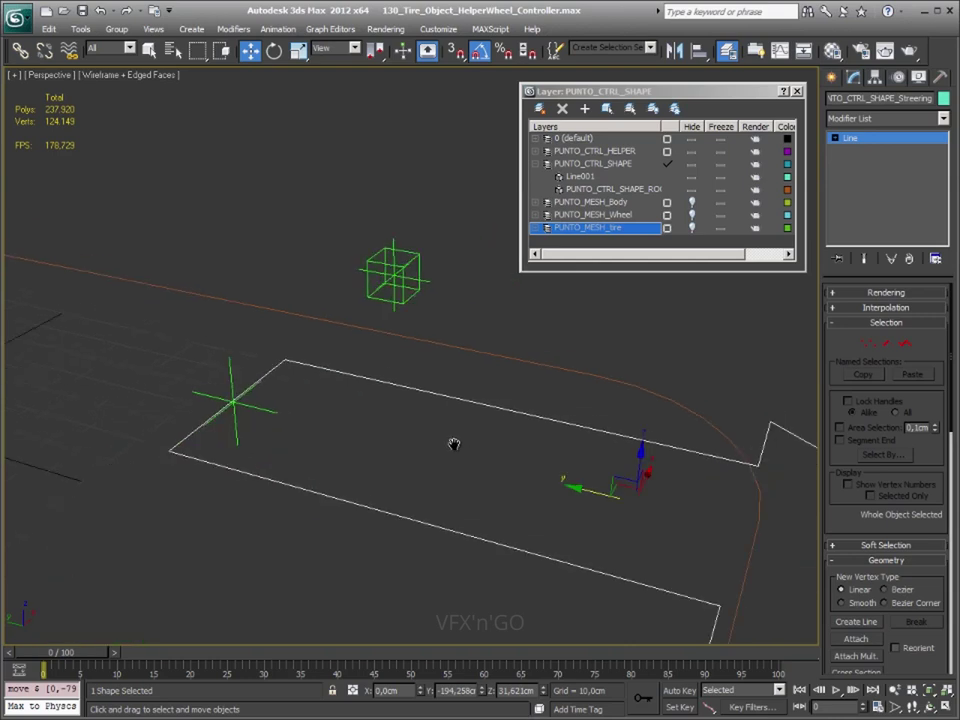
middle_click_drag(452, 446, 420, 456, "alt")
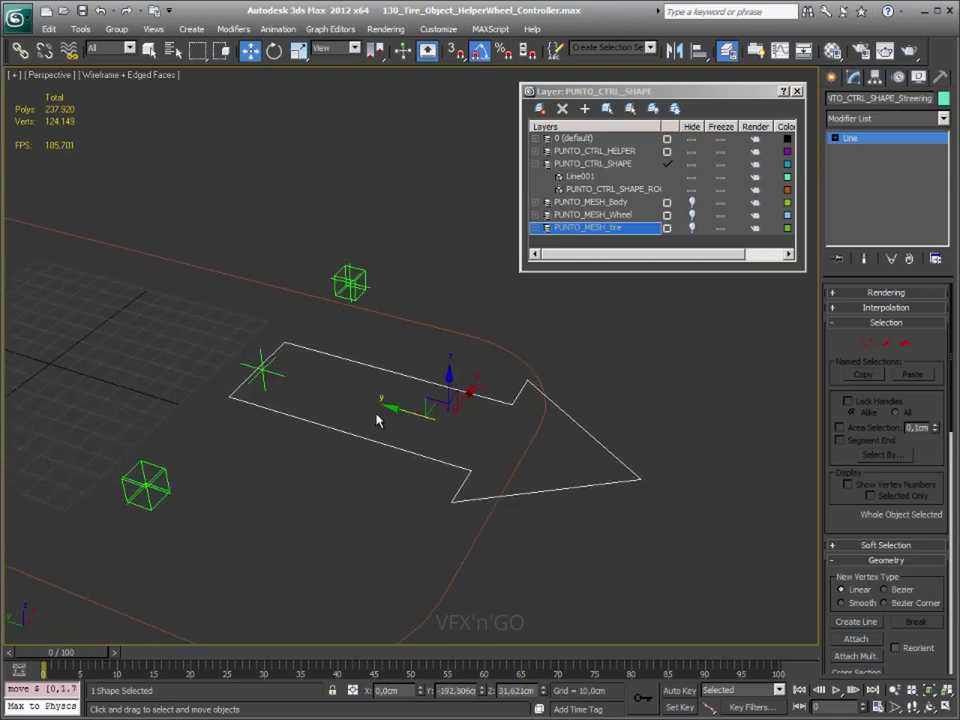
- Turn on Affect Pivot Only and set snapping to Pivot and Midpoint instead of Vertex
left_click_drag(440, 440, 404, 446)
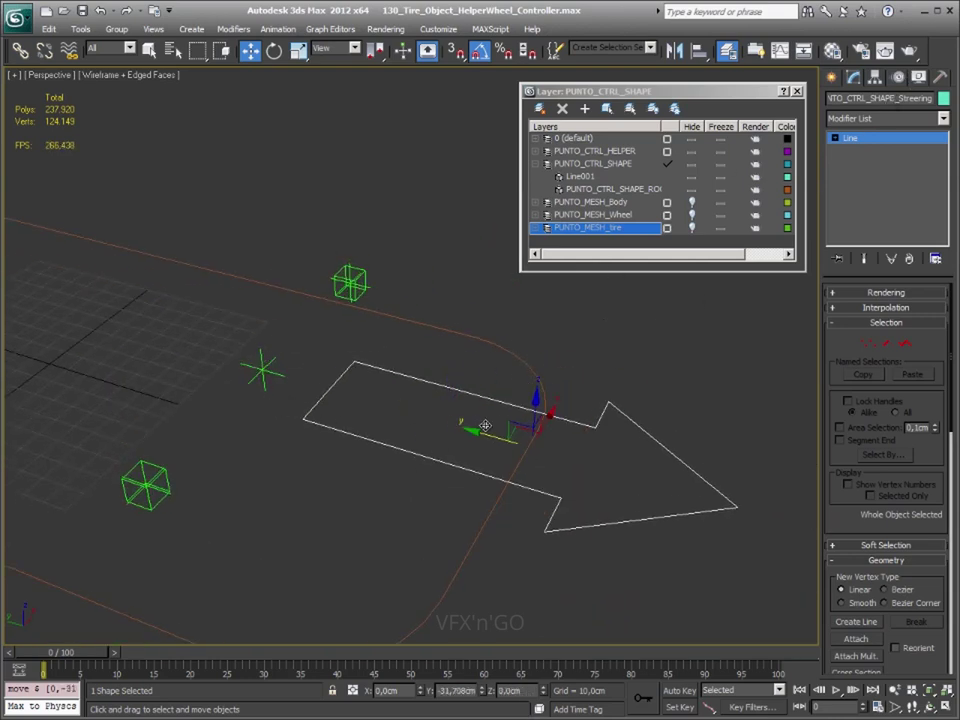
left_click(899, 79)
left_click(912, 171)
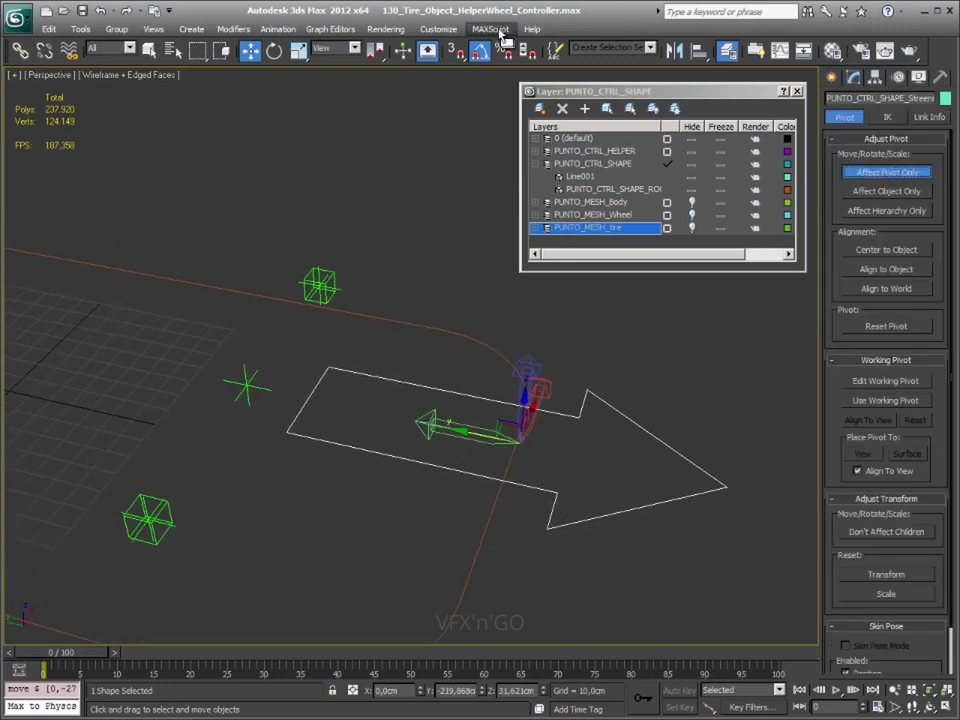
left_click(456, 50)
right_click(459, 55)
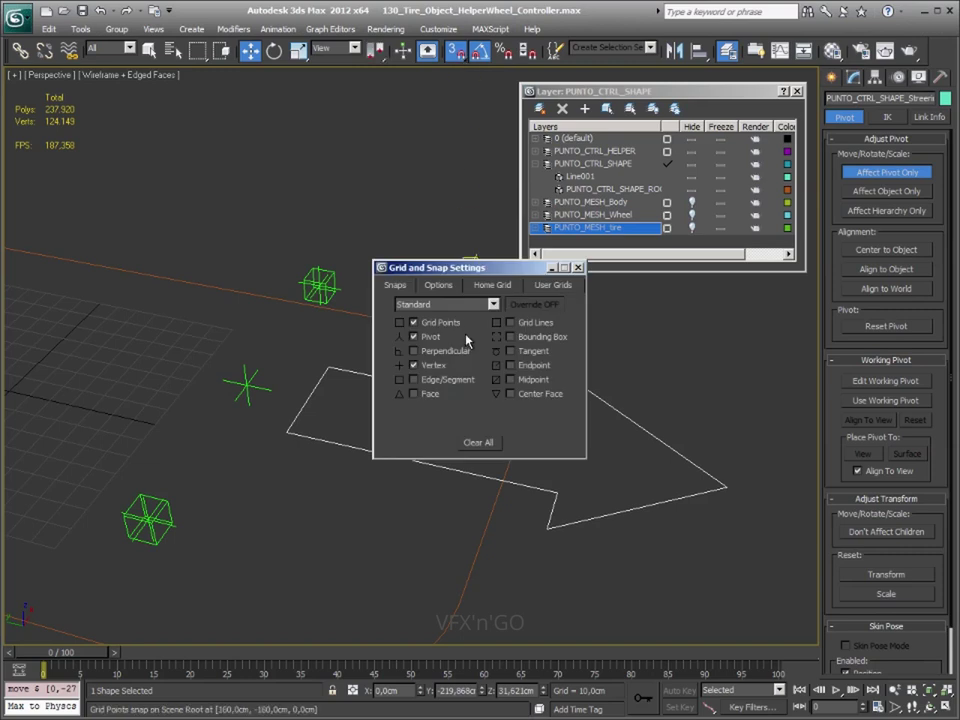
left_click_drag(454, 277, 411, 135)
left_click(379, 186)
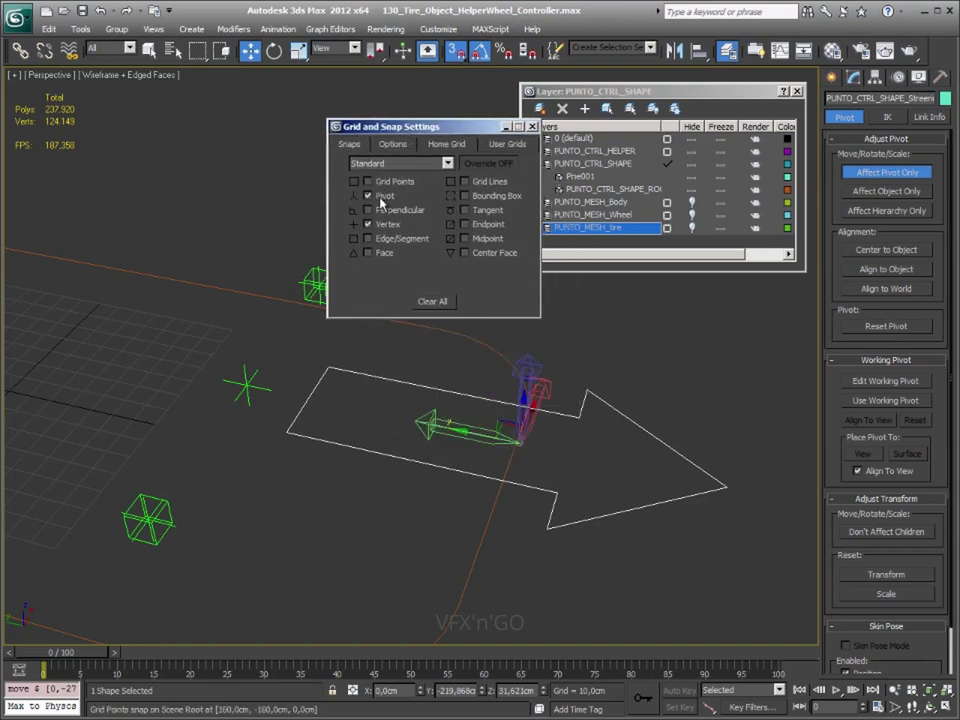
left_click(378, 198)
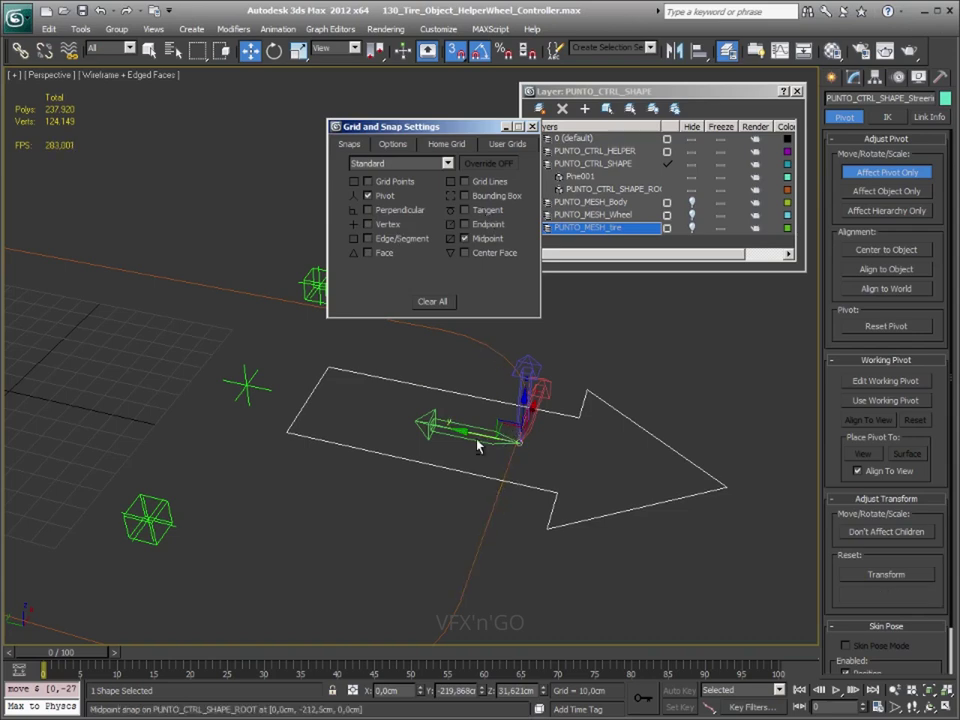
- Snap the arrow's pivot to its back-edge midpoint (Y ≈ -139.65 cm), then exit pivot editing
middle_click_drag(480, 446, 513, 445, "alt")
mouse_move(513, 444)
left_mouse_down()
mouse_move(396, 440)
mouse_move(290, 459)
left_mouse_up()
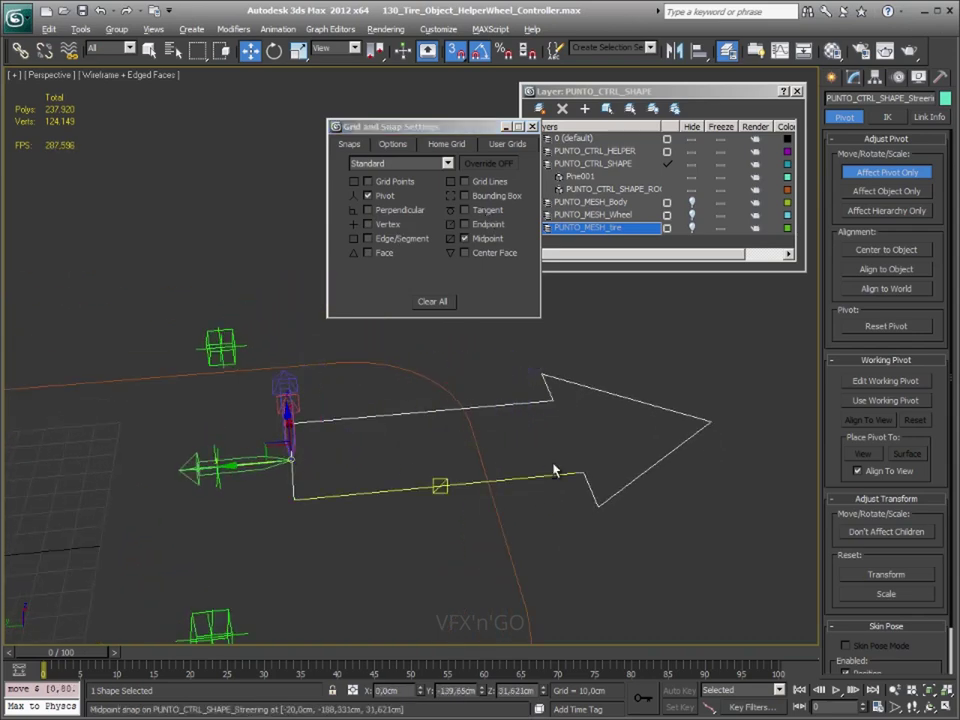
mouse_move(445, 485)
middle_mouse_down("alt")
mouse_move(553, 448)
mouse_move(521, 448)
middle_mouse_up("alt")
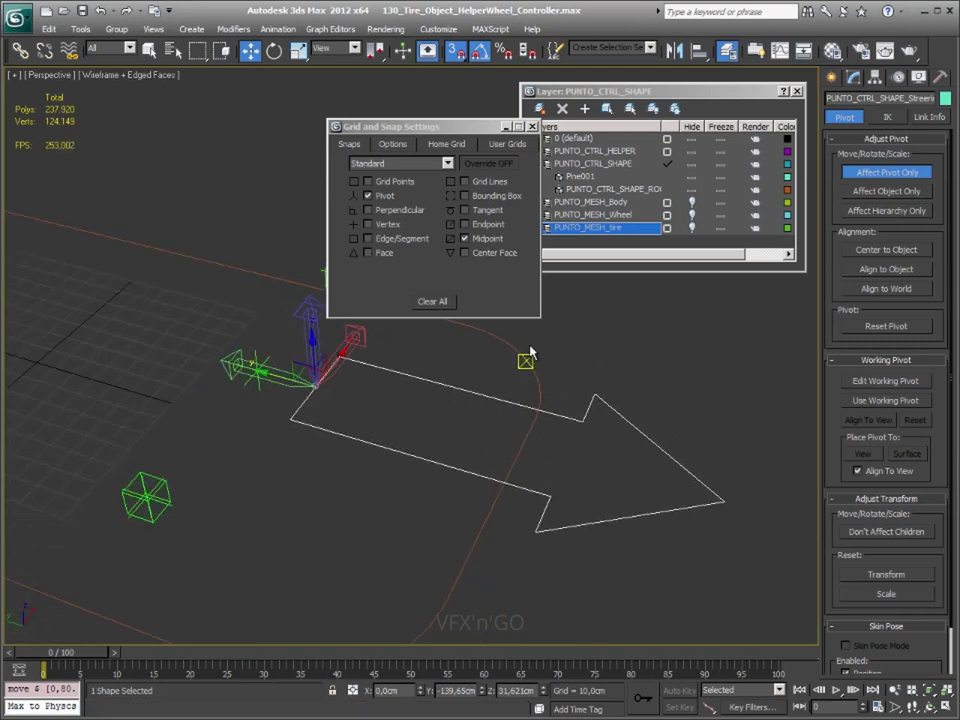
left_click_drag(497, 127, 485, 127)
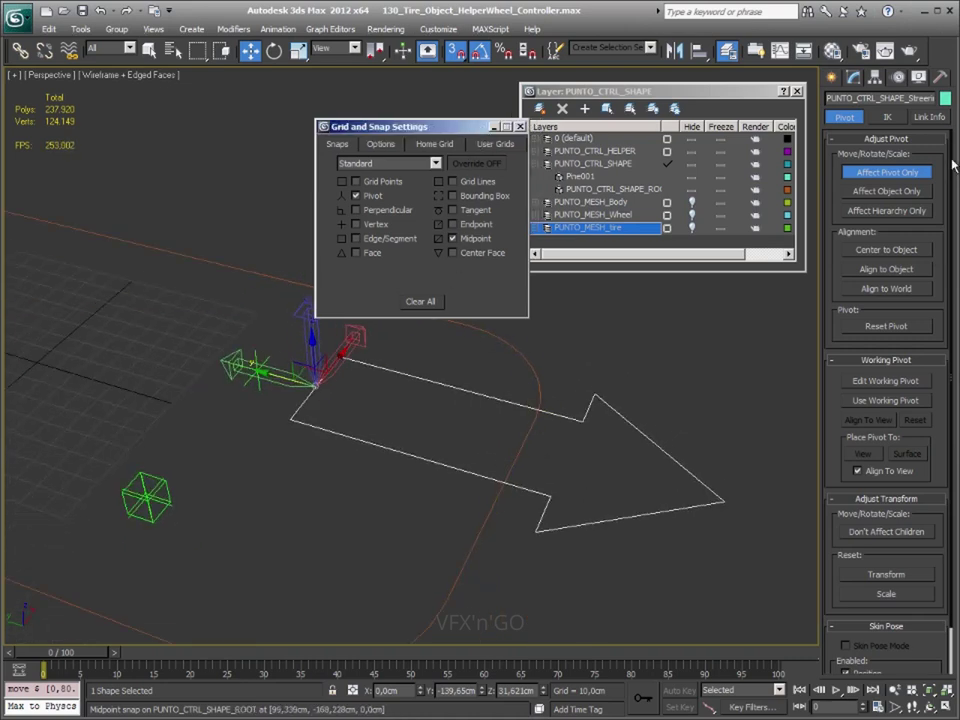
left_click(882, 172)
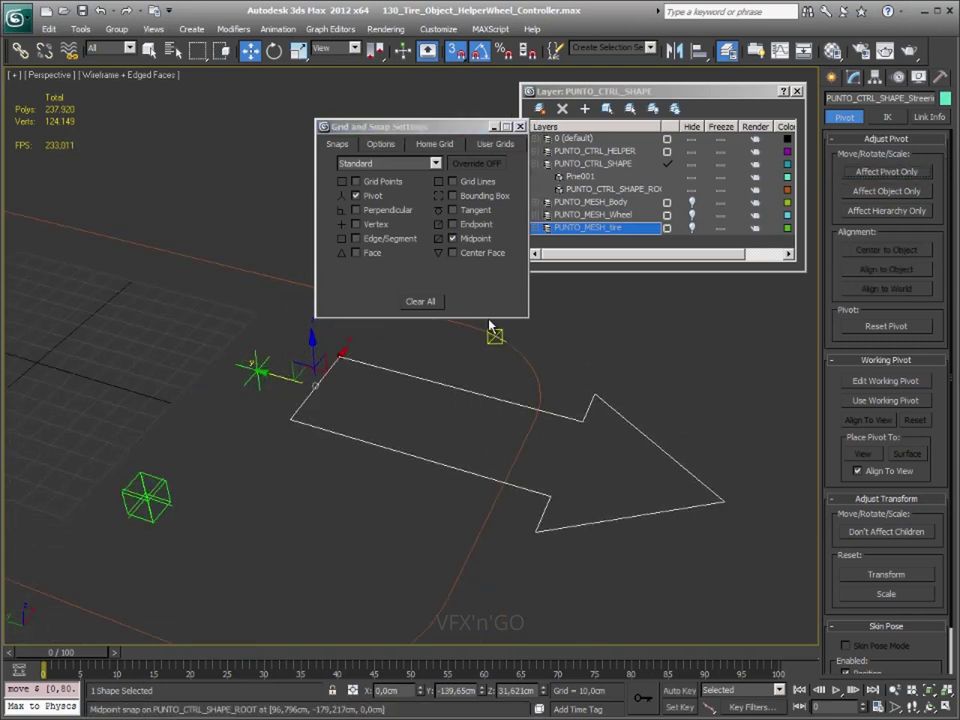
left_click(520, 127)
mouse_move(433, 444)
middle_mouse_down("alt")
mouse_move(343, 435)
mouse_move(390, 432)
middle_mouse_up("alt")
- Align the steering arrow onto the point helper with Alt+A
scroll(388, 432, "up", 5)
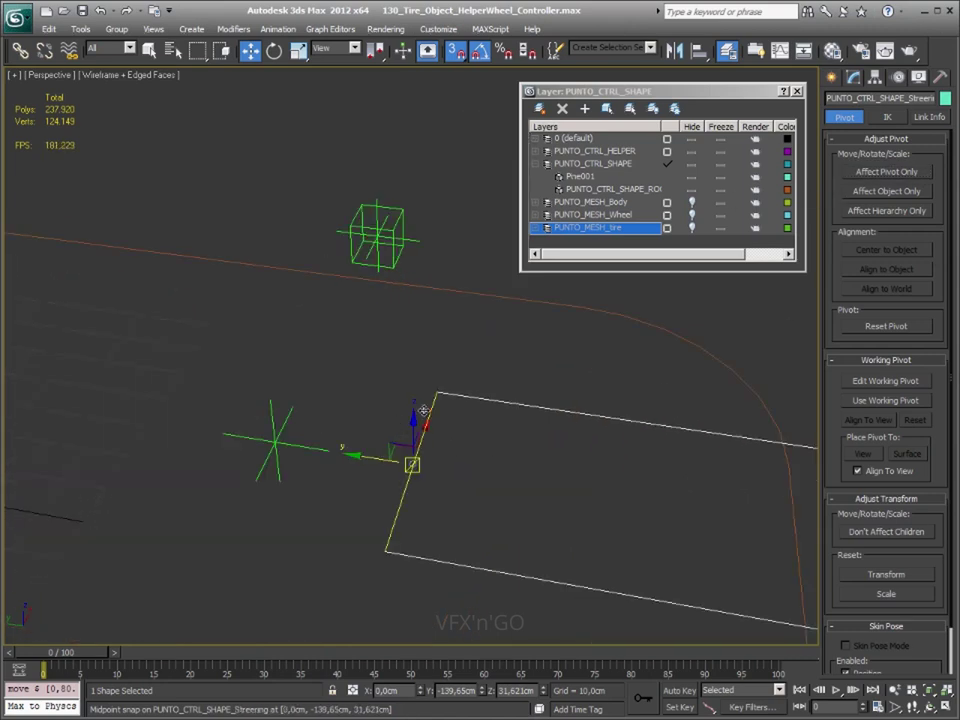
key("alt+a")
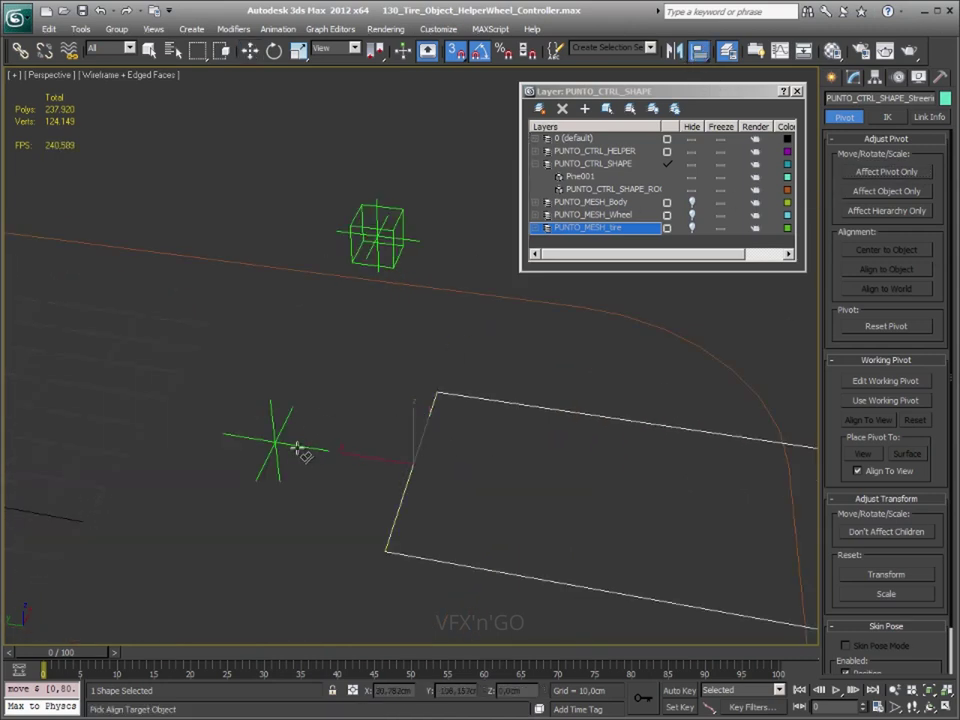
left_click(299, 455)
left_click(500, 488)
- Zero the arrow's Z position to drop it to ground level
scroll(565, 497, "down", 3)
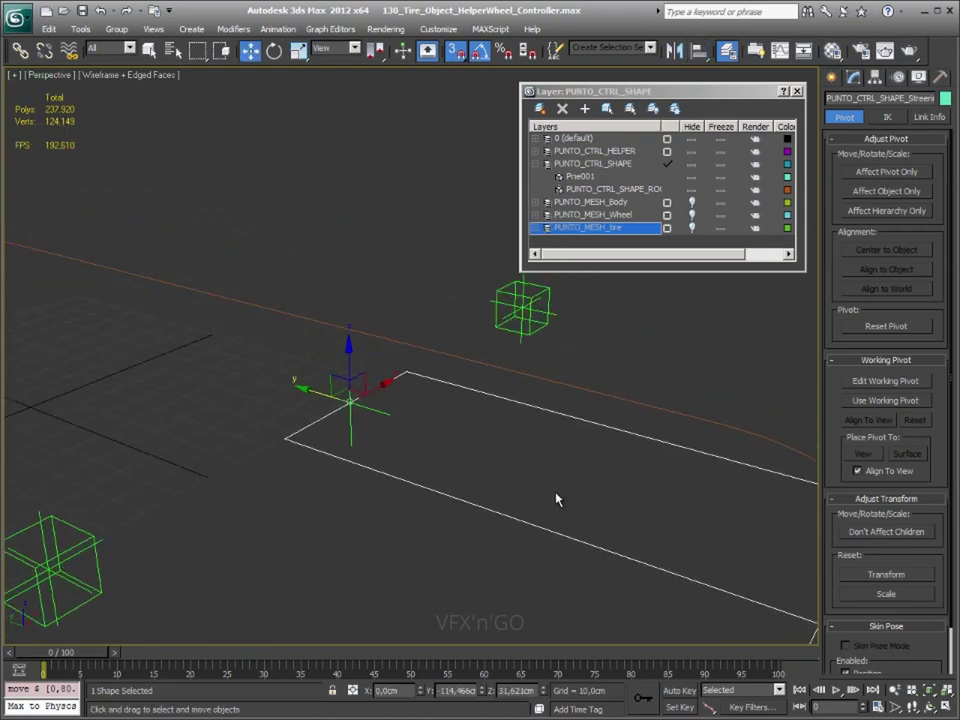
mouse_move(555, 499)
middle_mouse_down("alt")
mouse_move(392, 369)
mouse_move(390, 341)
middle_mouse_up("alt")
scroll(390, 370, "down", 2)
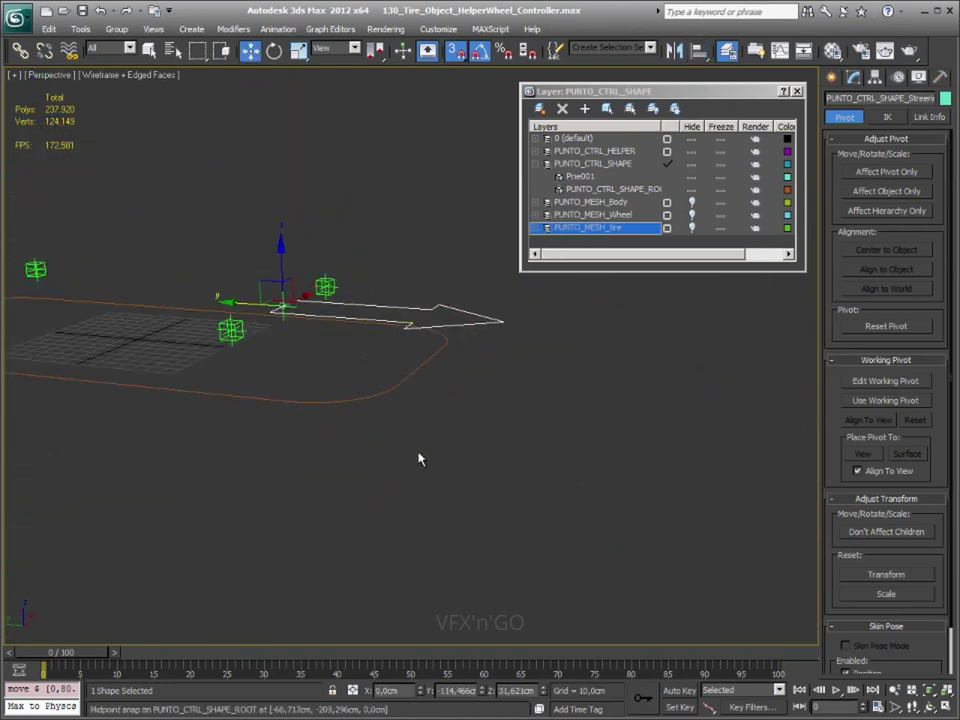
right_click(541, 690)
mouse_move(394, 388)
middle_mouse_down("alt")
mouse_move(407, 413)
mouse_move(373, 383)
mouse_move(394, 407)
middle_mouse_up("alt")
scroll(373, 383, "up", 3)
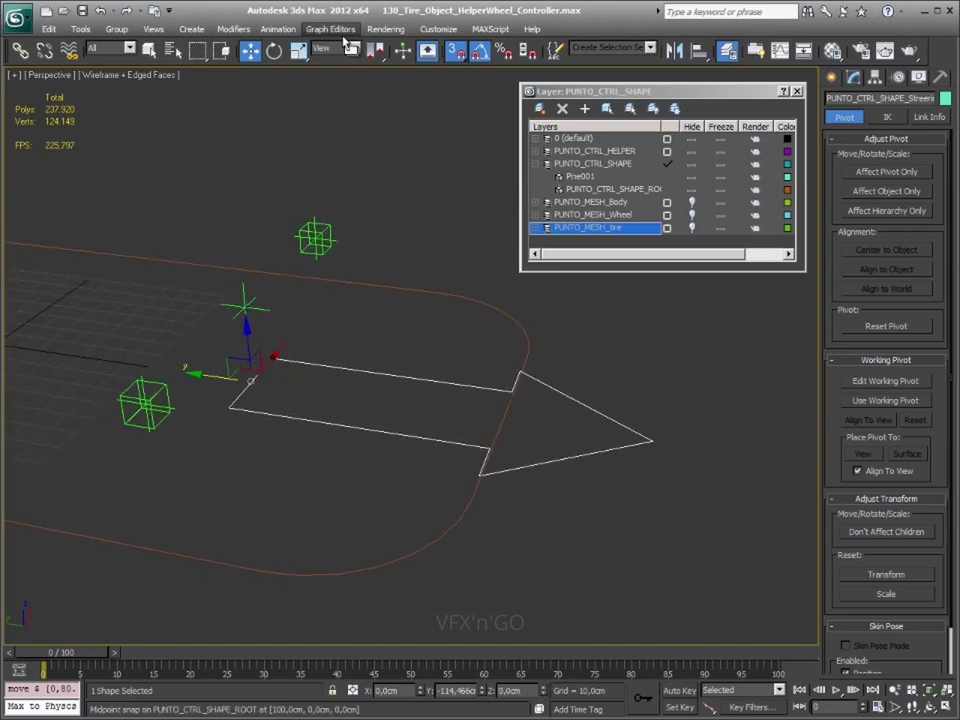
- Non-uniformly scale the arrow to about 107% wide and 154% long
left_click(298, 50)
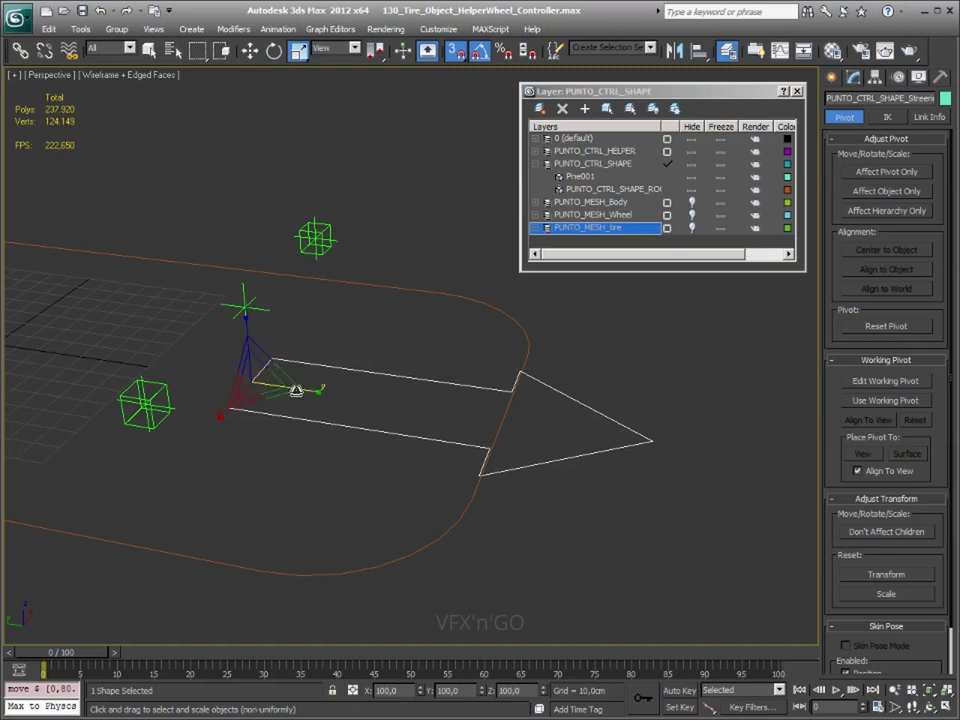
left_click_drag(313, 390, 368, 400)
mouse_move(390, 377)
middle_mouse_down("alt")
mouse_move(380, 385)
mouse_move(581, 383)
mouse_move(561, 461)
middle_mouse_up("alt")
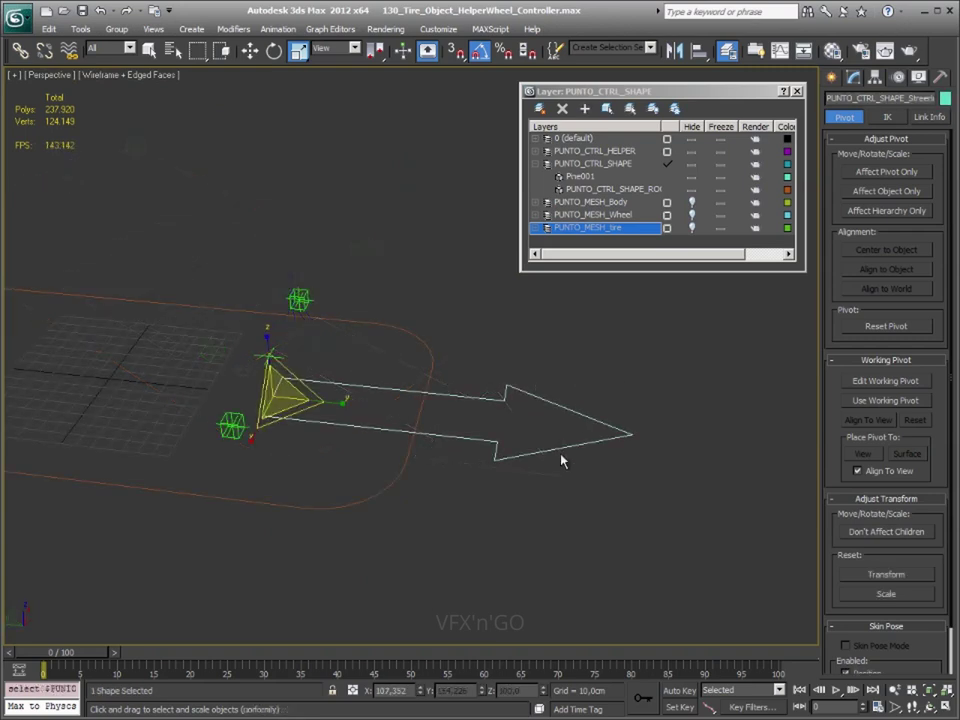
- Apply Reset XForm > Reset Selected to the stretched arrow
left_click(936, 77)
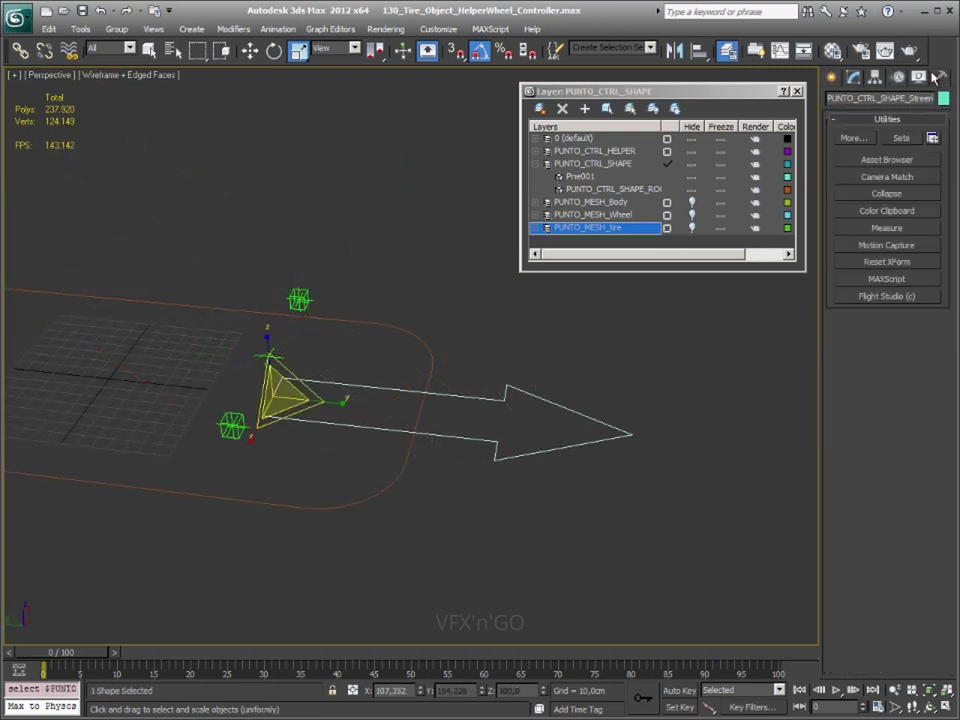
left_click(886, 262)
left_click(898, 345)
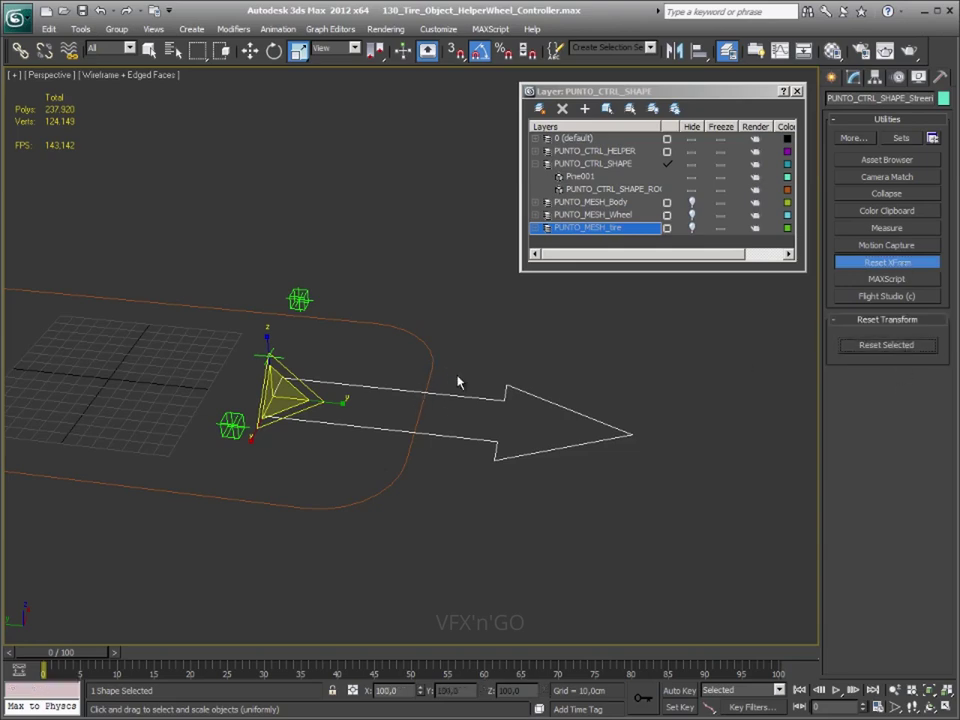
- Convert the arrow to an Editable Spline and deselect it
right_click(458, 378)
mouse_move(500, 510)
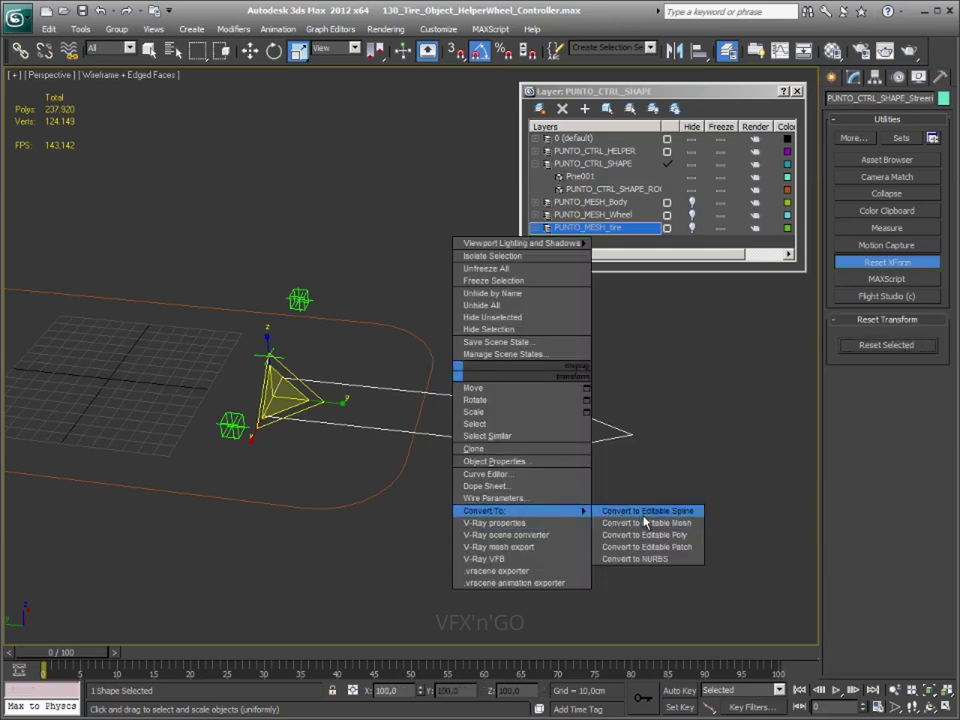
left_click(644, 516)
middle_click_drag(649, 439, 557, 413, "alt")
left_click(471, 418)
middle_click_drag(471, 418, 296, 456, "alt")
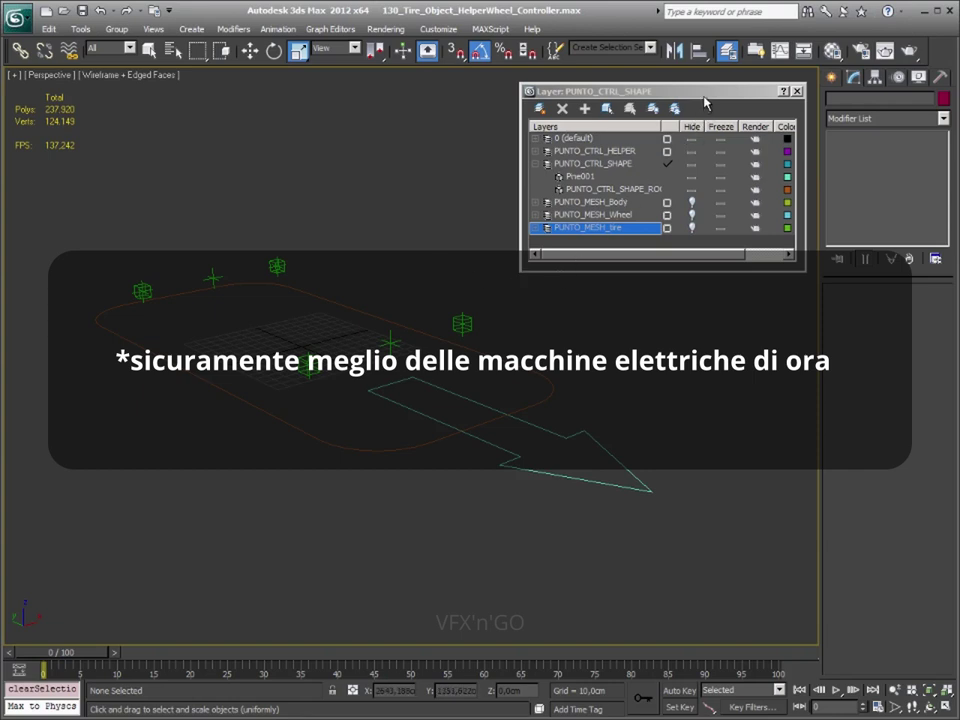
- Show the car body and wheels, then draw Circle001 at the car's front axle in Top view
left_click(830, 77)
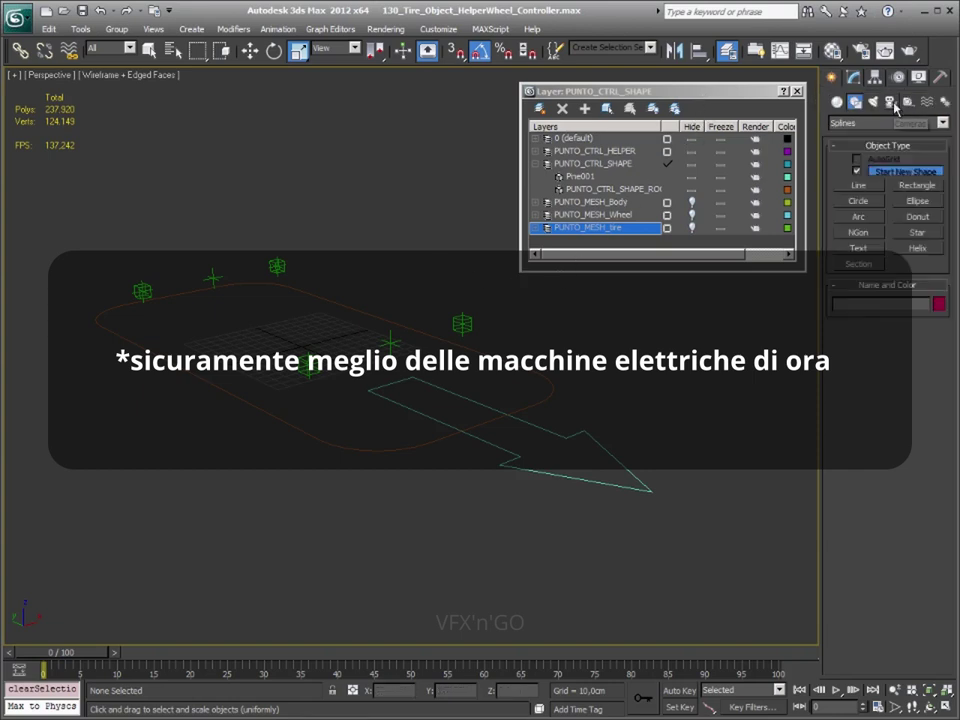
key("t")
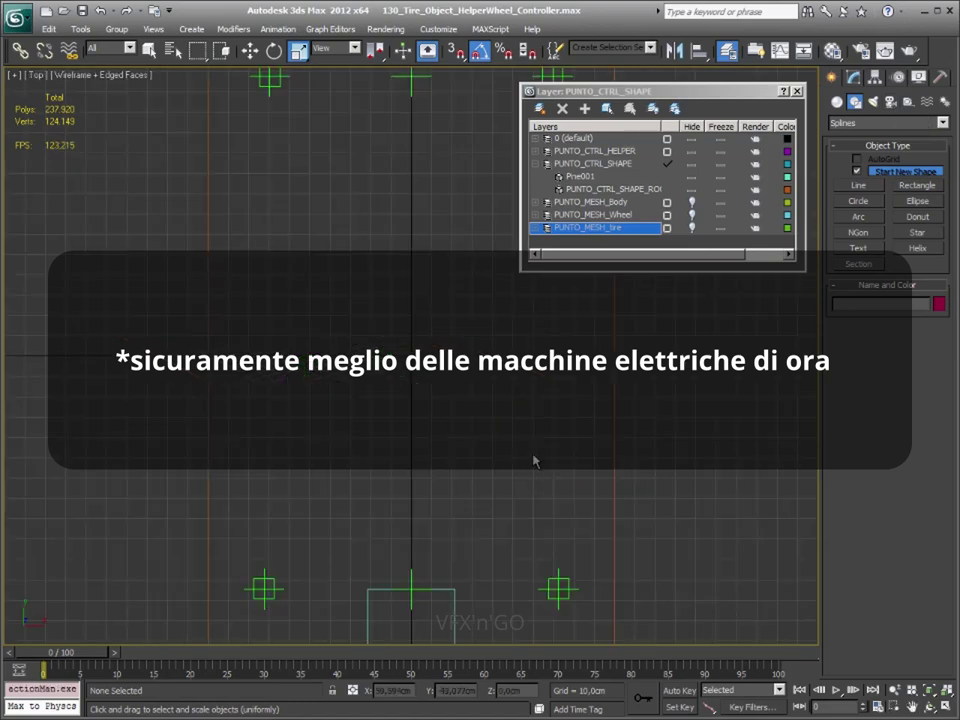
left_click(874, 202)
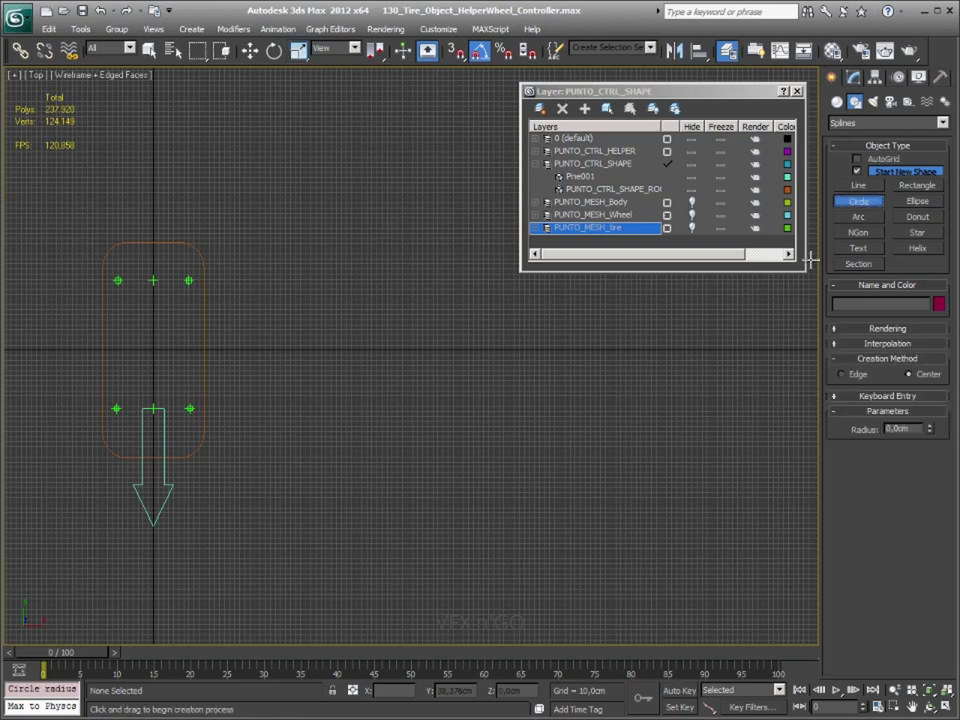
middle_click_drag(362, 499, 467, 469)
scroll(410, 355, "up", 4)
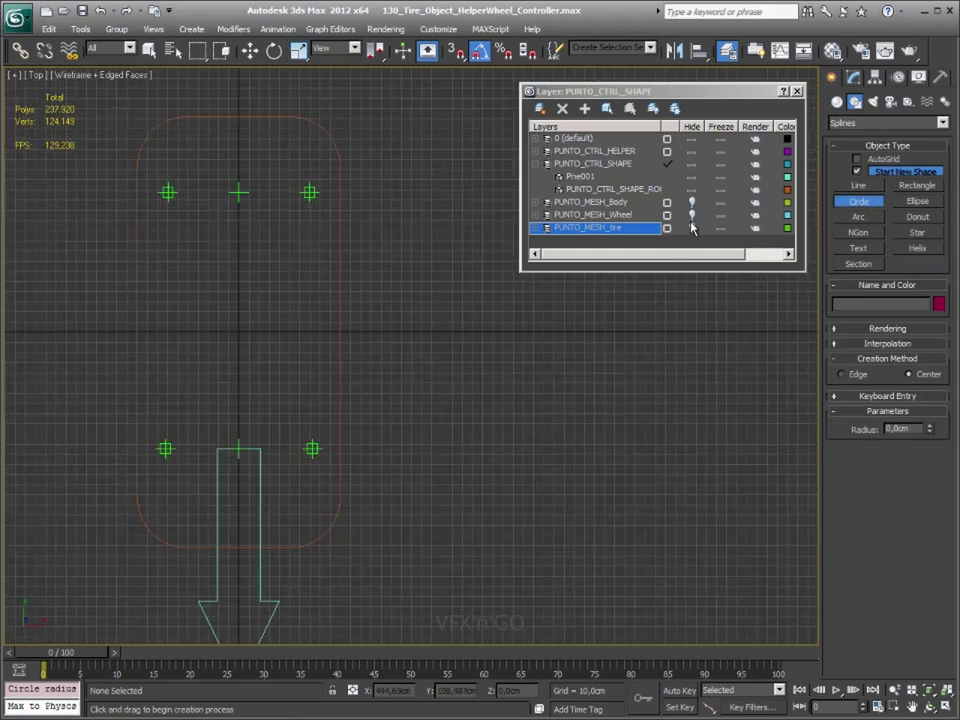
left_click(692, 215)
left_click(692, 202)
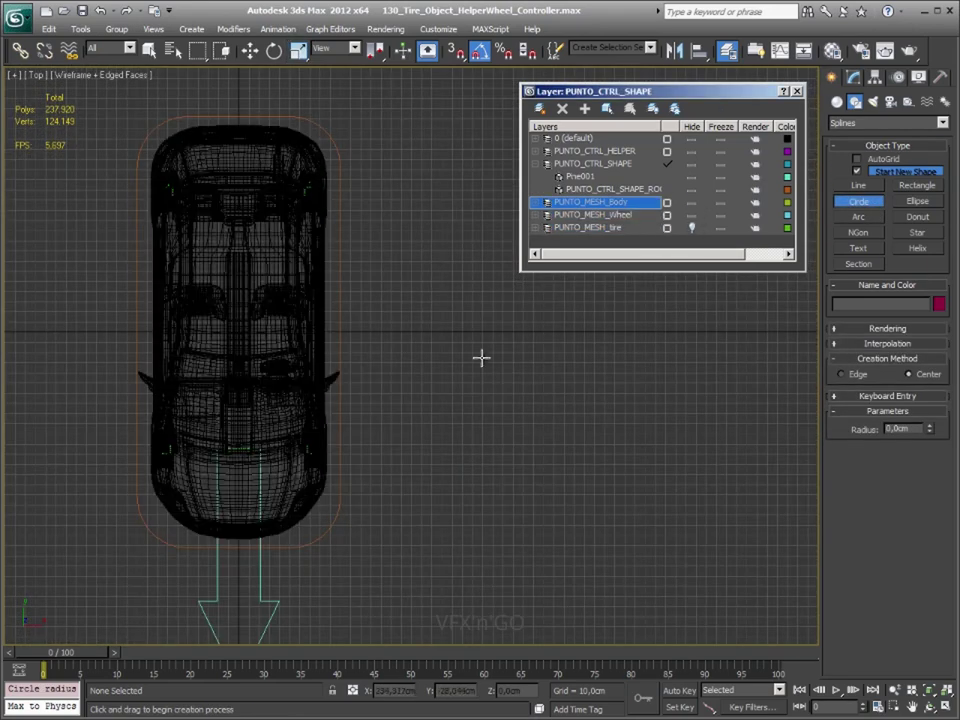
middle_click_drag(322, 450, 390, 402)
scroll(390, 402, "up", 5)
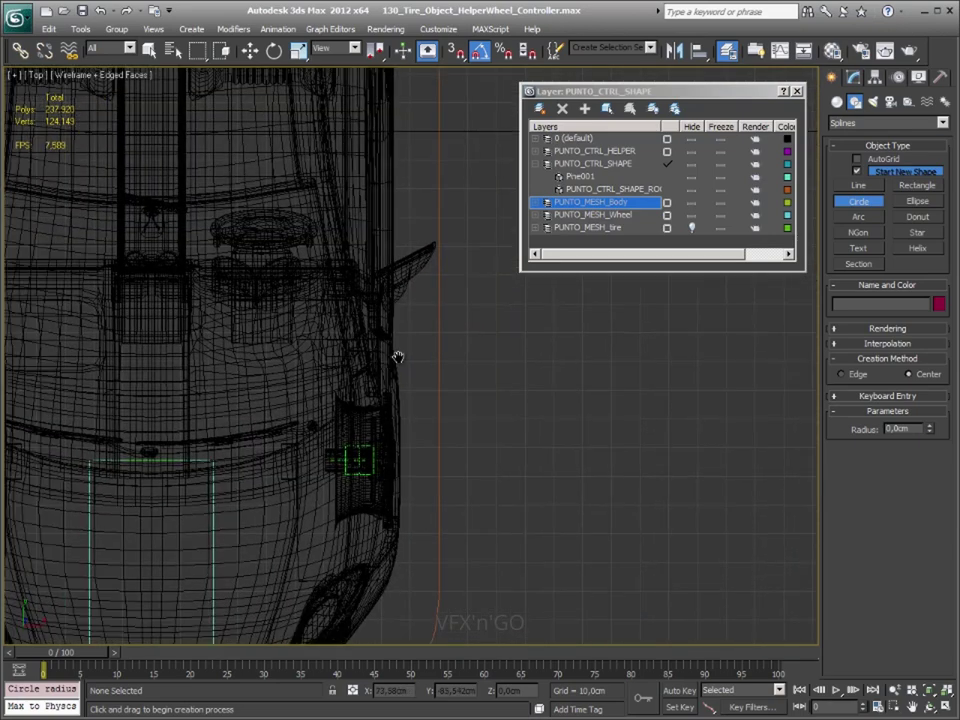
scroll(420, 347, "down", 2)
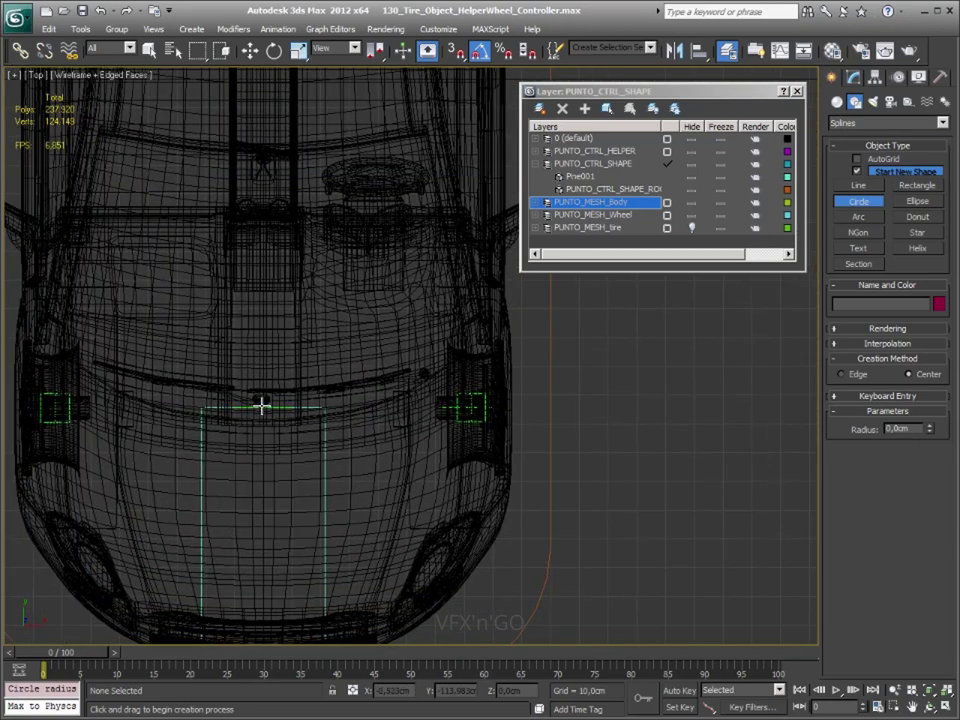
left_click_drag(262, 405, 302, 450)
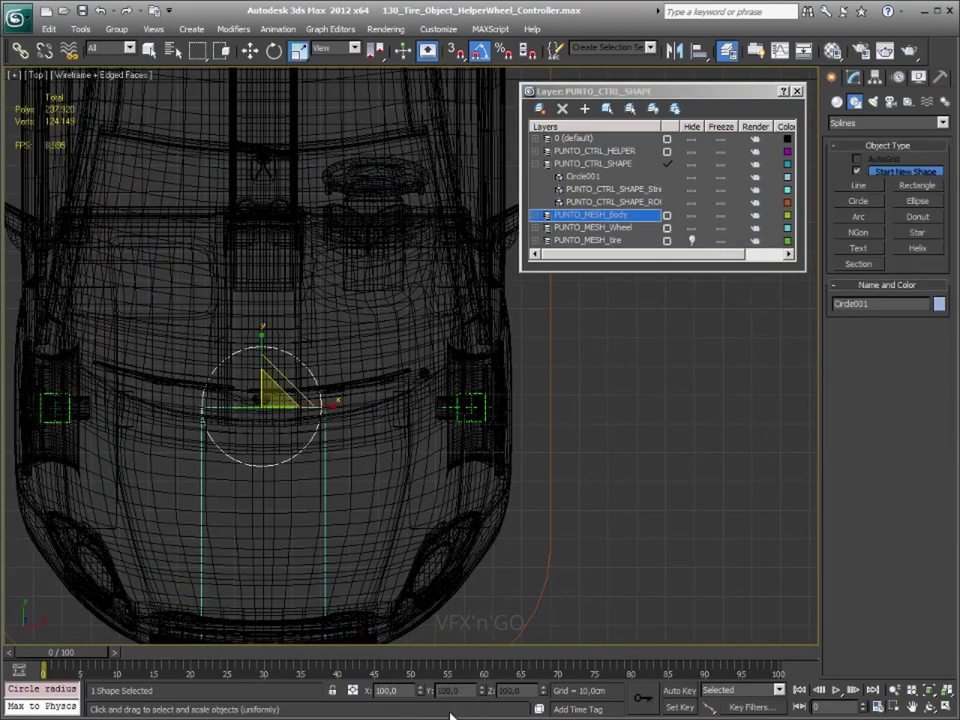
- Zero Circle001's X position and raise it above the body to Z 117,263 cm in Front view
left_click(250, 51)
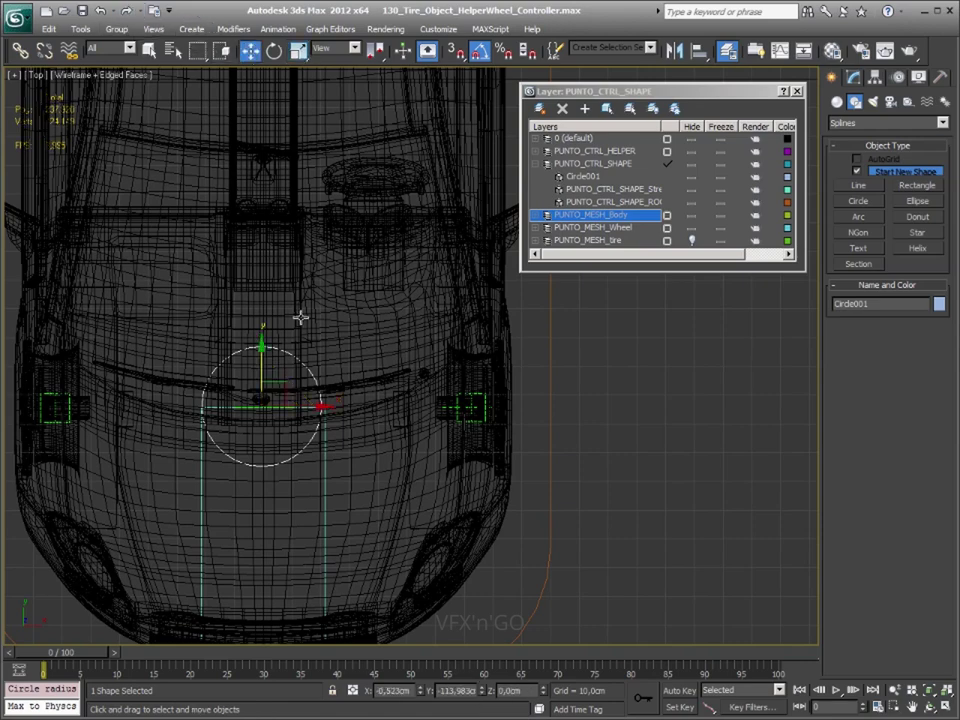
right_click(422, 691)
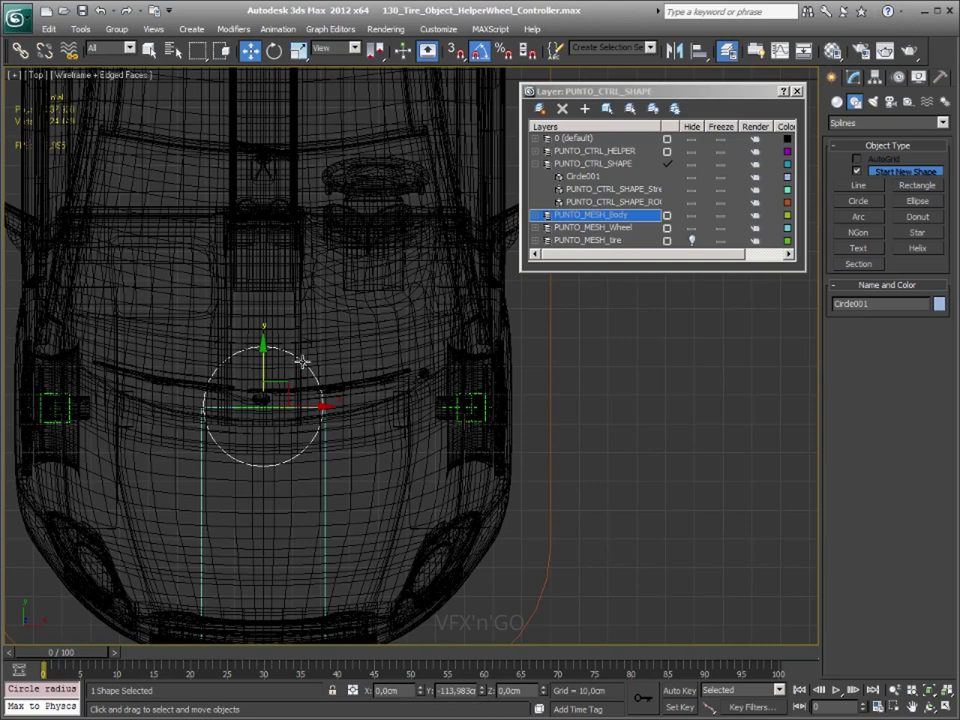
left_click_drag(266, 373, 266, 363)
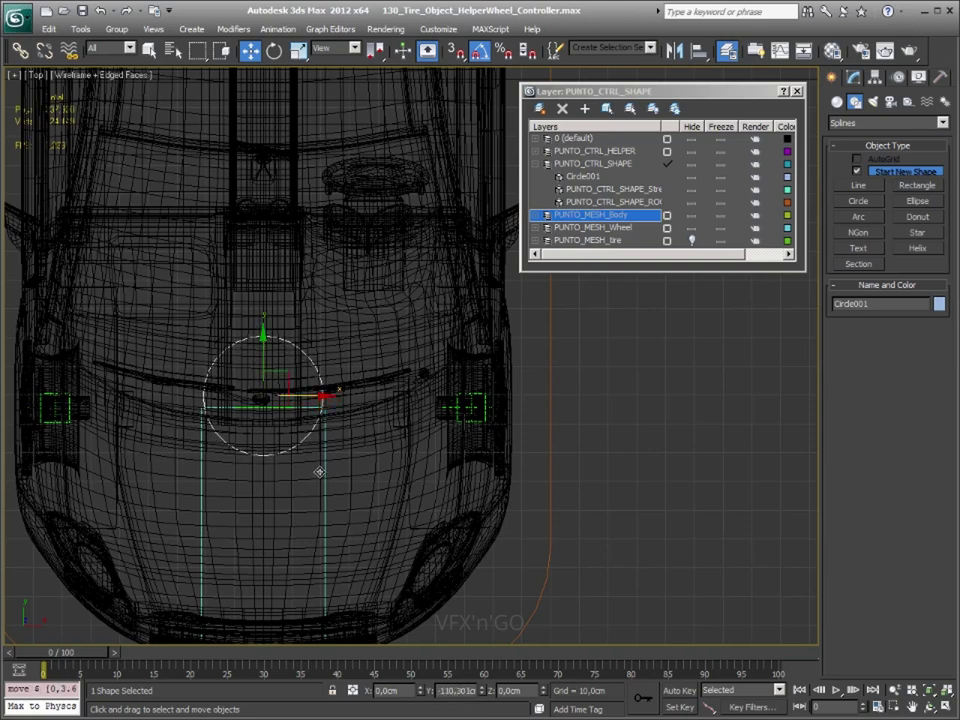
key("f")
scroll(358, 388, "down", 3)
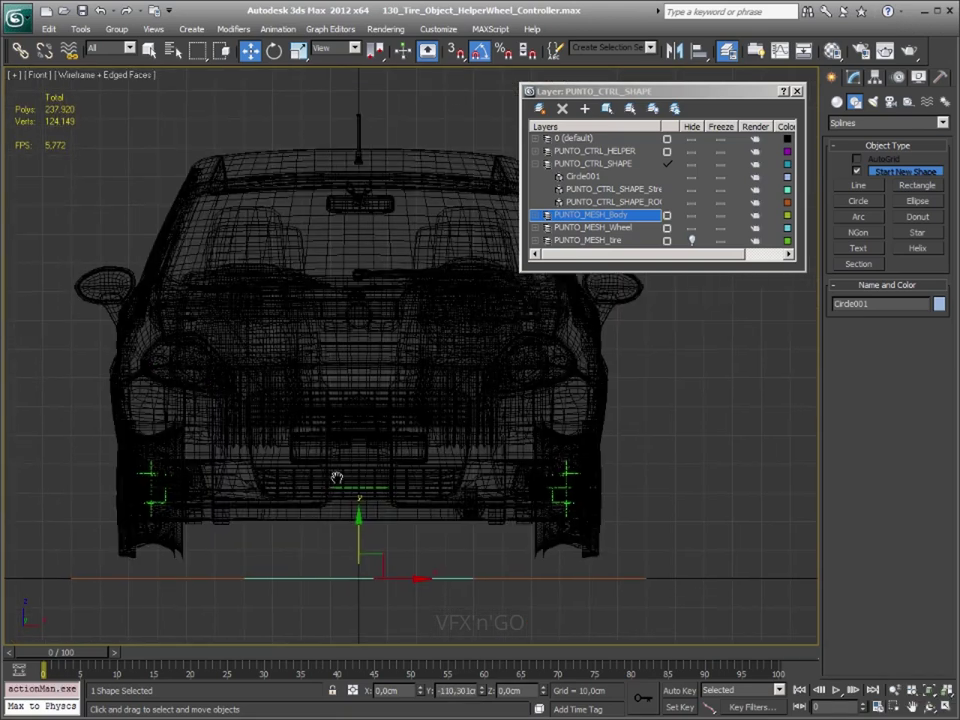
left_click_drag(360, 547, 380, 204)
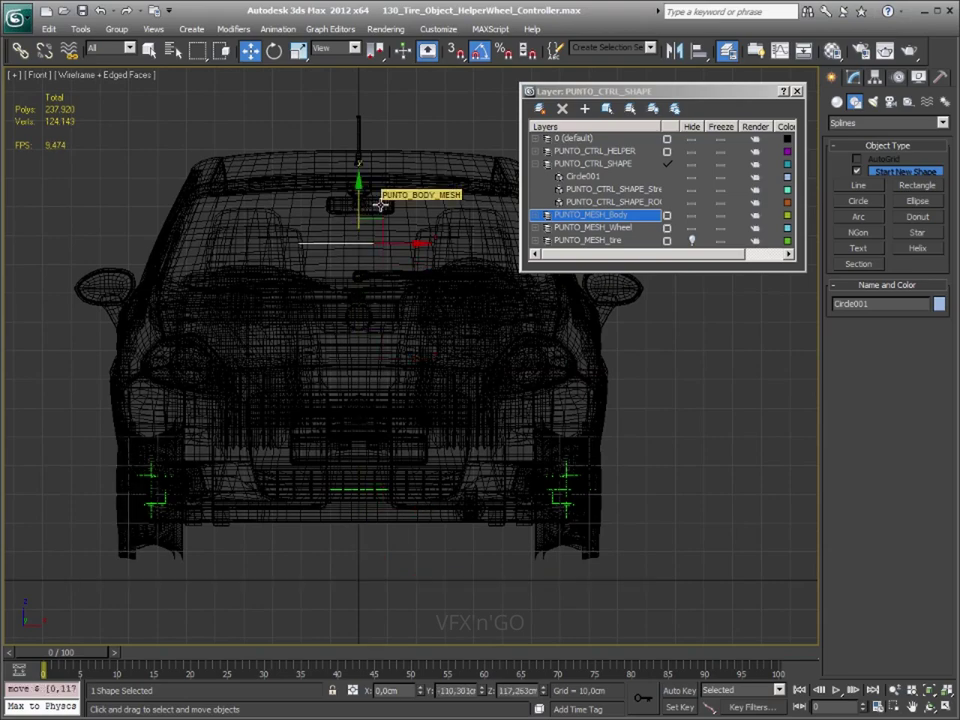
- In smooth-shaded Top view, move the circle along Y so it's centred over the hood
key("t")
scroll(380, 209, "down", 2)
scroll(358, 215, "down", 2)
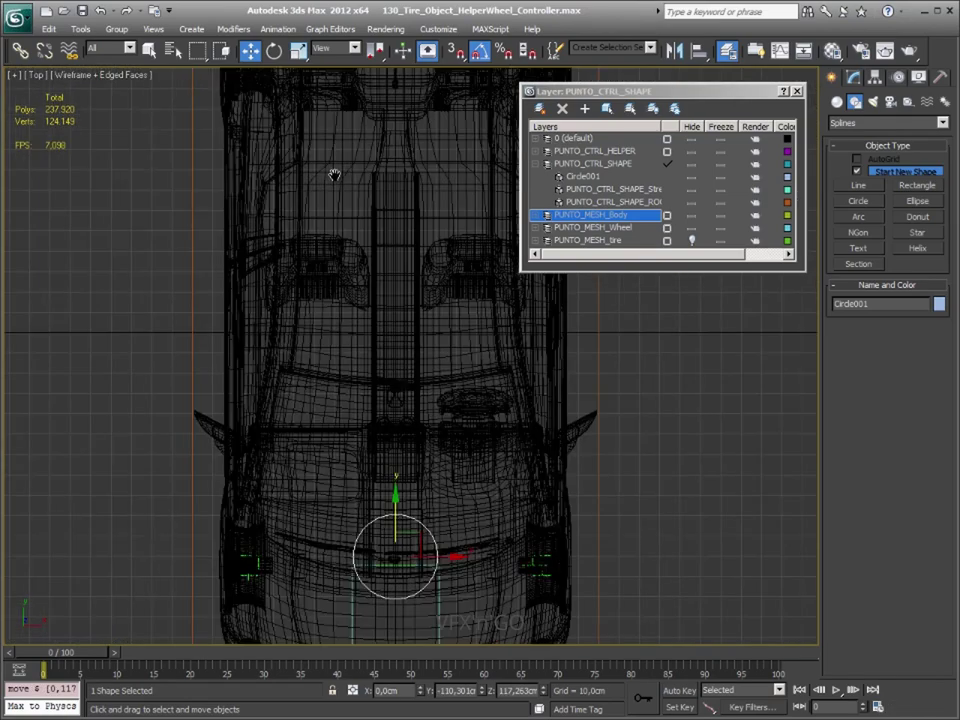
scroll(358, 215, "down", 2)
key("F3")
scroll(403, 304, "down", 1)
scroll(321, 364, "up", 2)
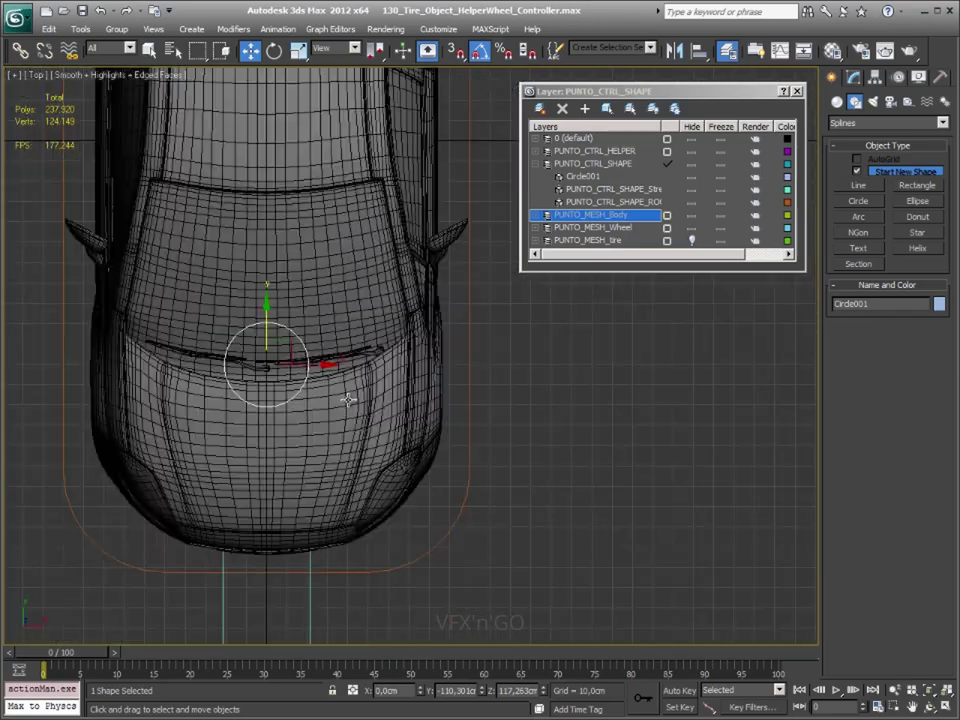
scroll(329, 378, "down", 3)
scroll(340, 335, "up", 3)
scroll(337, 332, "up", 2)
scroll(336, 332, "down", 2)
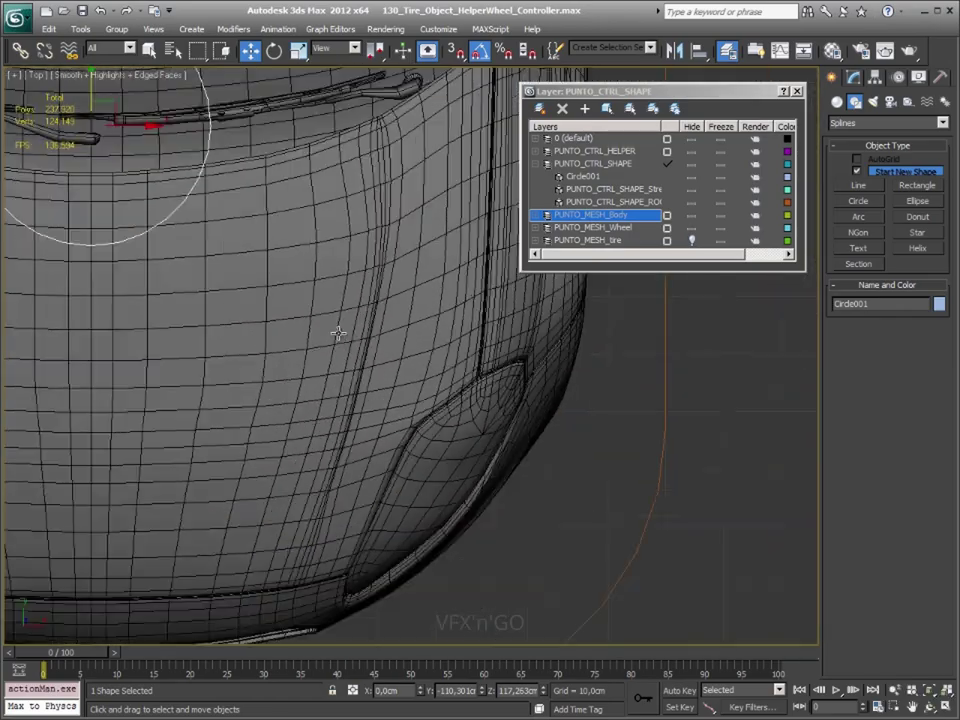
middle_click_drag(336, 332, 383, 329)
scroll(383, 329, "down", 3)
middle_click_drag(437, 349, 452, 369)
scroll(326, 207, "up", 2)
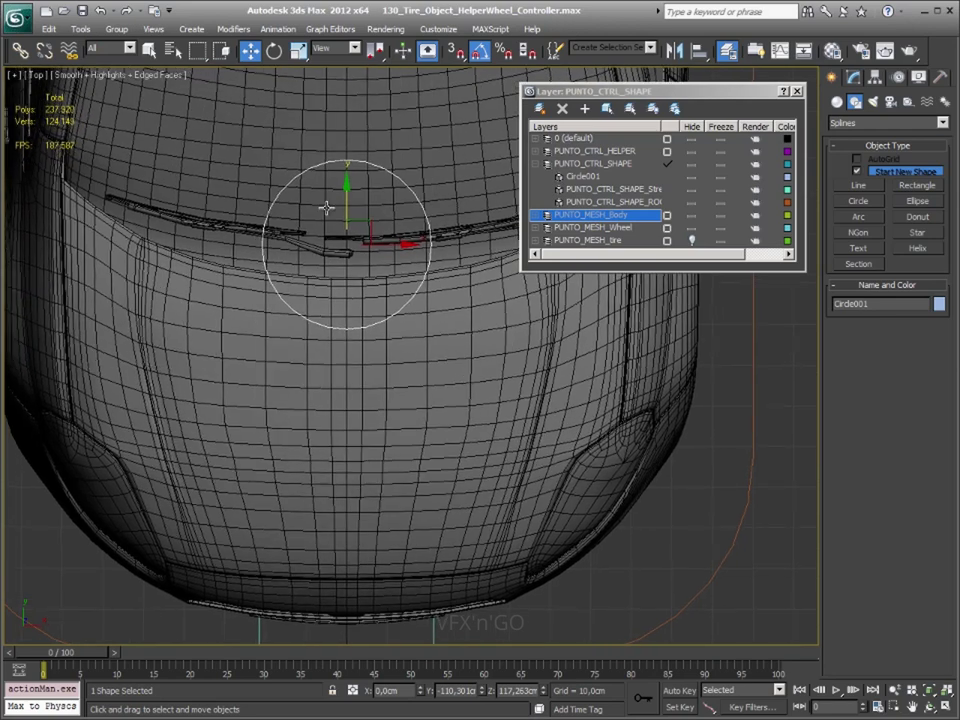
left_click_drag(341, 198, 374, 326)
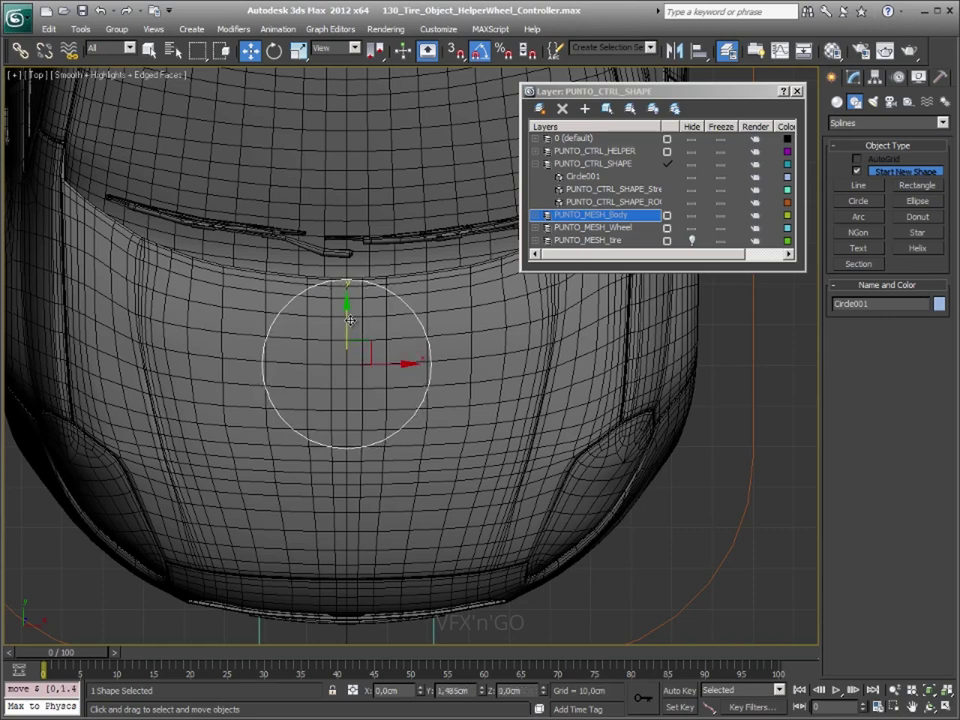
mouse_move(346, 326)
left_mouse_down()
mouse_move(350, 307)
mouse_move(357, 323)
left_mouse_up()
- Set Circle001's Radius parameter to 25 cm
key("7")
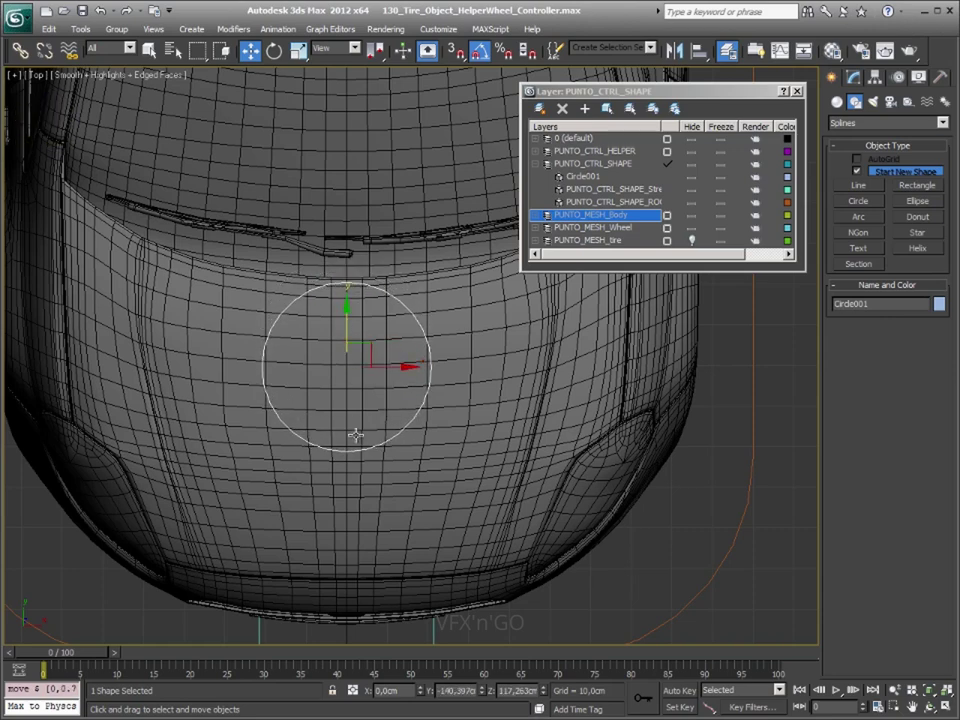
left_click(853, 77)
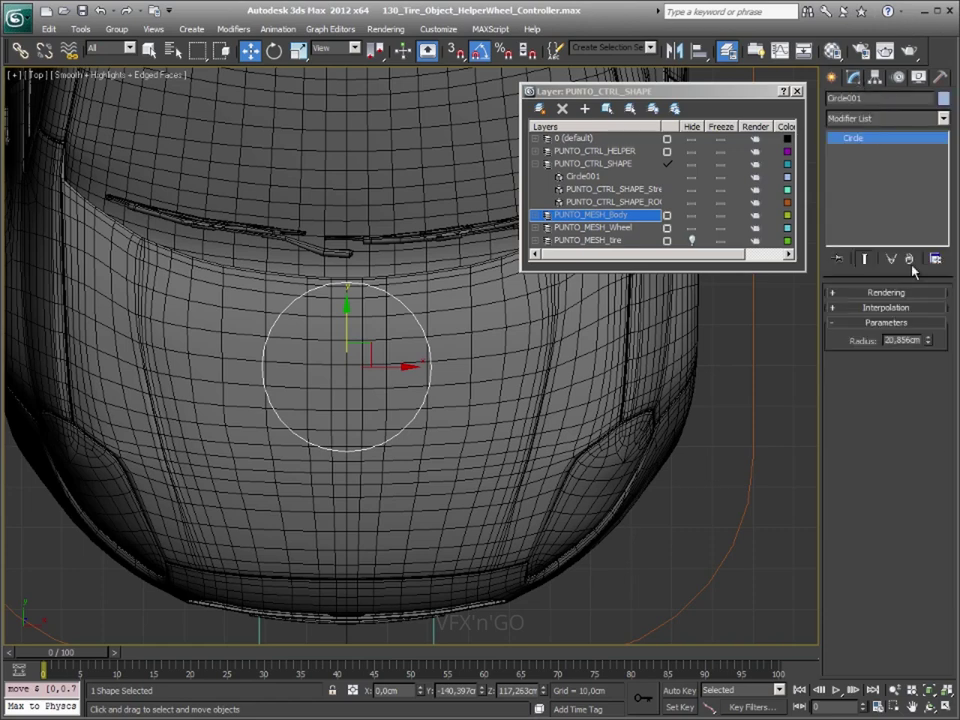
double_click(914, 340)
type("20")
key("Return")
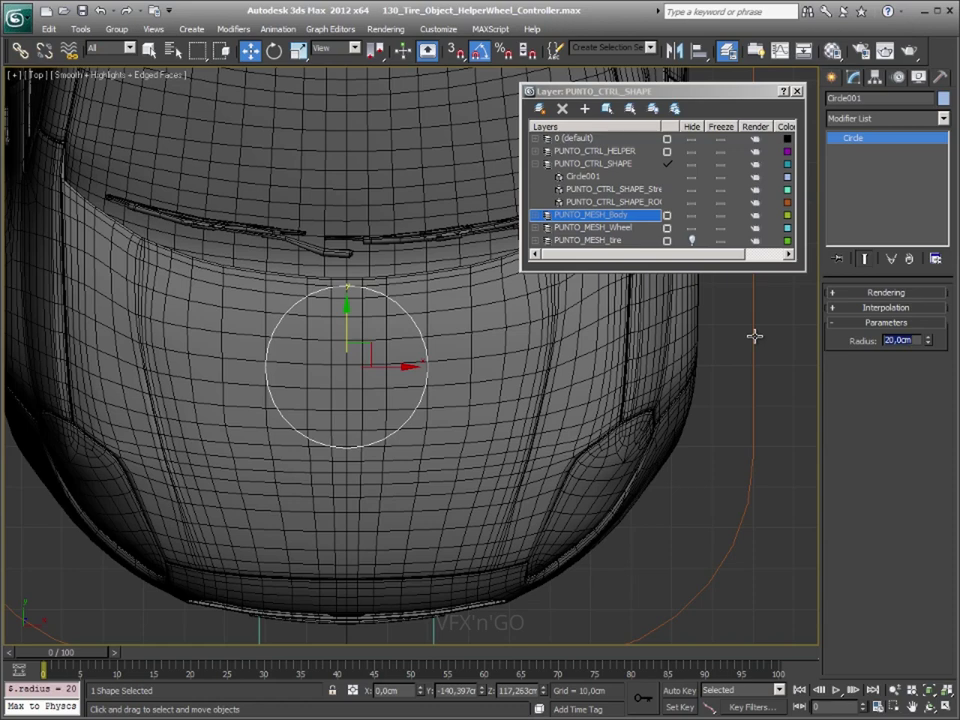
key("Return")
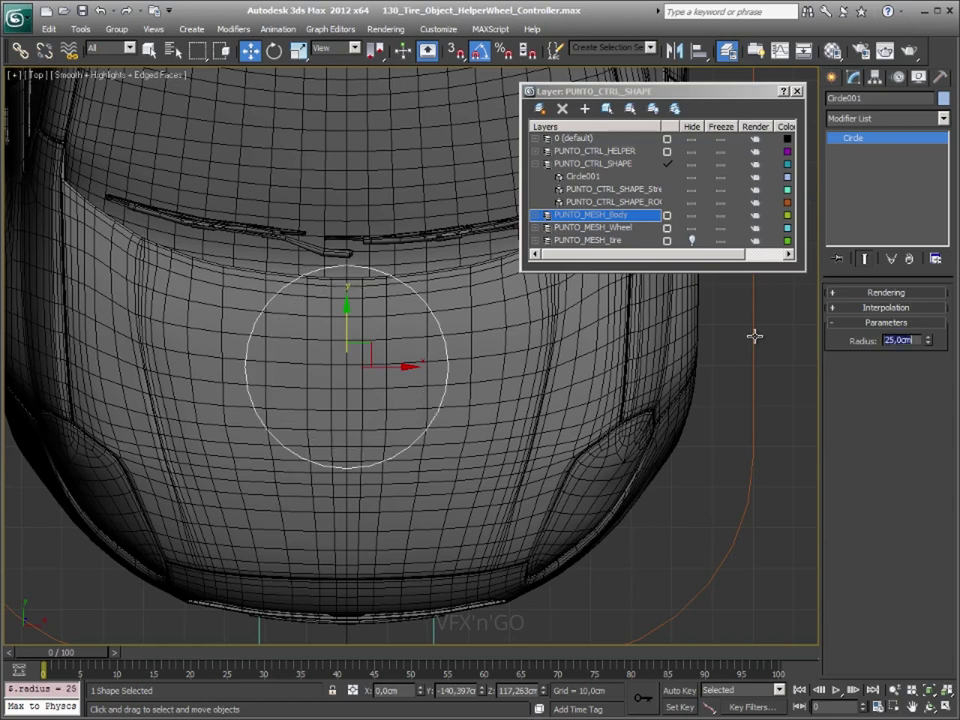
key("Return")
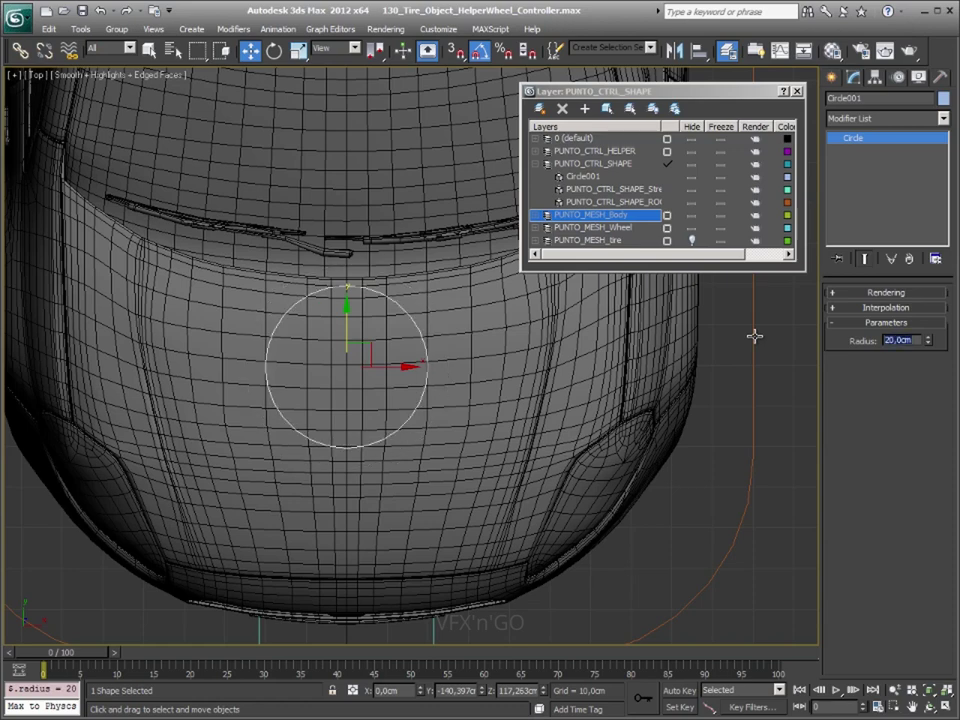
type("5")
key("Return")
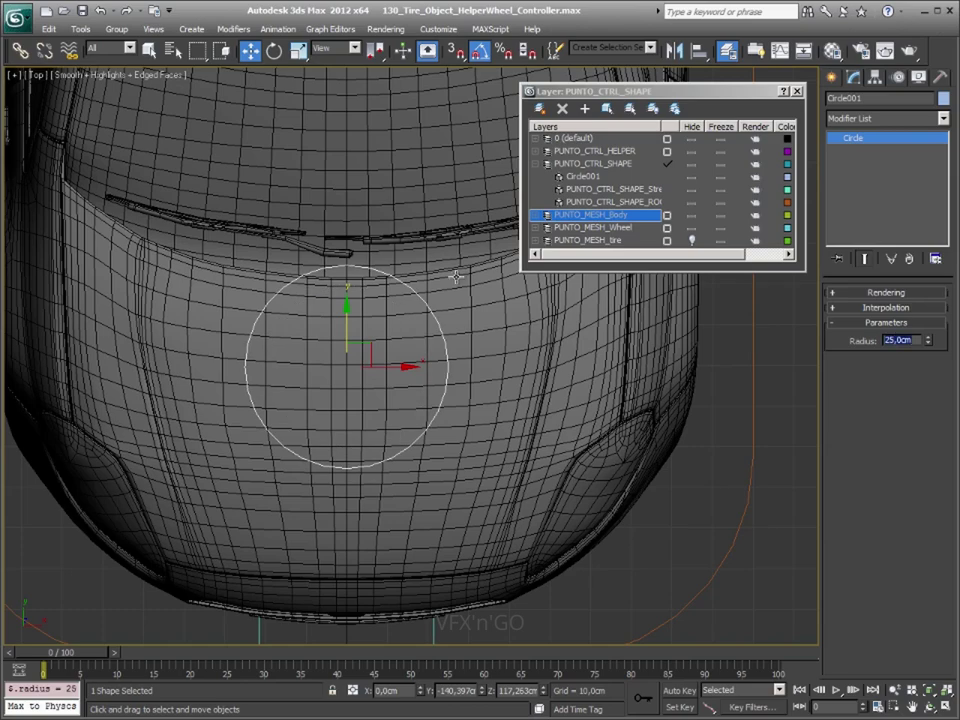
scroll(455, 277, "down", 2)
scroll(455, 277, "down", 2)
- Isolate Circle001 from the car with Isolate Selection and frame it in the viewport
key("7")
middle_click_drag(405, 330, 388, 348)
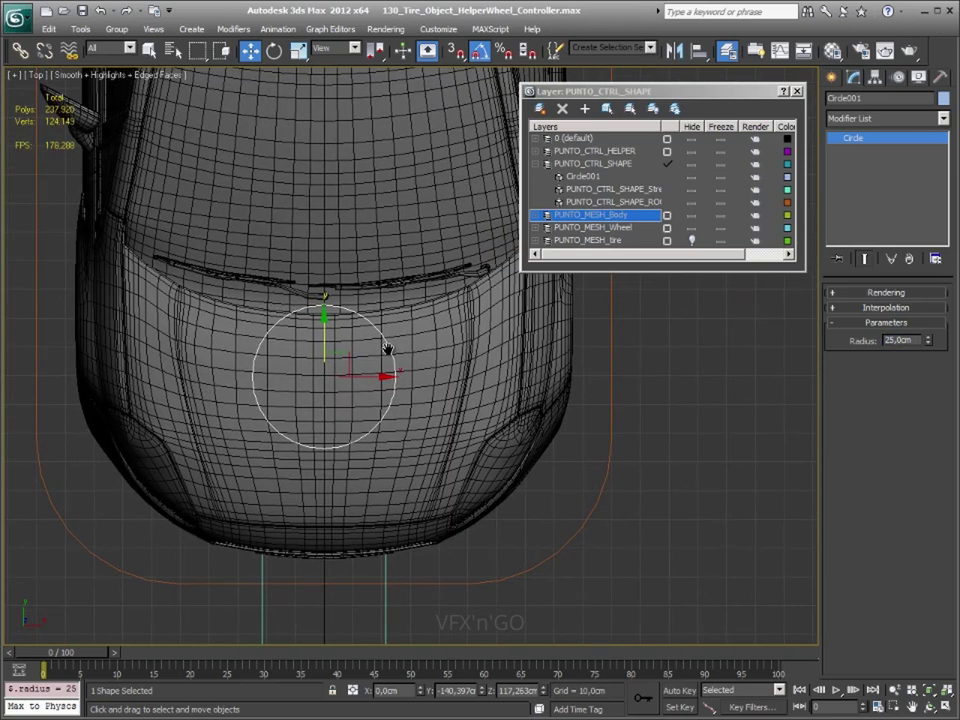
right_click(387, 344)
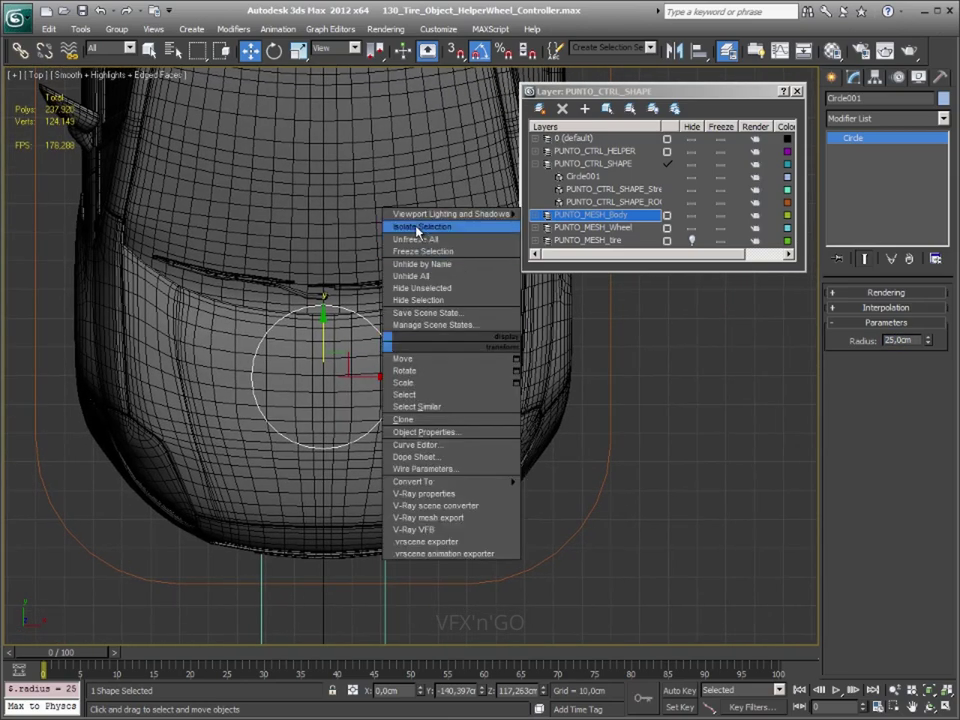
left_click(417, 228)
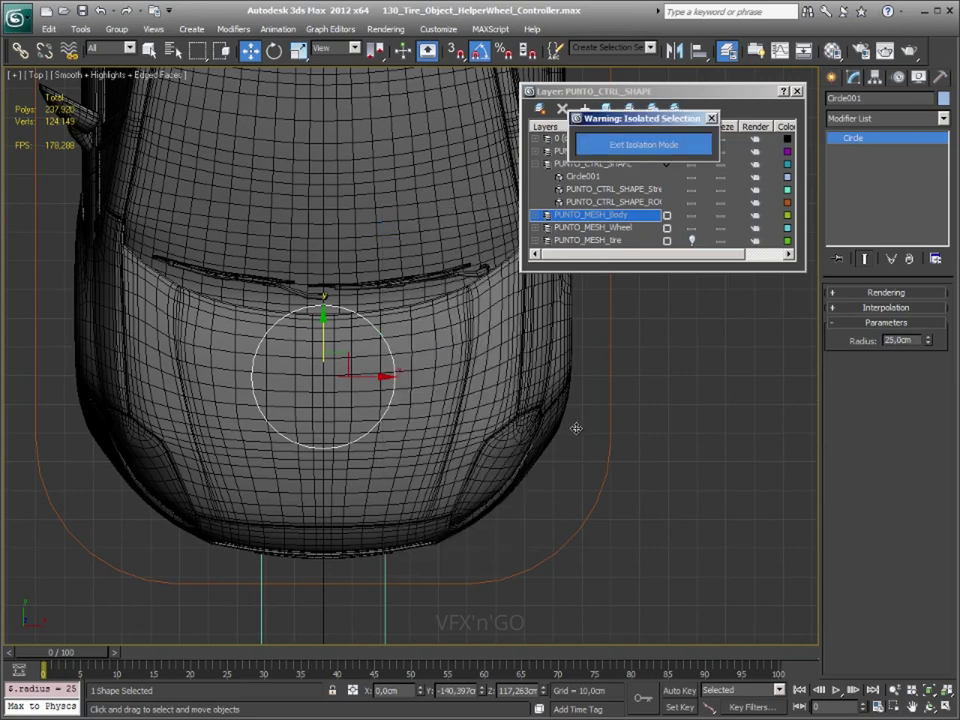
middle_click_drag(606, 396, 414, 396)
scroll(414, 396, "down", 2)
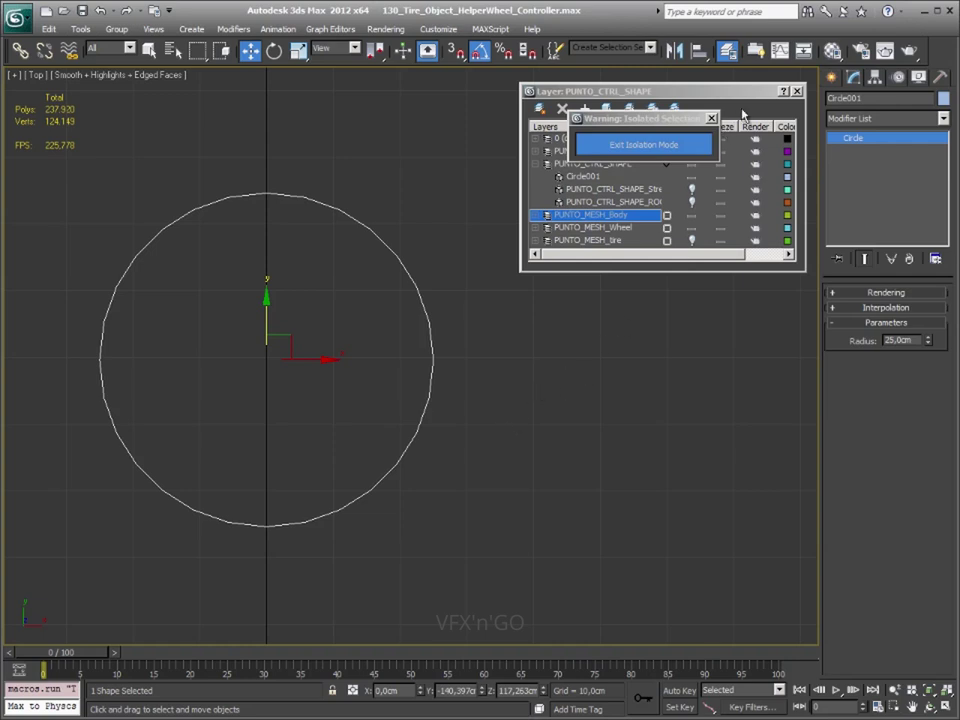
- Start the Line tool and enable Grid Points snapping, leaving space beside the circle
left_click(829, 77)
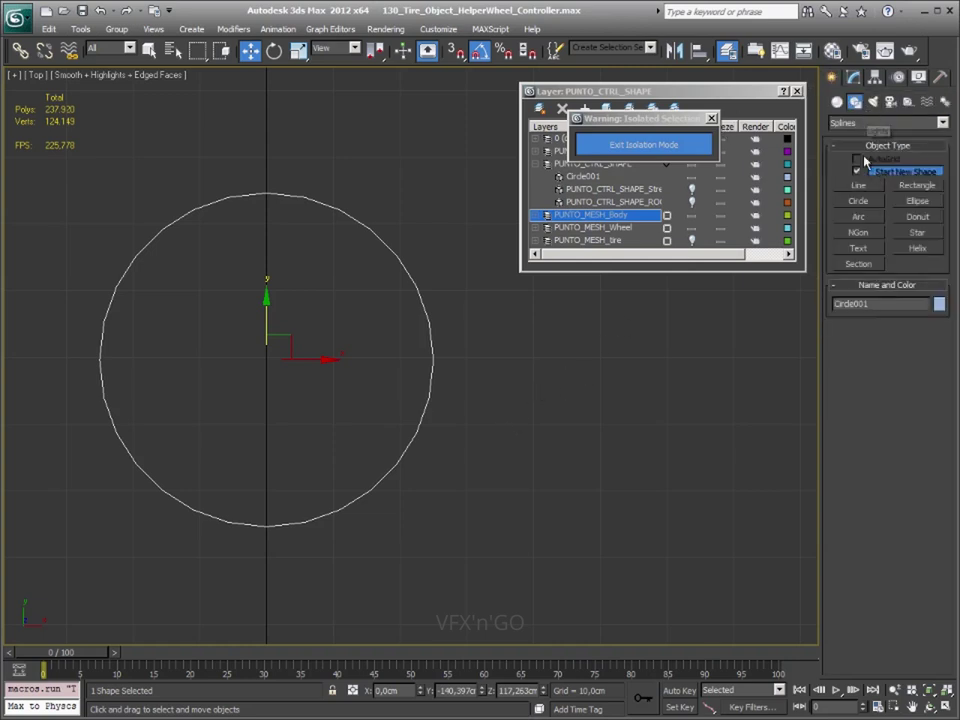
left_click(858, 185)
middle_click_drag(551, 429, 349, 435)
scroll(349, 435, "down", 4)
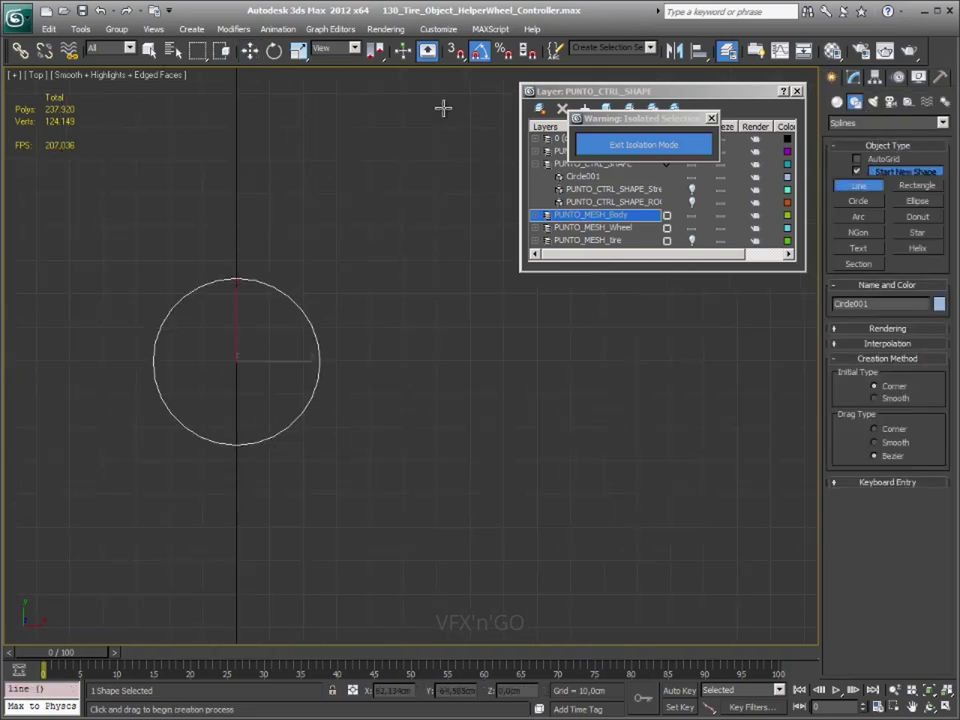
right_click(456, 50)
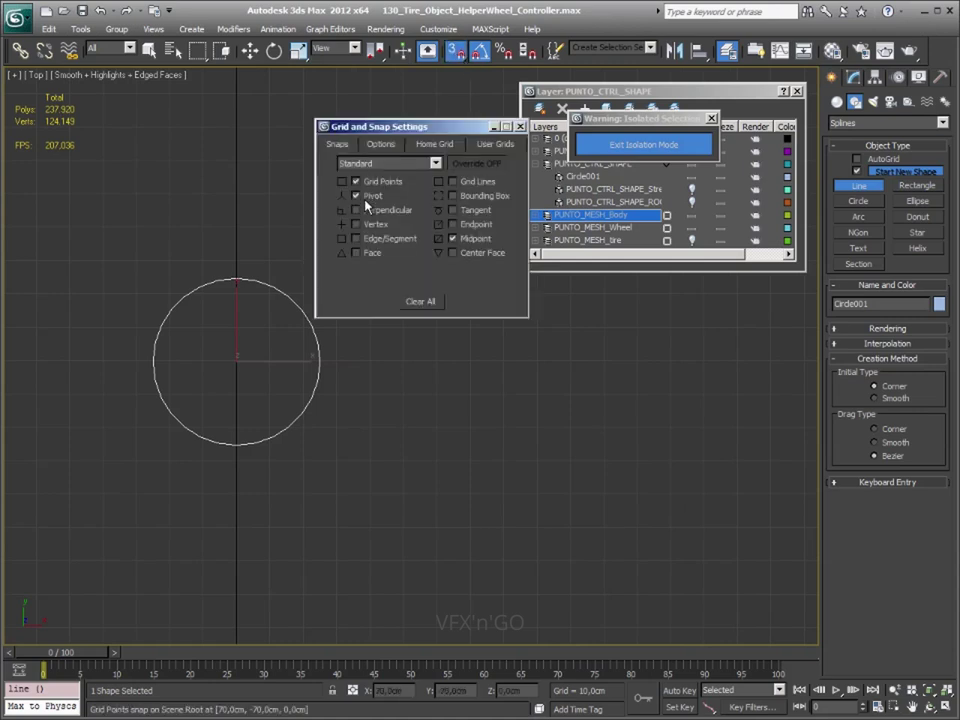
left_click_drag(430, 126, 110, 136)
middle_click_drag(531, 438, 463, 460)
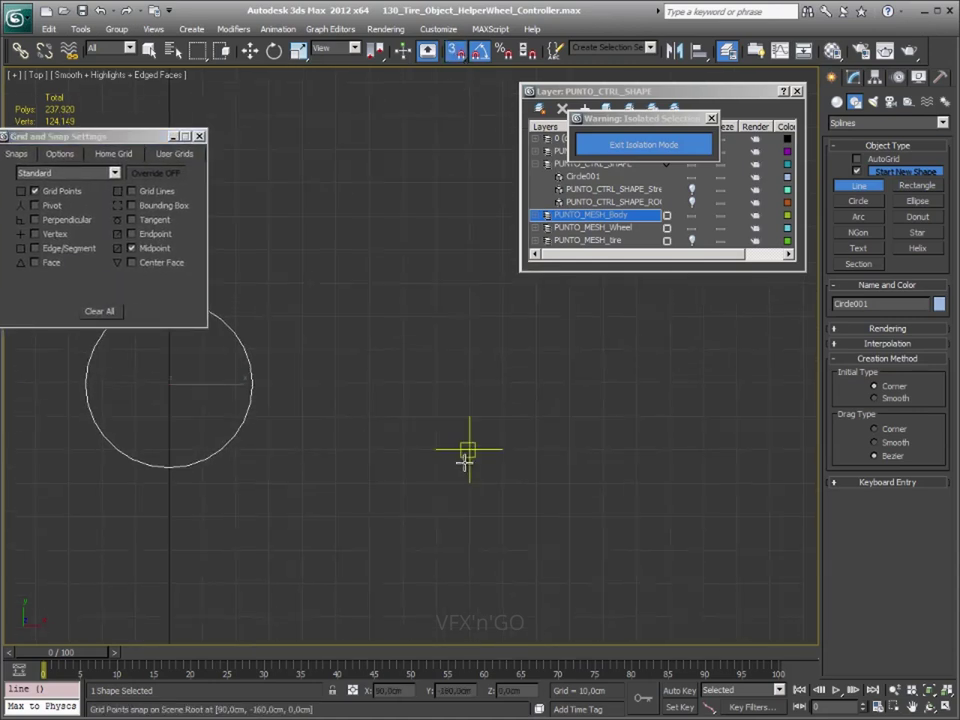
- Click grid points to outline a right-pointing arrow shaft and head as Line001
left_click(402, 383)
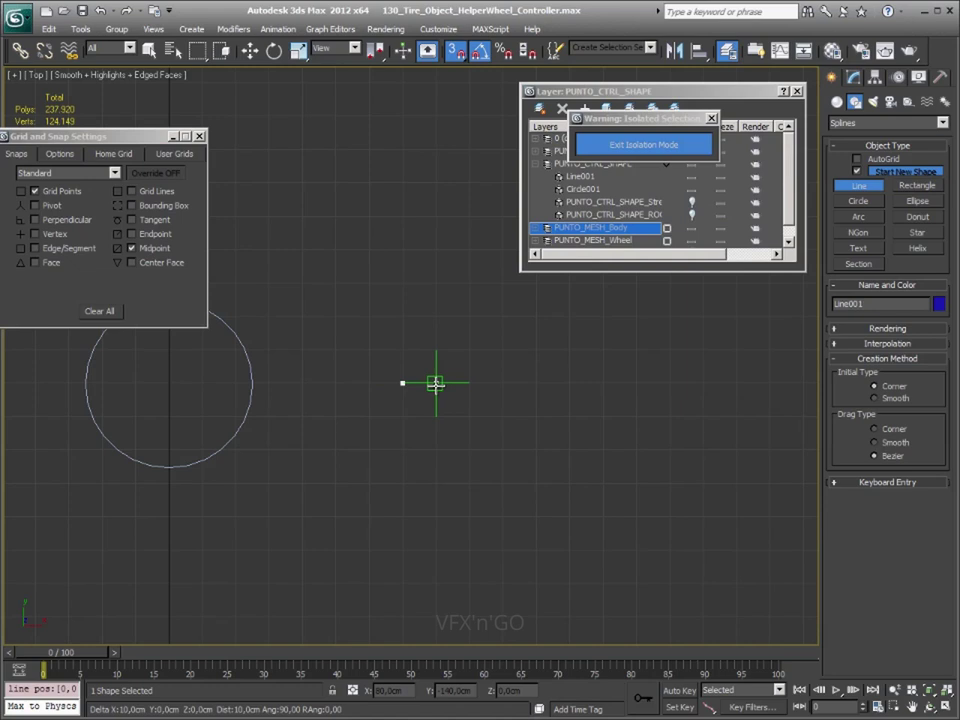
left_click(502, 383)
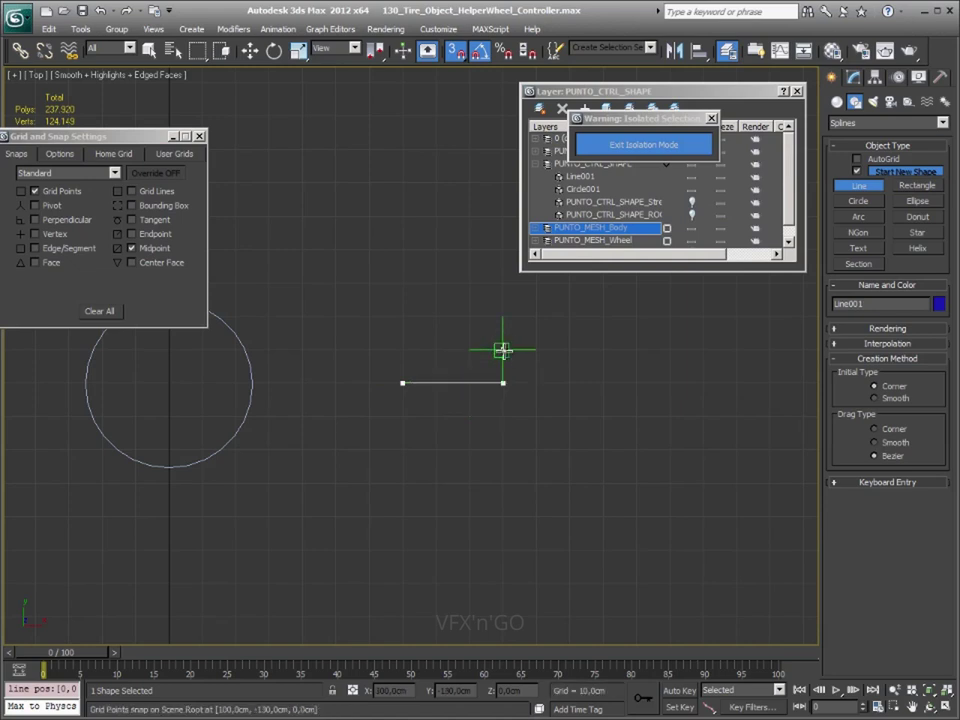
left_click(502, 350)
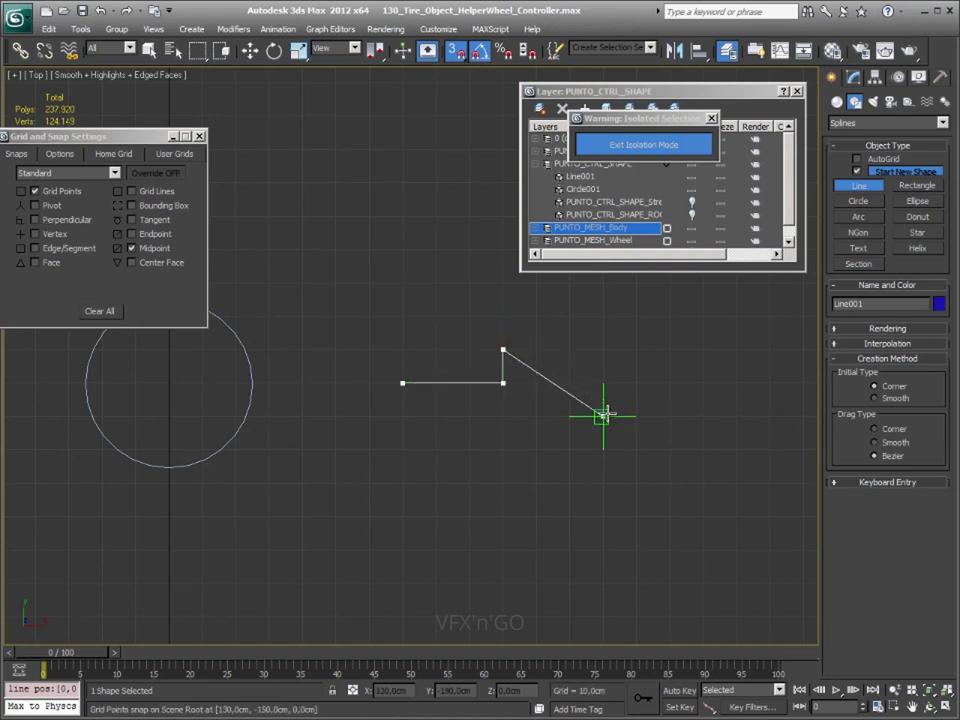
left_click(602, 416)
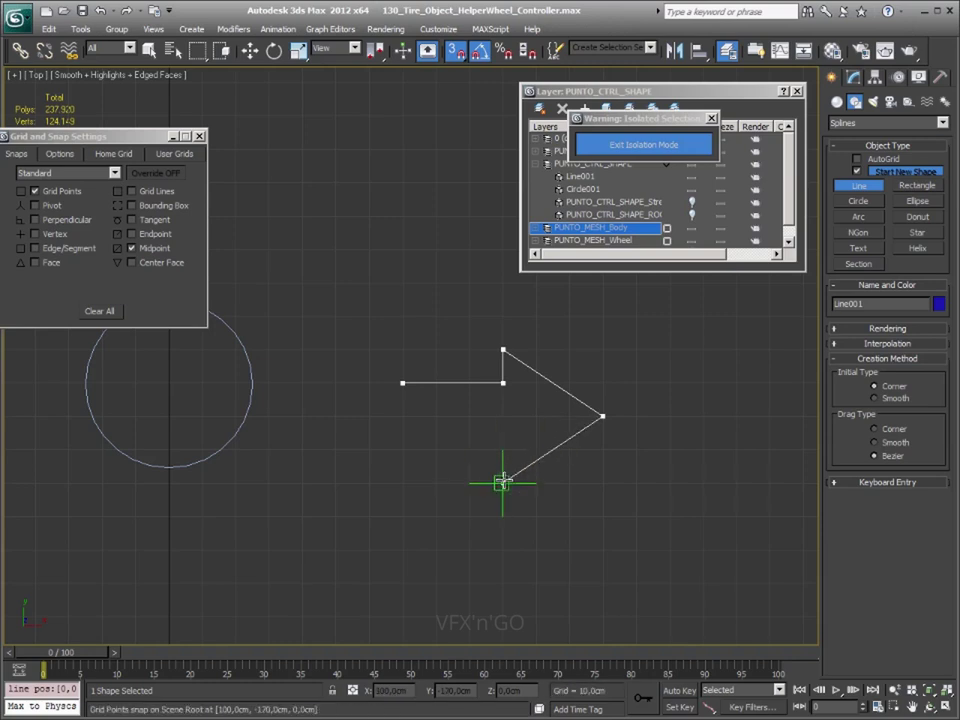
- Shift-clone the arrow, then delete the unwanted copy
key("w")
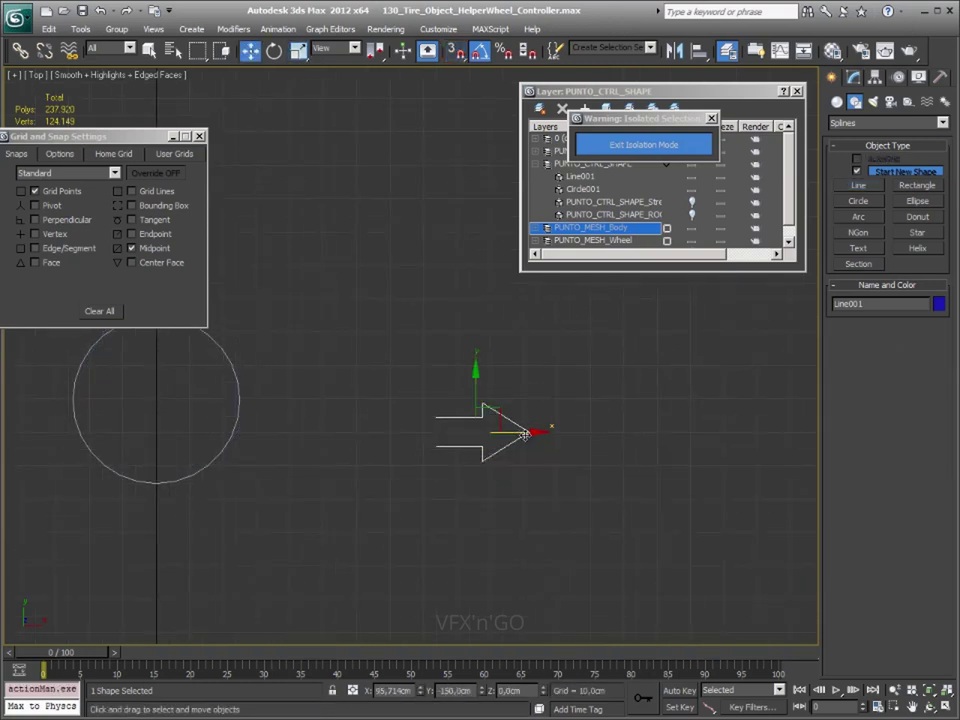
mouse_move(519, 431)
left_mouse_down()
mouse_move(409, 431)
mouse_move(436, 457)
left_mouse_up()
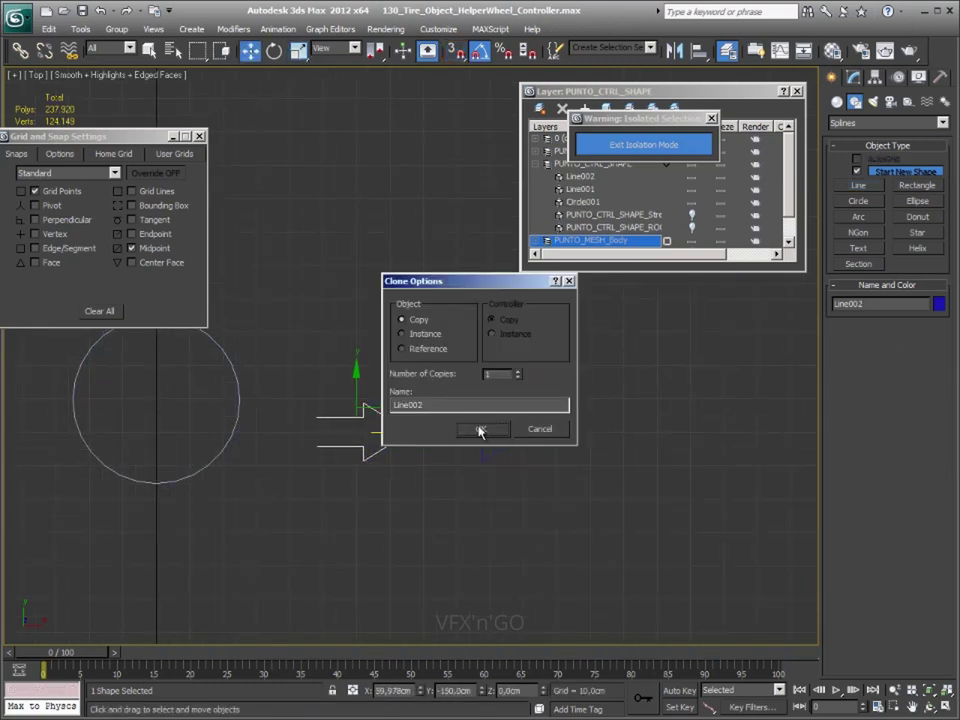
left_click(480, 430)
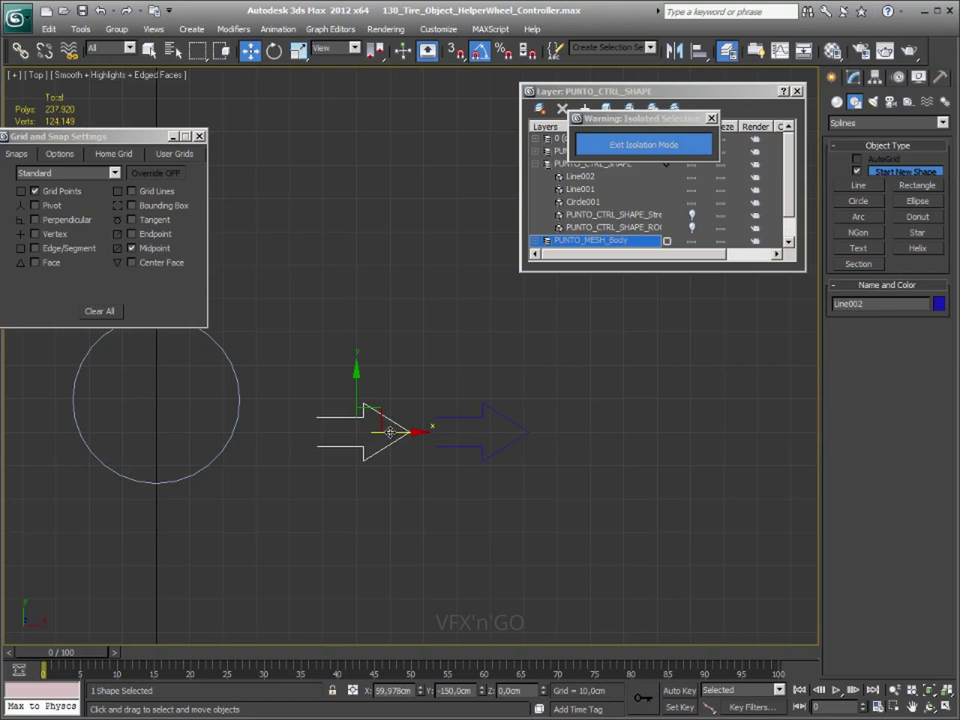
key("Delete")
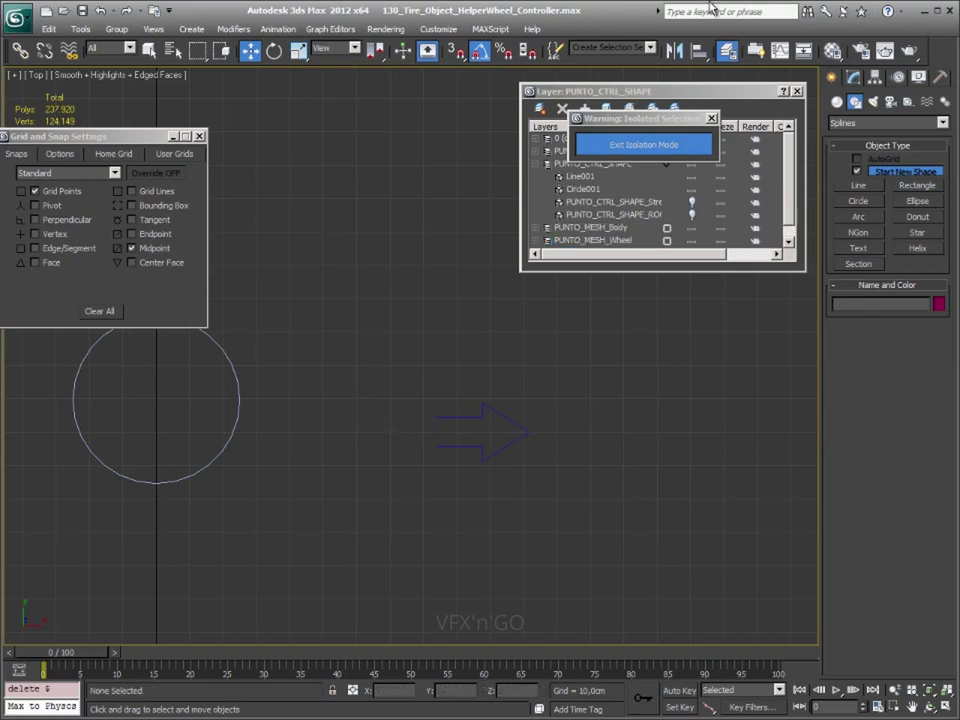
- Mirror the arrow on X as a copy with a negative offset, placing Line002 to the left
left_click(505, 417)
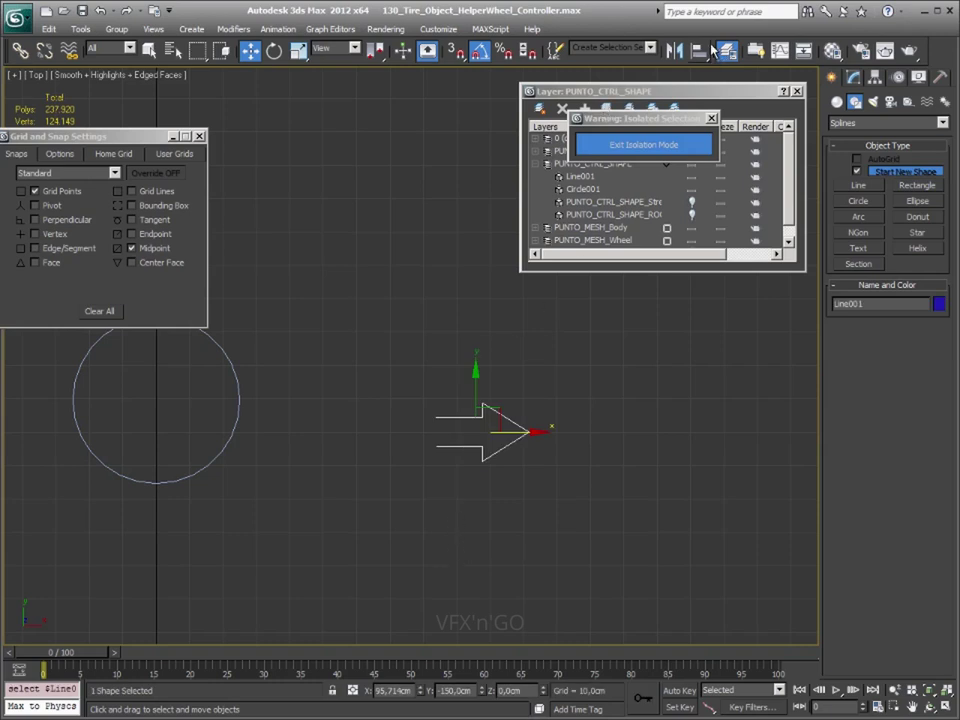
left_click(676, 50)
left_click_drag(517, 242, 311, 247)
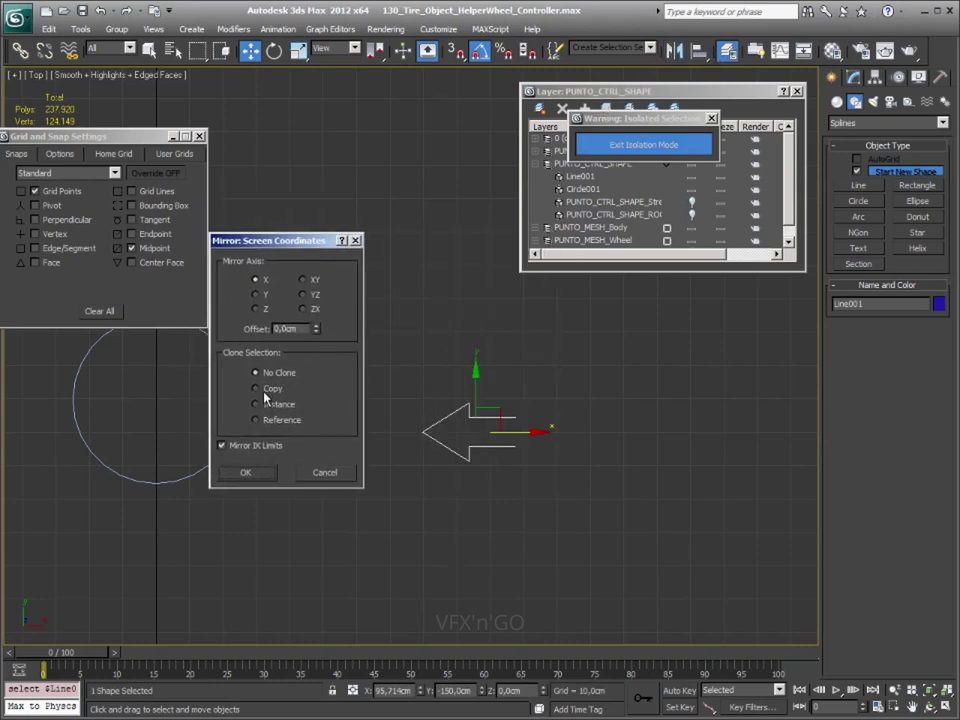
left_click(265, 391)
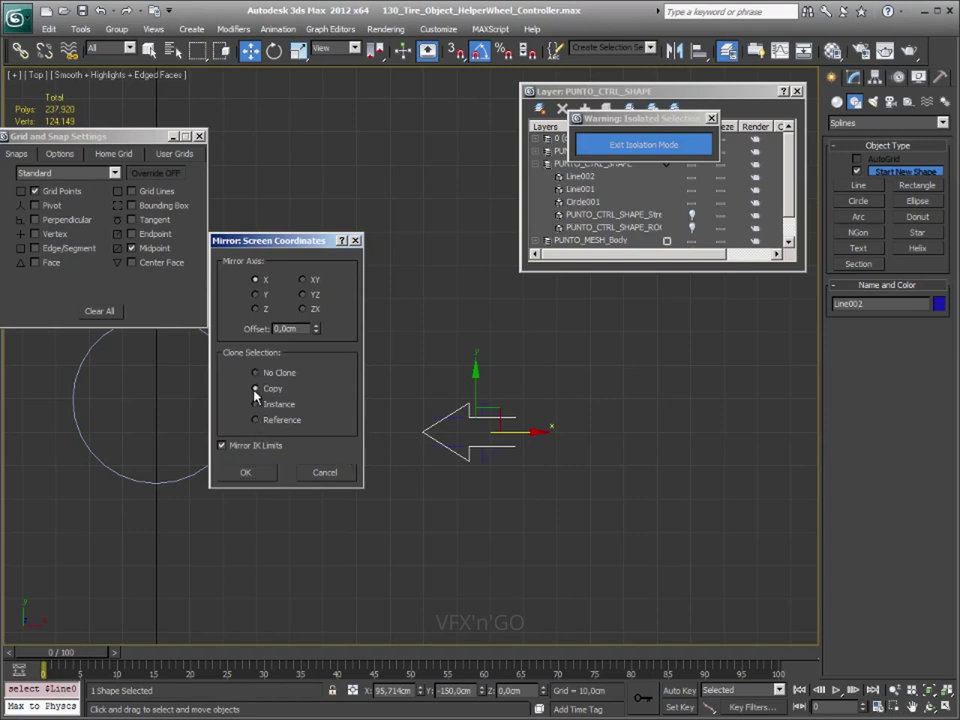
left_click_drag(316, 333, 316, 345)
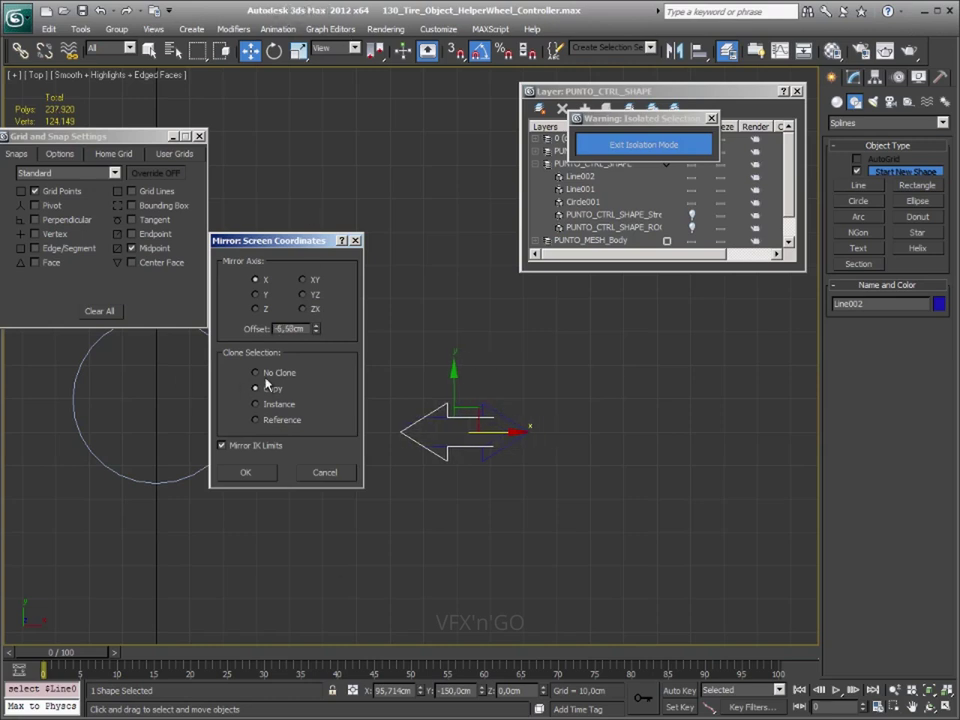
mouse_move(316, 329)
left_mouse_down()
mouse_move(321, 581)
mouse_move(330, 574)
left_mouse_up()
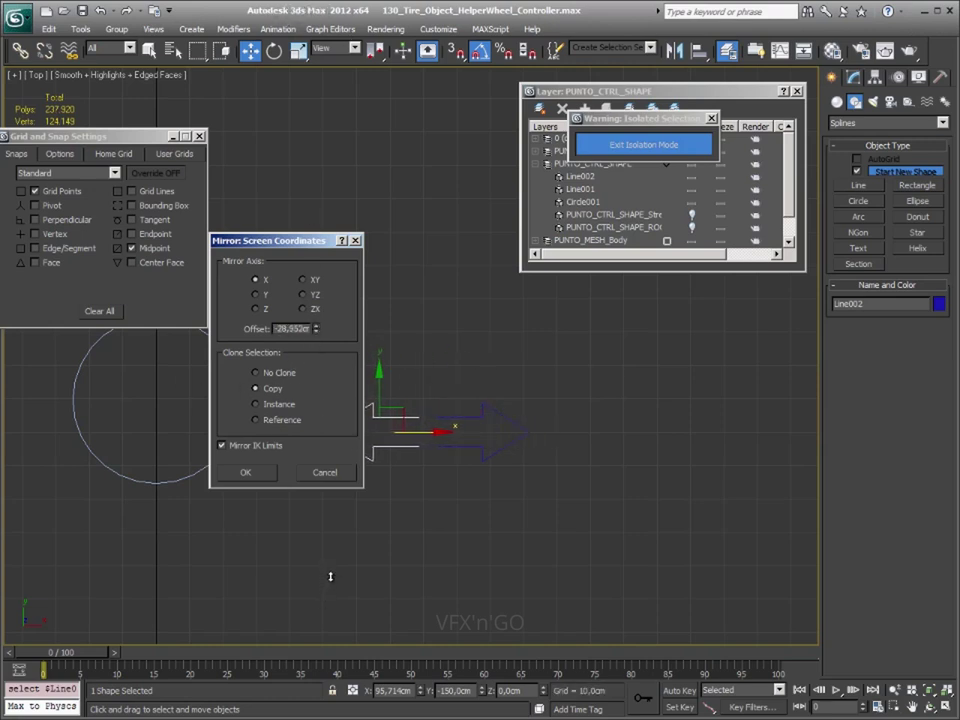
left_click(245, 472)
- Select the left-pointing arrow copy Line002
scroll(411, 400, "up", 2)
scroll(405, 471, "up", 1)
left_click(405, 471)
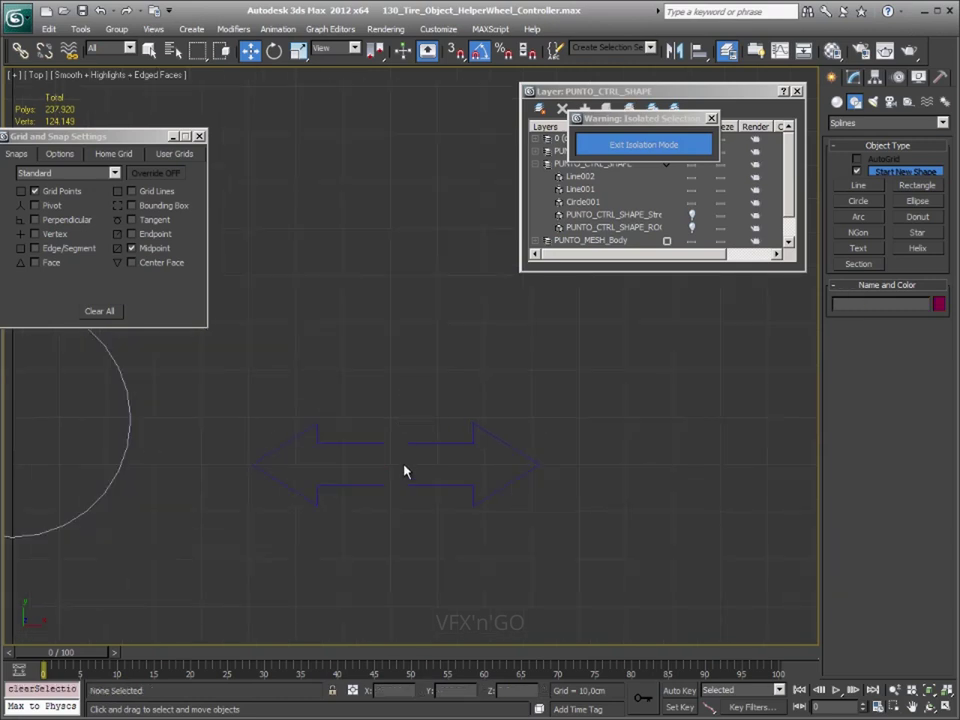
left_click(380, 438)
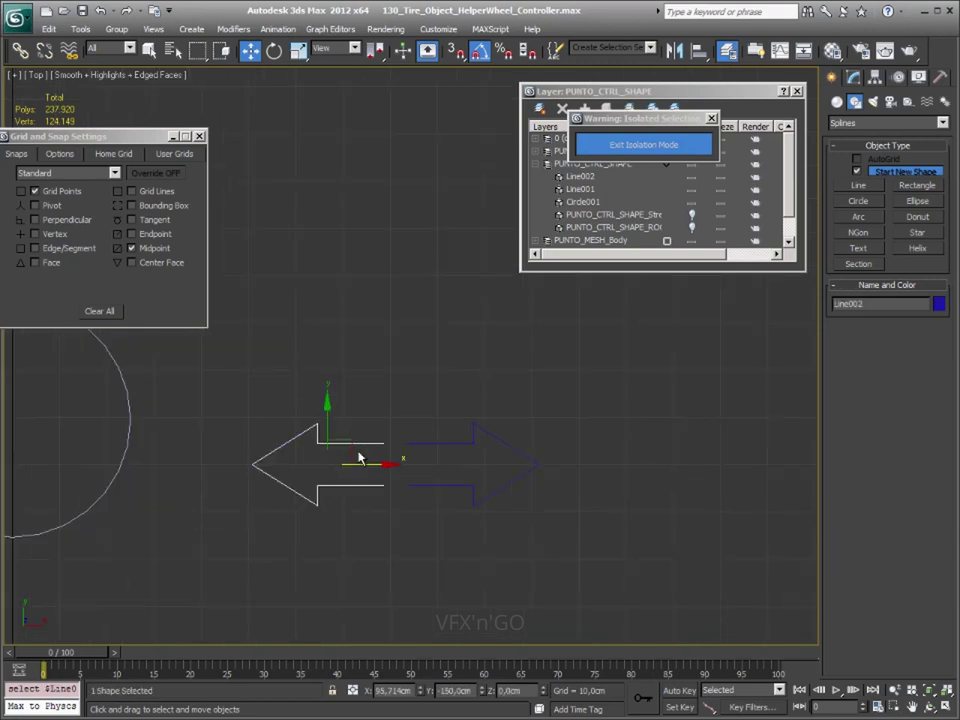
- Attach the blue right arrow Line001 into Line002 as one double-headed shape
left_click(874, 78)
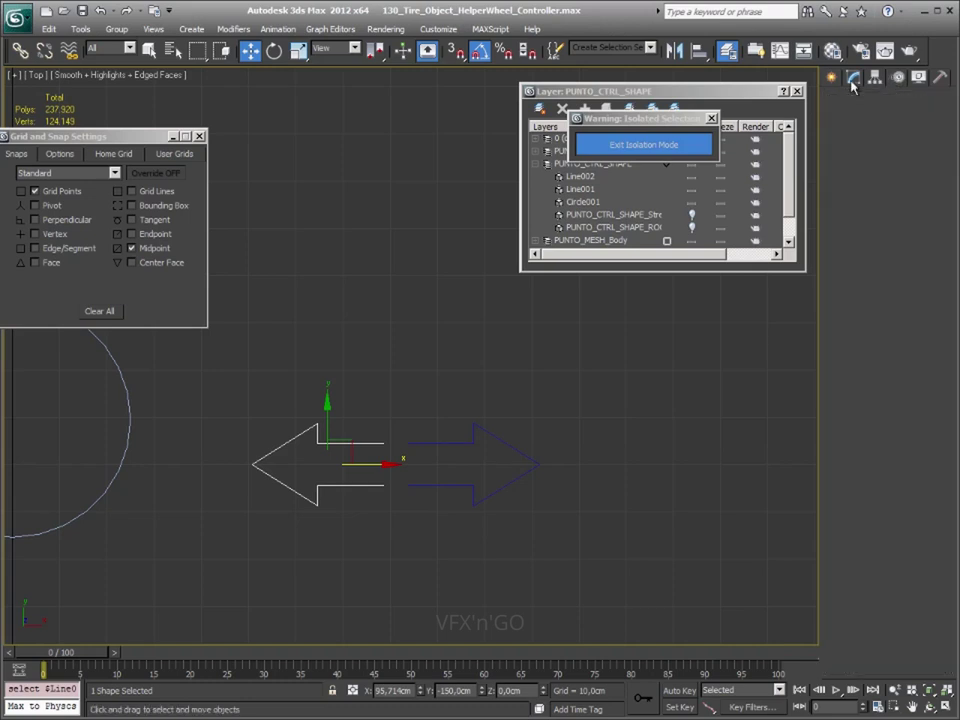
left_click(853, 77)
middle_click_drag(382, 464, 520, 460)
left_click_drag(520, 460, 502, 460)
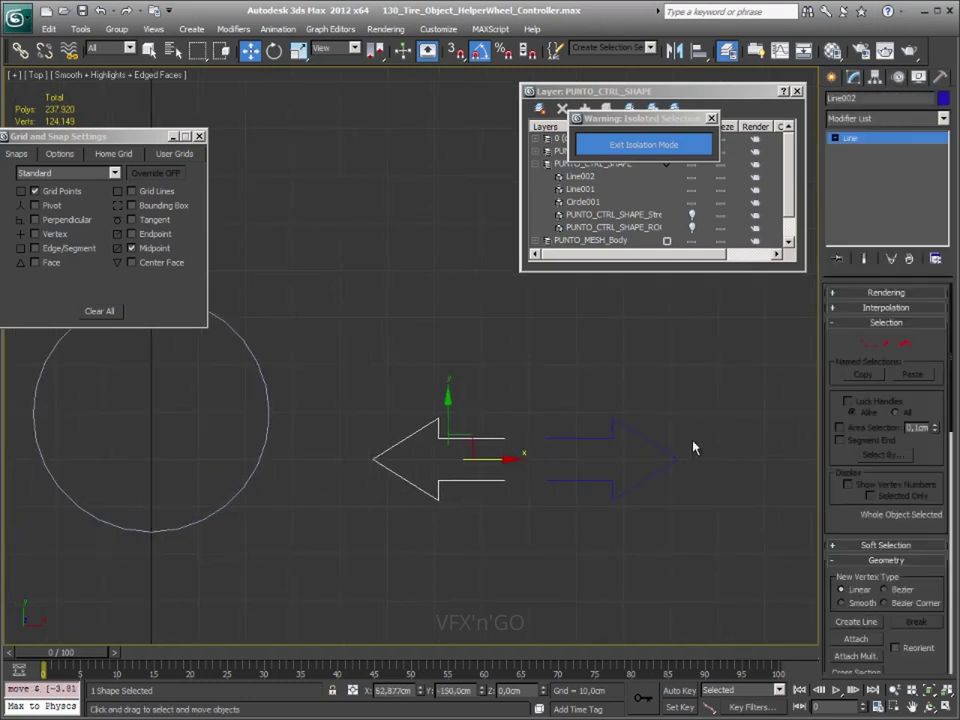
middle_click_drag(720, 445, 695, 439)
scroll(885, 480, "down", 1)
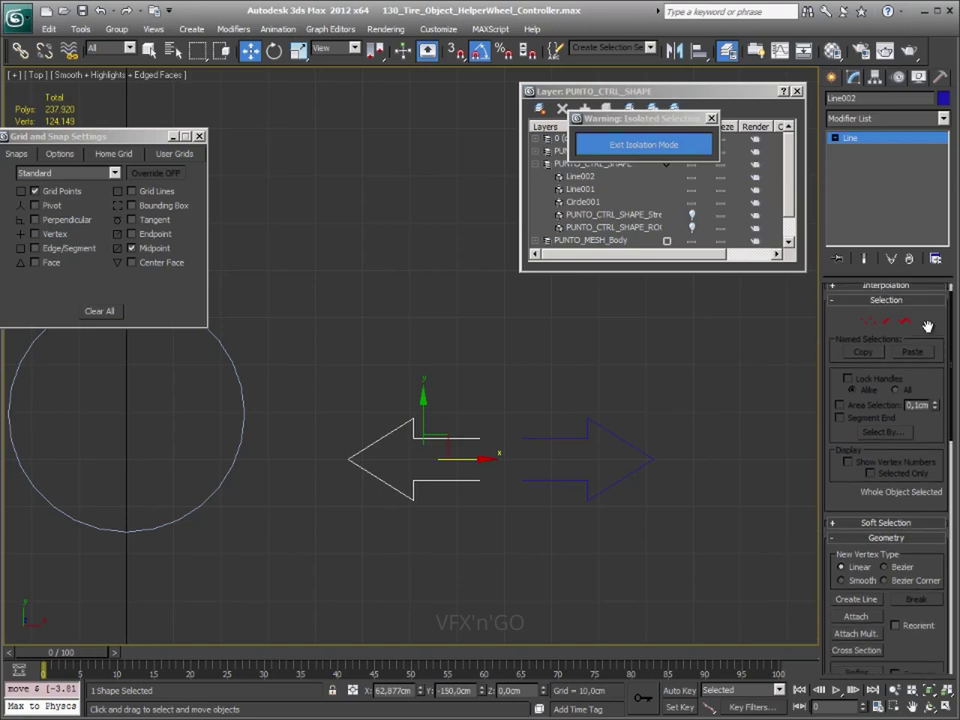
right_click(885, 514)
left_click(838, 512)
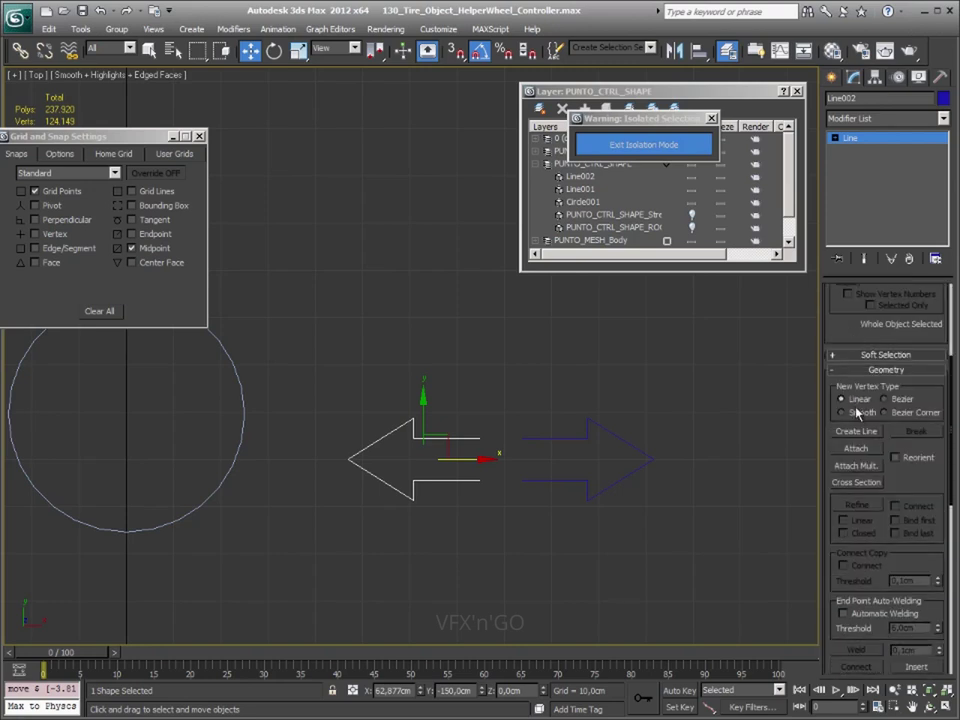
scroll(858, 400, "down", 5)
left_click(856, 380)
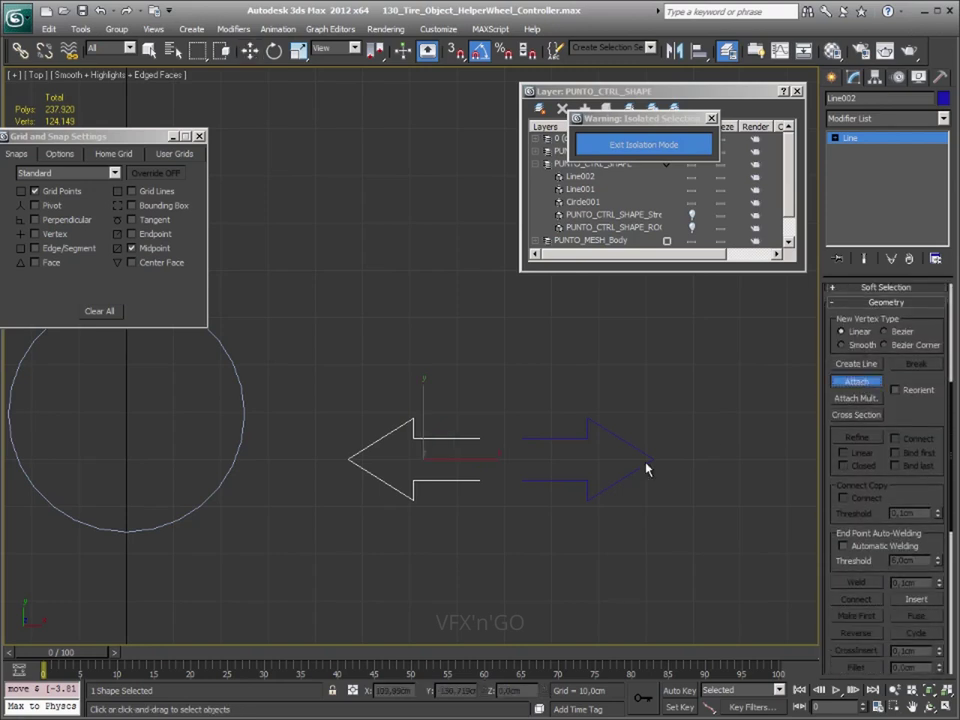
left_click(593, 440)
- Centre the double arrow's pivot on the object using Affect Pivot Only > Center to Object
key("w")
left_click(873, 78)
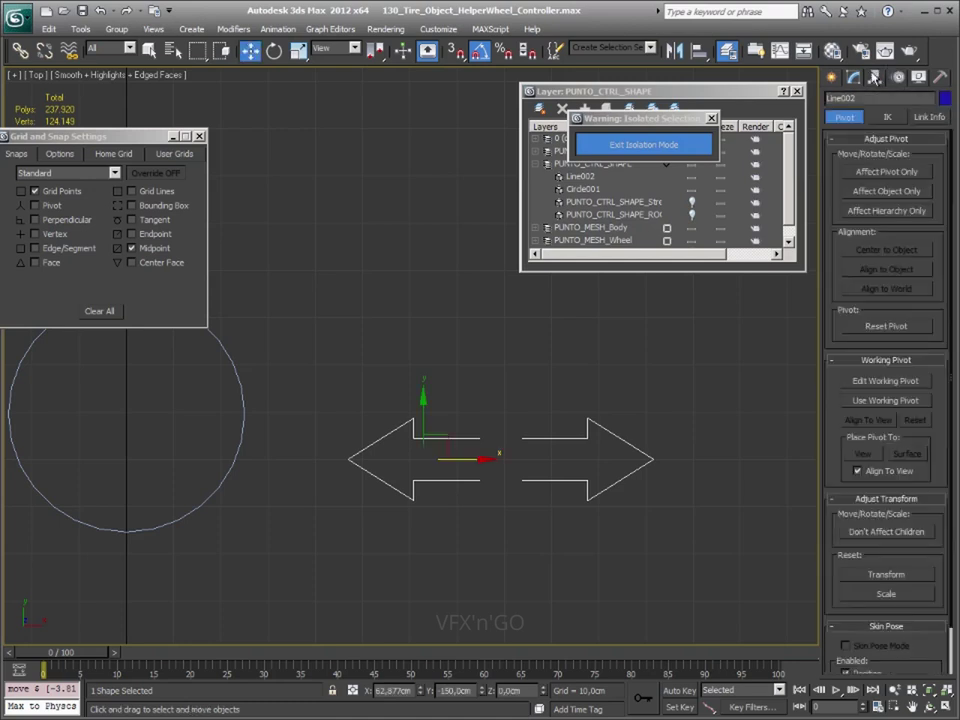
left_click(896, 174)
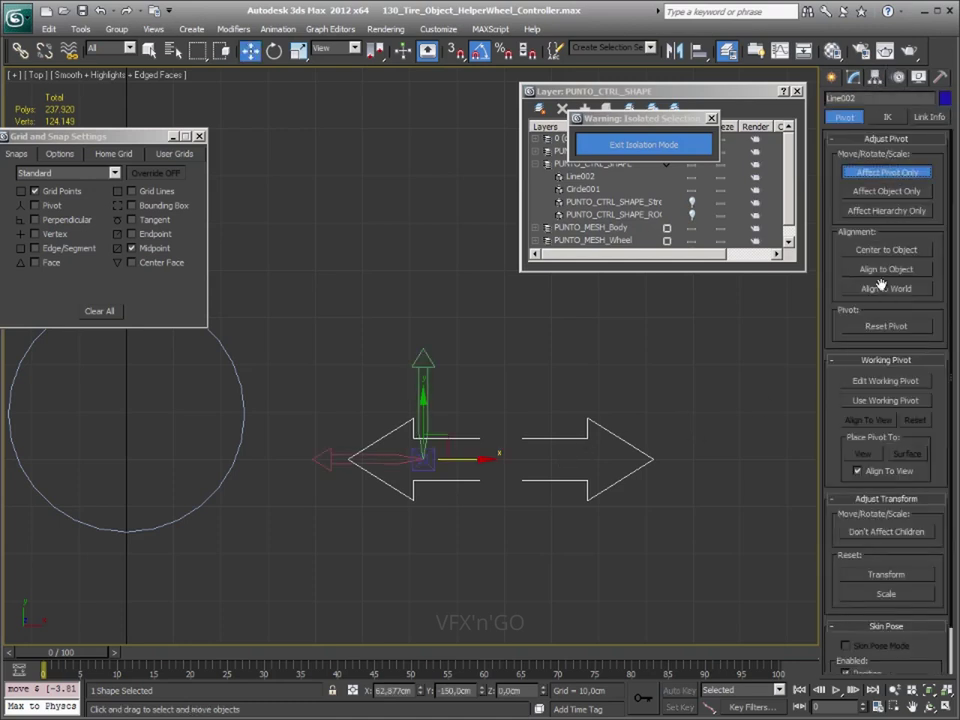
left_click(903, 252)
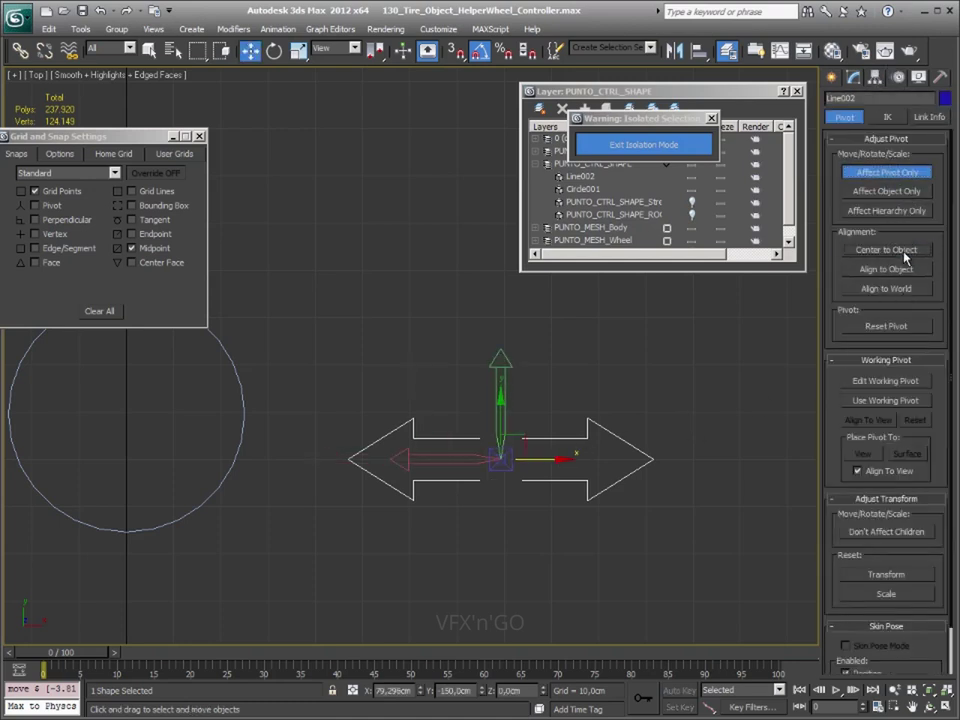
mouse_move(585, 543)
middle_mouse_down()
mouse_move(522, 500)
mouse_move(512, 510)
mouse_move(506, 576)
mouse_move(473, 465)
middle_mouse_up()
key("p")
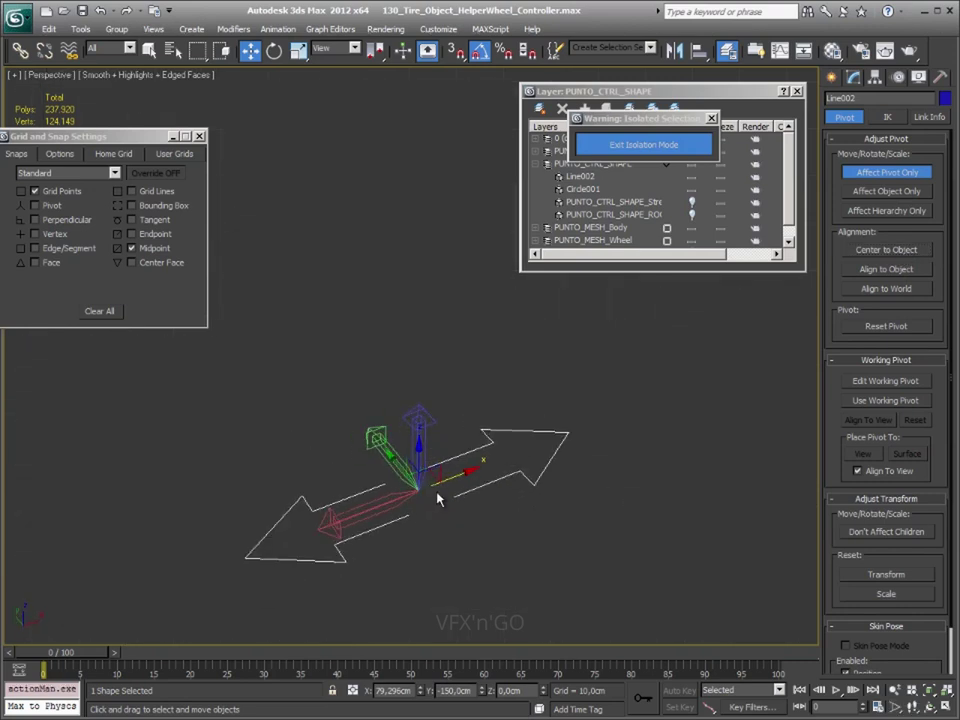
- Rotate the double arrow about its vertical axis and apply Reset XForm
key("e")
mouse_move(437, 499)
left_mouse_down()
mouse_move(331, 525)
mouse_move(311, 514)
mouse_move(268, 515)
mouse_move(600, 501)
mouse_move(574, 525)
mouse_move(611, 473)
left_mouse_up()
left_click(941, 77)
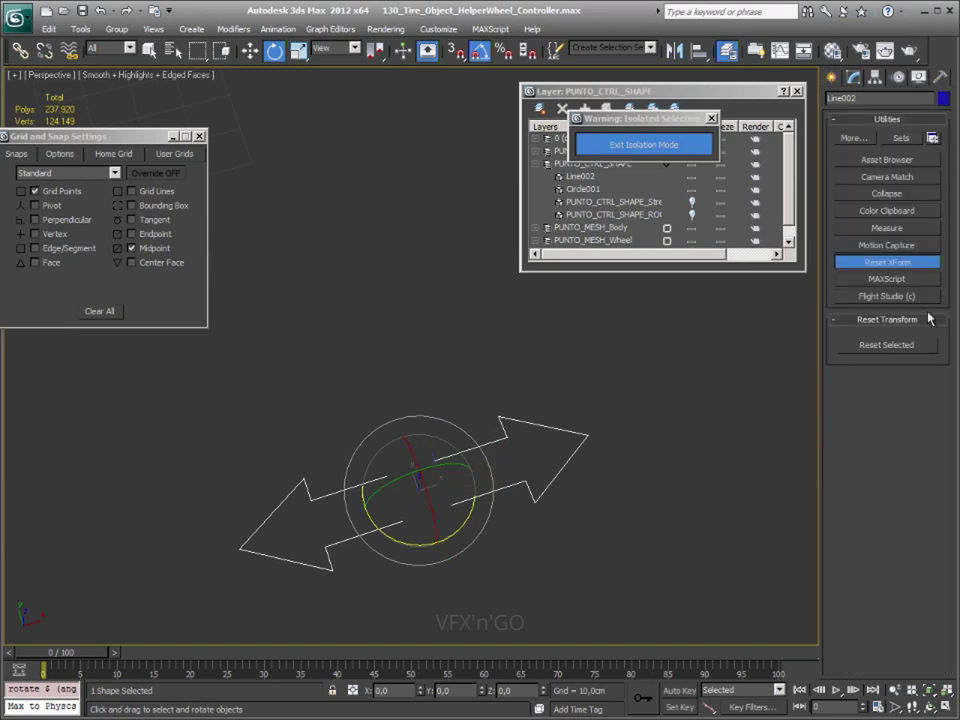
- Convert the double arrow back to an Editable Spline and begin aligning it to the circle
right_click(475, 412)
mouse_move(530, 550)
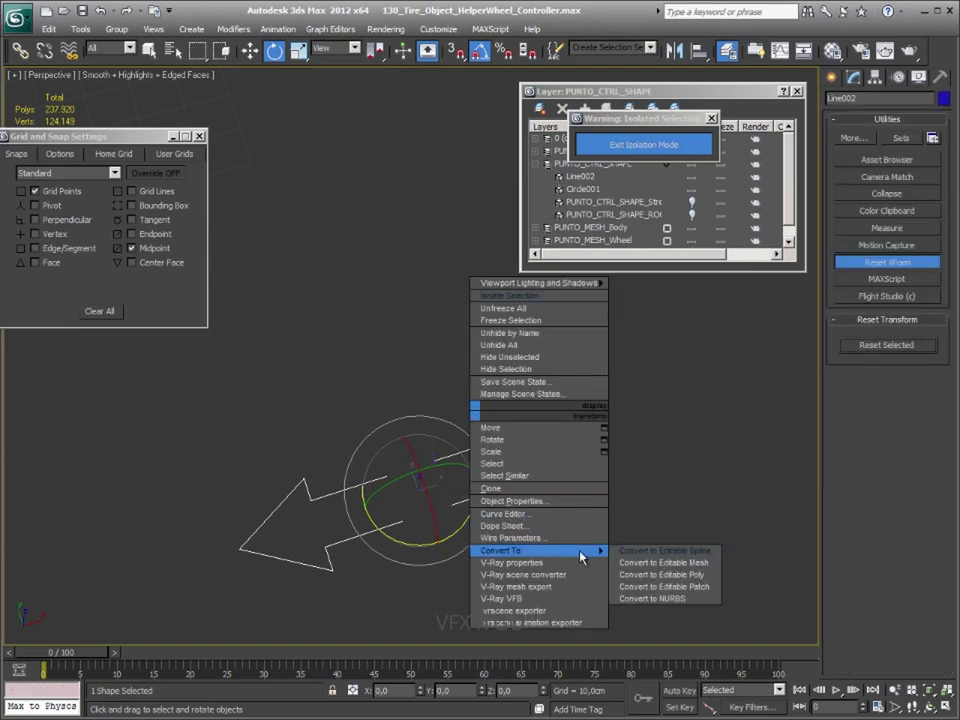
left_click(678, 552)
middle_click_drag(680, 561, 608, 388, "alt")
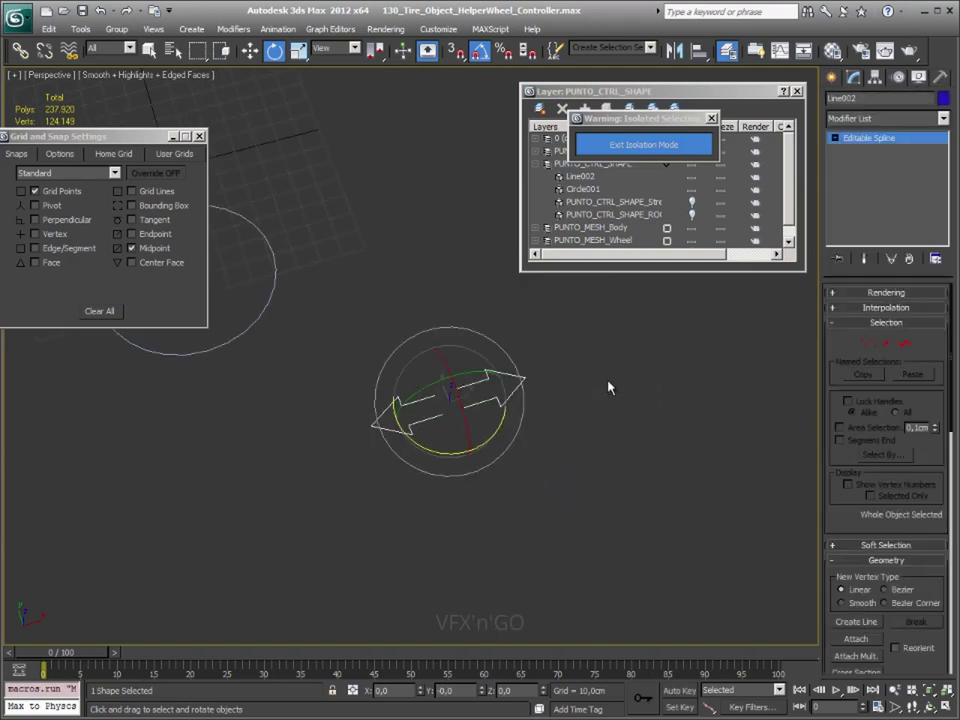
mouse_move(361, 387)
middle_mouse_down()
mouse_move(508, 427)
mouse_move(355, 252)
middle_mouse_up()
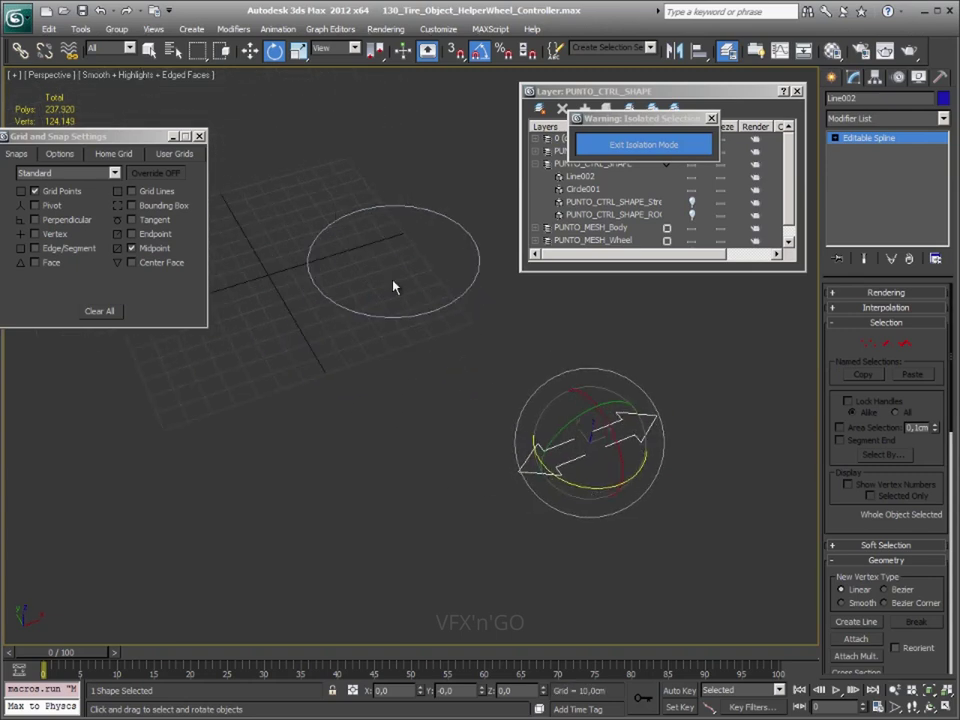
key("alt+a")
- Align the arrow pivot-to-pivot onto Circle001, then scale it to 115% in X and Y
left_click(369, 212)
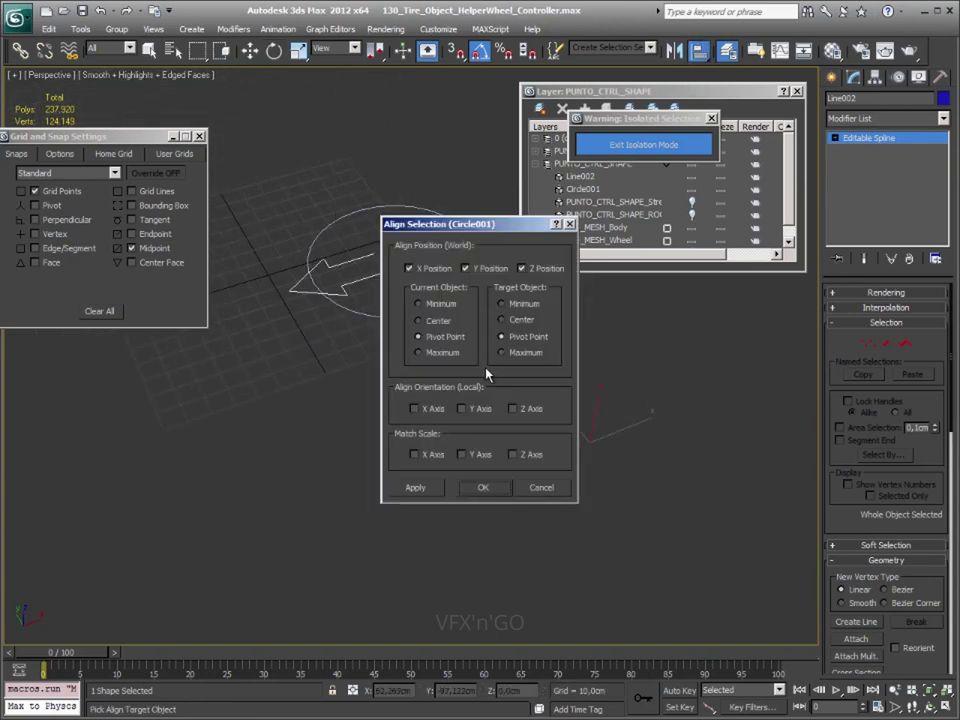
left_click(484, 488)
key("w")
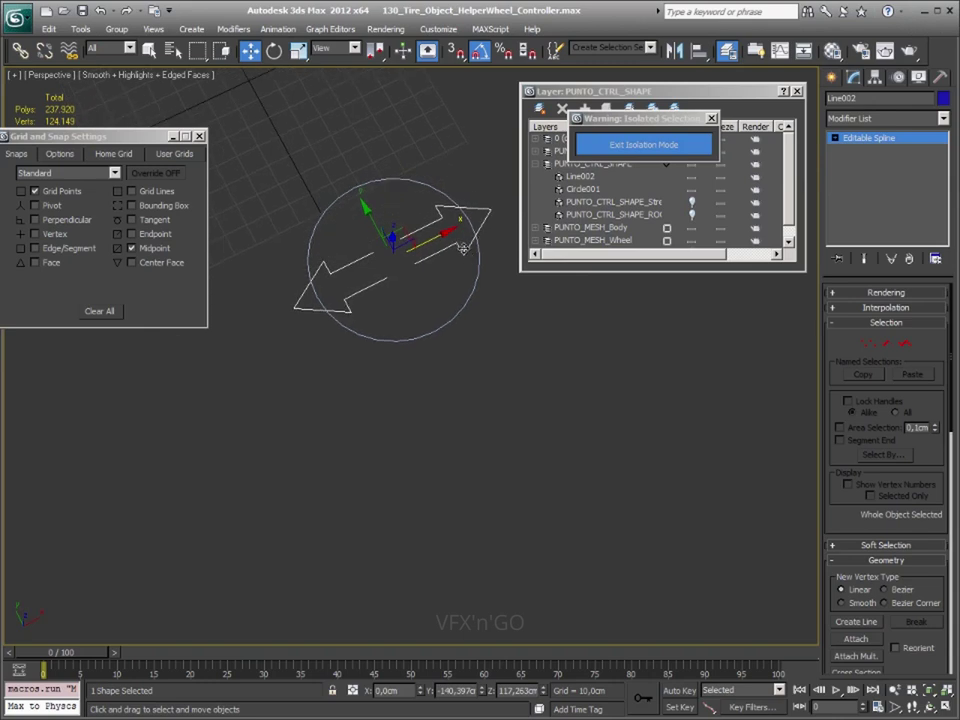
middle_click_drag(463, 249, 433, 289, "alt")
key("r")
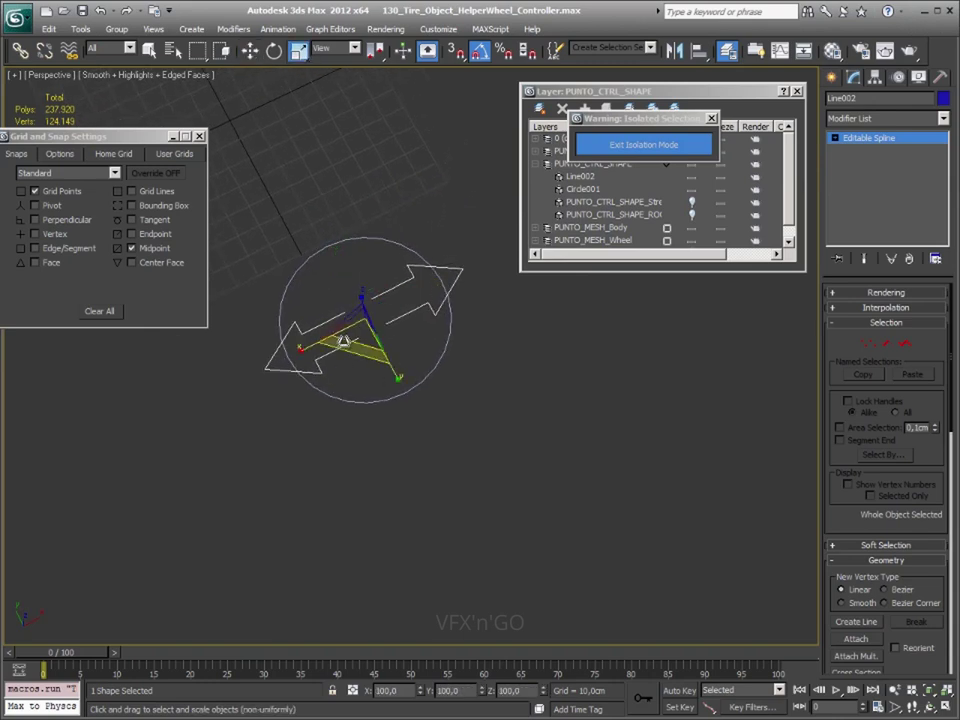
mouse_move(343, 341)
left_mouse_down()
mouse_move(290, 355)
mouse_move(363, 357)
left_mouse_up()
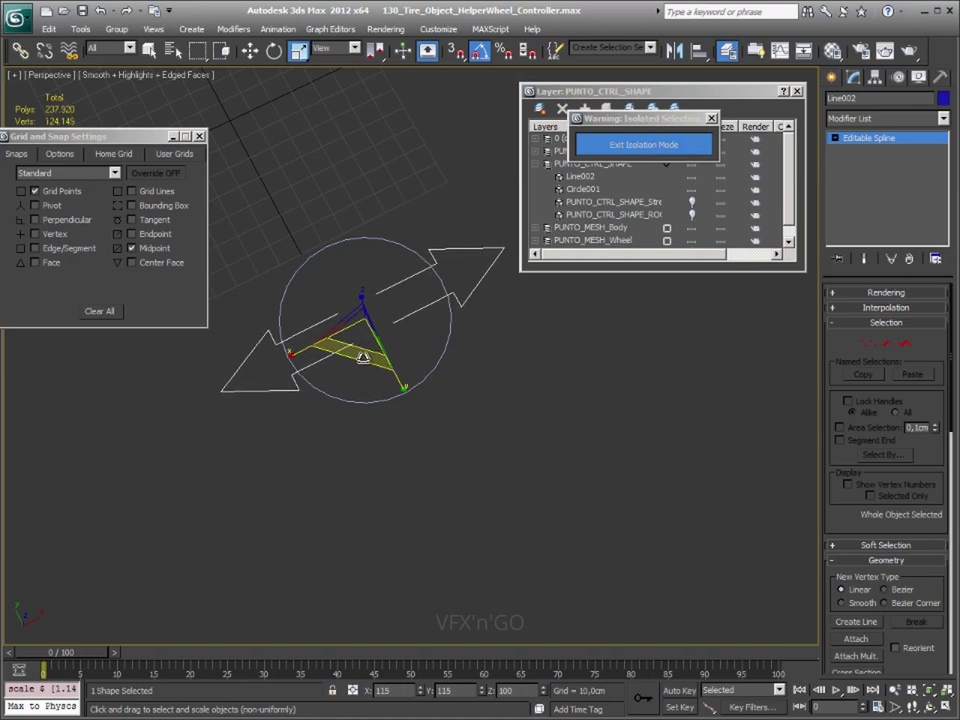
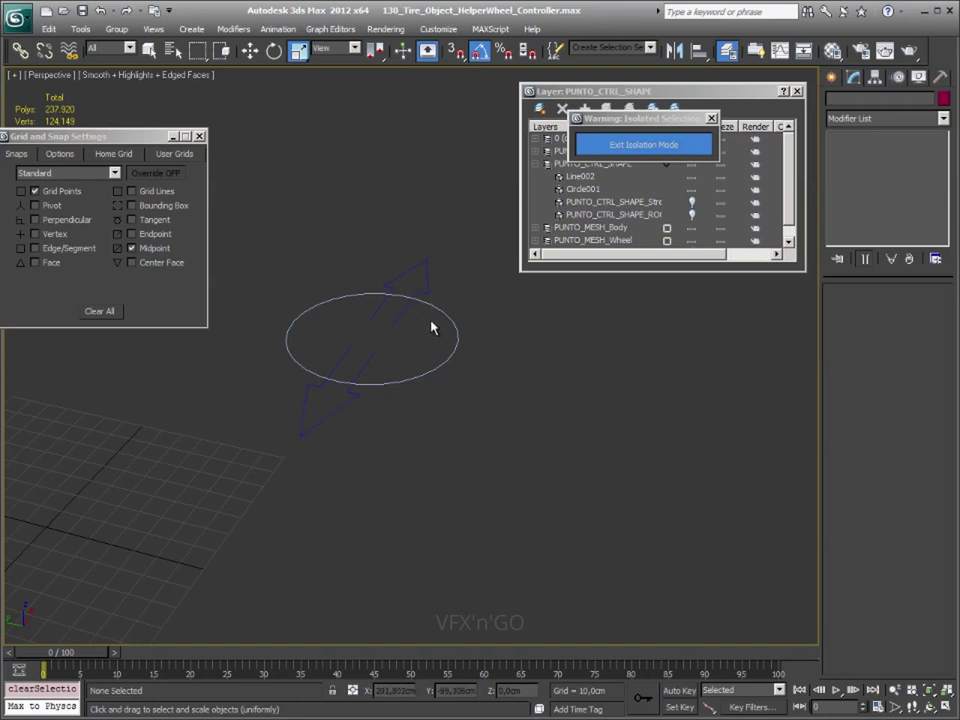
- Select the Line002 arrow spline and attach Circle001 to it with Attach
mouse_move(432, 328)
middle_mouse_down("alt")
mouse_move(444, 321)
mouse_move(422, 343)
middle_mouse_up("alt")
left_click(420, 343)
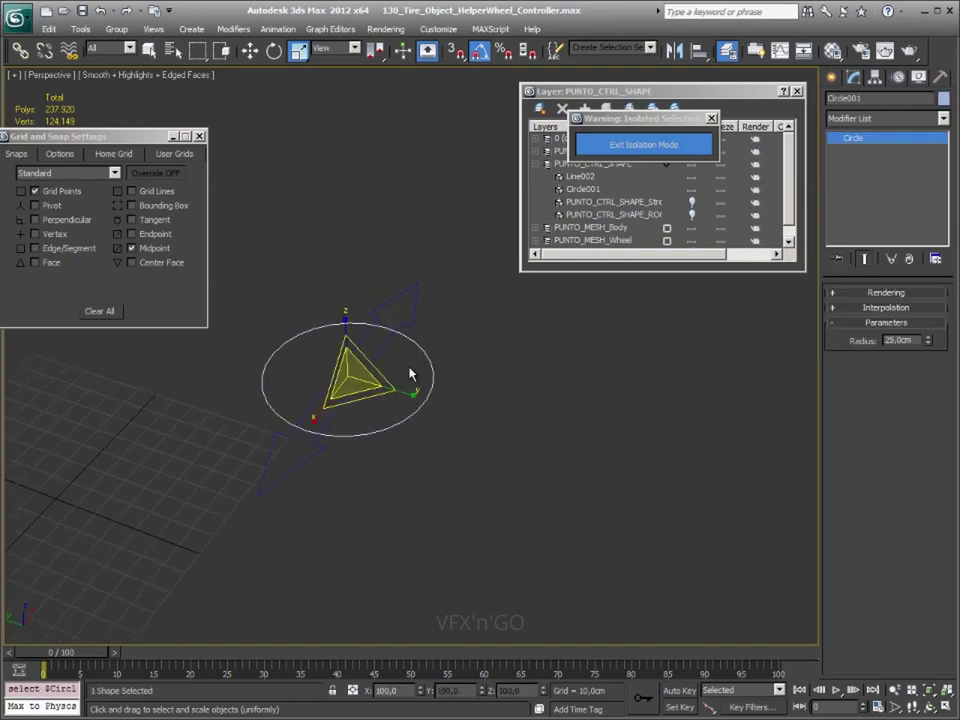
left_click(375, 354)
left_click(395, 318)
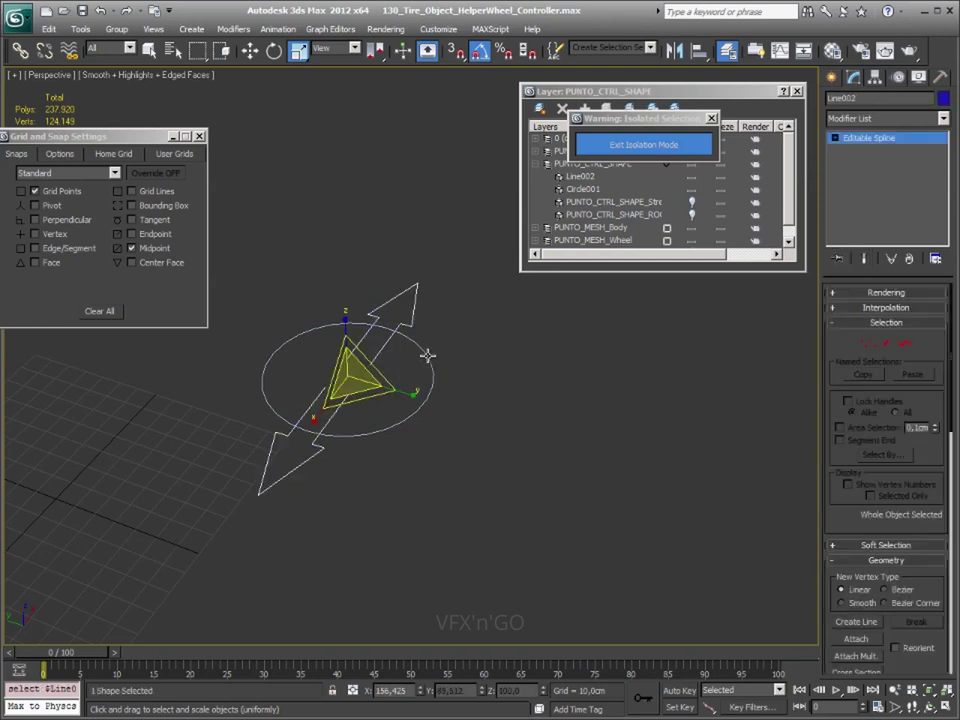
scroll(857, 331, "down", 1)
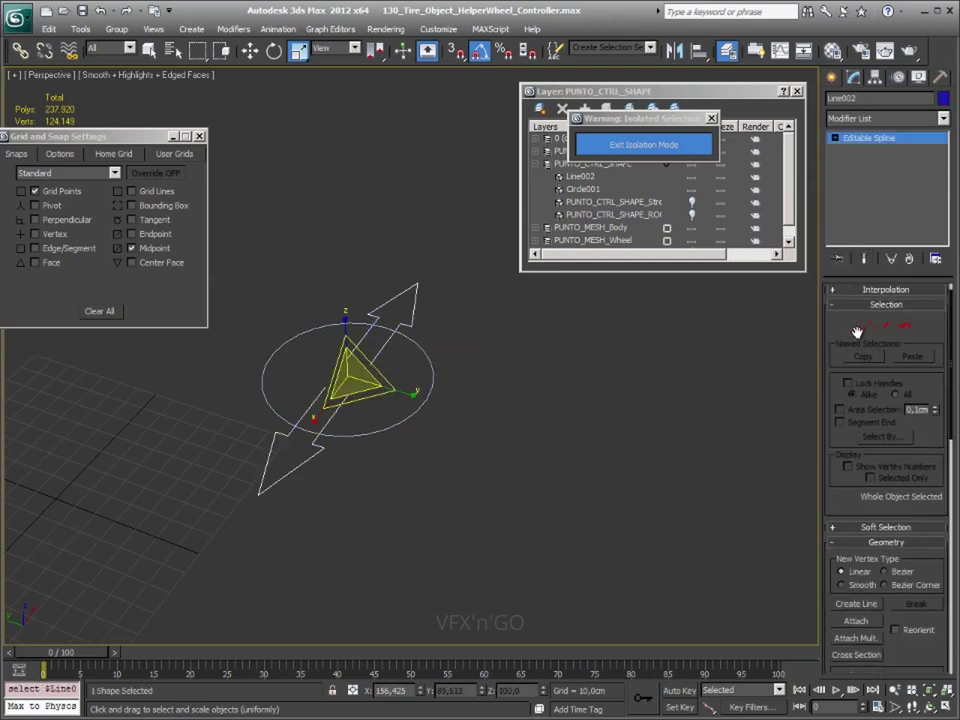
scroll(857, 331, "down", 5)
left_click(856, 486)
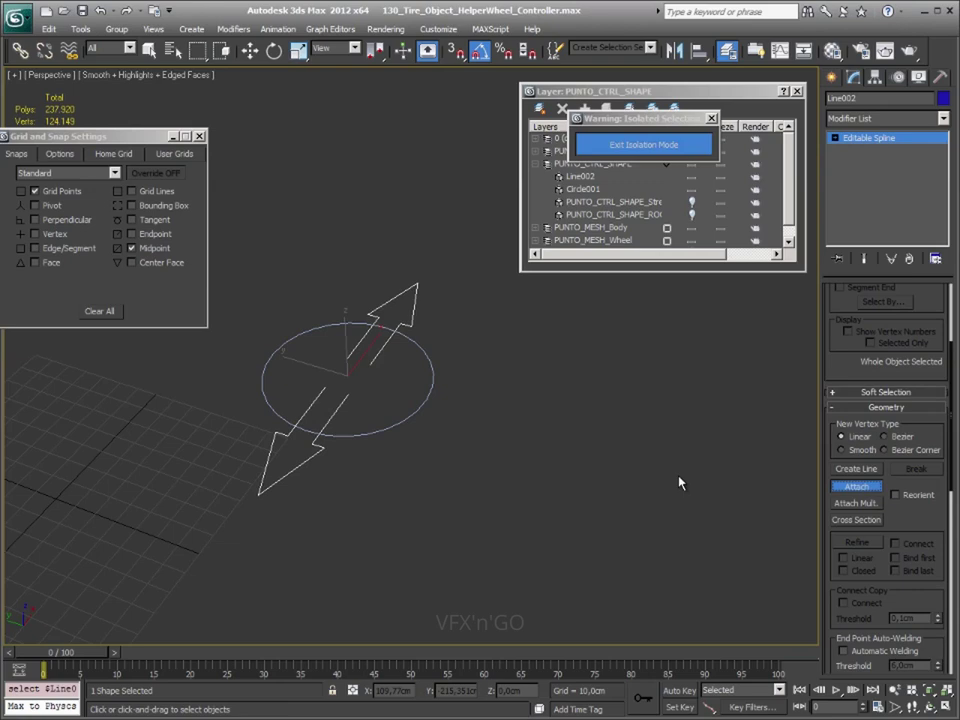
left_click(437, 370)
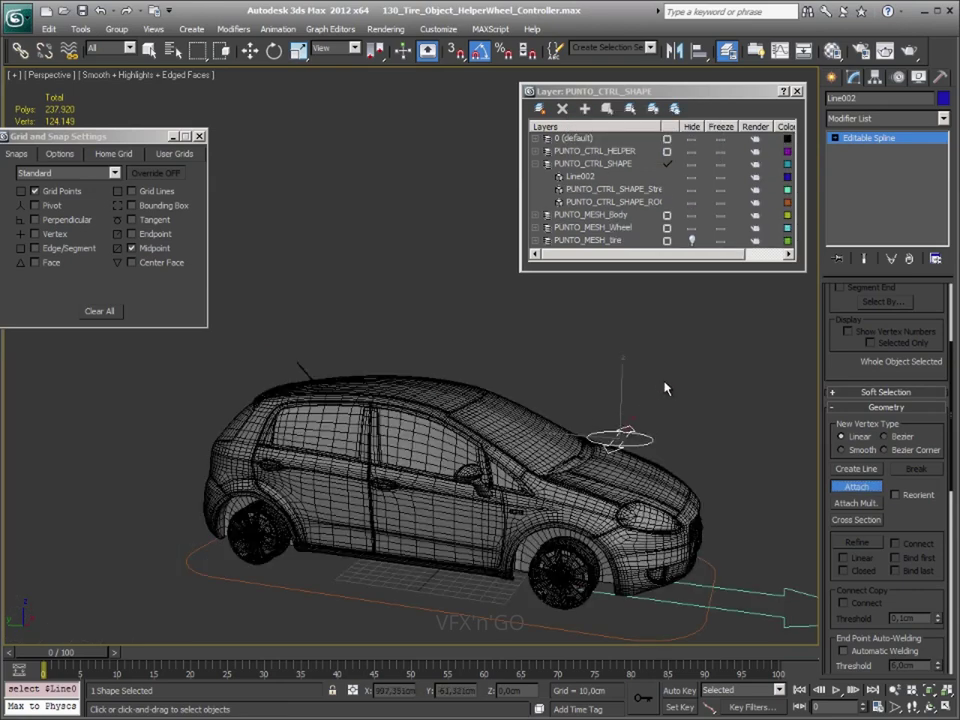
- Exit Attach mode and frame the Line002 spline in the view
right_click(665, 388)
right_click(662, 345)
key("Escape")
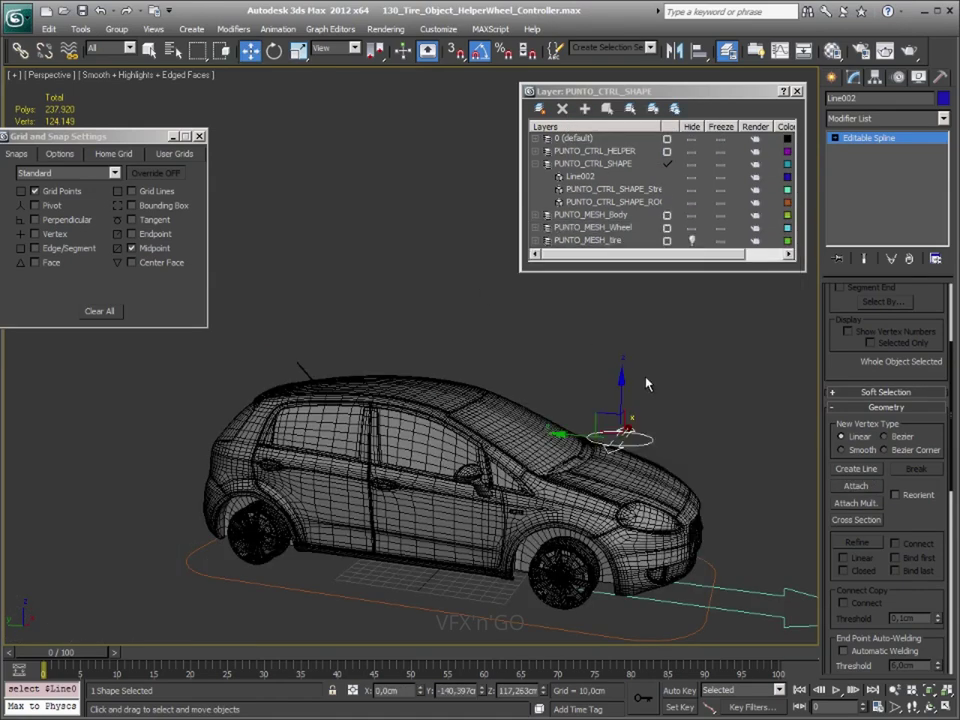
key("z")
scroll(556, 430, "up", 2)
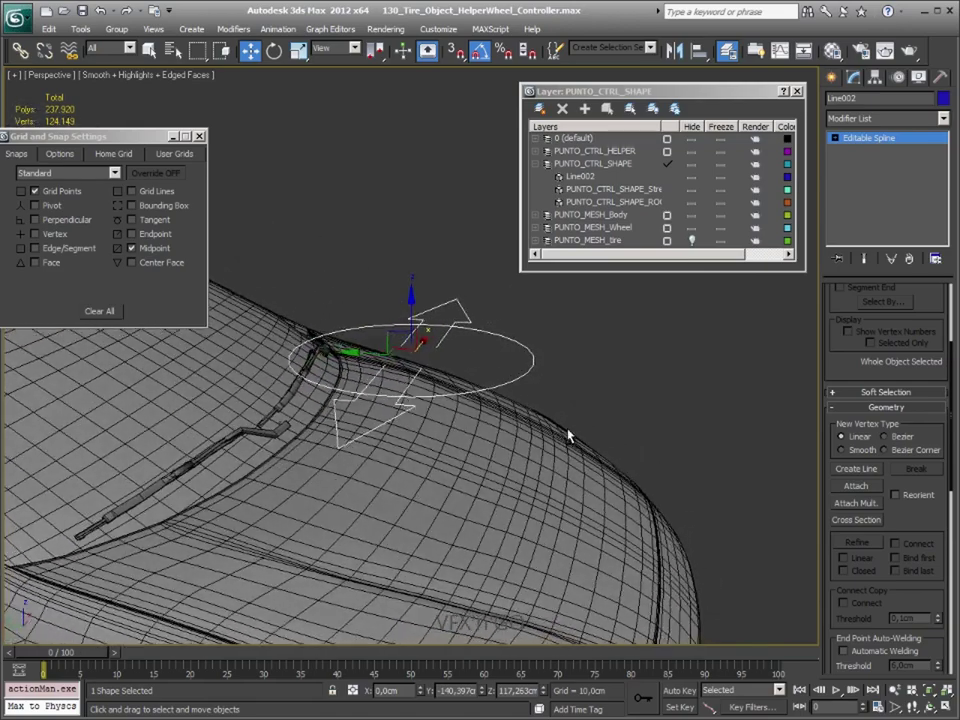
middle_click_drag(568, 435, 574, 422, "alt")
- Center Line002's pivot on the object using Affect Pivot Only
left_click(874, 78)
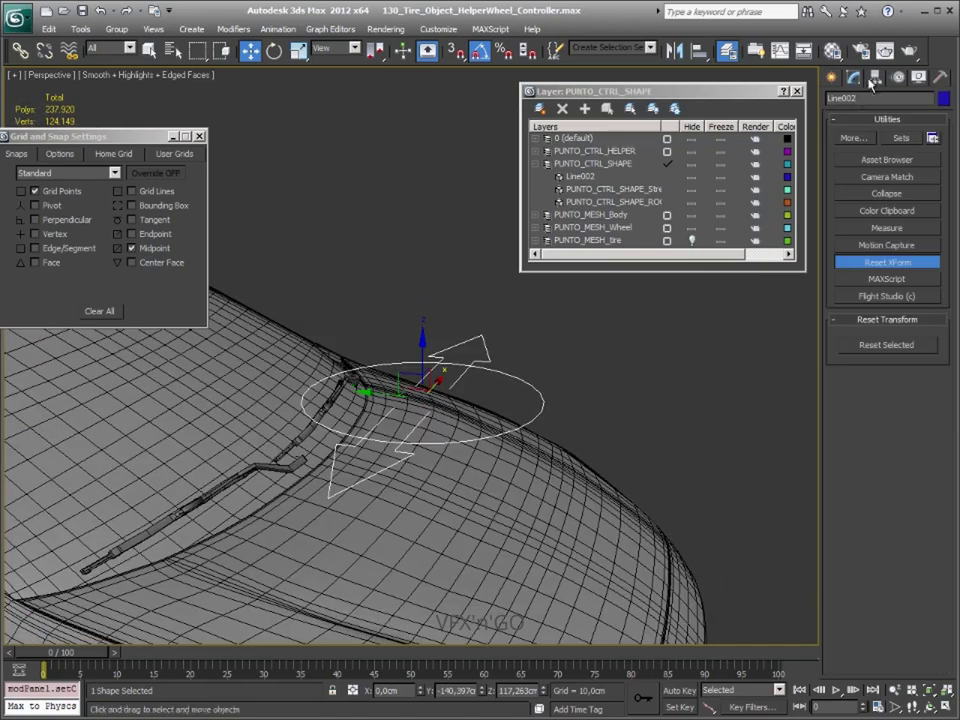
left_click(874, 78)
left_click(886, 172)
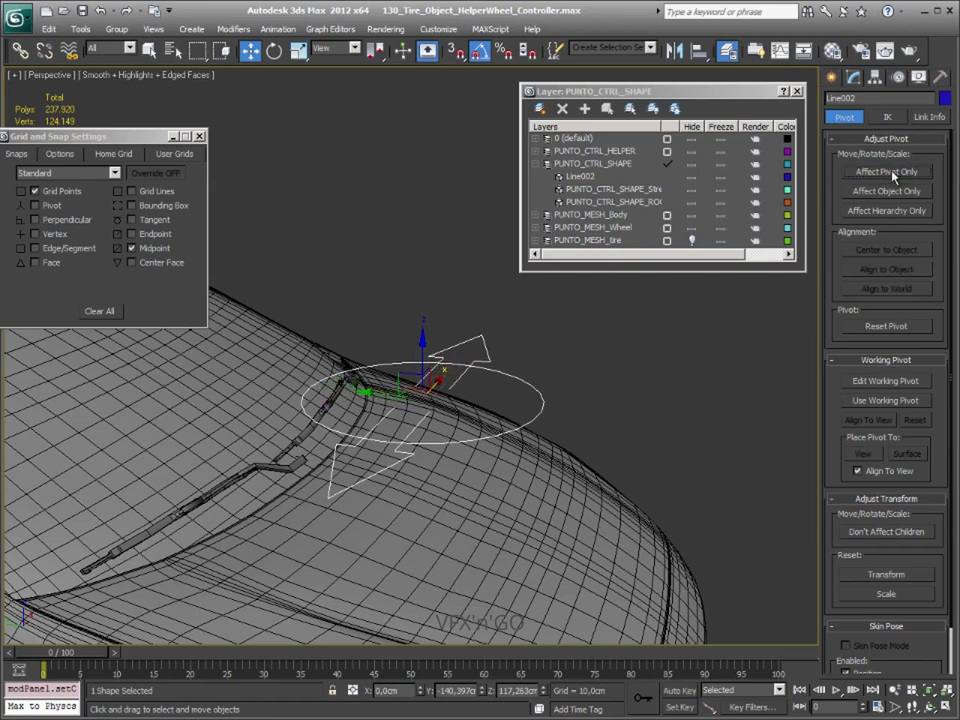
left_click(896, 251)
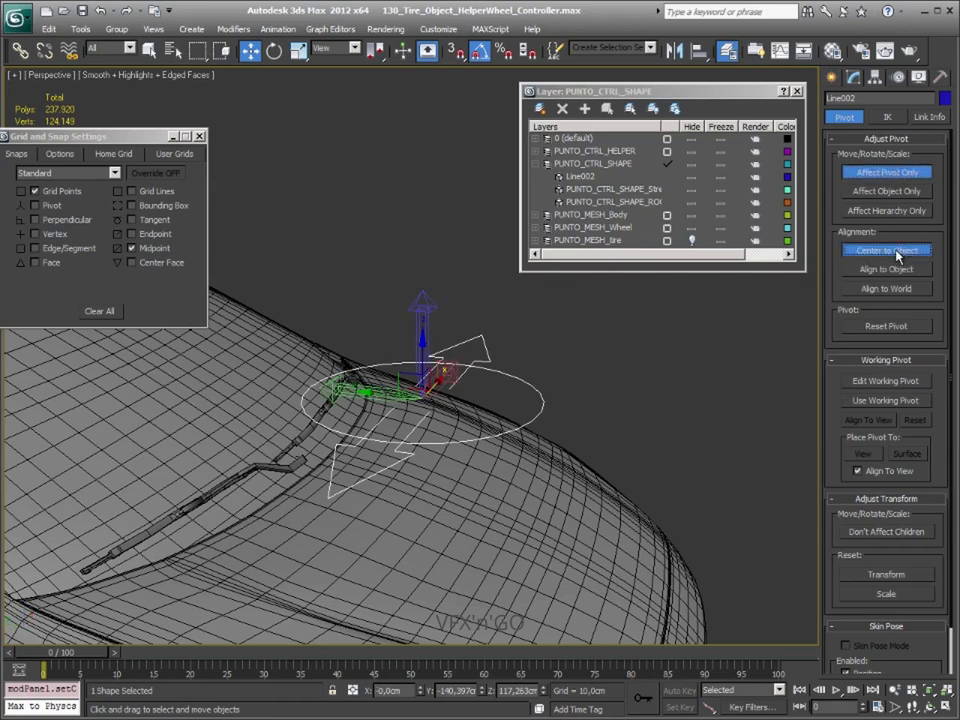
left_click(908, 171)
- Reset Line002's XForm and convert it back to an Editable Spline
left_click(941, 77)
left_click(908, 346)
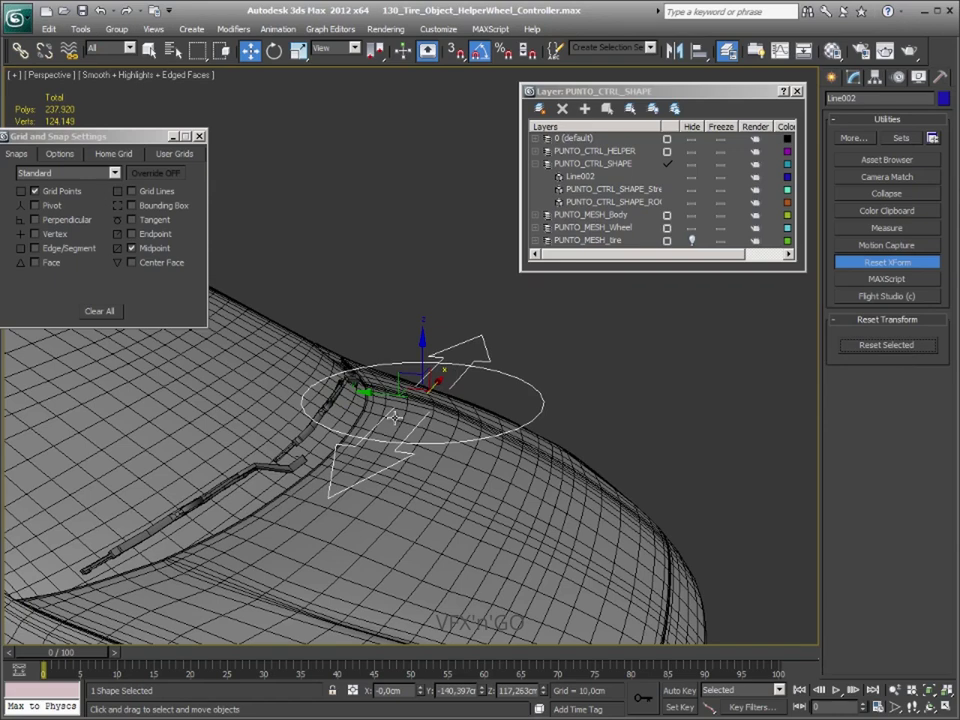
right_click(393, 418)
left_click(563, 547)
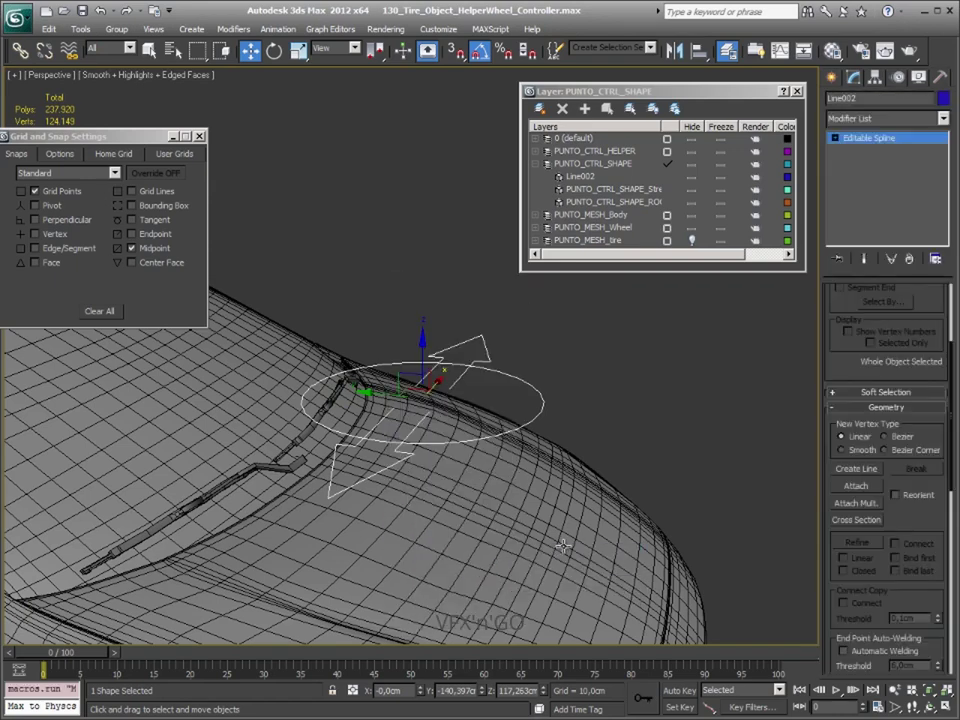
middle_click_drag(563, 547, 686, 371, "alt")
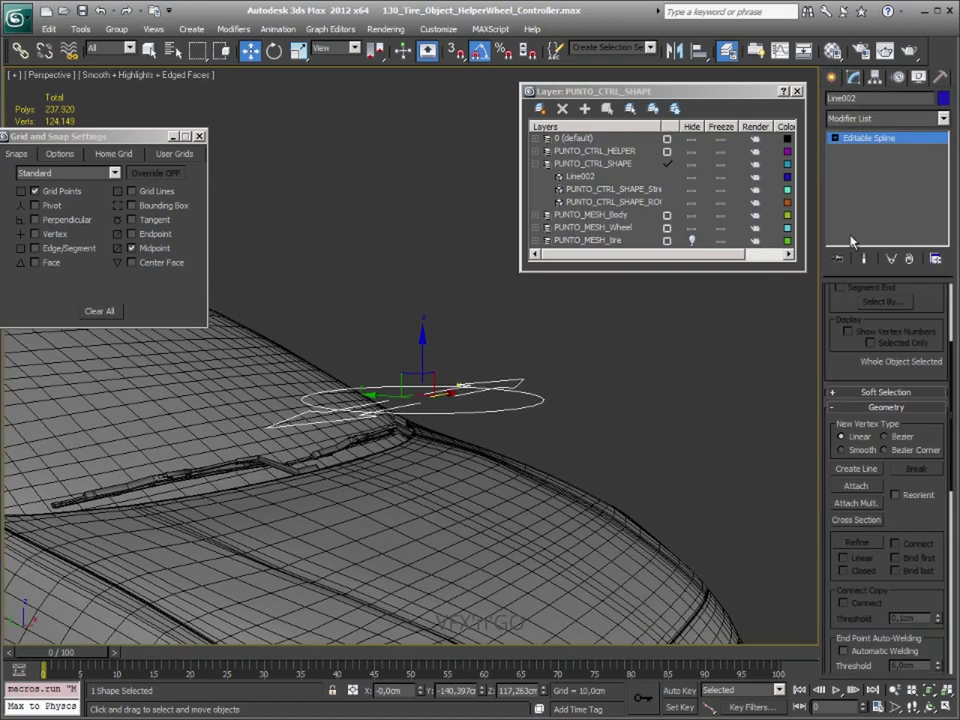
- Start renaming the control shape with 'Pu', then clear the selection
left_click(878, 98)
type("Pu")
left_click(703, 480)
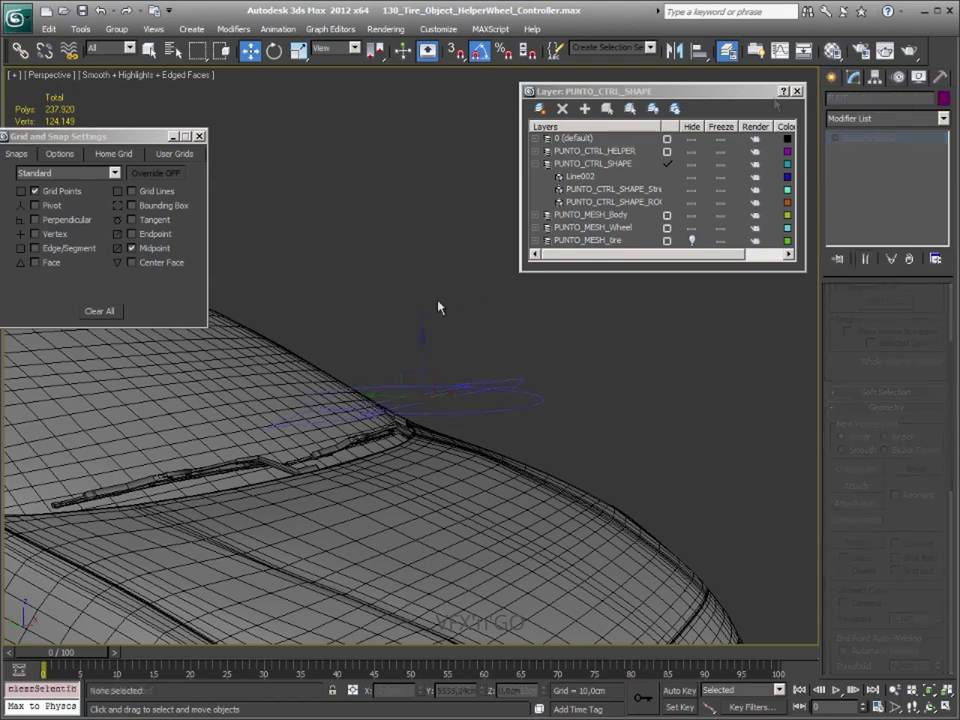
mouse_move(703, 480)
middle_mouse_down("alt")
mouse_move(433, 330)
mouse_move(437, 337)
middle_mouse_up("alt")
scroll(437, 337, "down", 3)
- Create a Standard Point helper beside the car
scroll(435, 257, "down", 5)
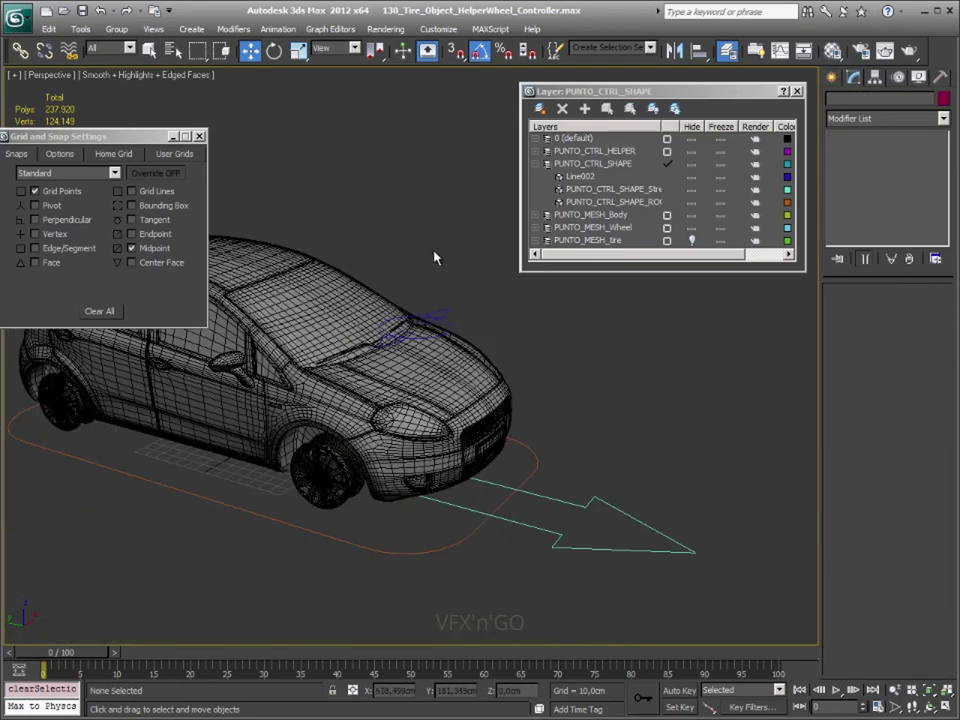
mouse_move(435, 257)
middle_mouse_down("alt")
mouse_move(465, 259)
mouse_move(362, 272)
mouse_move(306, 251)
mouse_move(381, 272)
mouse_move(398, 355)
mouse_move(448, 332)
mouse_move(507, 377)
middle_mouse_up("alt")
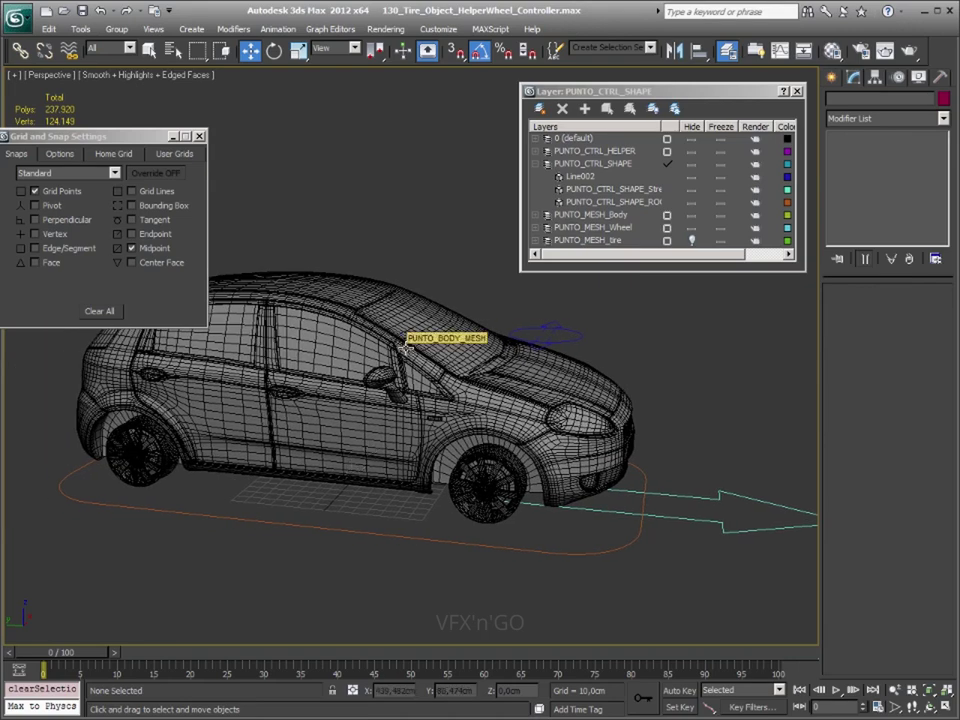
left_click(831, 77)
left_click(855, 102)
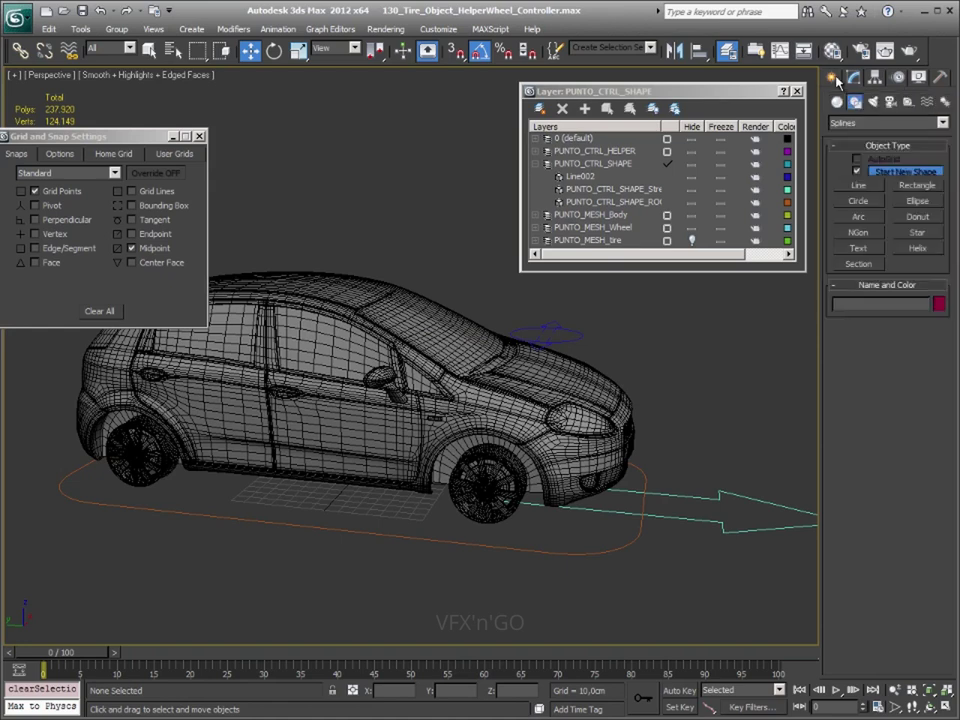
left_click(915, 102)
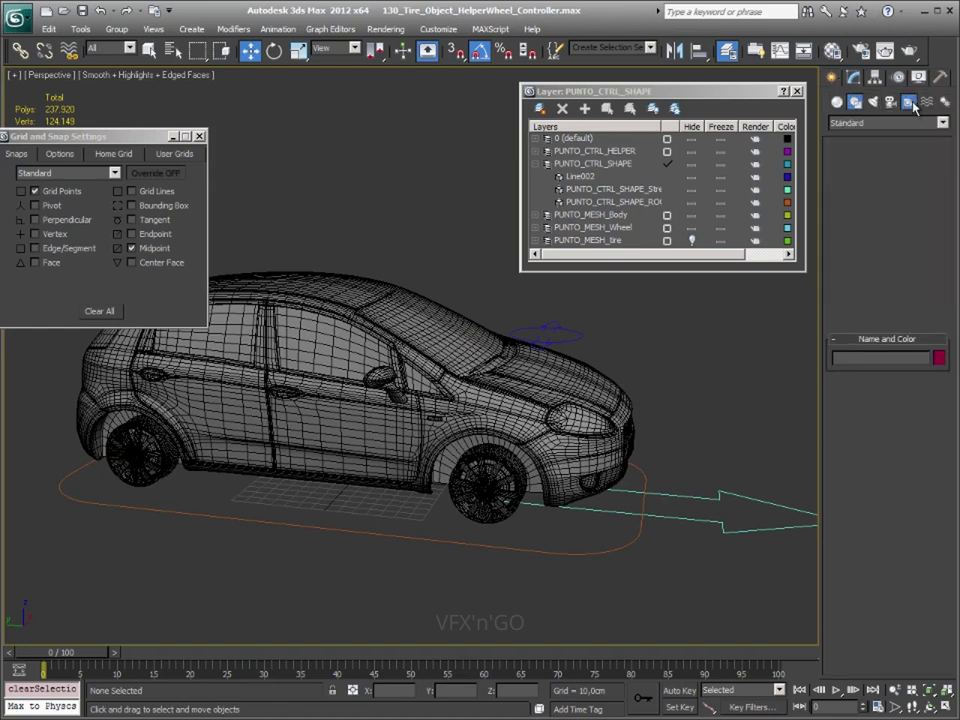
left_click(940, 122)
left_click(880, 134)
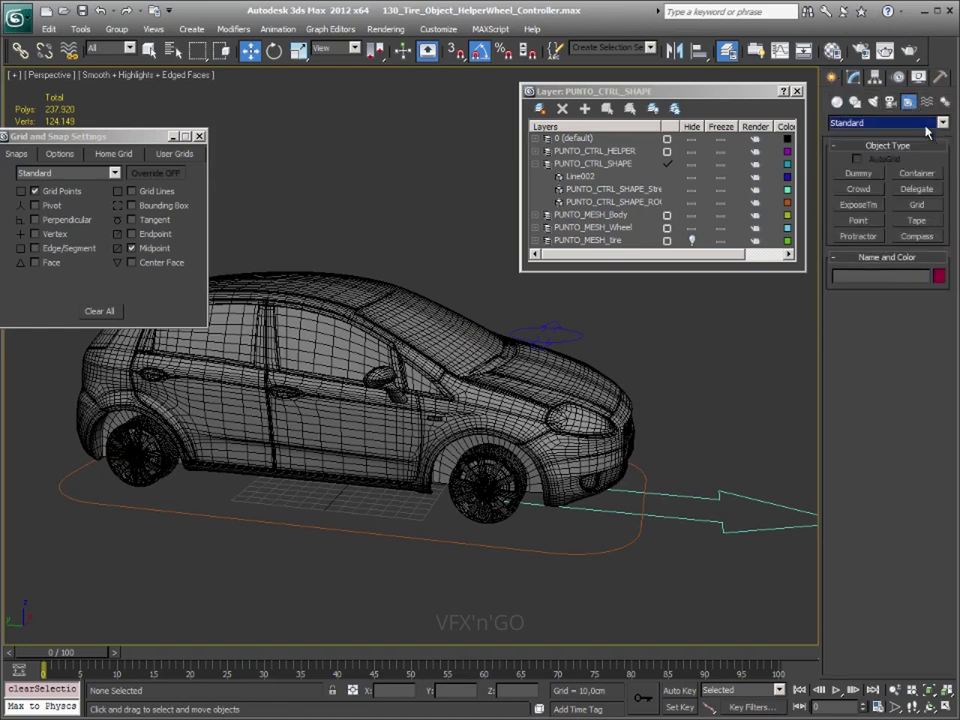
left_click(858, 220)
middle_click_drag(366, 536, 347, 566, "alt")
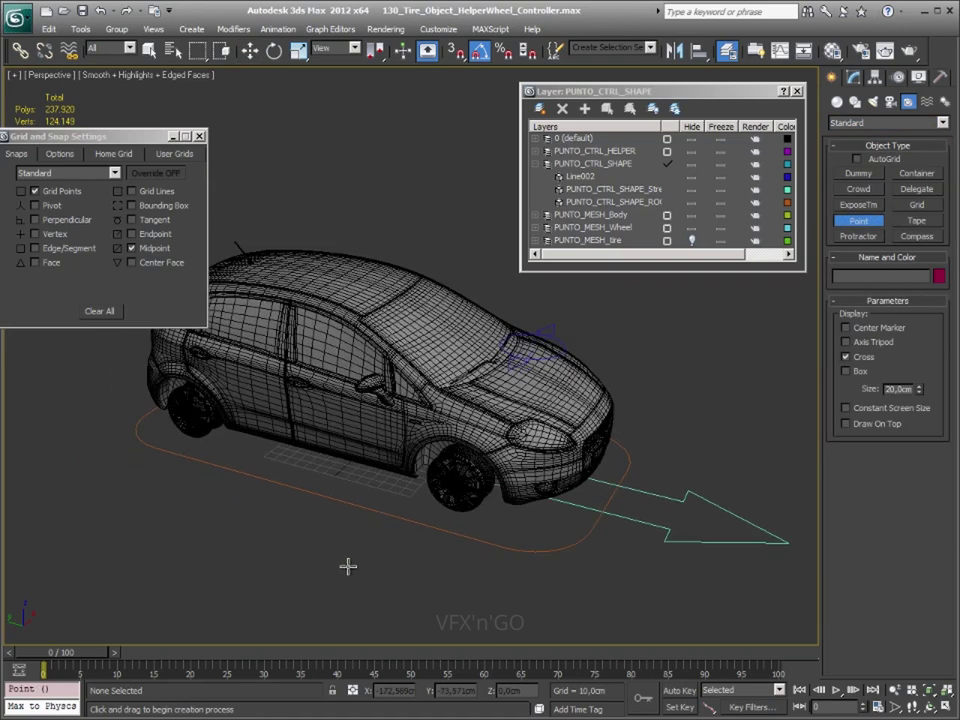
left_click(286, 549)
right_click(349, 557)
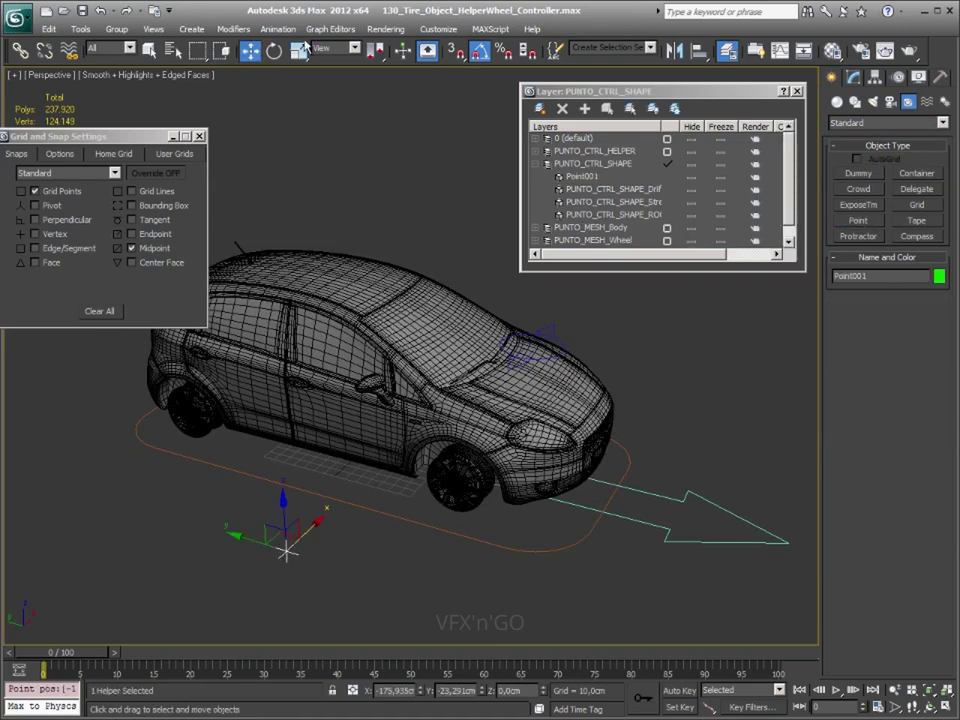
- Set the point helper's absolute X and Y positions to 0
right_click(250, 50)
left_click_drag(718, 232, 488, 352)
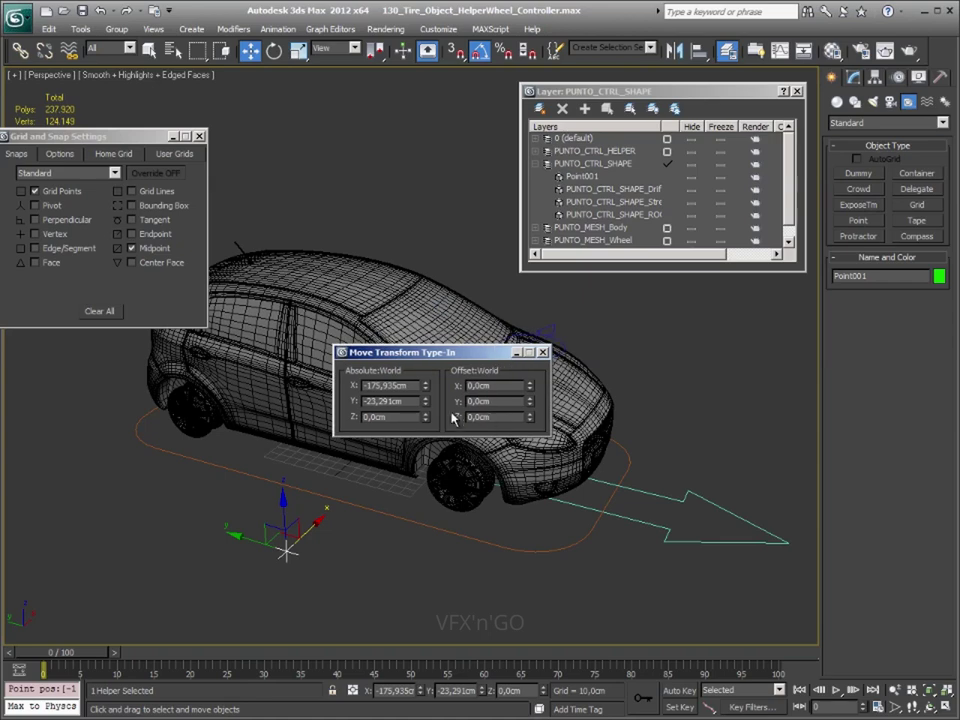
right_click(425, 385)
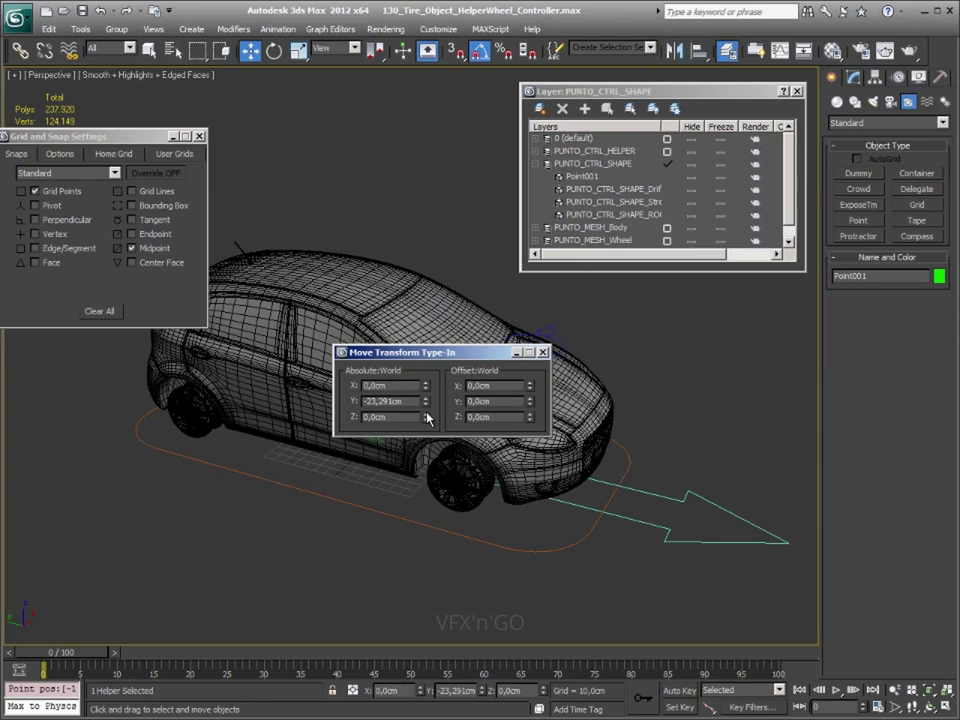
right_click(426, 401)
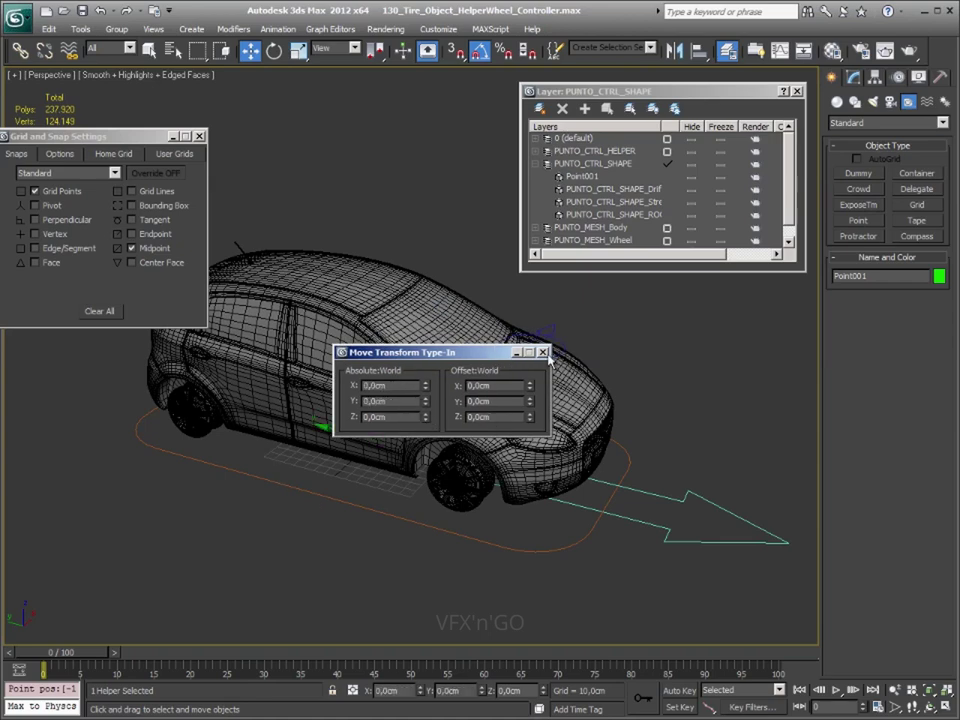
left_click(542, 352)
- In the Left view, raise Point001 to about Z 20 cm
key("f")
middle_click_drag(611, 401, 517, 403)
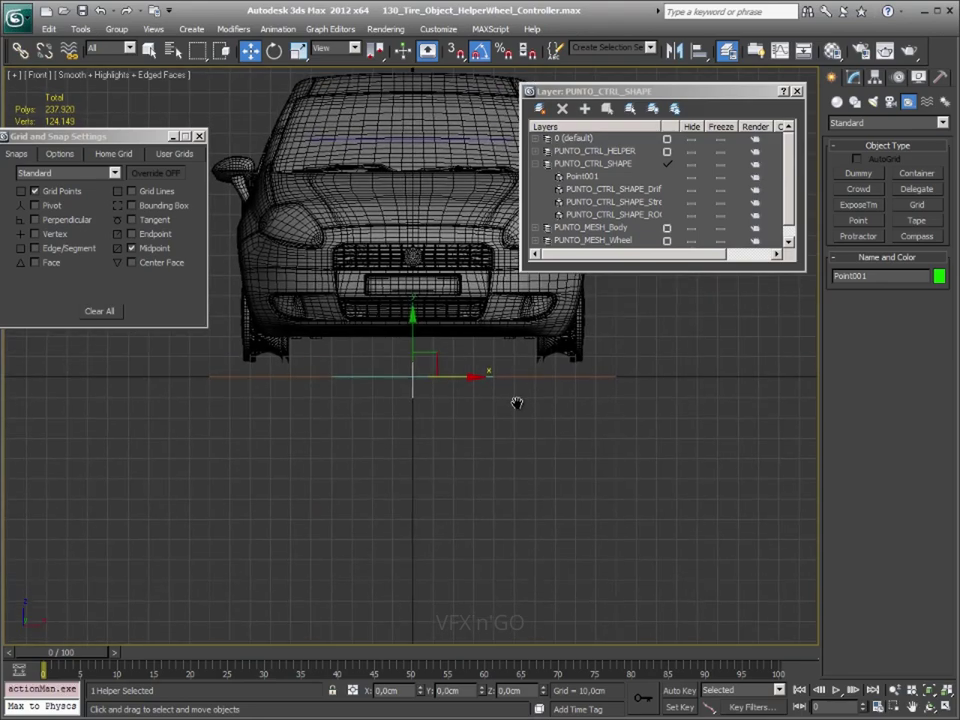
key("l")
scroll(518, 411, "down", 2)
scroll(518, 411, "up", 3)
scroll(530, 498, "up", 2)
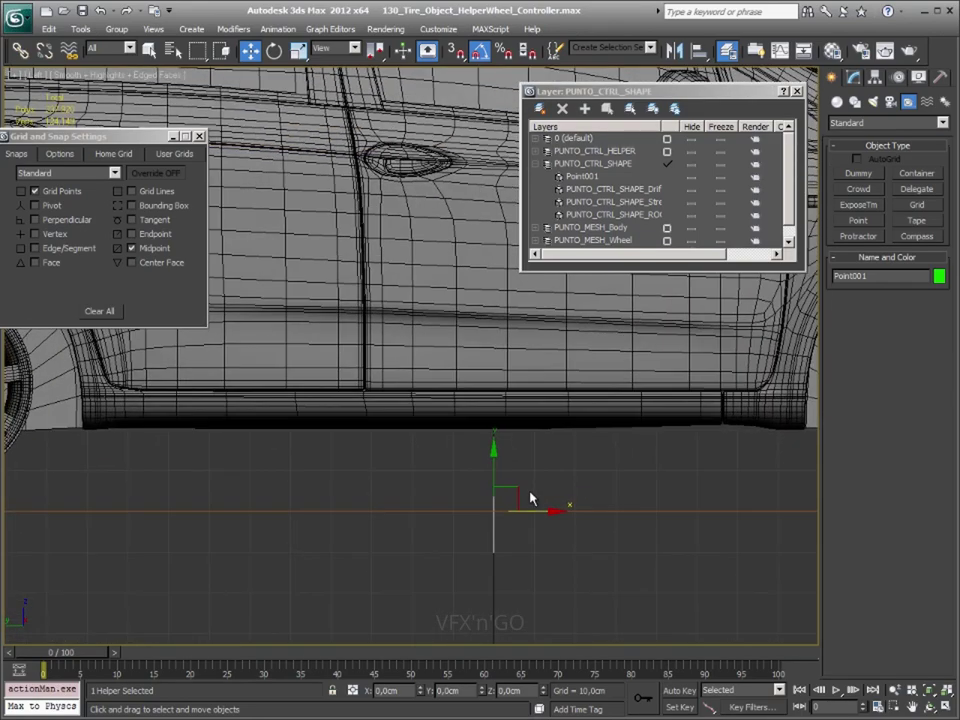
scroll(530, 498, "down", 3)
scroll(521, 444, "down", 2)
left_click_drag(488, 484, 458, 446)
scroll(456, 440, "up", 2)
scroll(460, 422, "up", 1)
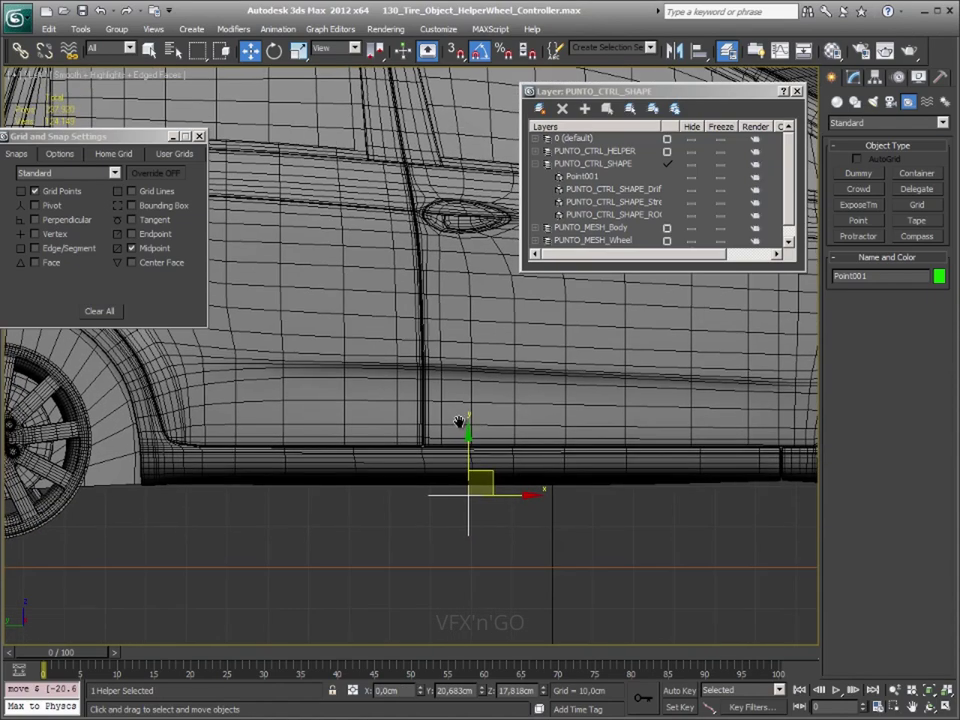
left_click_drag(460, 422, 466, 441)
- In wireframe, move Point001 along Y near the sill (Y 20.683 cm, Z 20.305 cm)
key("F4")
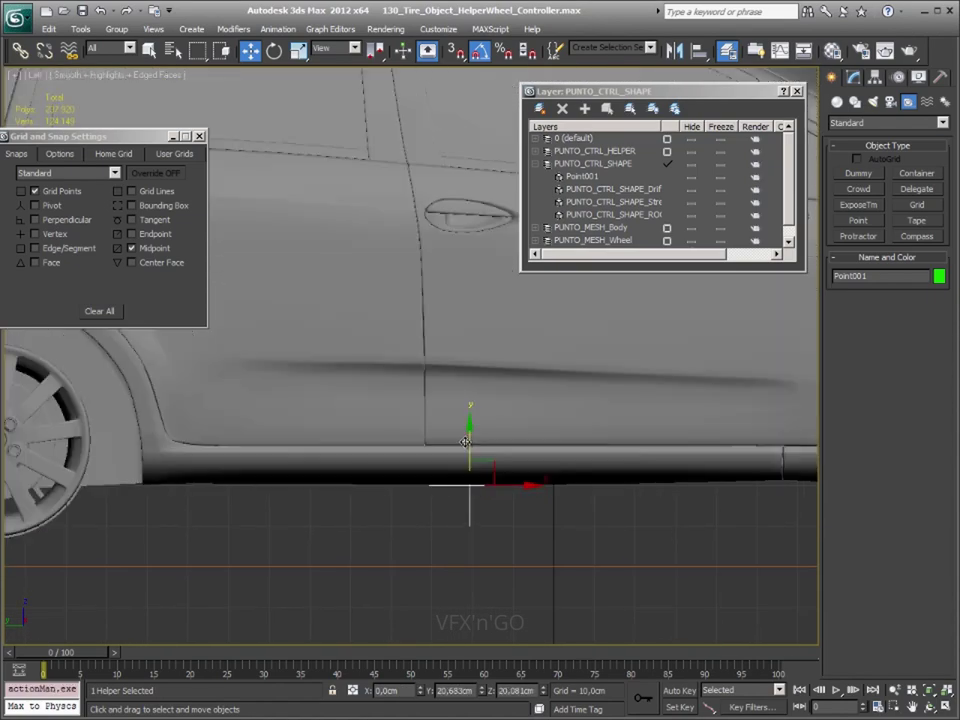
key("F3")
scroll(553, 482, "up", 2)
middle_click_drag(553, 482, 308, 447)
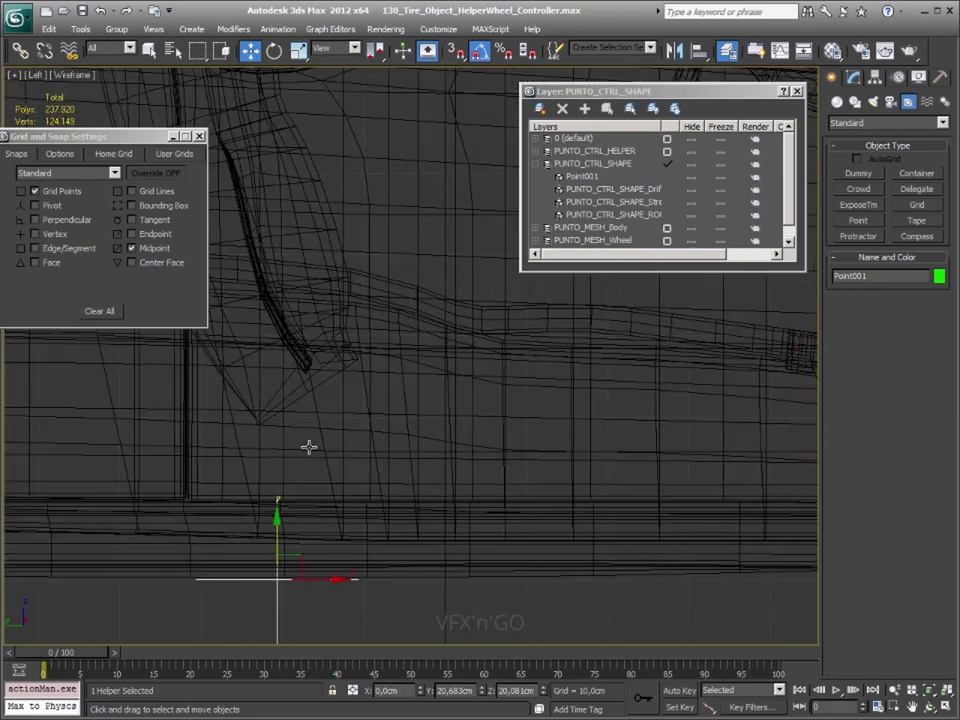
scroll(308, 447, "down", 3)
left_click_drag(343, 446, 347, 439)
scroll(424, 422, "down", 2)
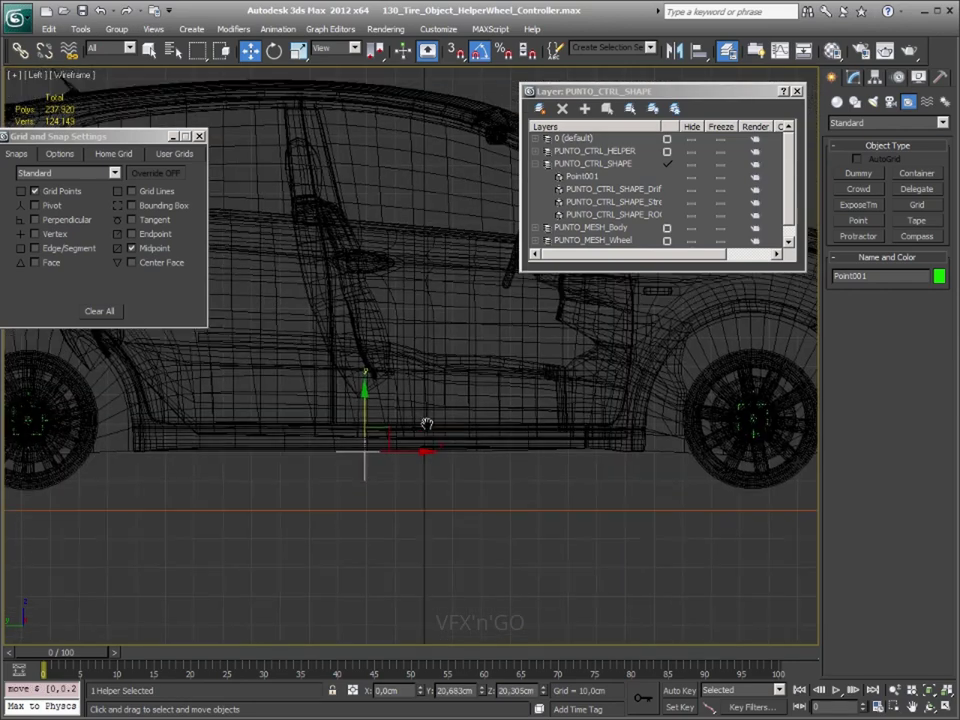
scroll(381, 381, "down", 1)
scroll(381, 381, "down", 1)
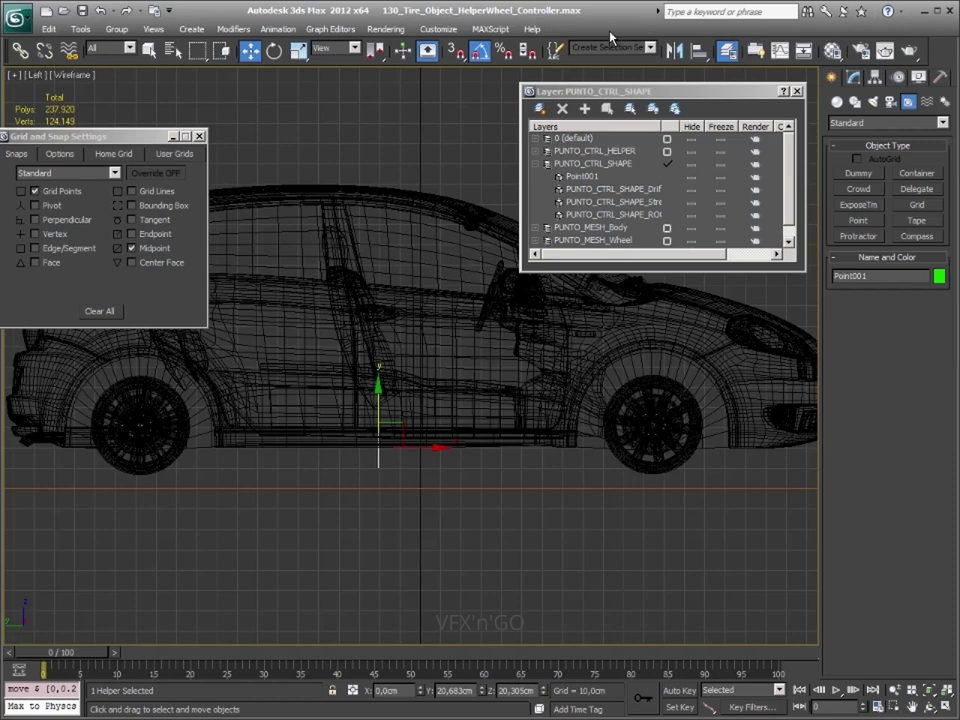
- Align Point001 to PUNTO_BODY_MESH's pivot on X and Z position, pivot to pivot
left_click(699, 50)
left_click(358, 256)
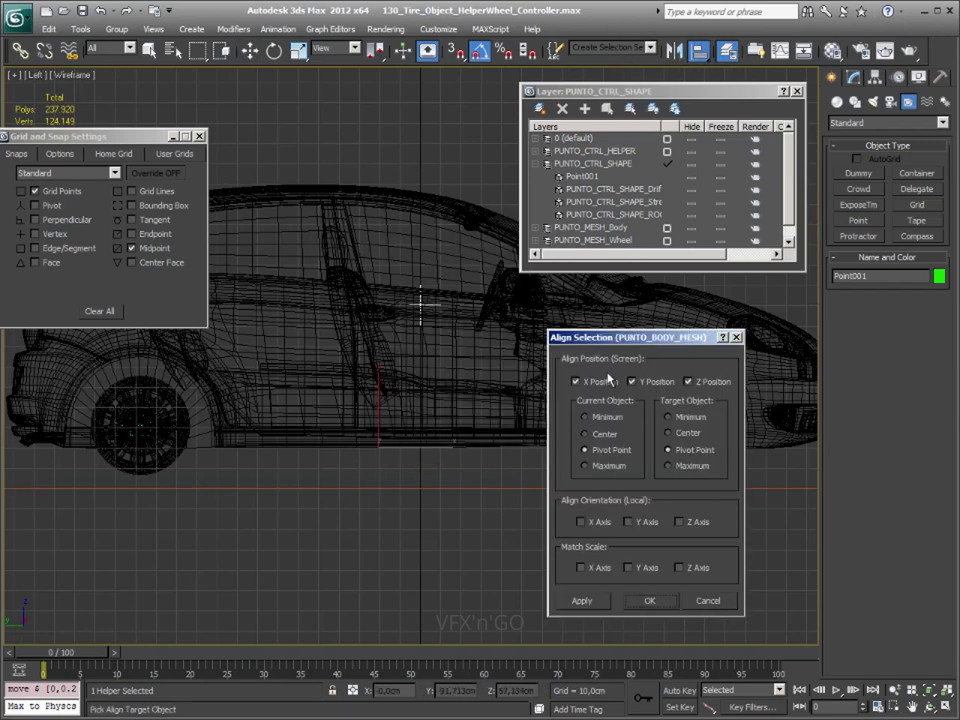
left_click(688, 381)
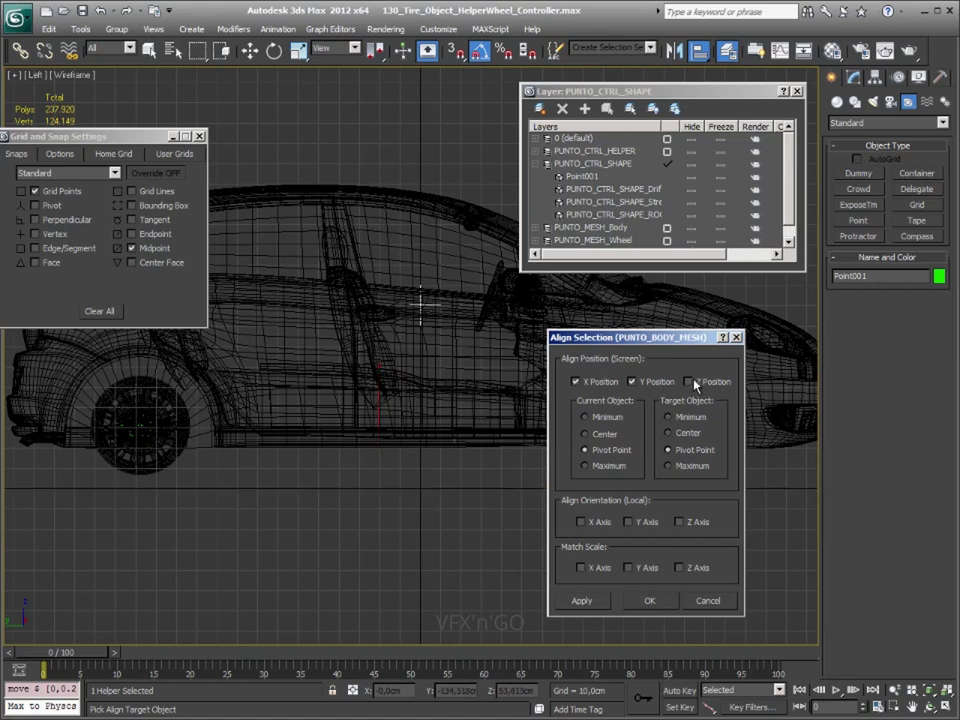
left_click_drag(662, 343, 723, 297)
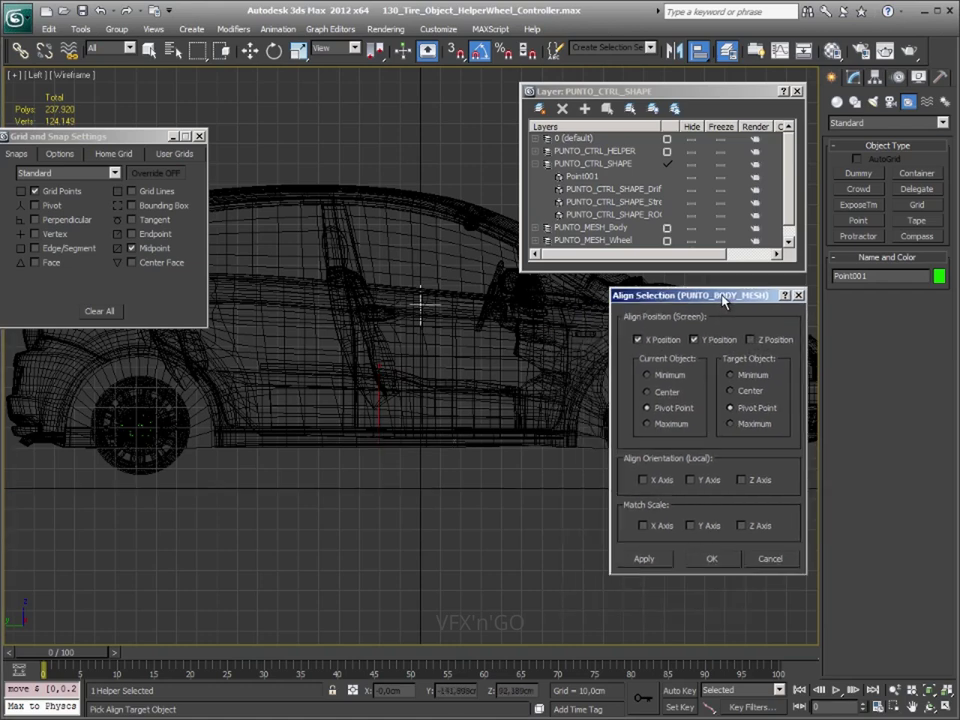
left_click(752, 340)
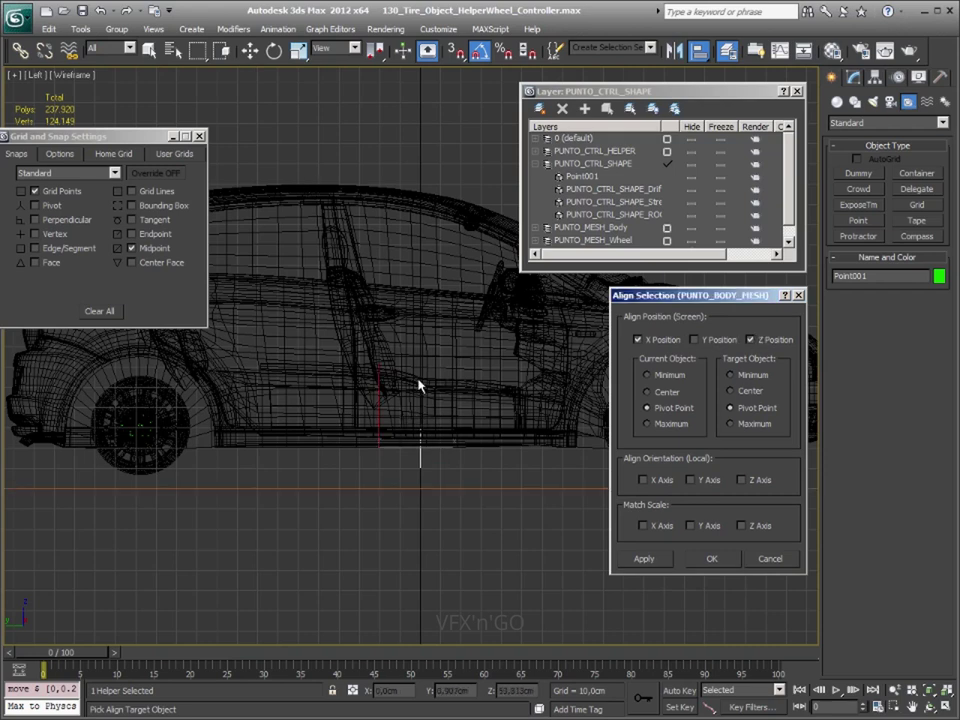
left_click(712, 558)
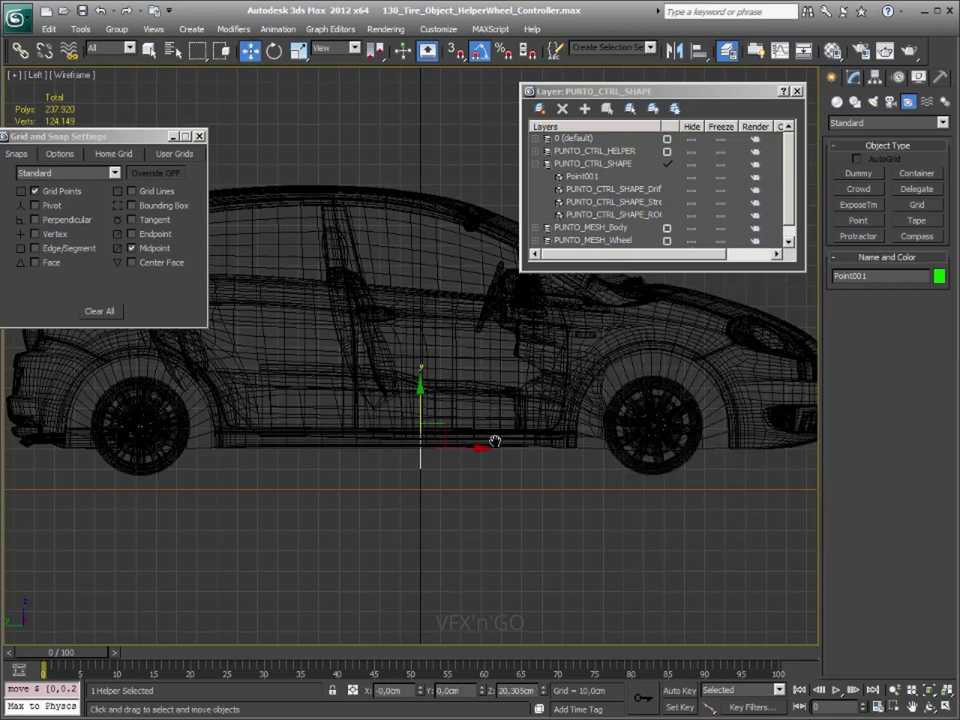
middle_click_drag(503, 413, 497, 455)
scroll(497, 455, "down", 2)
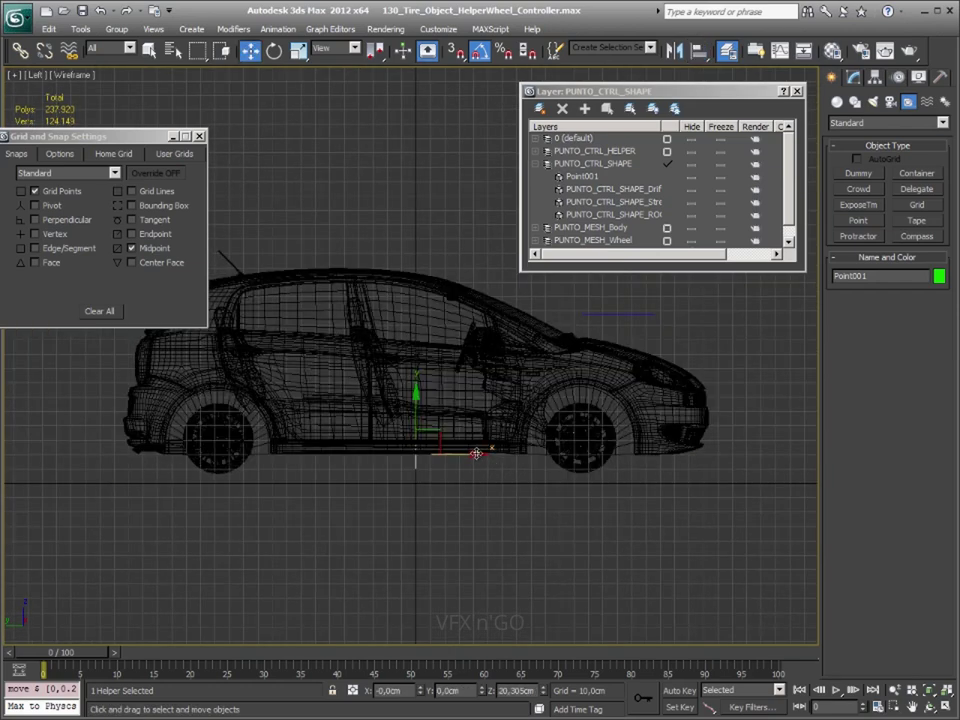
left_click_drag(439, 455, 440, 457)
- Add the helper to the PUNTO_CTRL_HELPER layer and rename it PUNTO_CTRL_HELPER_Body
left_click(588, 151)
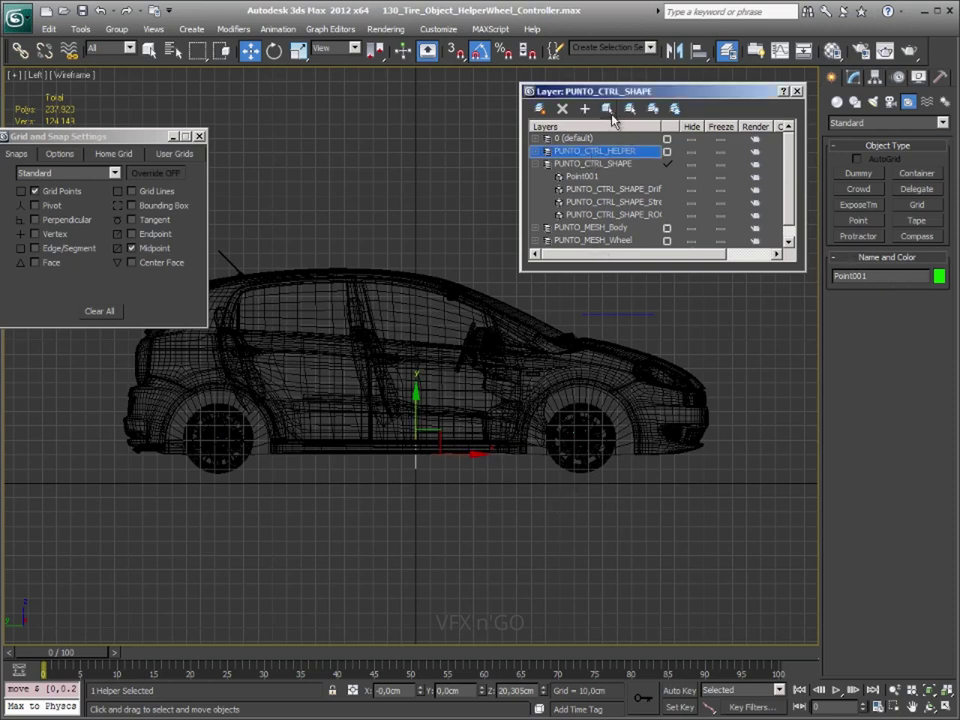
left_click(585, 108)
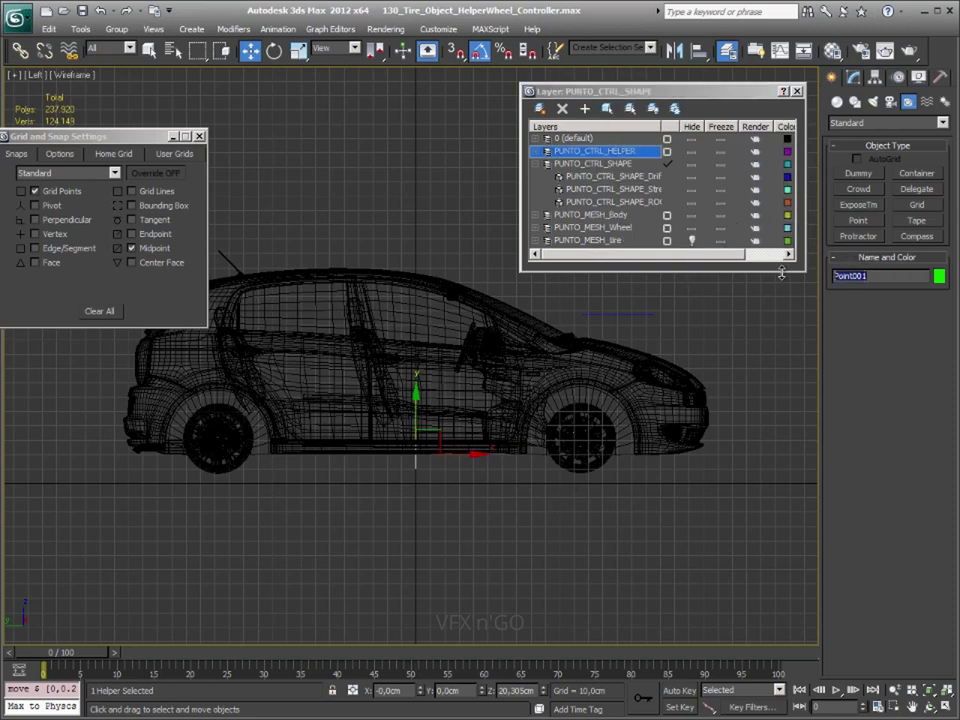
type("PUNT")
type("O_")
type("C")
type("TRL_H")
type("ELPER_")
type("Bod")
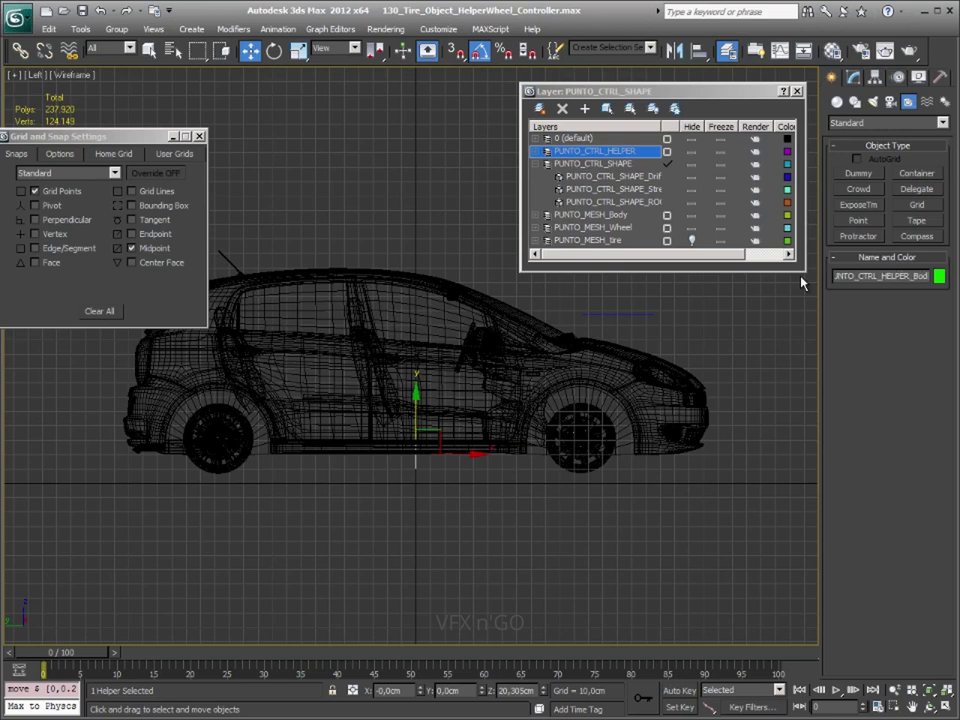
type("y")
- Deselect everything and switch to a perspective view looking down on the car
left_click(422, 561)
middle_click_drag(427, 387, 439, 418, "alt")
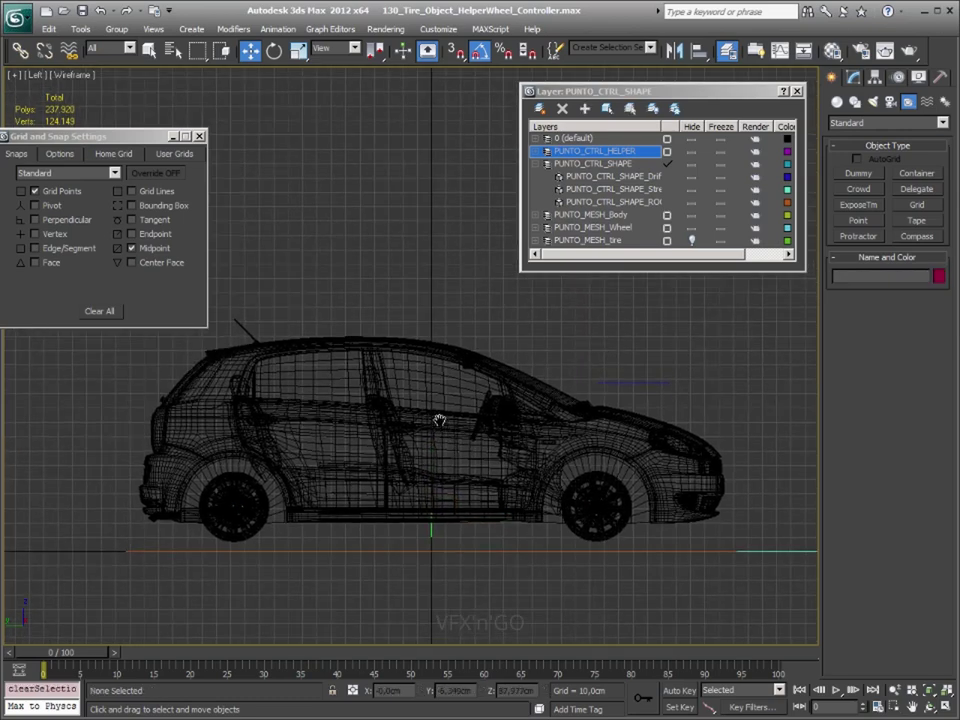
key("p")
mouse_move(517, 411)
middle_mouse_down("alt")
mouse_move(446, 448)
mouse_move(471, 420)
mouse_move(480, 437)
mouse_move(489, 409)
middle_mouse_up("alt")
scroll(471, 420, "down", 3)
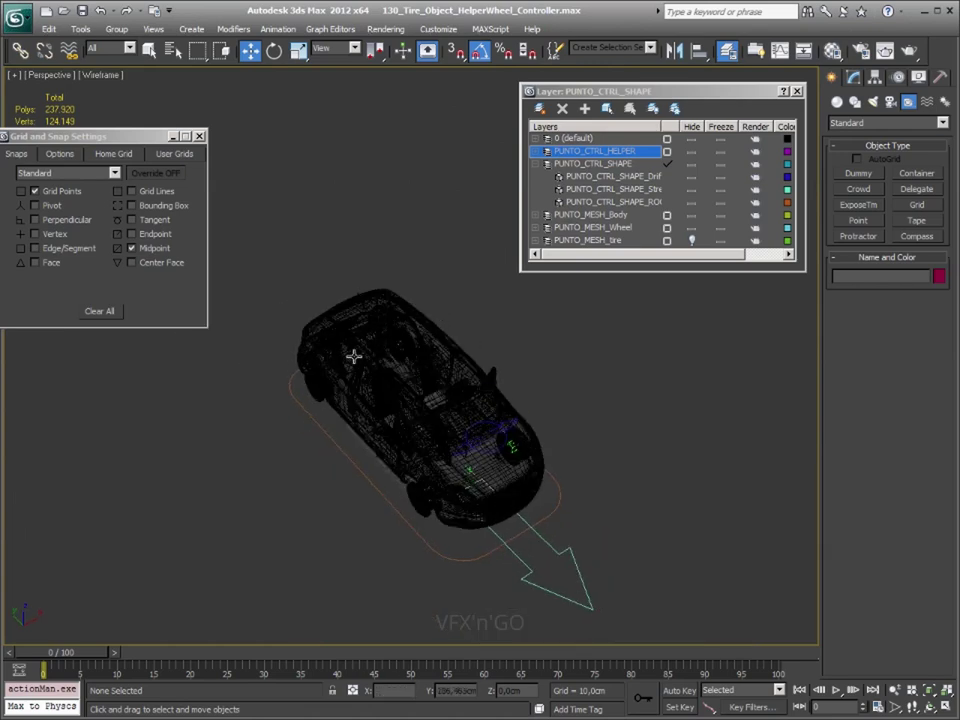
- In the Top view, draw a rectangle spline to the right of the car
key("t")
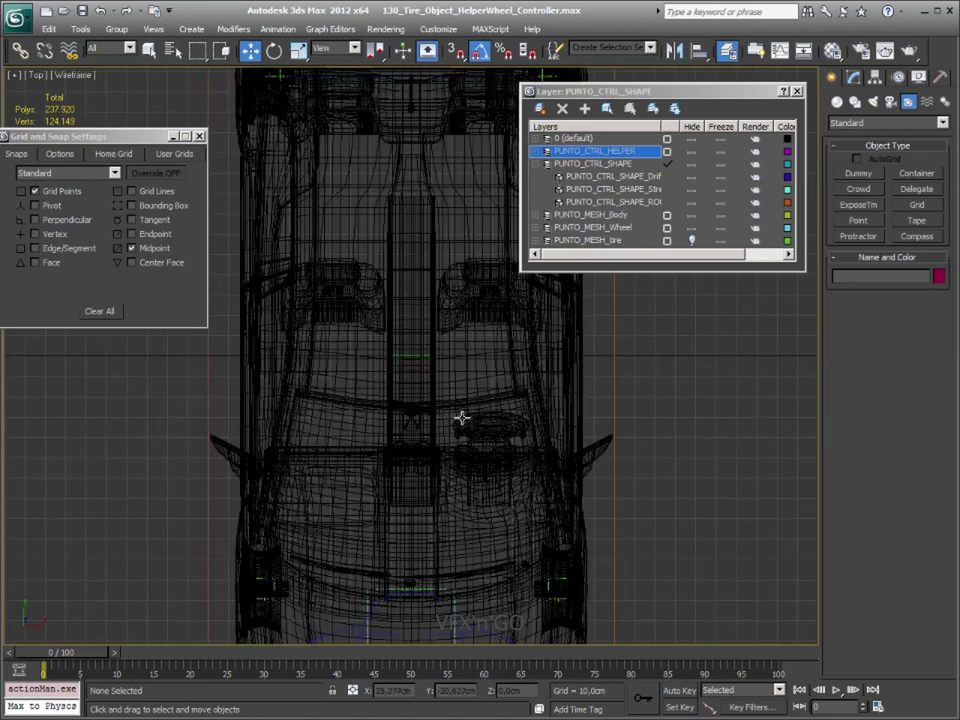
left_click(858, 102)
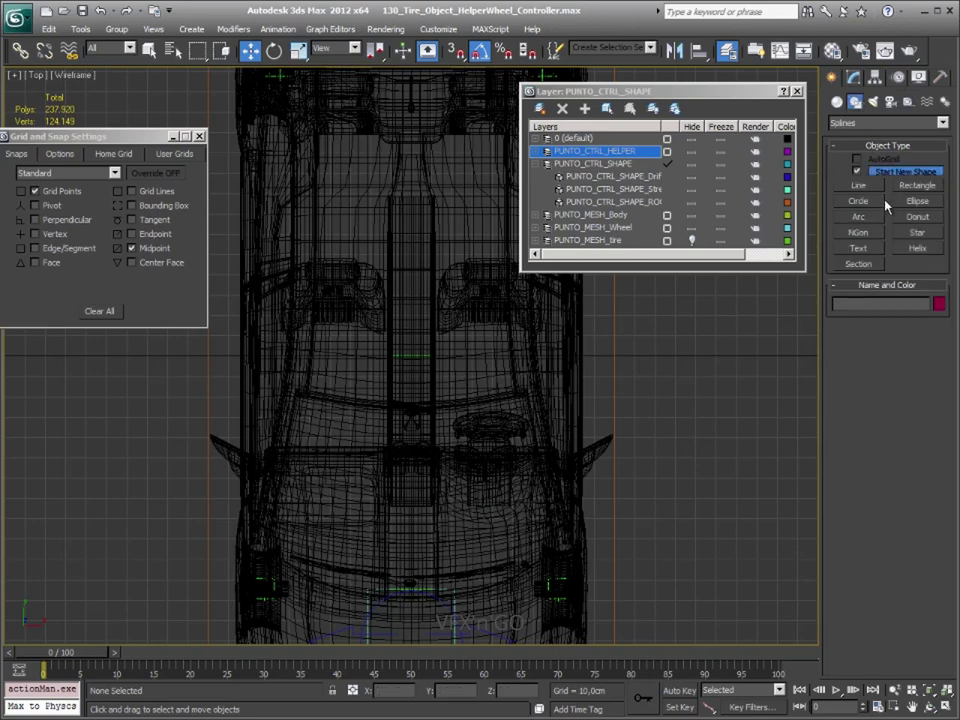
left_click(915, 186)
middle_click_drag(613, 454, 538, 350)
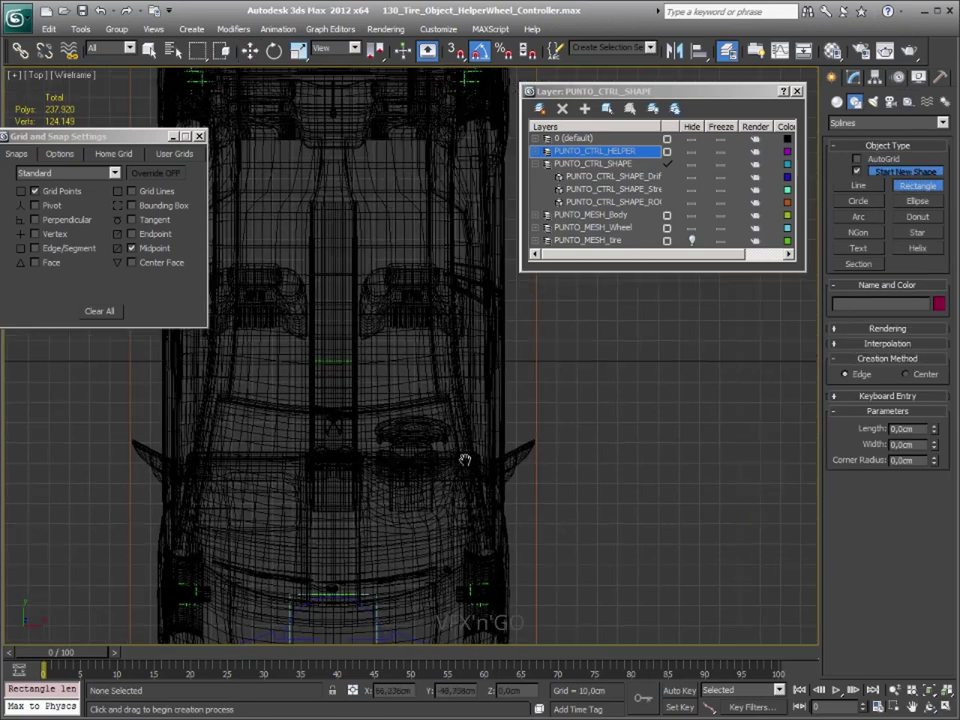
left_click_drag(502, 309, 589, 409)
key("w")
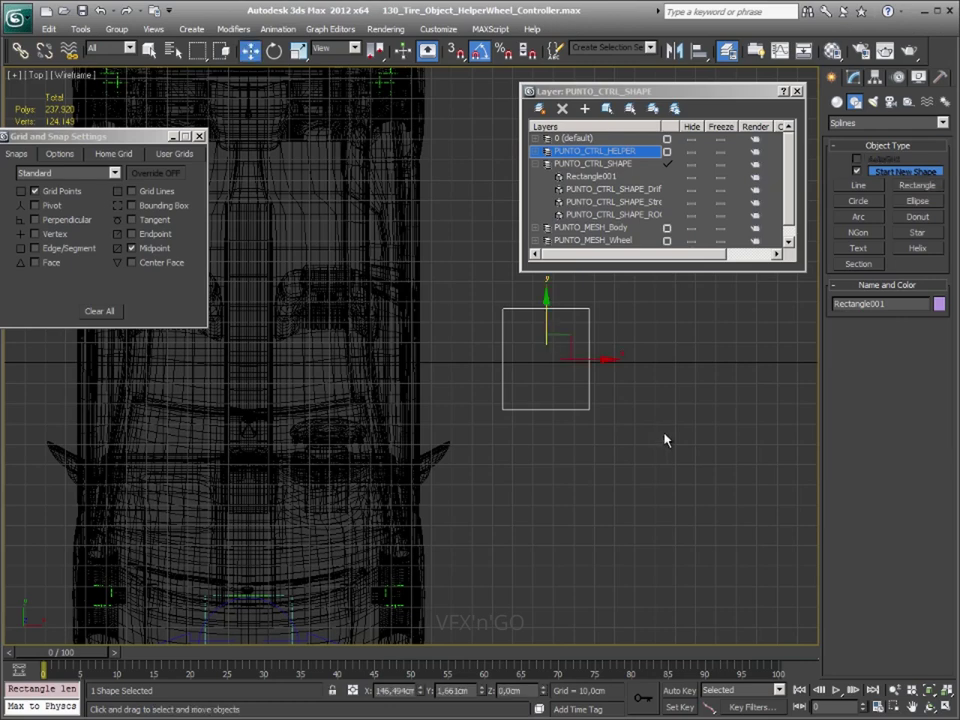
- Draw a small circle right of the rectangle, then select the rectangle
left_click(858, 201)
left_click_drag(703, 392, 719, 395)
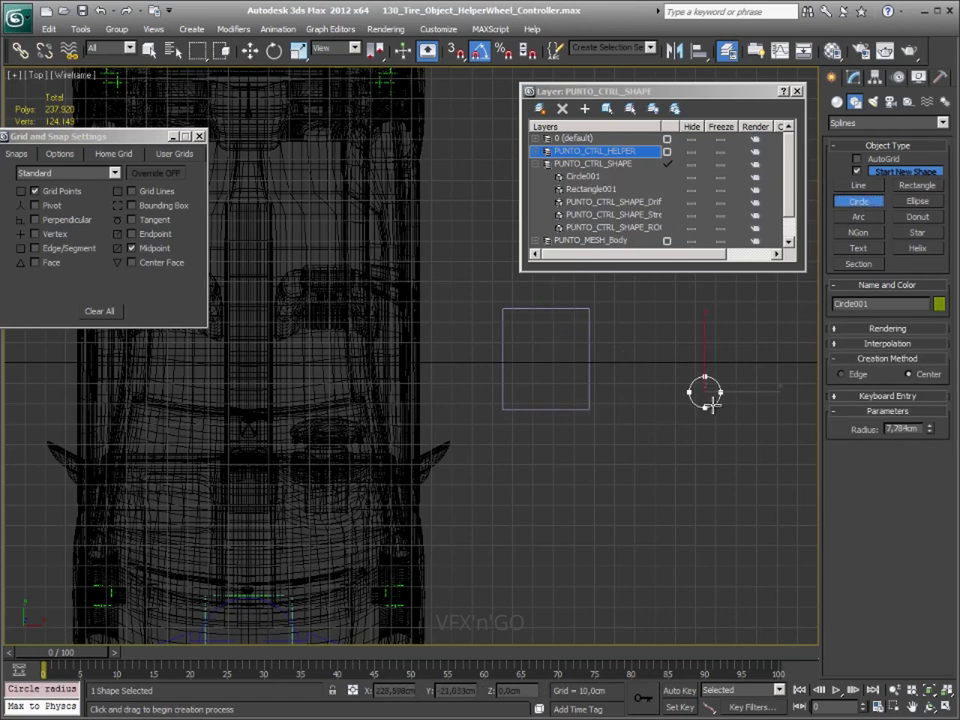
key("w")
middle_click_drag(523, 344, 620, 369)
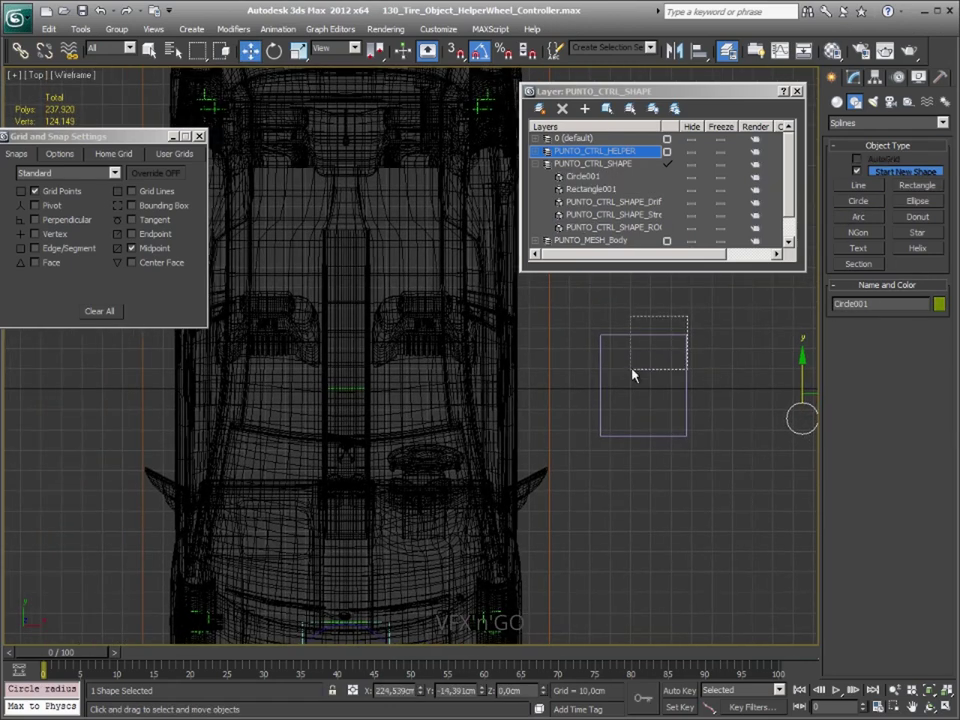
left_click(601, 346)
- Zero Rectangle001's absolute X and Y positions to centre it at the origin
key("F12")
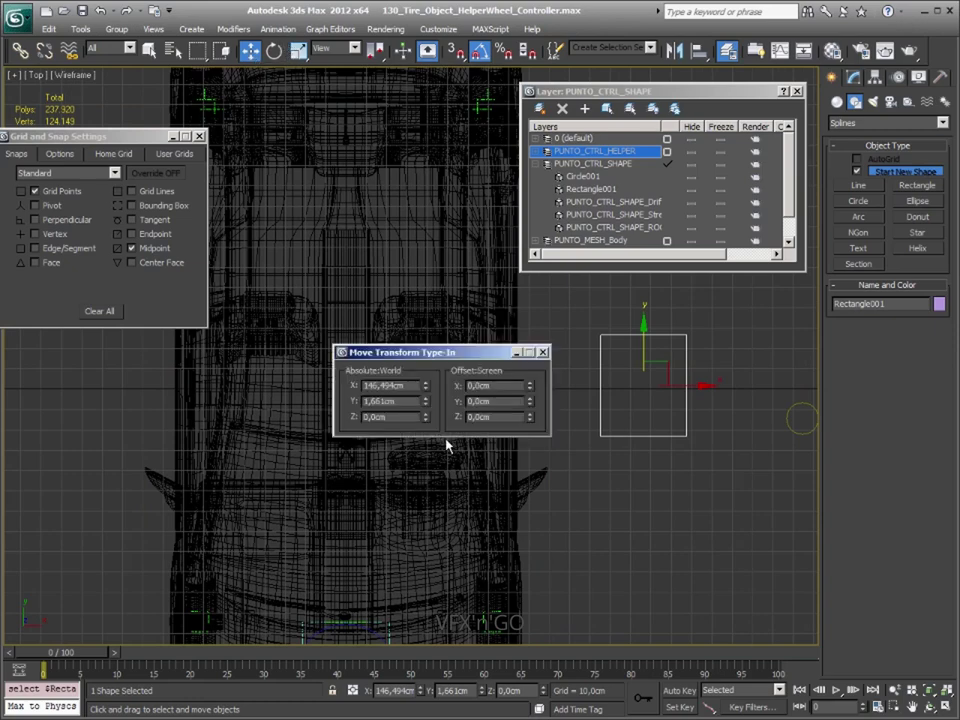
right_click(427, 387)
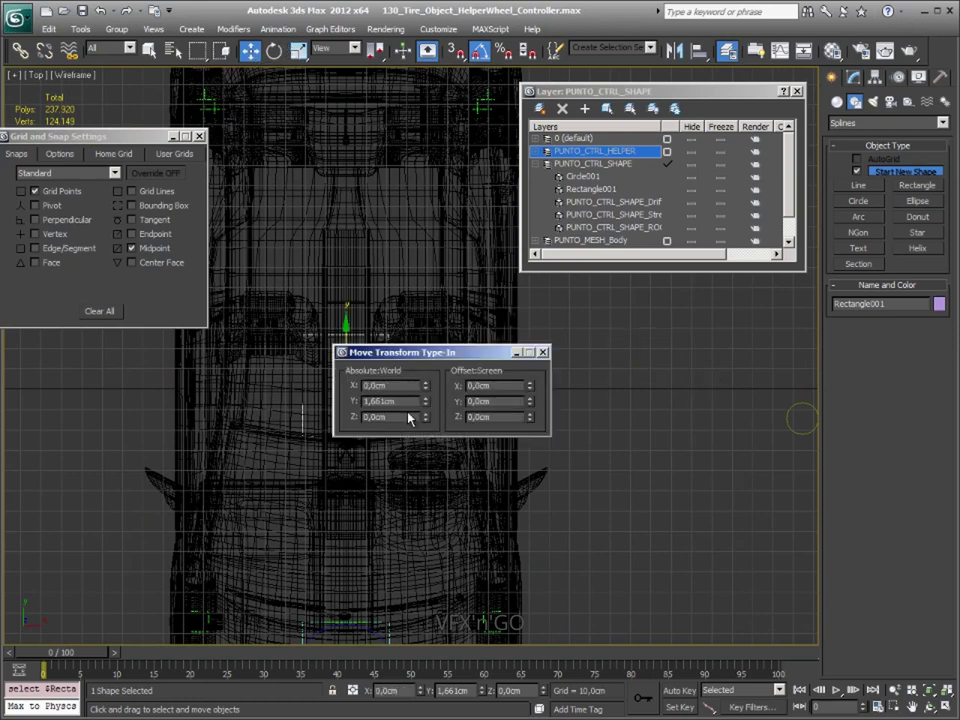
right_click(425, 401)
left_click(542, 352)
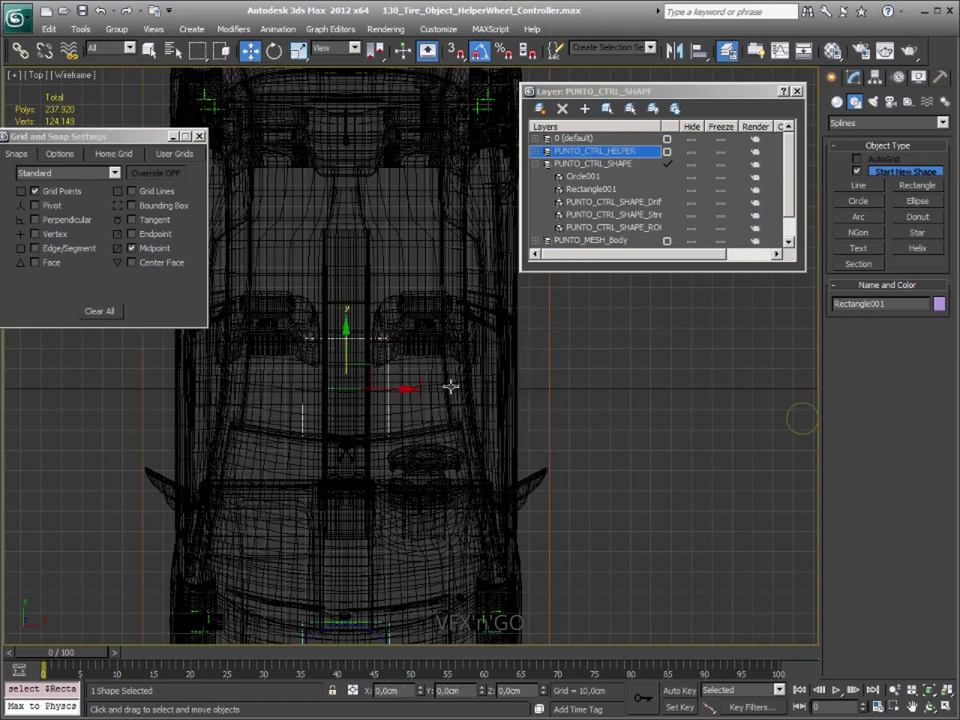
middle_click_drag(456, 400, 462, 409)
left_click(873, 101)
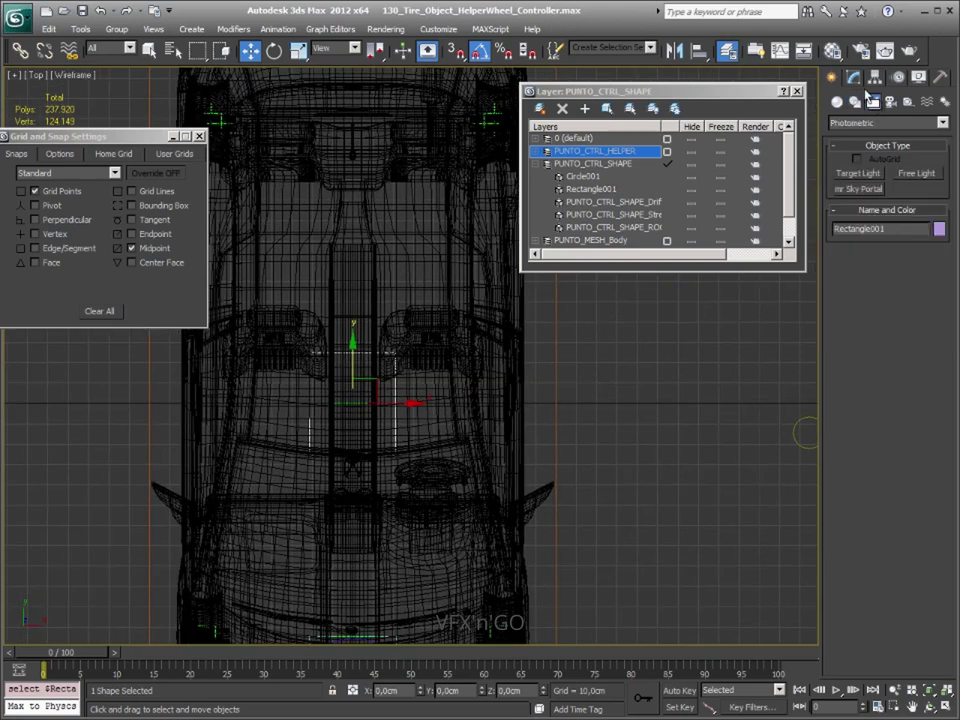
- Set Rectangle001's Length and Width to 60 cm
left_click(853, 77)
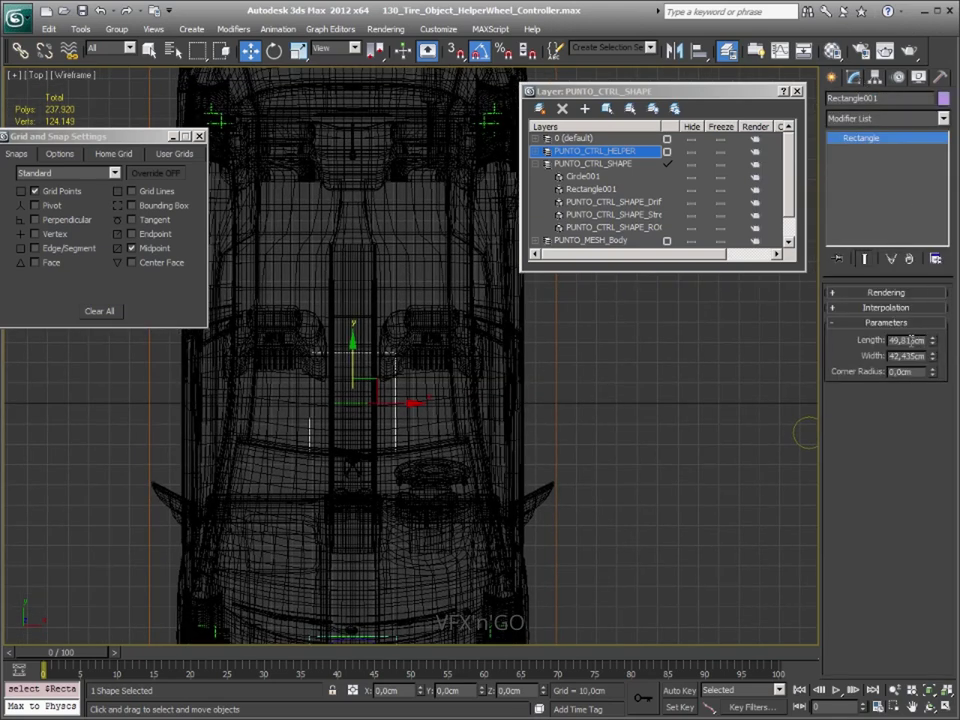
type("50")
key("Tab")
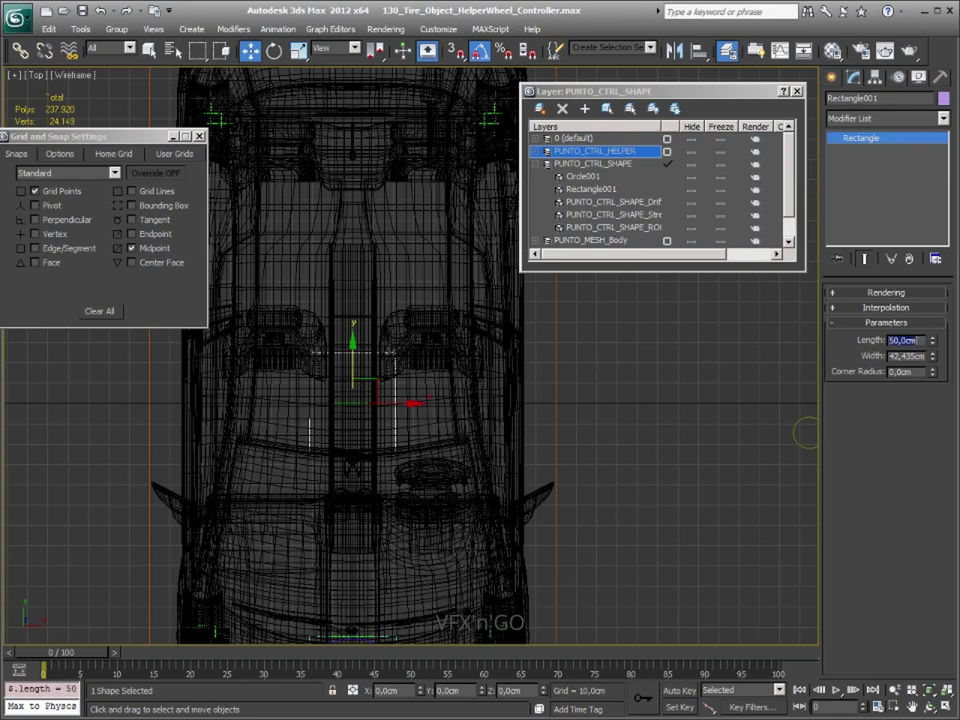
type("50,0cm")
key("Return")
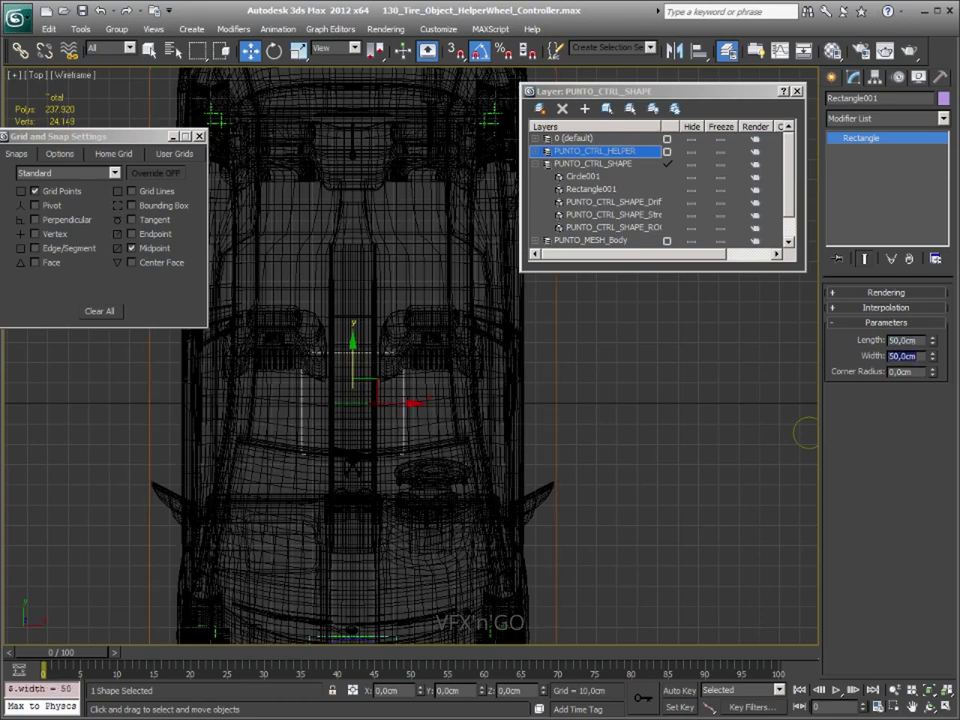
type("60")
key("Tab")
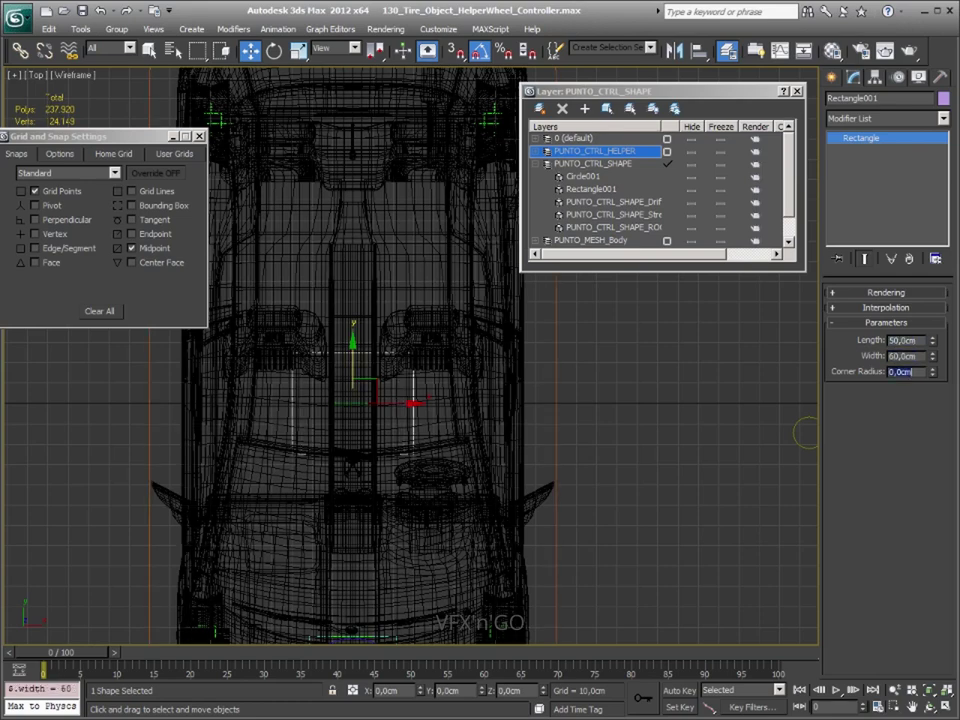
key("Tab")
type("60")
key("Return")
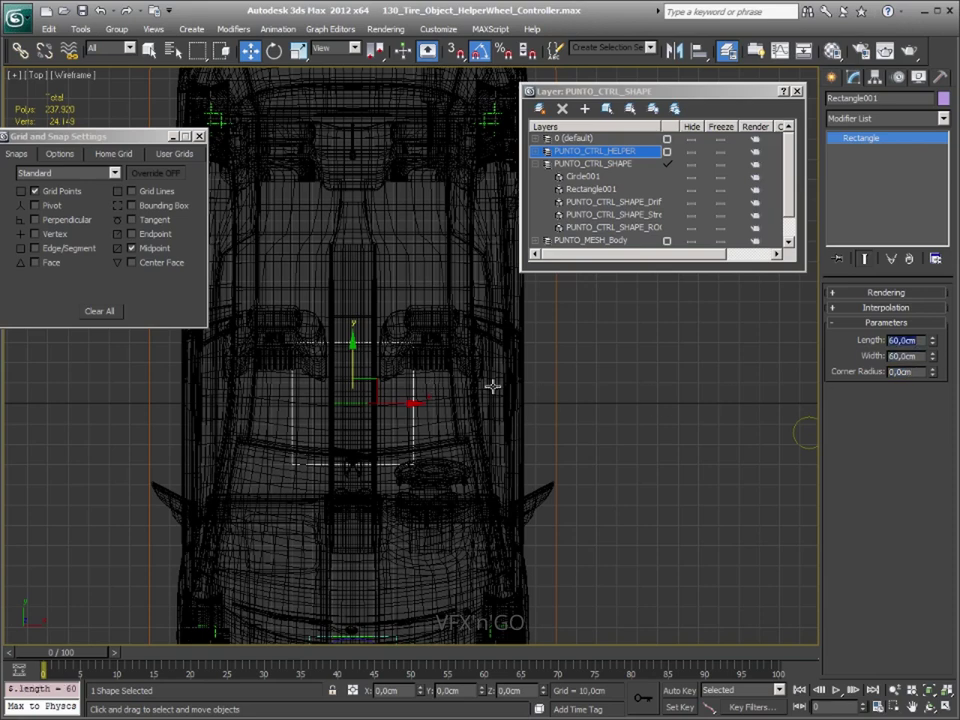
middle_click_drag(652, 398, 637, 397)
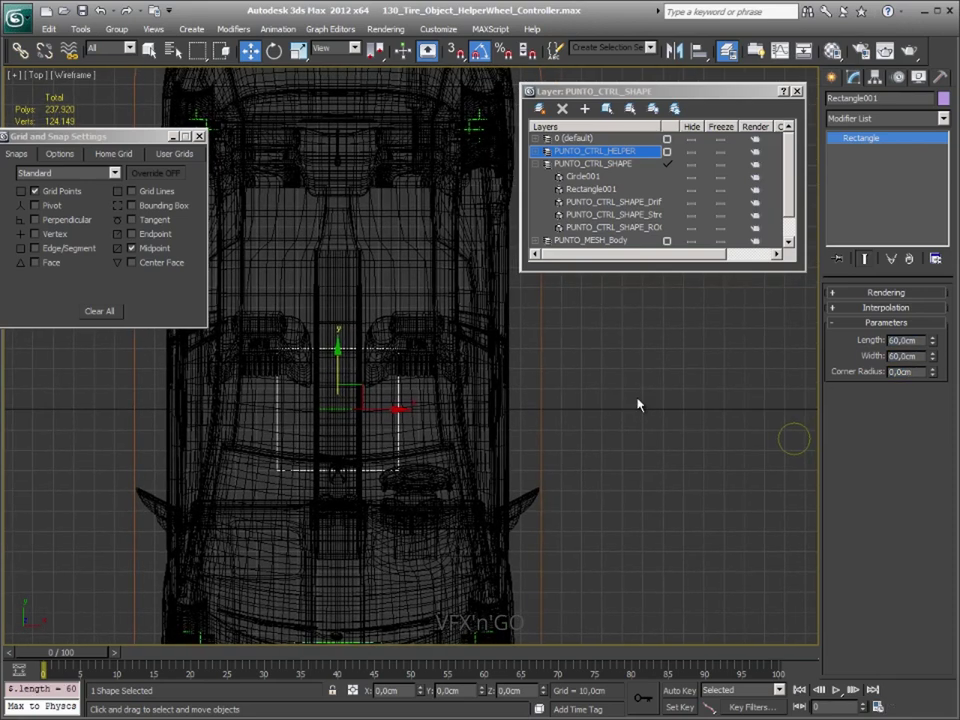
- Raise Rectangle001 above the car roof to Y 44.935 cm, Z 159.912 cm
key("f")
scroll(499, 497, "down", 2)
middle_click_drag(499, 497, 477, 541)
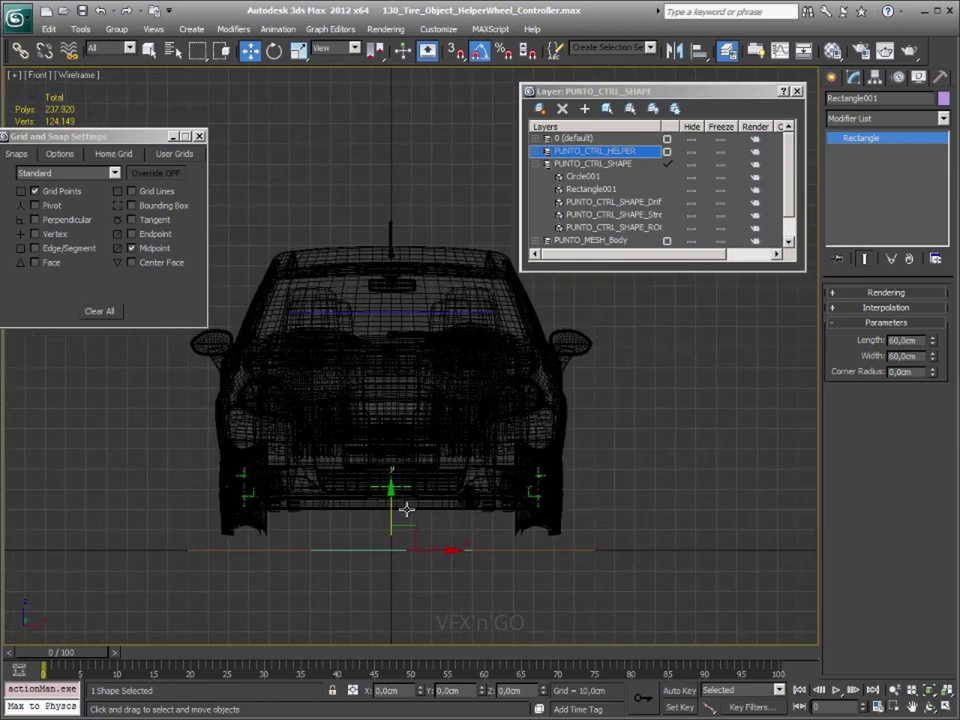
left_click_drag(393, 490, 386, 185)
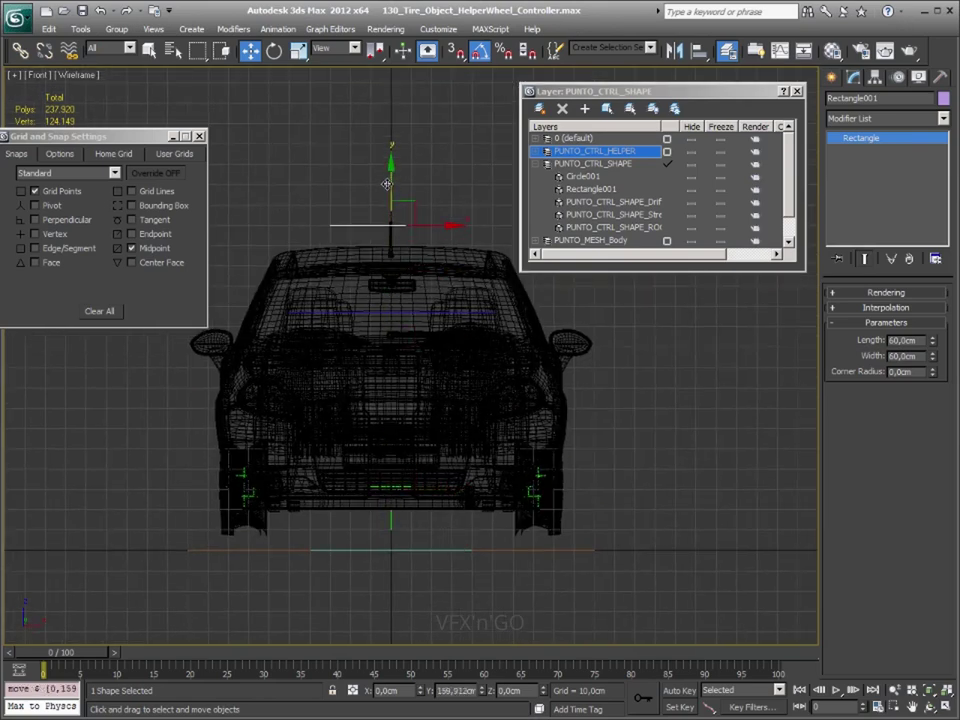
key("t")
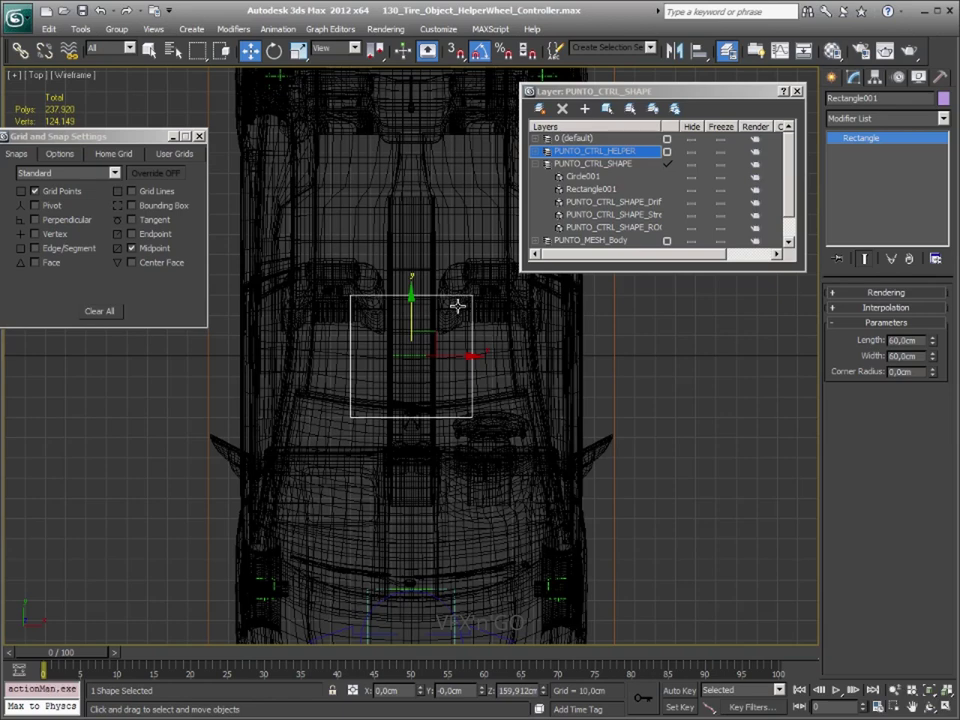
key("F3")
scroll(464, 417, "down", 2)
scroll(464, 410, "up", 2)
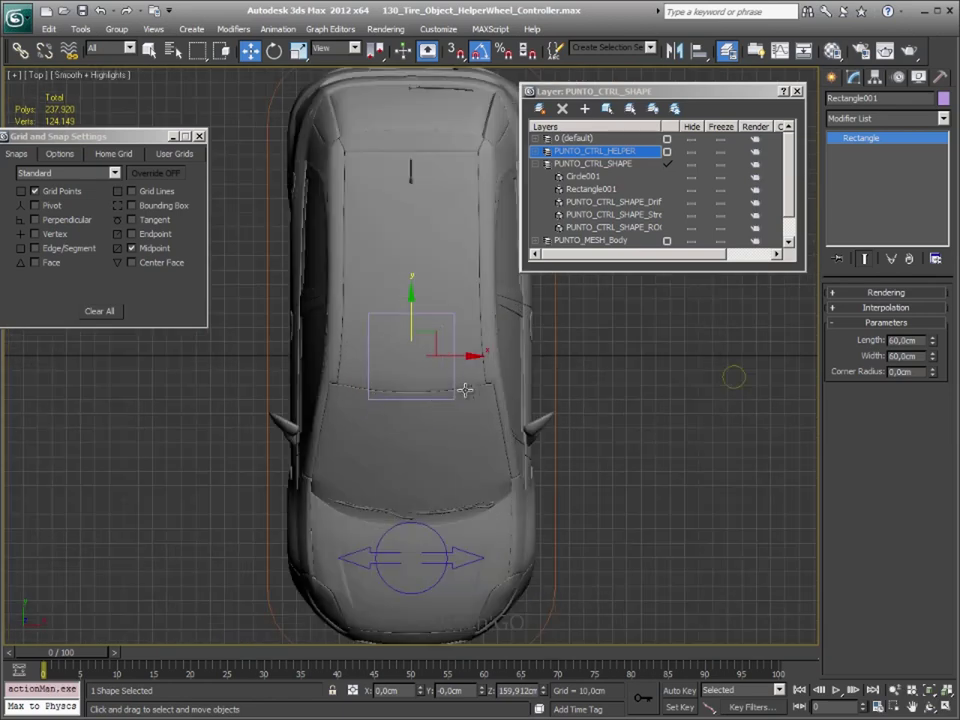
scroll(367, 231, "up", 1)
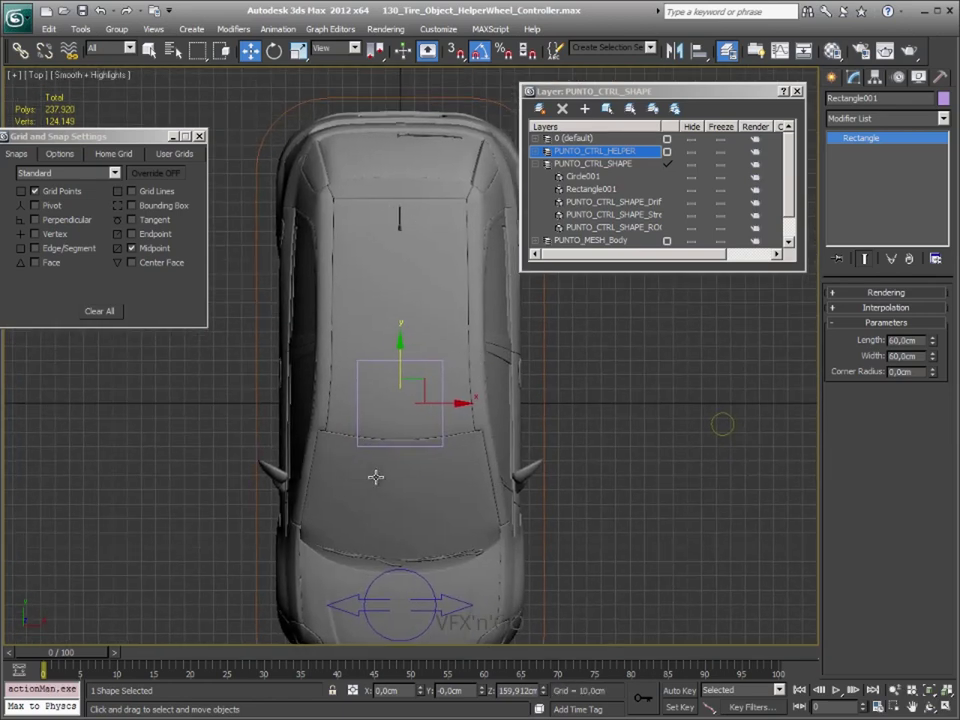
left_click_drag(399, 362, 405, 295)
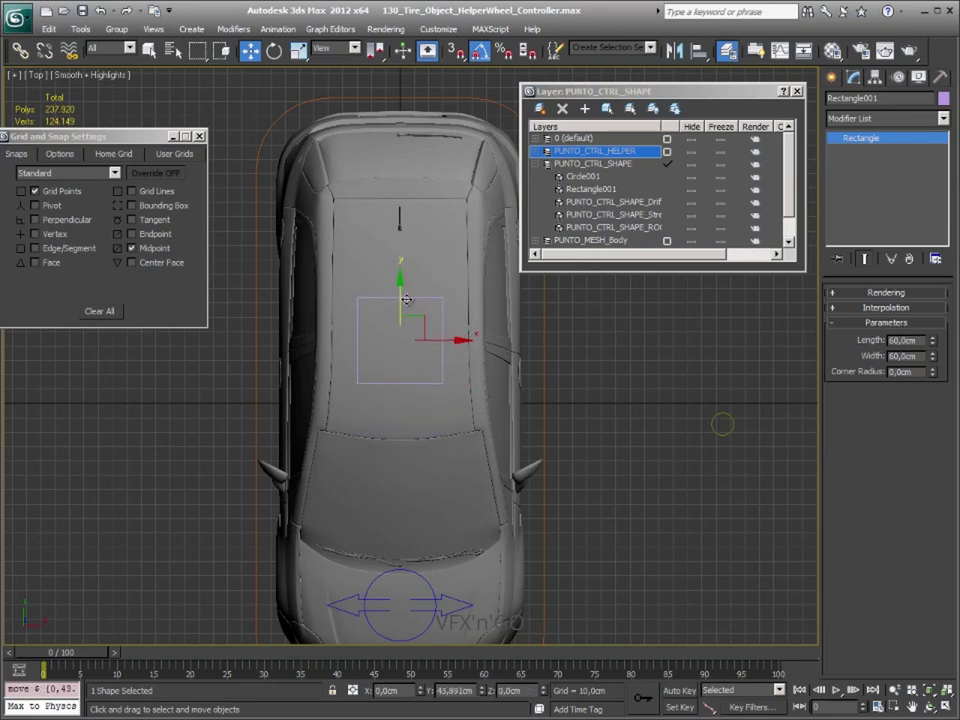
left_click_drag(405, 295, 410, 299)
- Set Rectangle001's Width to 80 cm
scroll(600, 446, "up", 3)
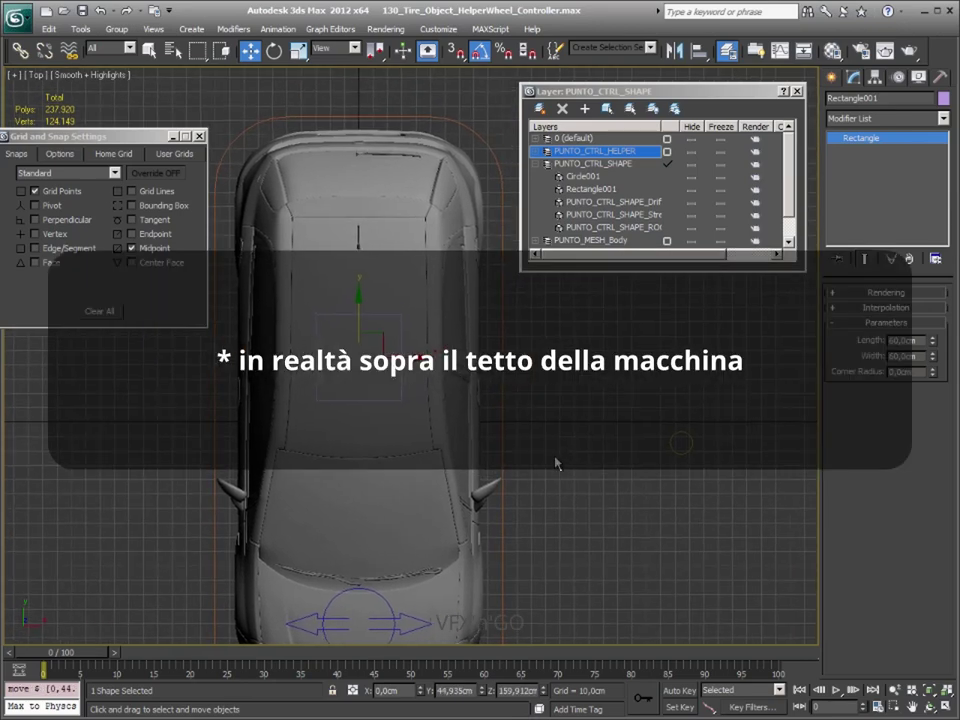
double_click(905, 340)
type("80")
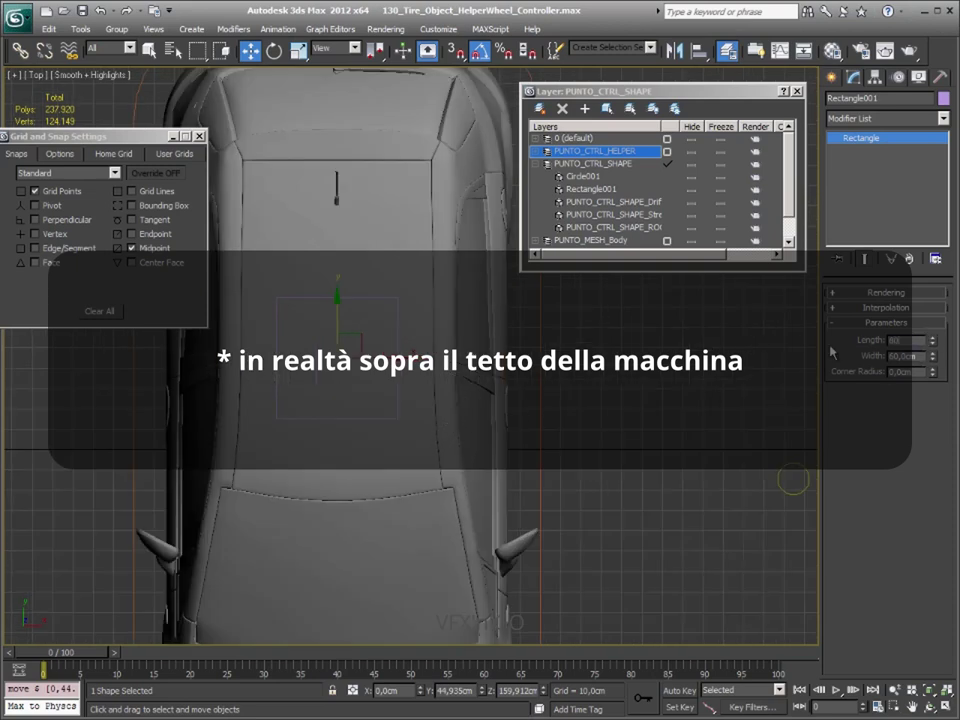
key("Tab")
type("80")
key("Return")
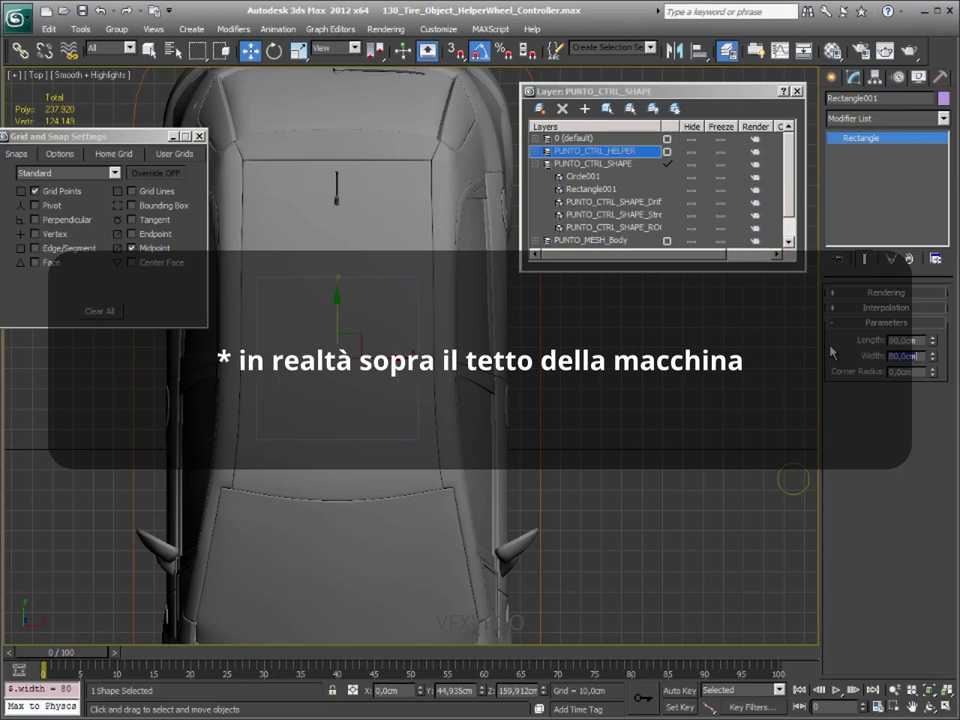
middle_click_drag(597, 432, 617, 452)
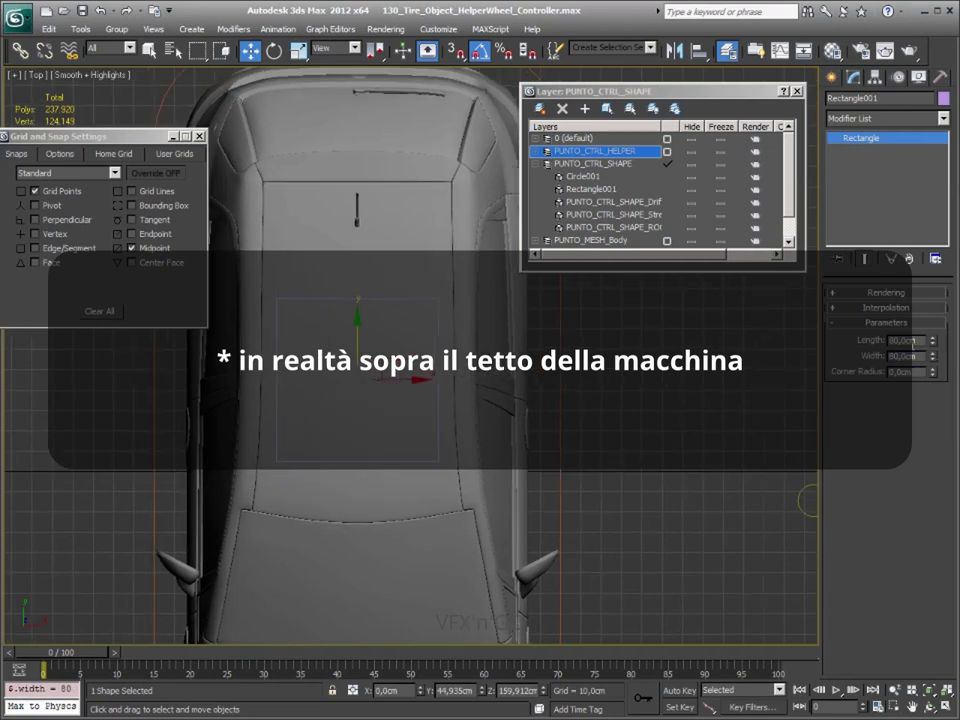
middle_click_drag(772, 505, 736, 505)
- Centre Circle001 on Rectangle001 with a pivot-to-pivot X/Y/Z Align
left_click(768, 510)
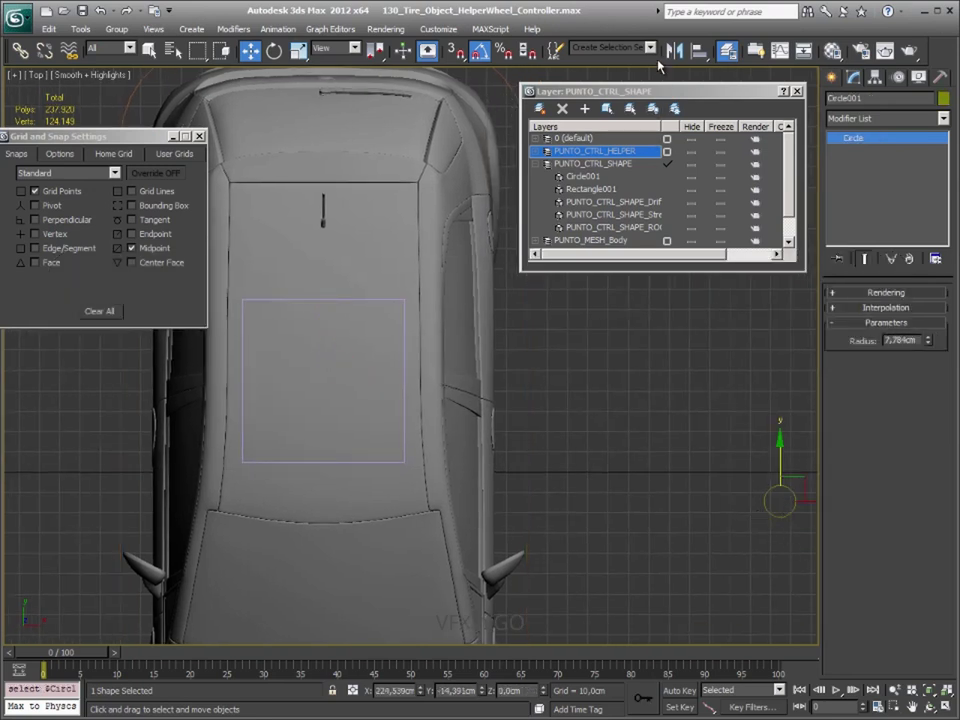
left_click(700, 50)
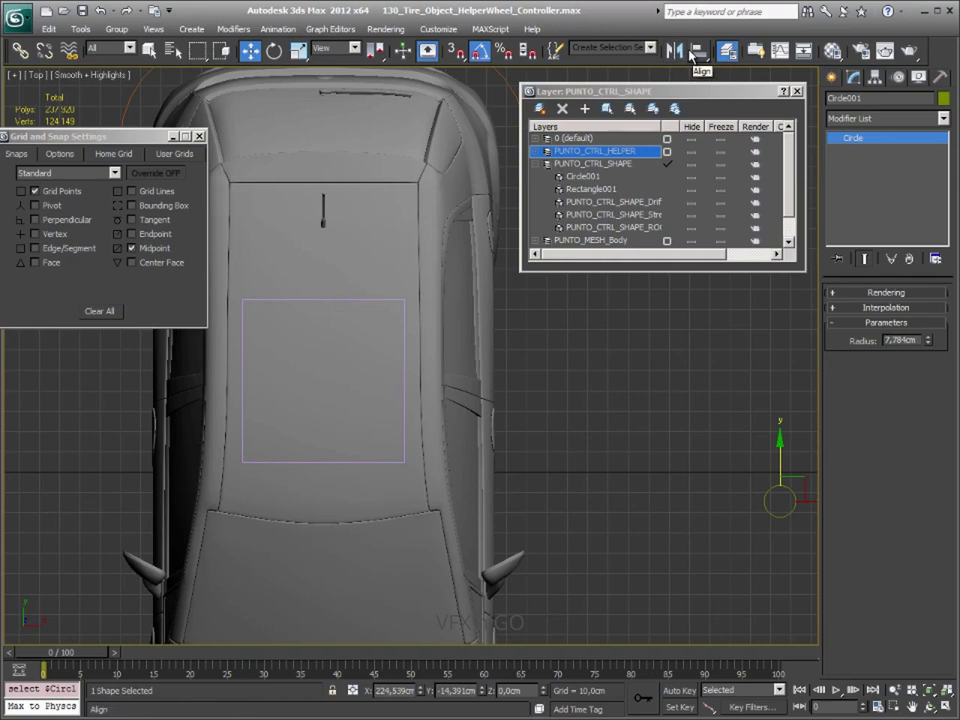
left_click(361, 300)
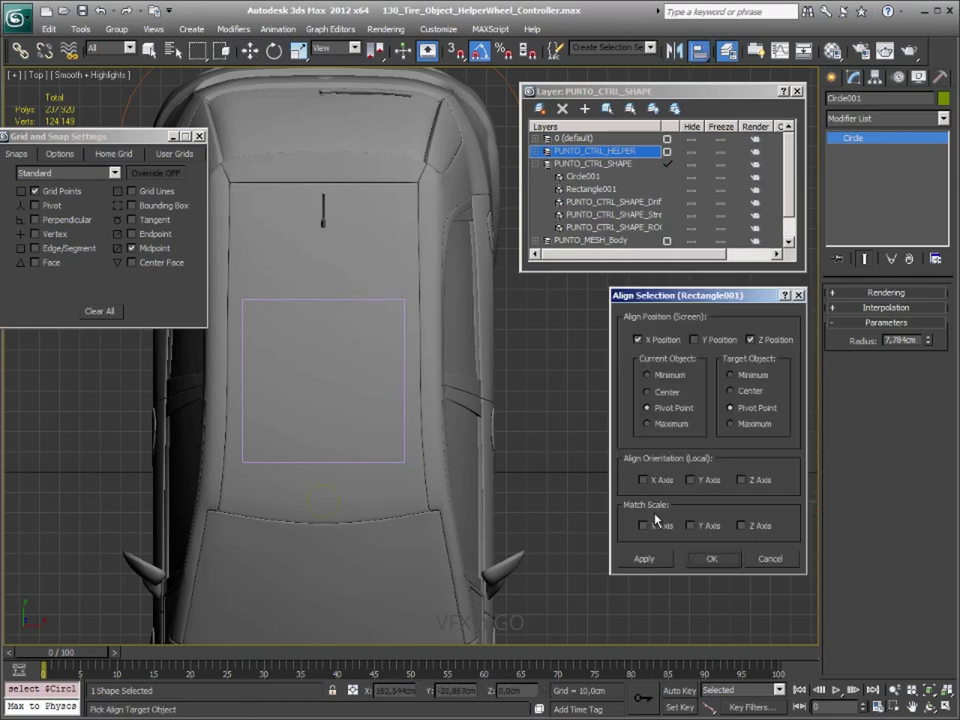
left_click(694, 339)
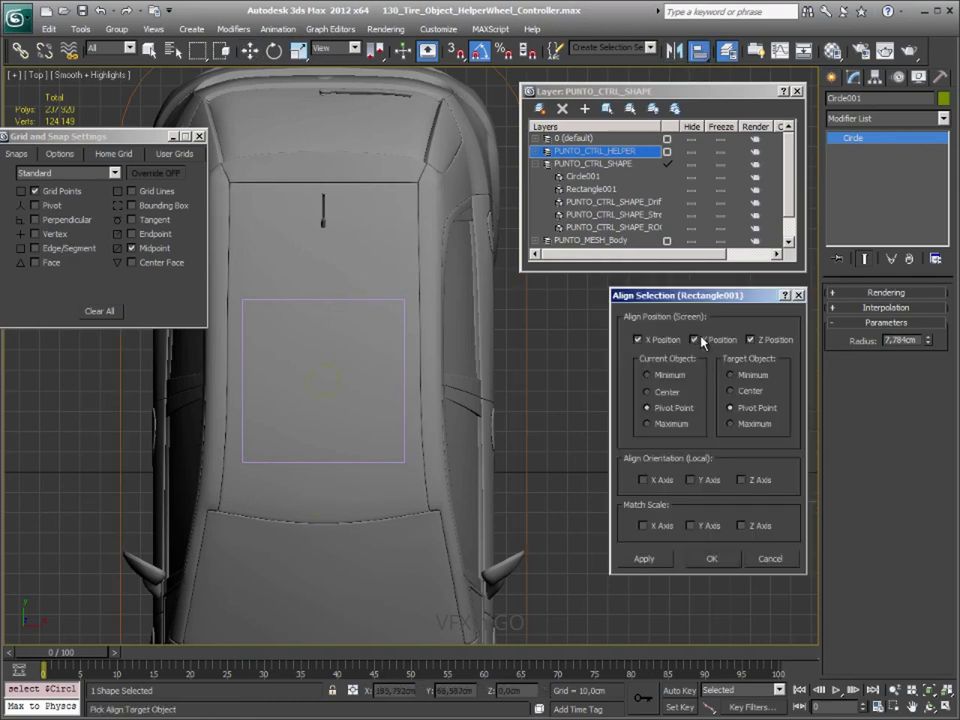
left_click(731, 566)
scroll(293, 437, "up", 2)
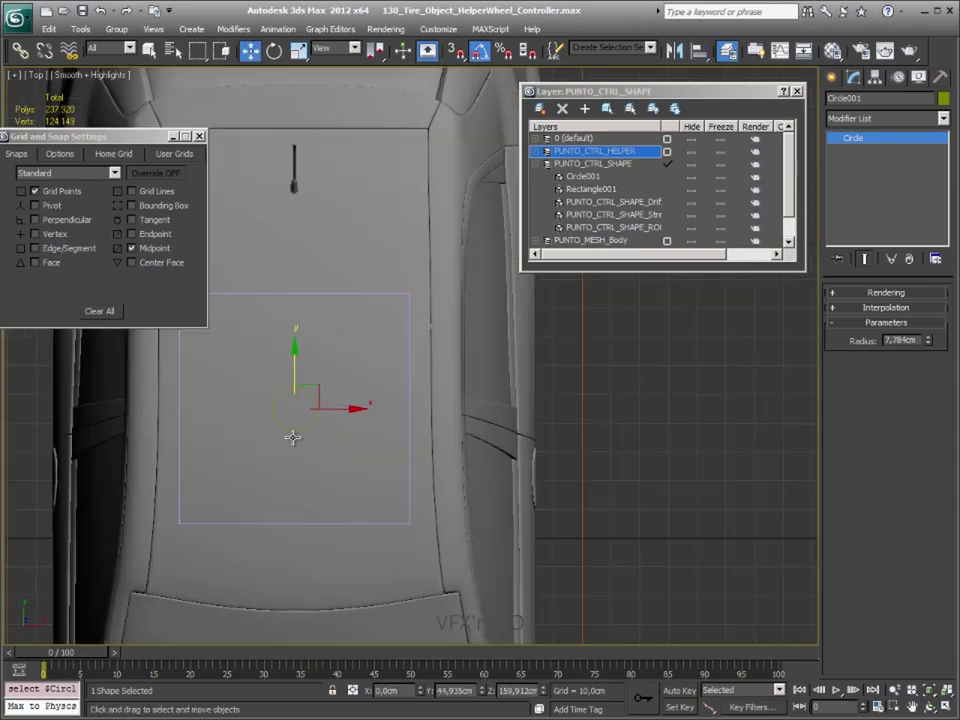
scroll(332, 435, "up", 2)
middle_click_drag(332, 435, 334, 435)
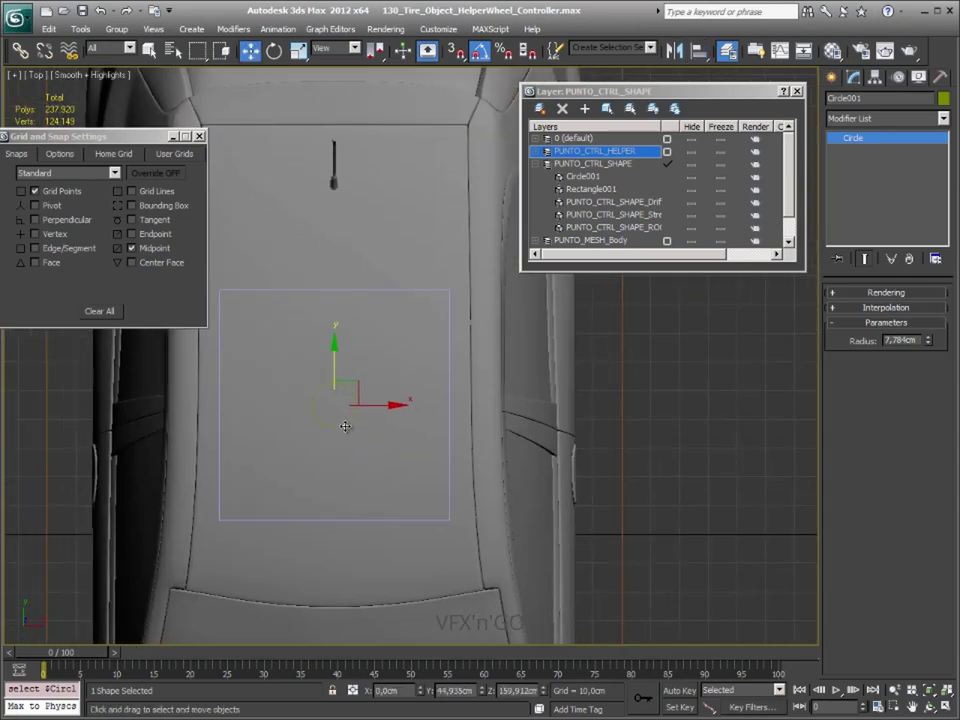
- Colour Circle001 yellow, set its radius to 10 cm, and deselect it
left_click(943, 98)
left_click(514, 398)
left_click(553, 446)
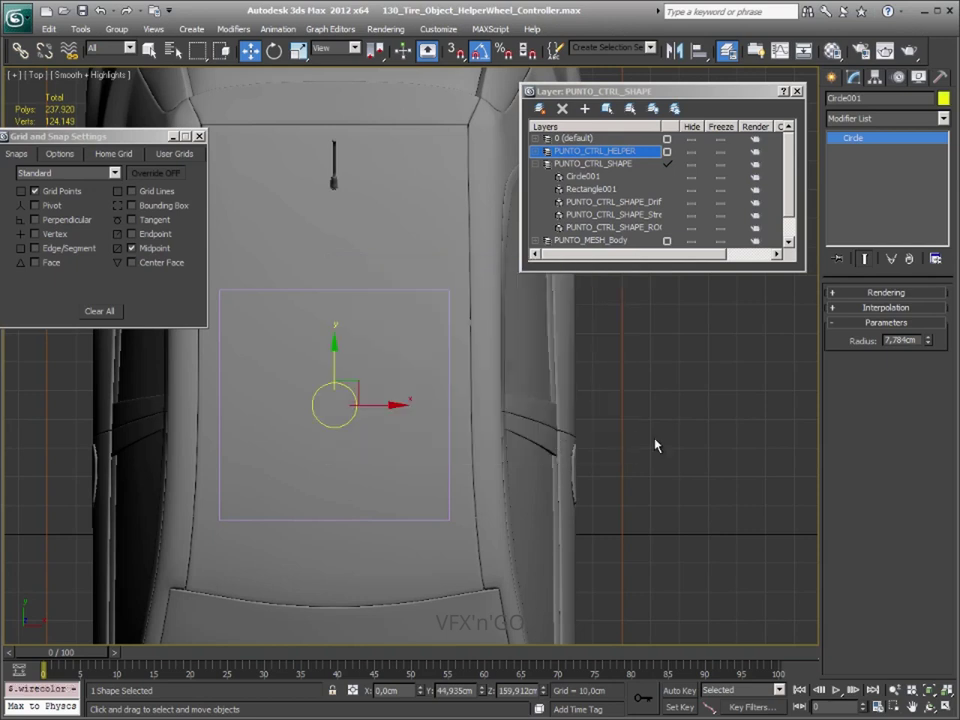
left_click(350, 418)
double_click(920, 340)
type("10")
key("Return")
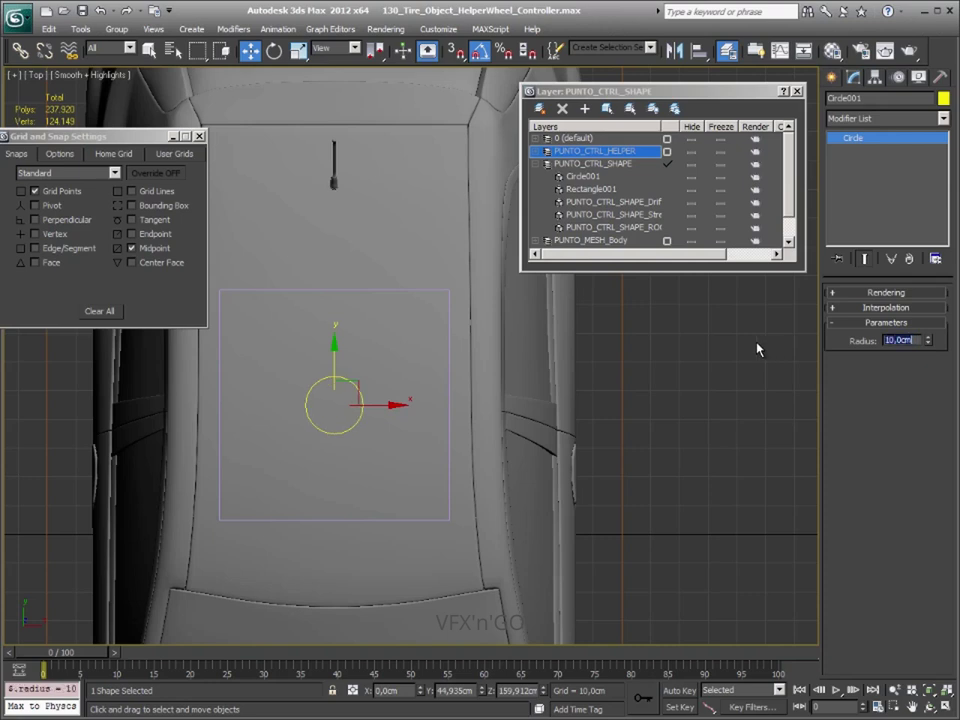
middle_click_drag(346, 421, 380, 422)
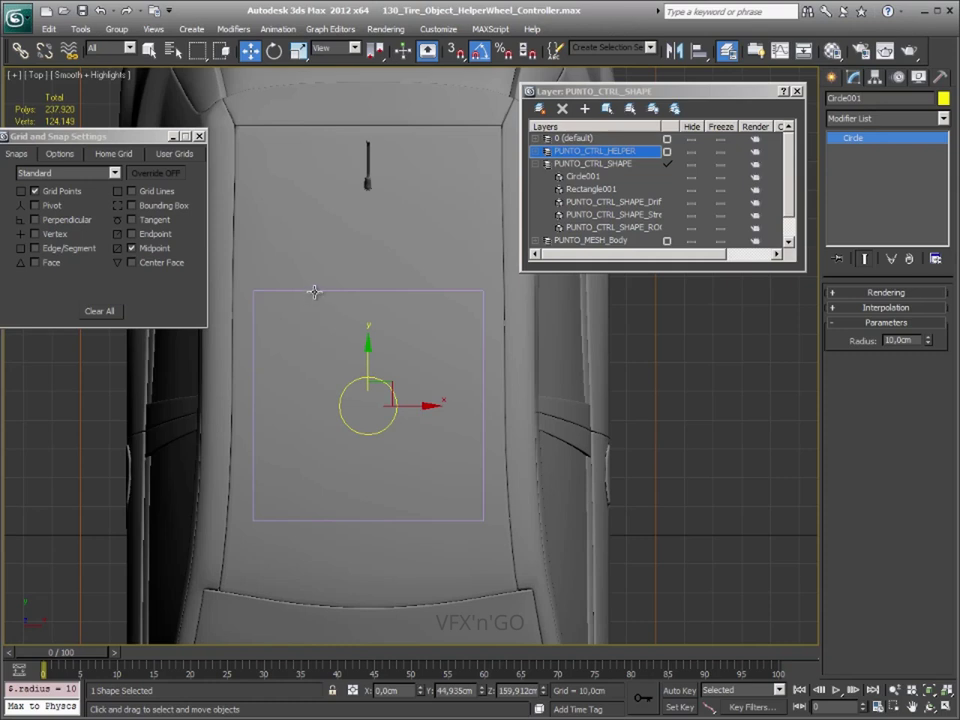
left_click(456, 308)
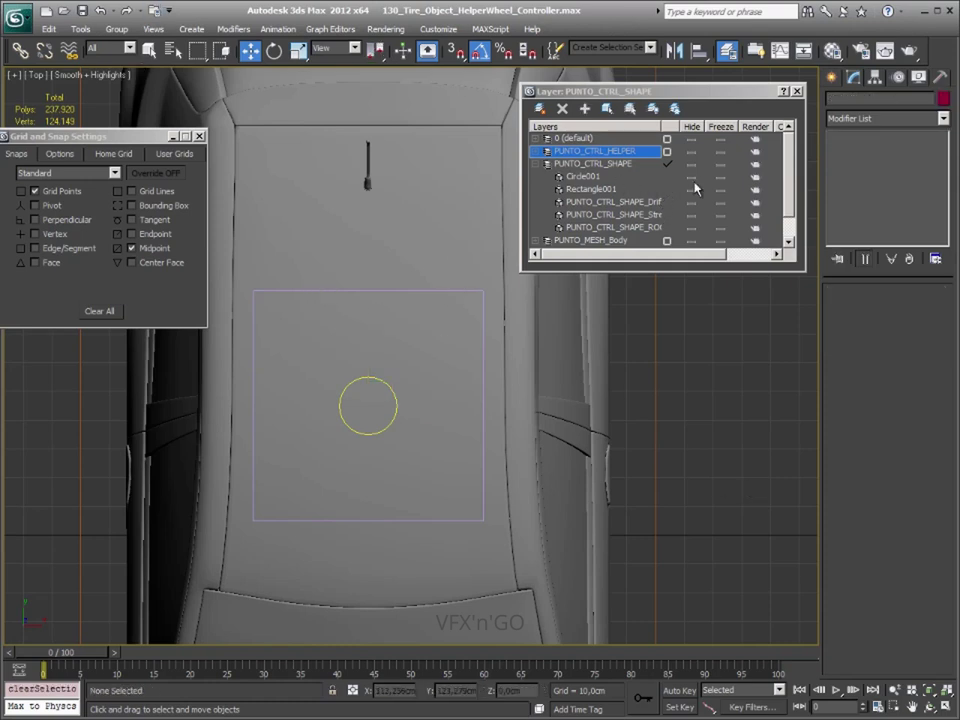
- Hide the PUNTO_MESH_Body layer, then start aligning Circle001 to Rectangle001
scroll(600, 165, "down", 1)
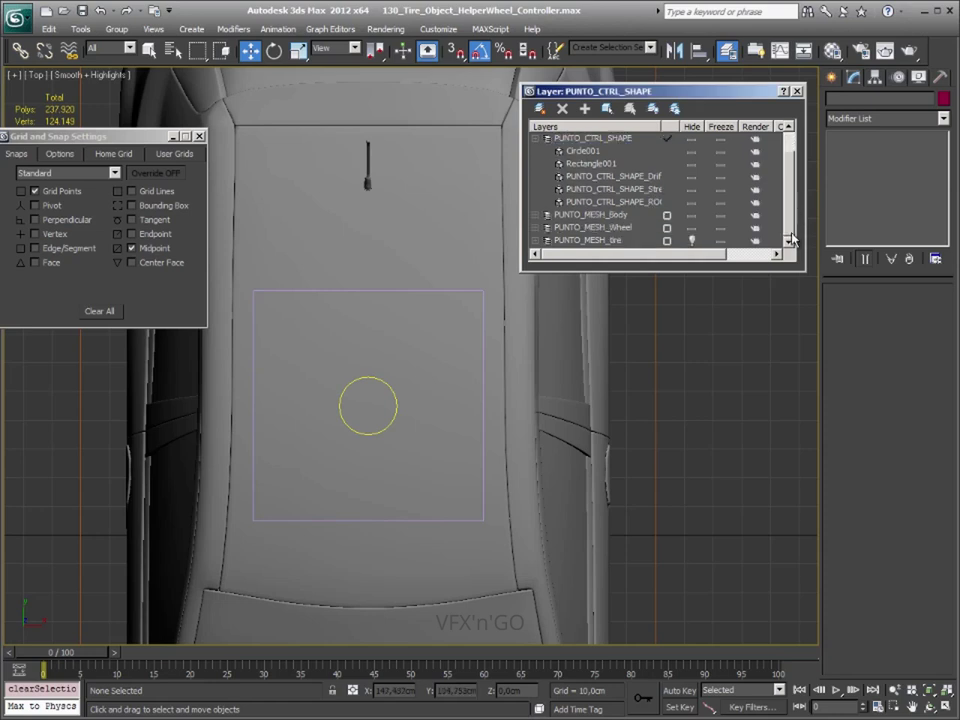
left_click(690, 215)
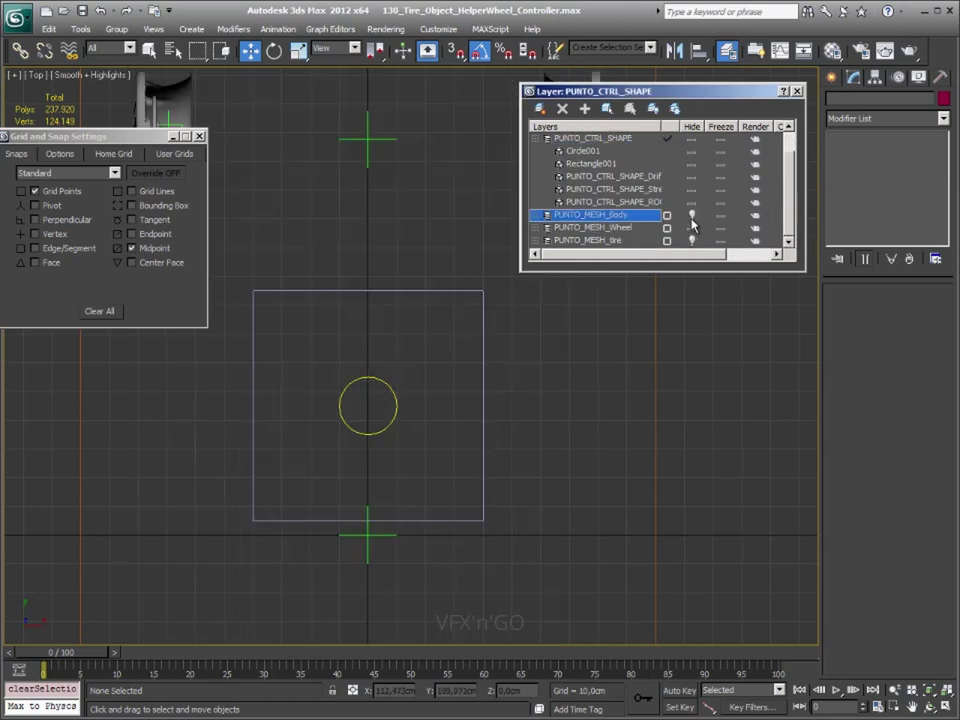
left_click(371, 379)
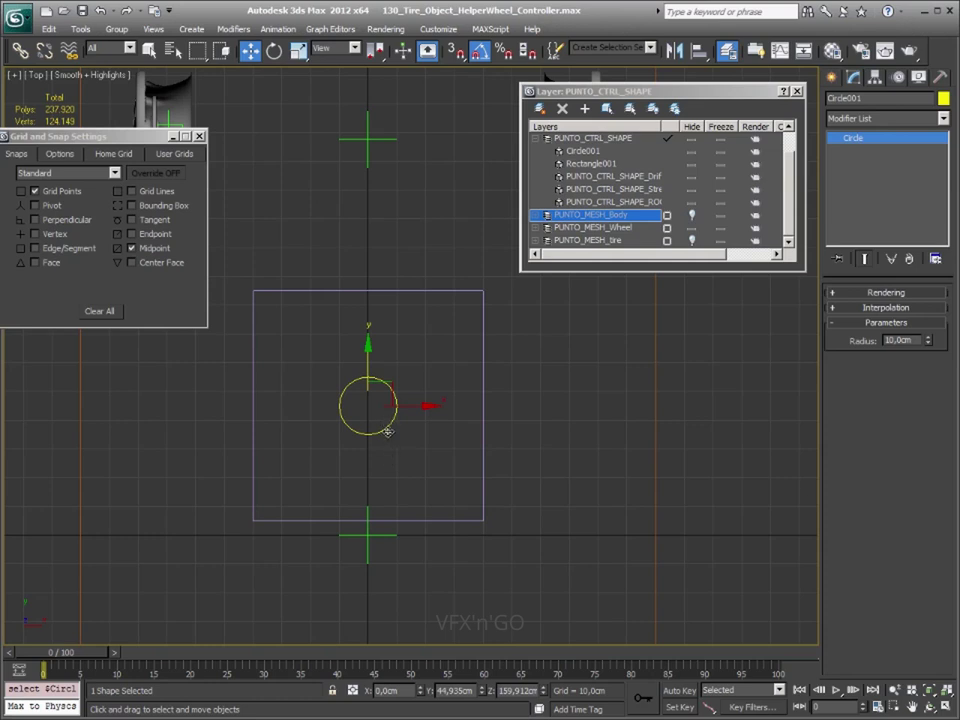
mouse_move(388, 386)
left_mouse_down()
mouse_move(495, 302)
mouse_move(259, 503)
left_mouse_up()
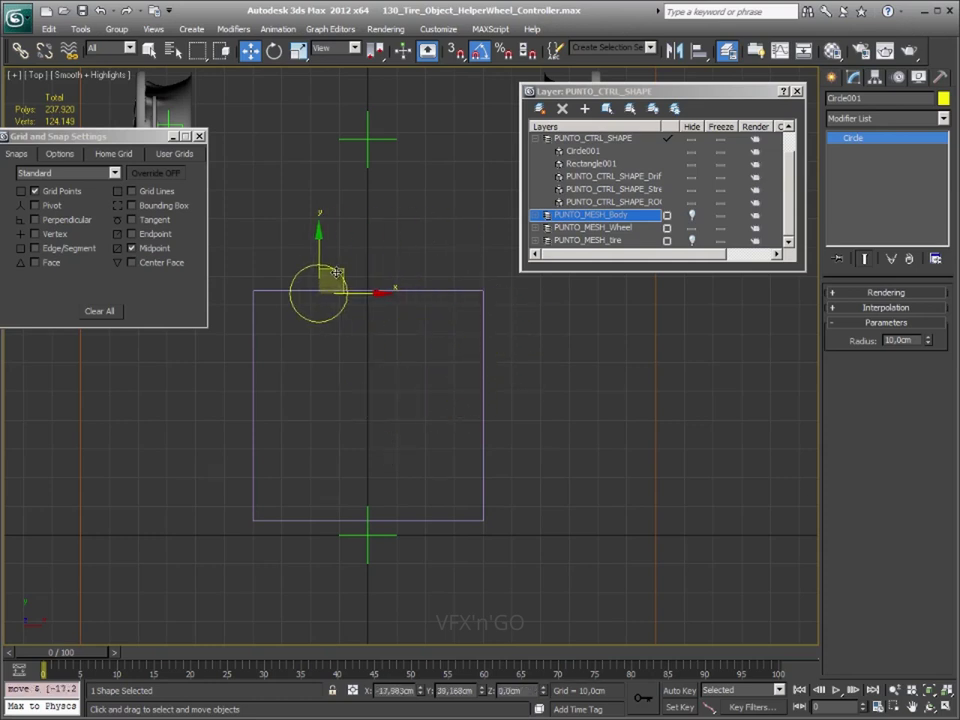
key("ctrl+z")
key("ctrl+z")
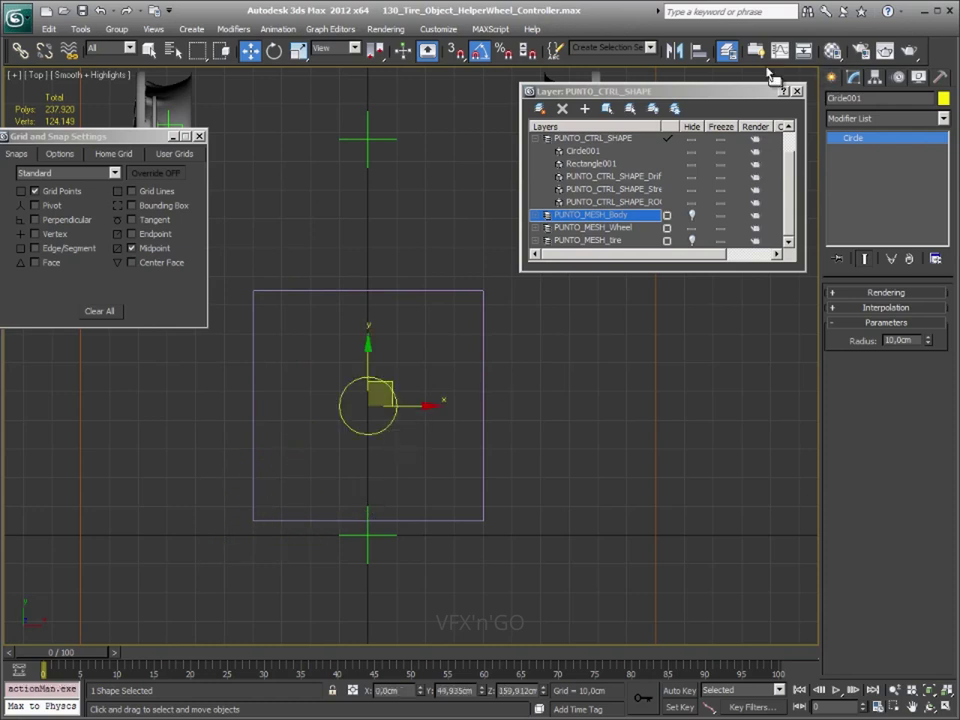
left_click(700, 50)
left_click(445, 292)
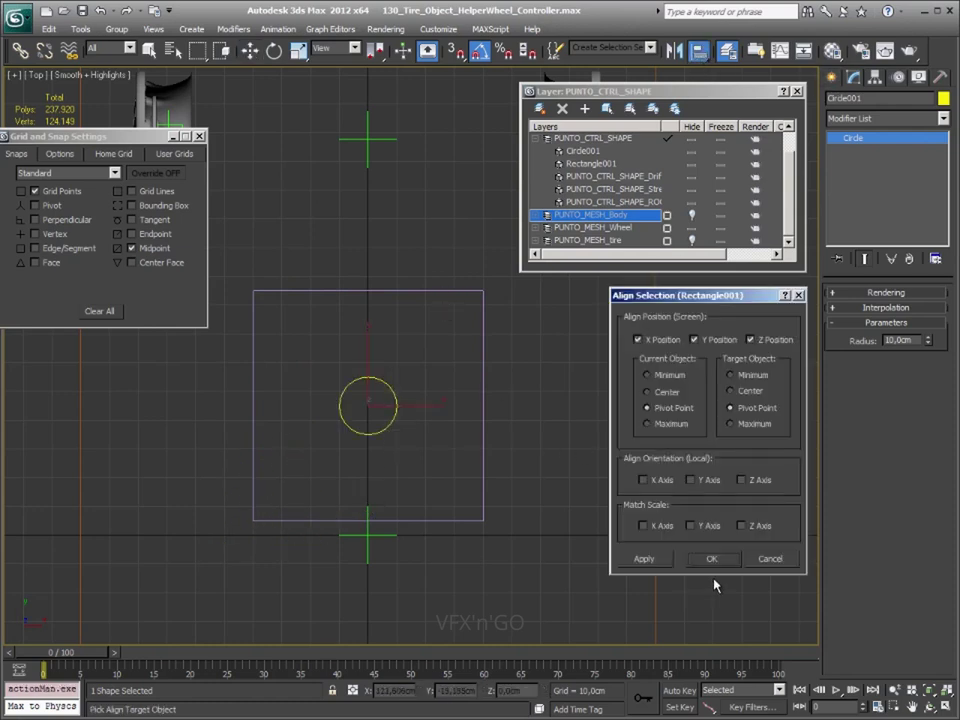
- Confirm centring Circle001 on Rectangle001 and reselect the circle
left_click(709, 557)
left_click(428, 435)
left_click(392, 417)
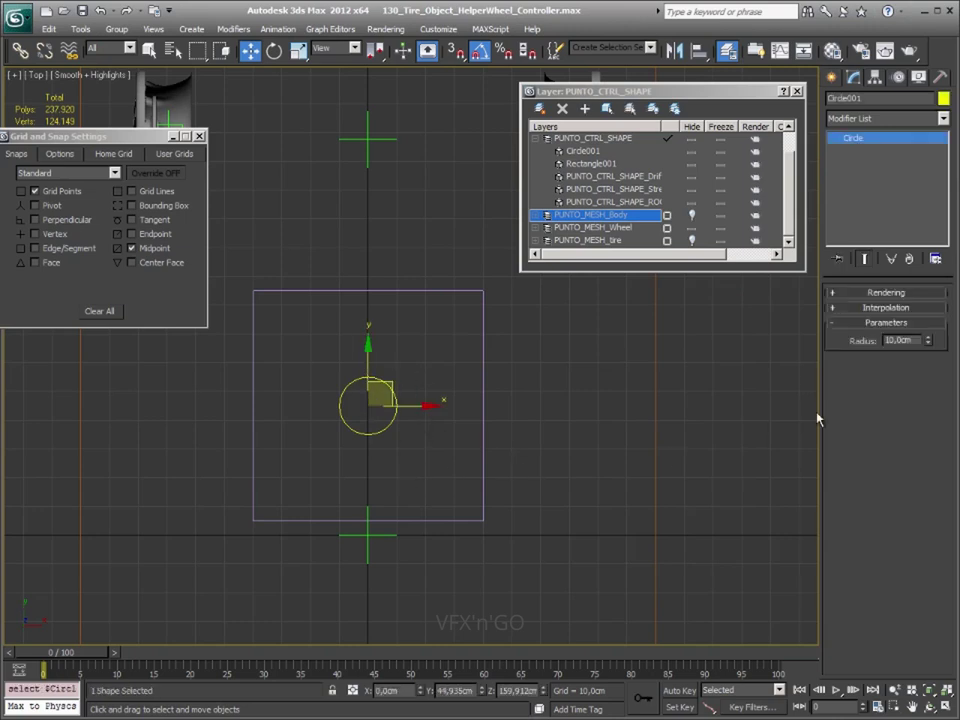
- Try a 15 cm radius on Circle001, then return it to 10 cm
left_click(918, 339)
type("5")
type("5")
key("Return")
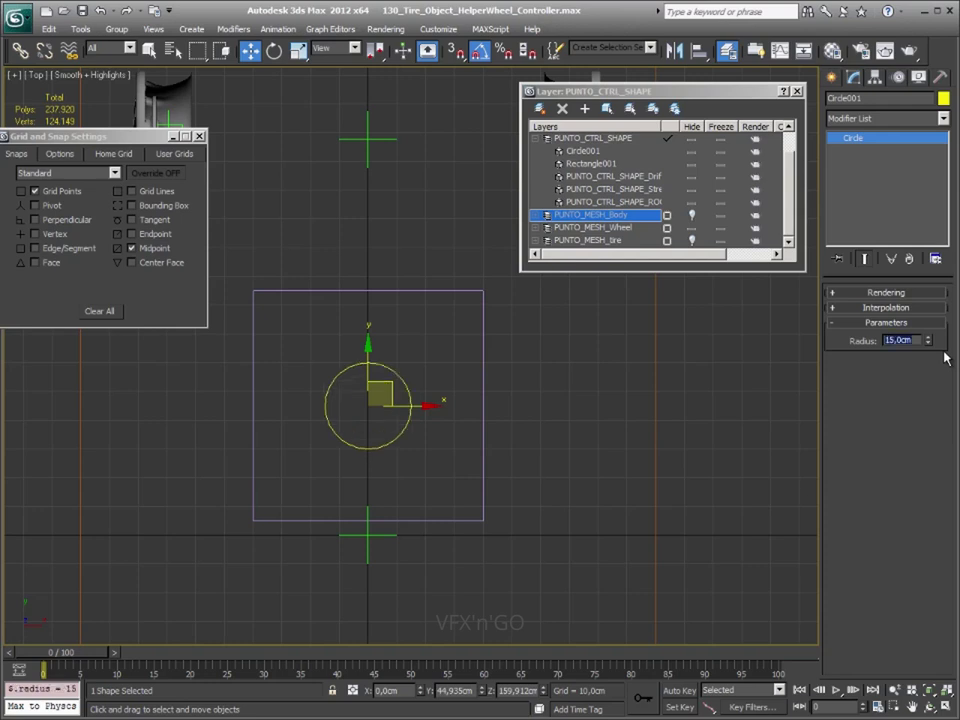
type("10")
key("Return")
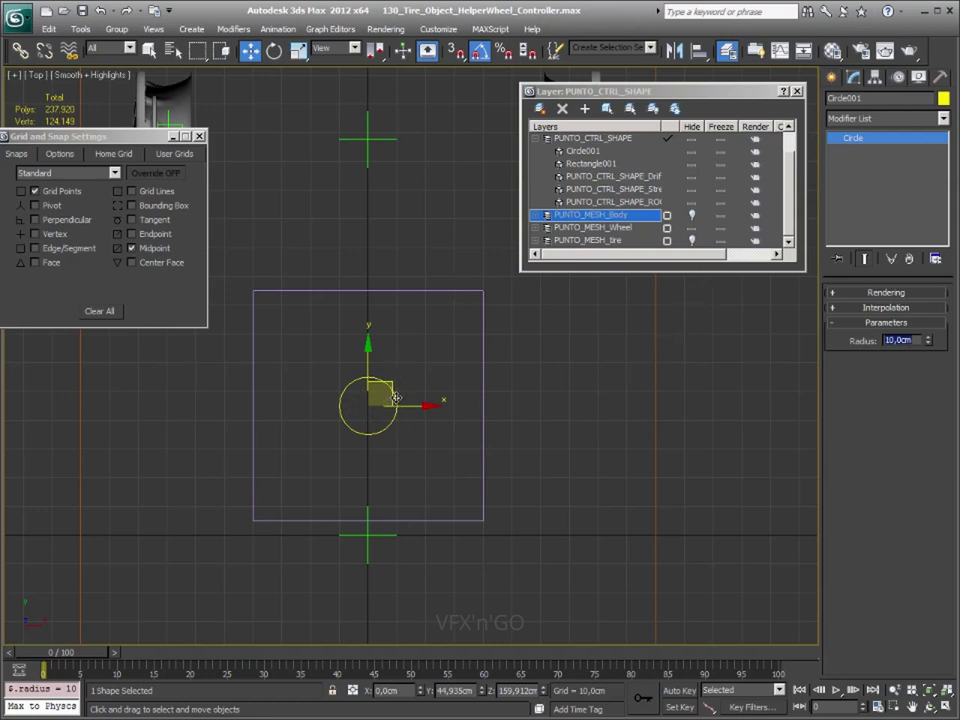
- Try an 80 cm width and 70 cm length on Rectangle001
left_click(481, 369)
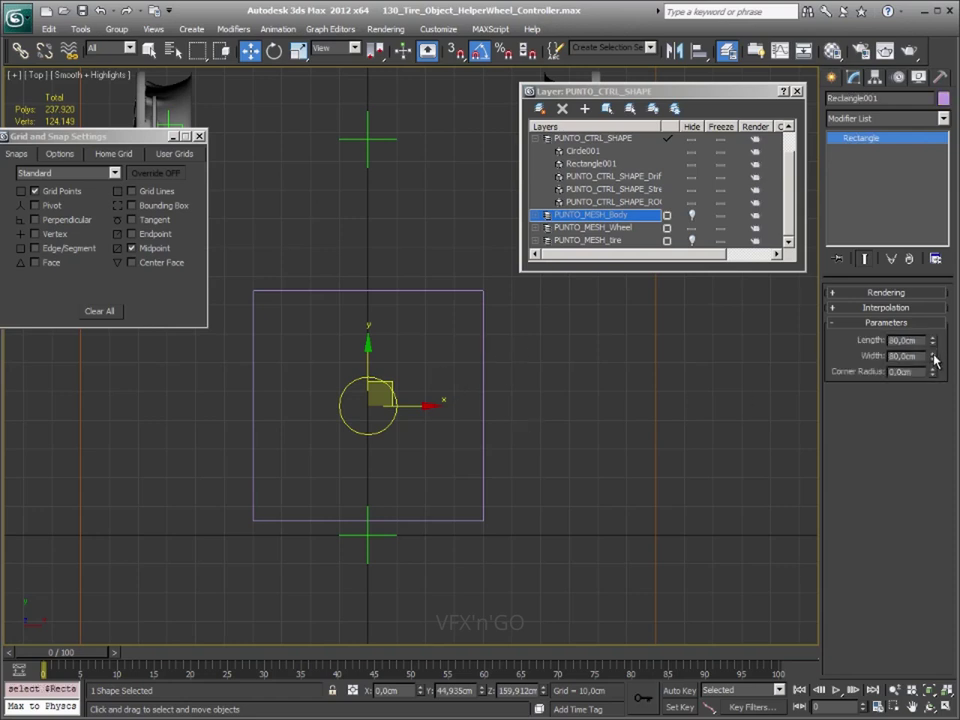
left_click_drag(935, 360, 935, 368)
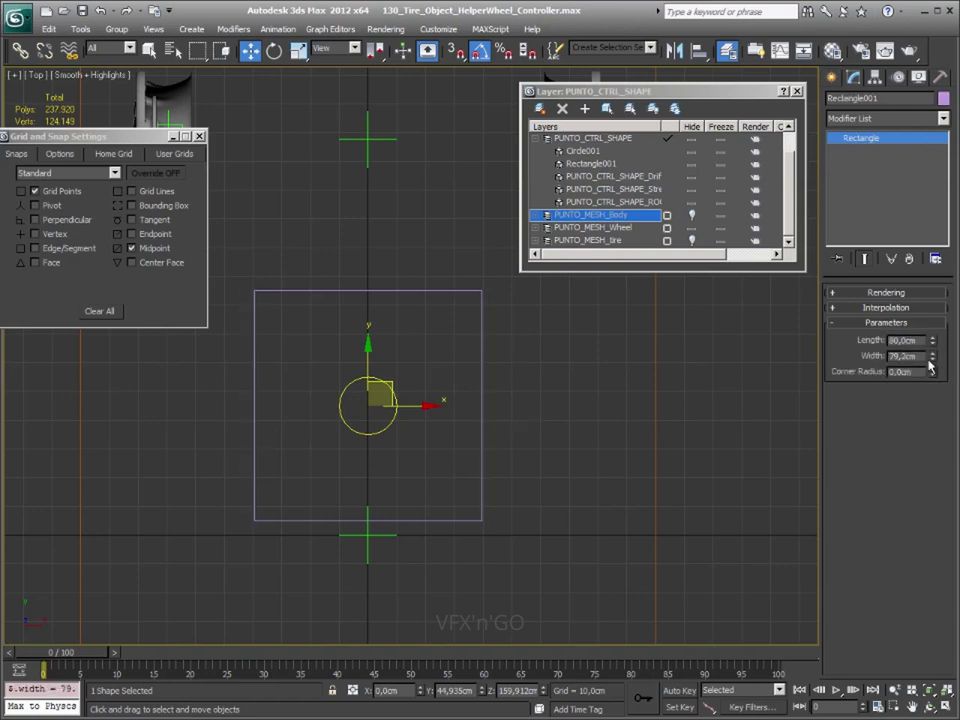
type("80")
key("Return")
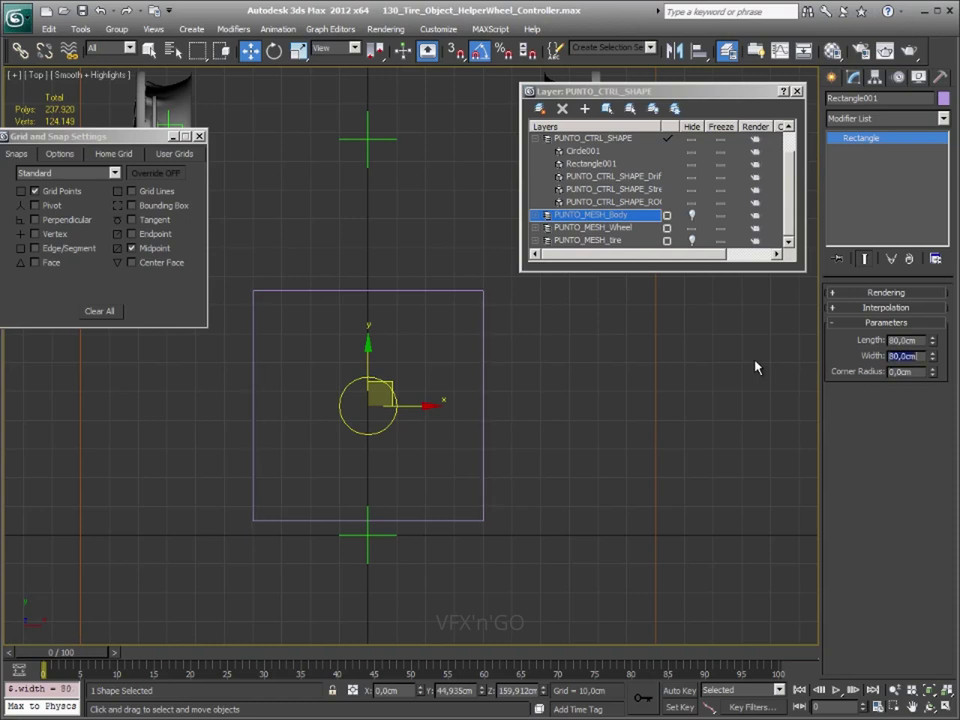
left_click_drag(933, 340, 933, 348)
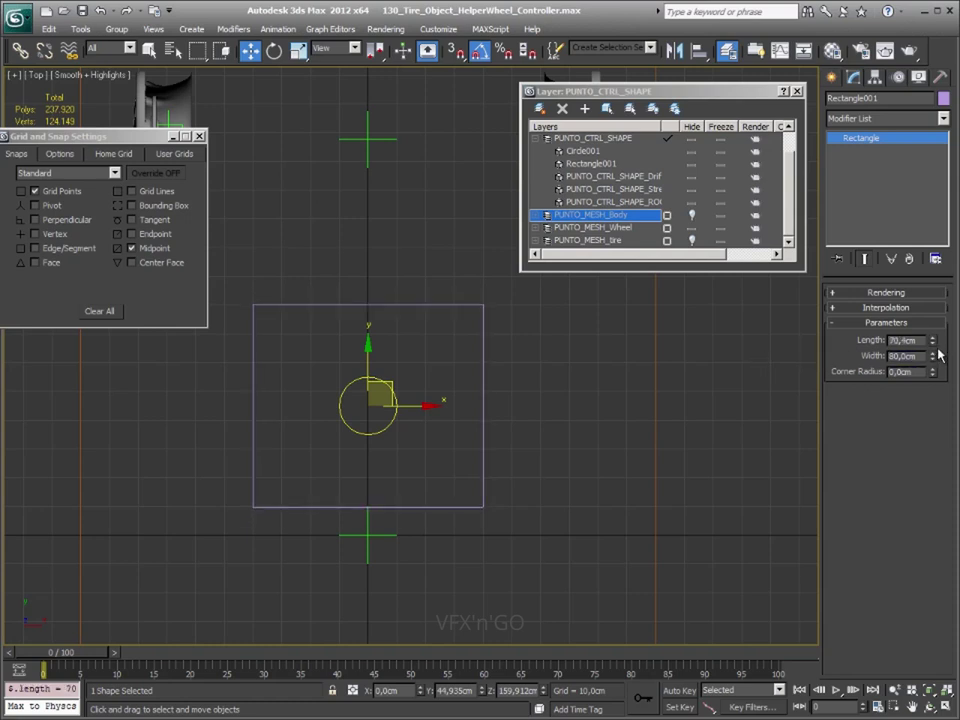
double_click(905, 340)
type("70")
key("Return")
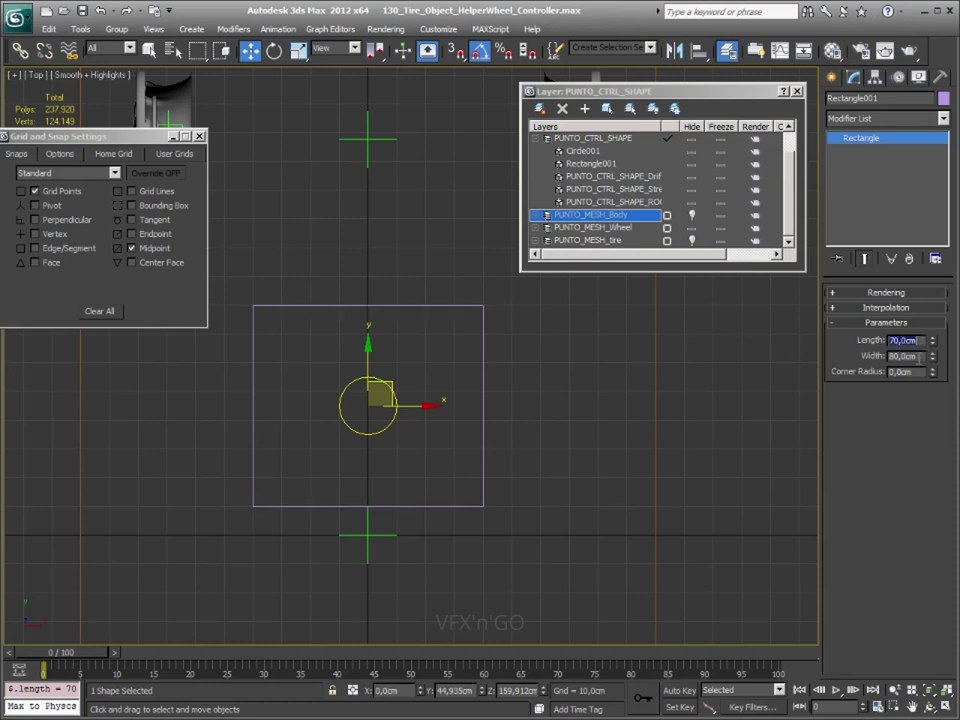
- Settle Rectangle001's width and length at 80 cm each
key("Tab")
type("70")
key("Return")
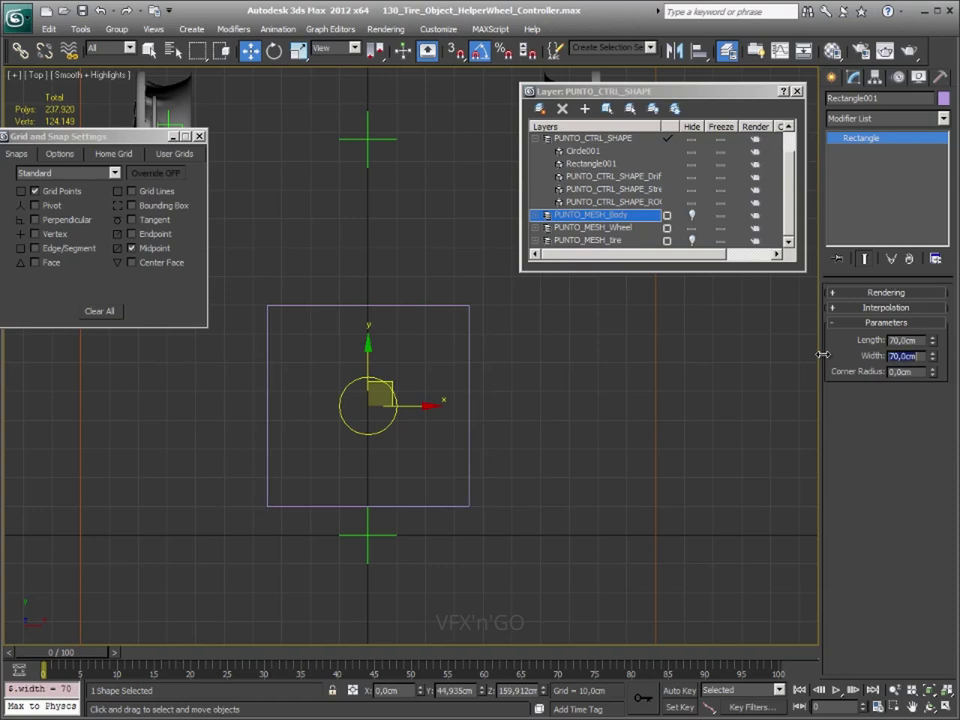
type("80")
key("Return")
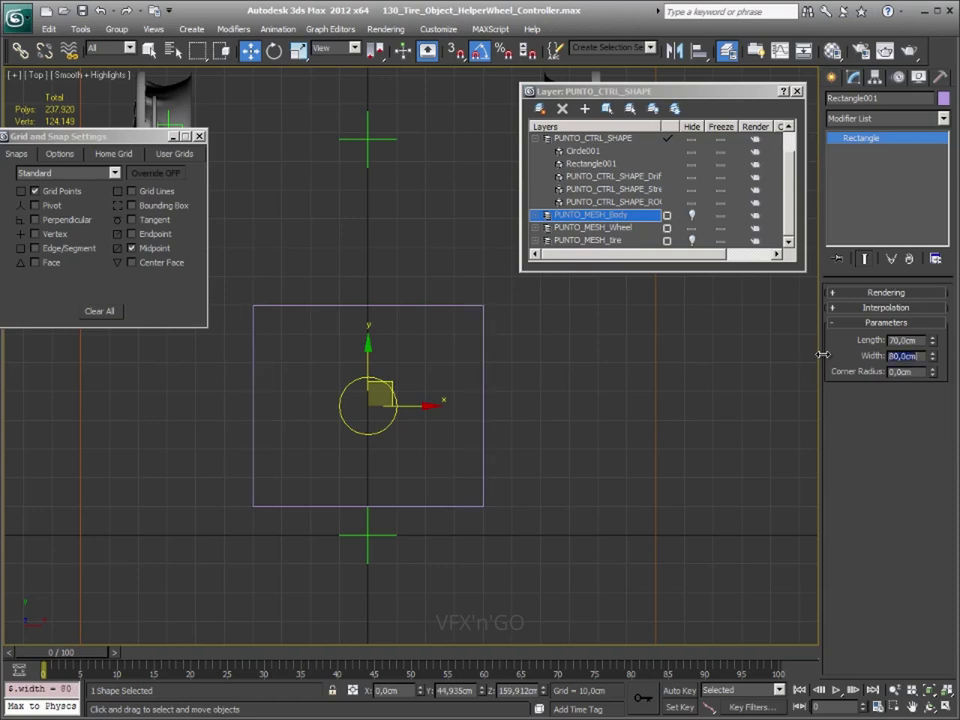
left_click(891, 340)
type("80")
key("Return")
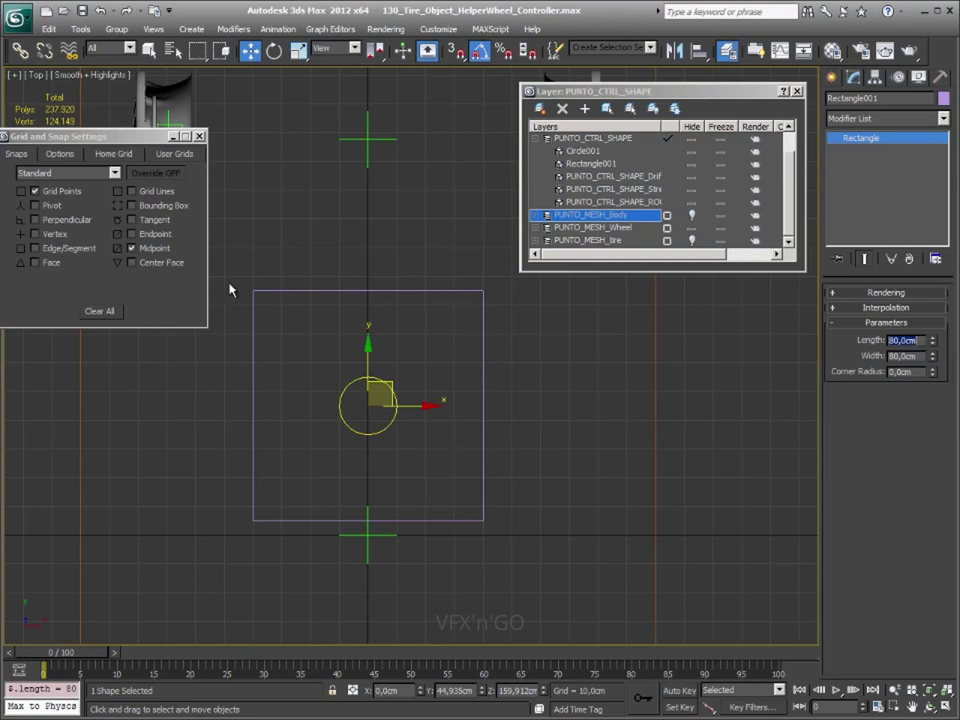
- Move the circle and rectangle slightly up along Y, check against the body mesh, then select the circle
left_click_drag(490, 302, 313, 418)
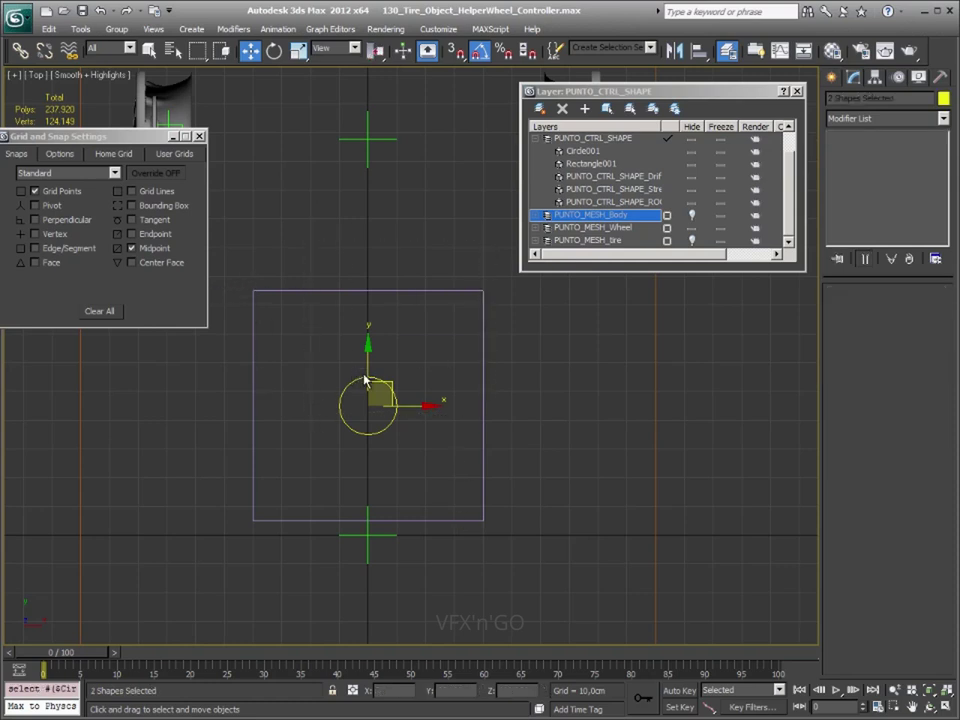
left_click_drag(369, 369, 369, 357)
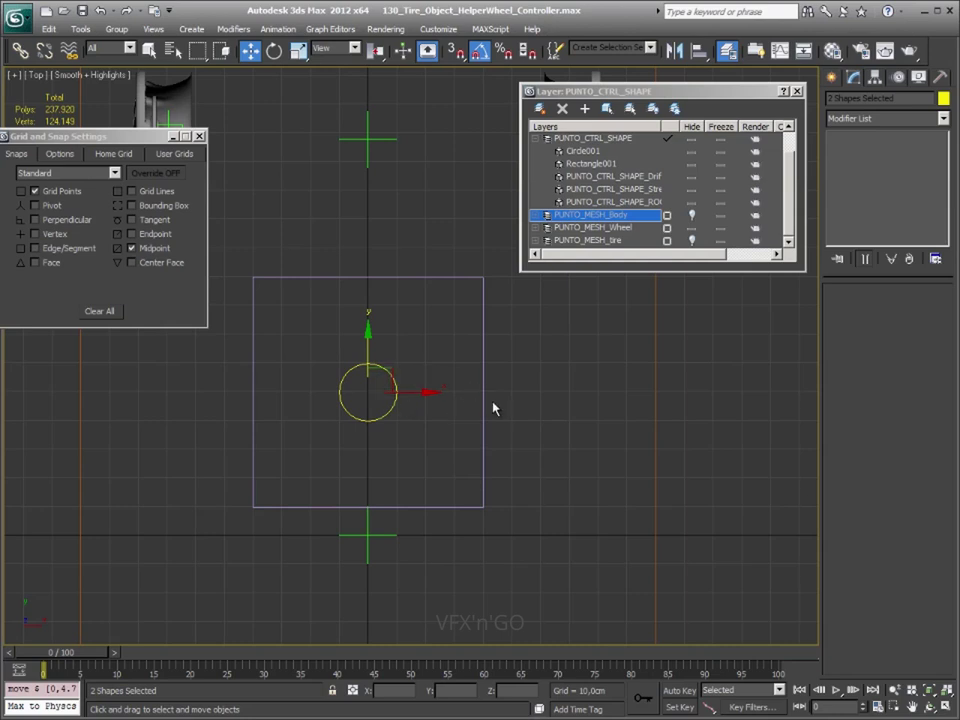
left_click(690, 216)
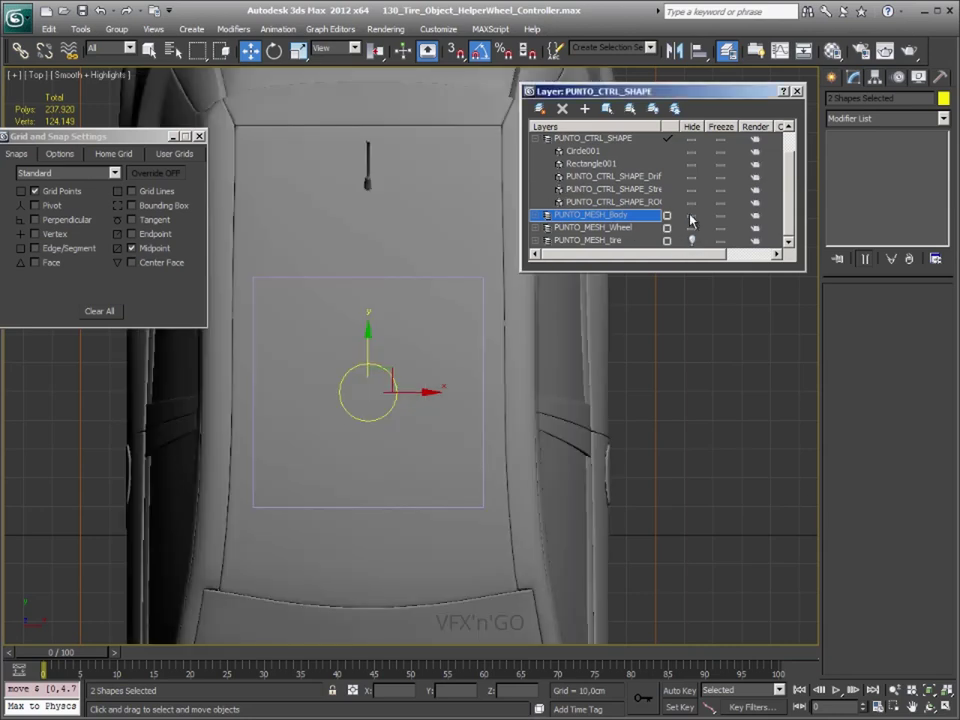
left_click(690, 216)
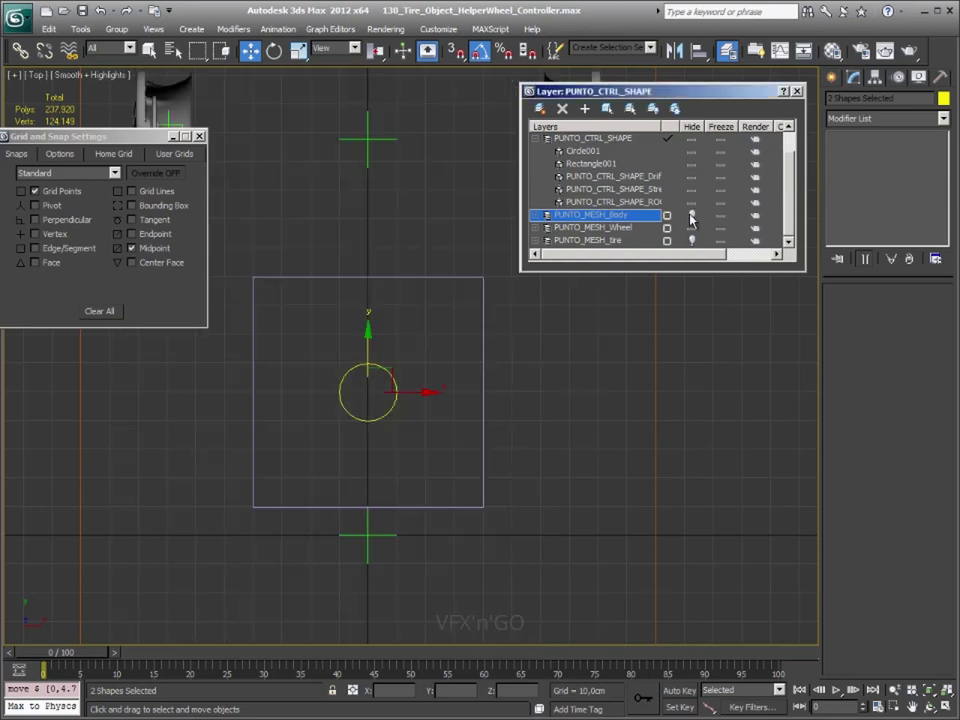
left_click(513, 398)
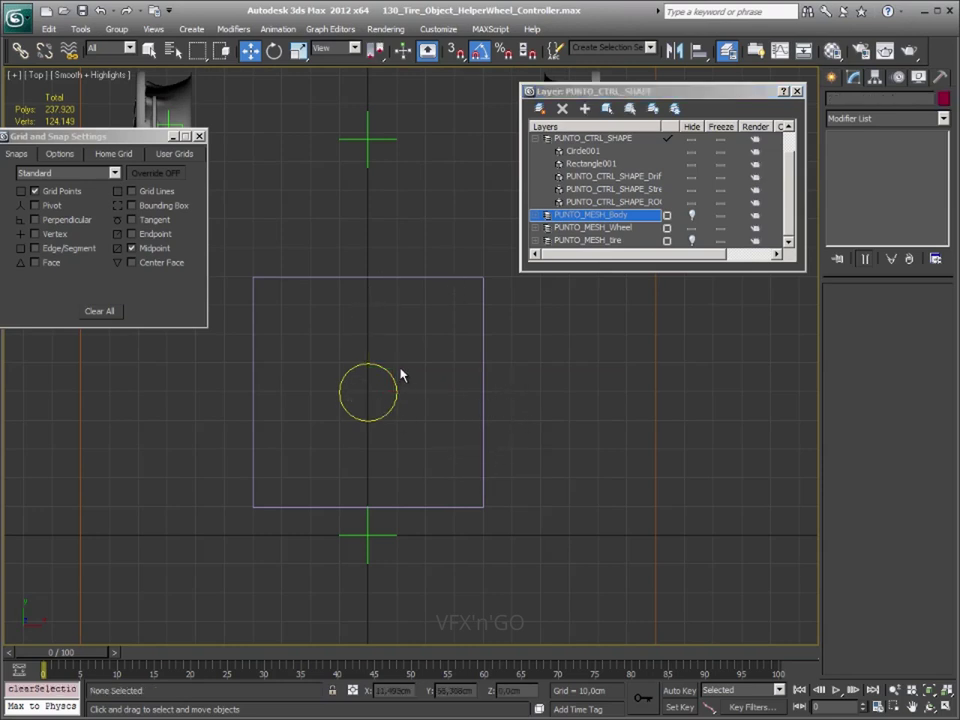
left_click(341, 388)
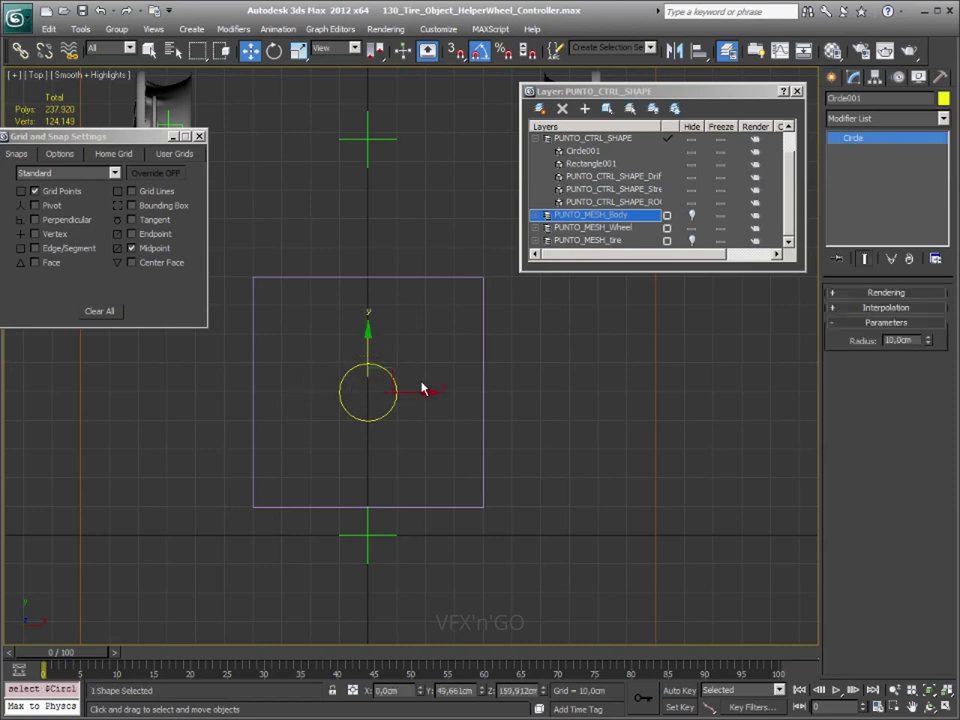
- Select Circle001's Z Position track under Position XYZ and switch to a Perspective view
left_click(897, 77)
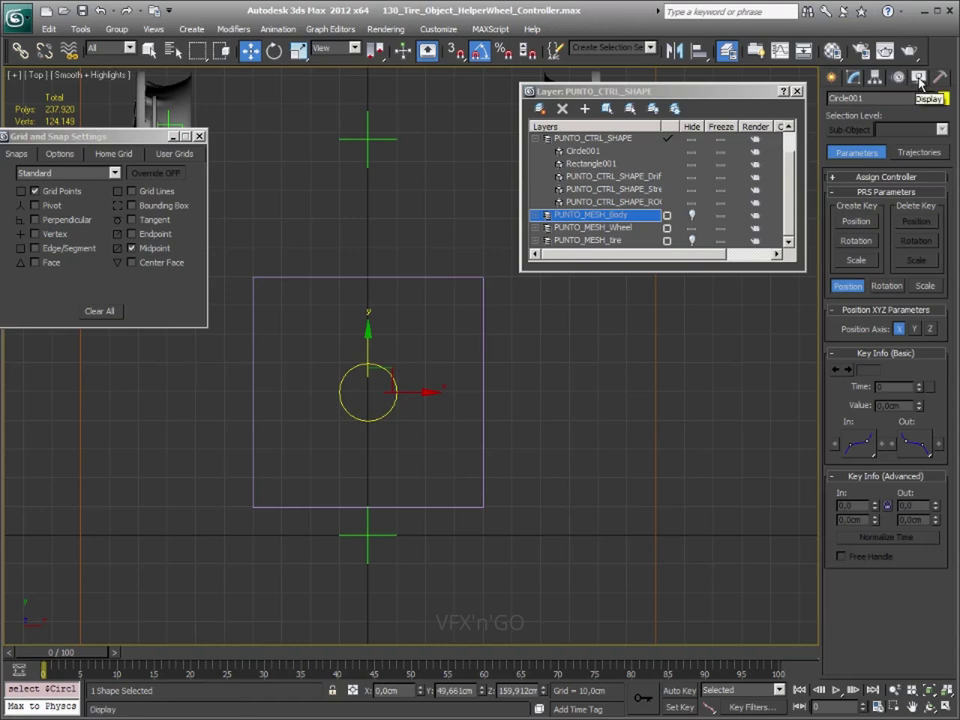
left_click(885, 176)
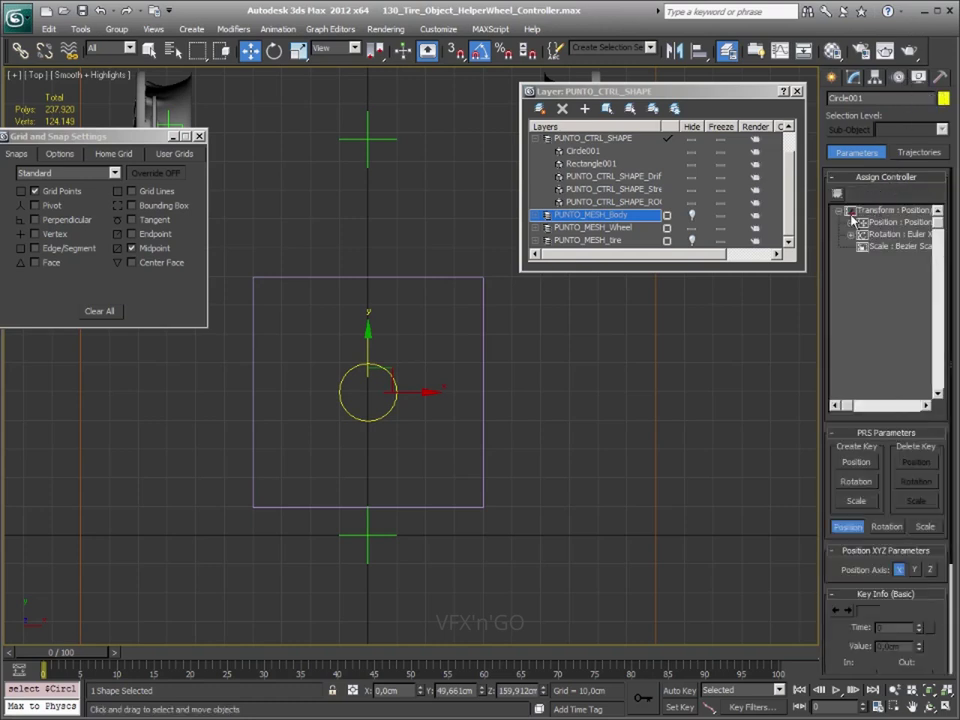
left_click(851, 221)
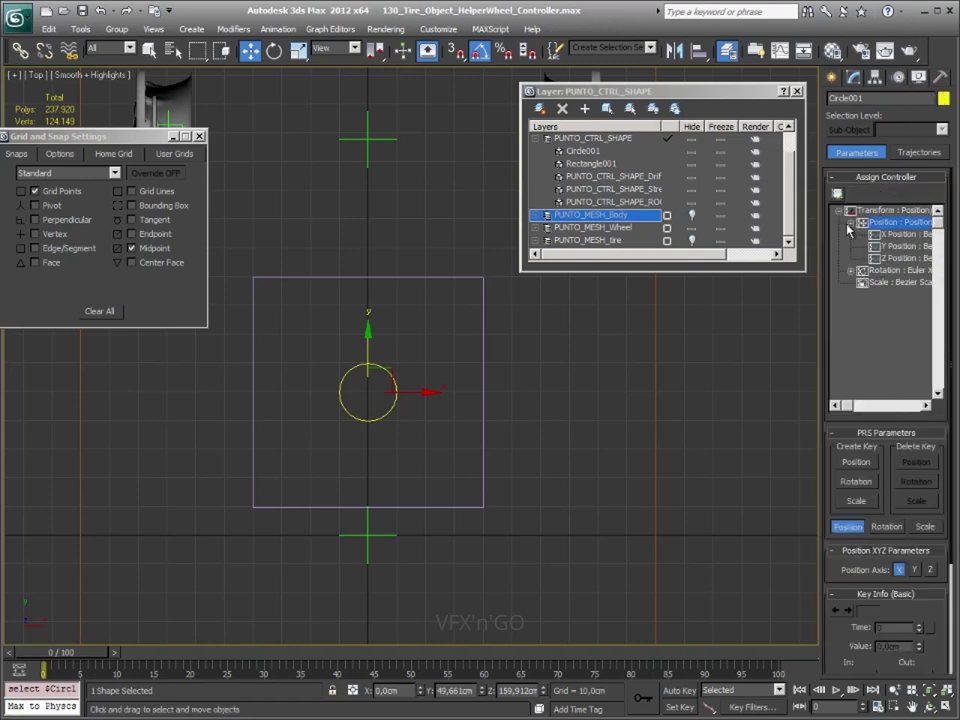
left_click(889, 258)
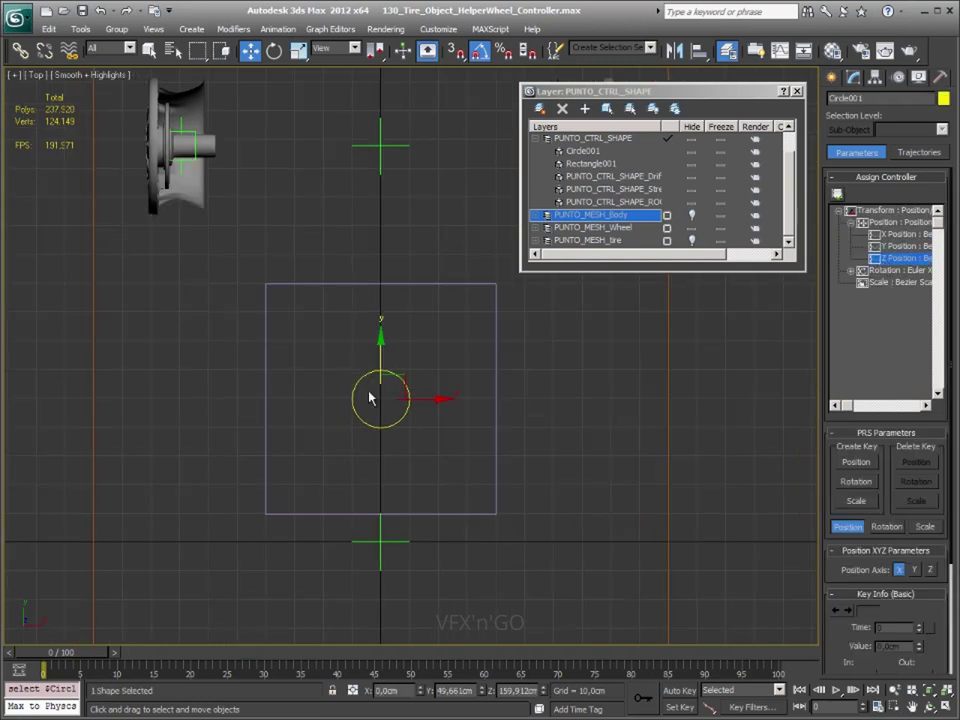
key("p")
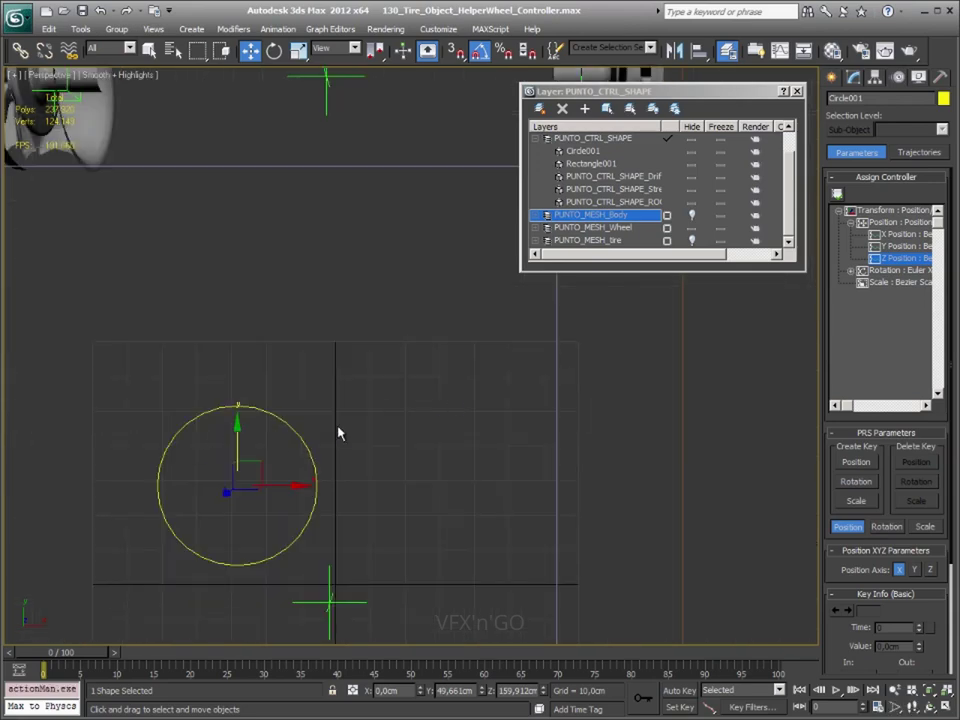
middle_click_drag(338, 433, 435, 326, "alt")
- Inspect Circle001's Hierarchy link options, then return to its Motion settings and frame it
left_click(875, 77)
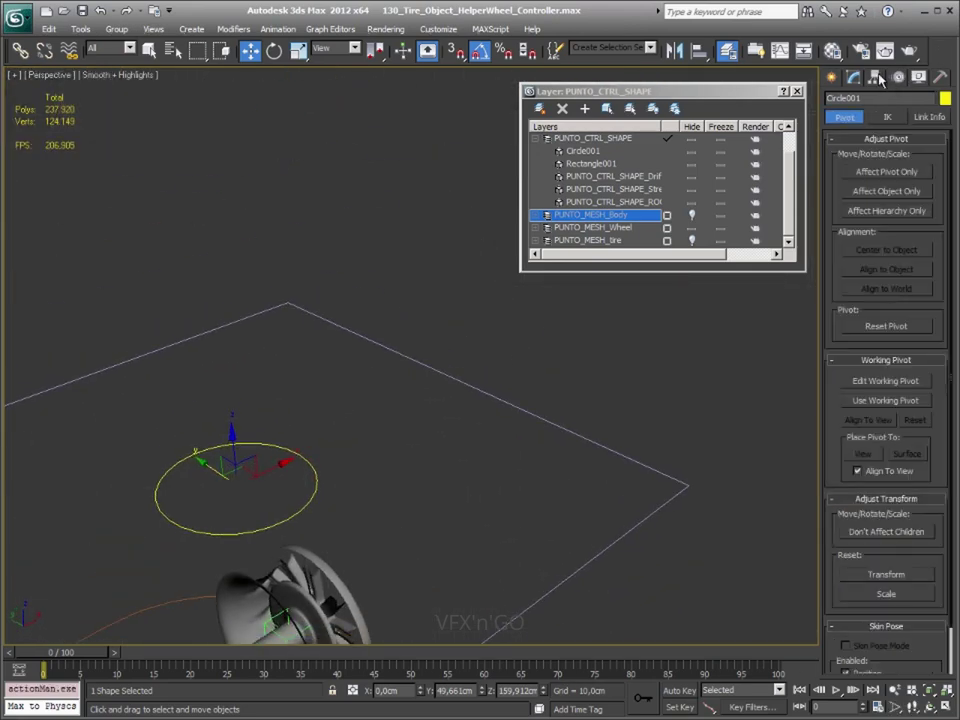
left_click(929, 117)
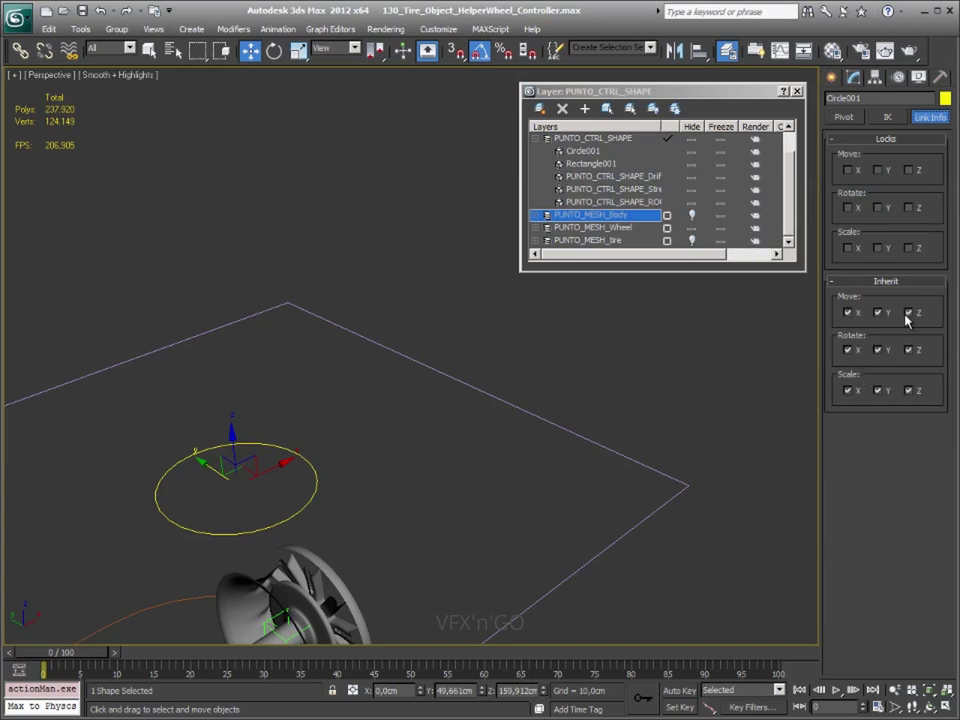
left_click(900, 79)
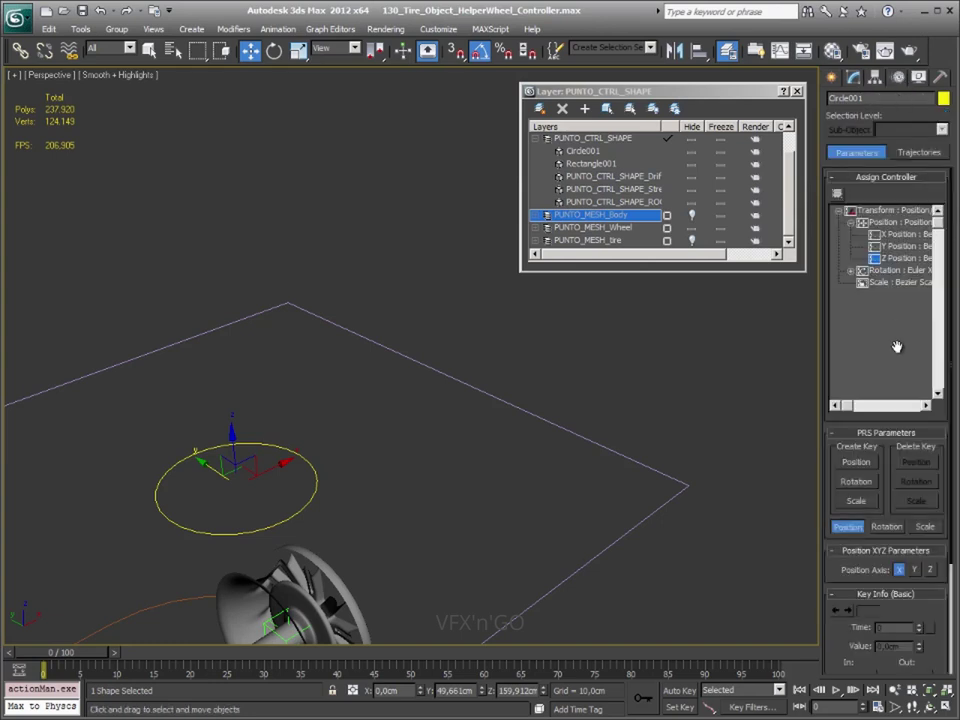
middle_click_drag(283, 543, 390, 478)
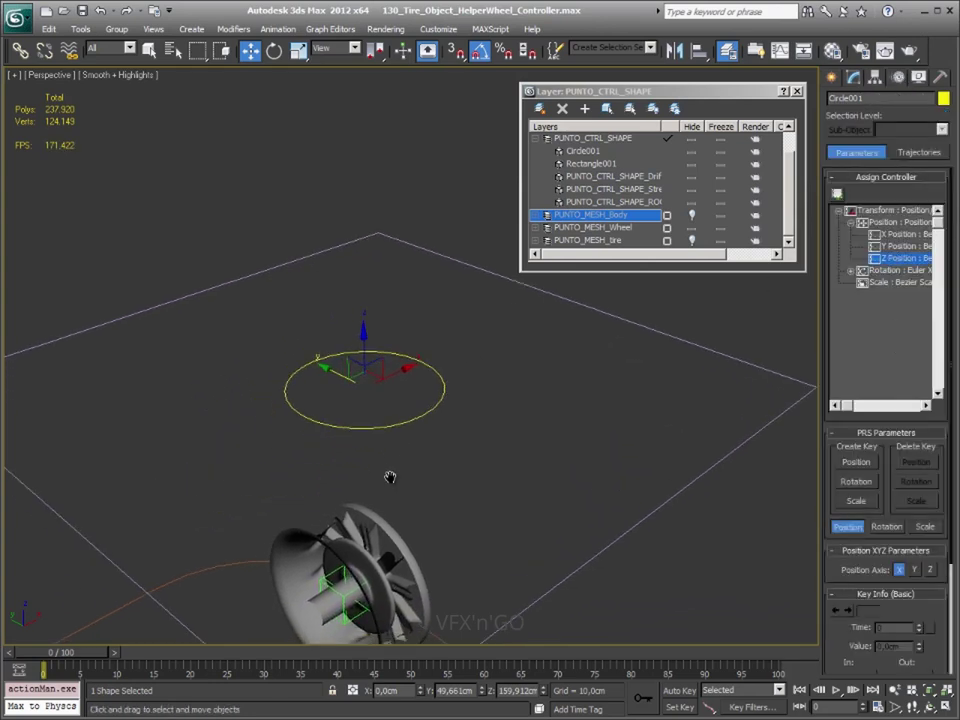
scroll(390, 478, "down", 3)
scroll(415, 465, "down", 2)
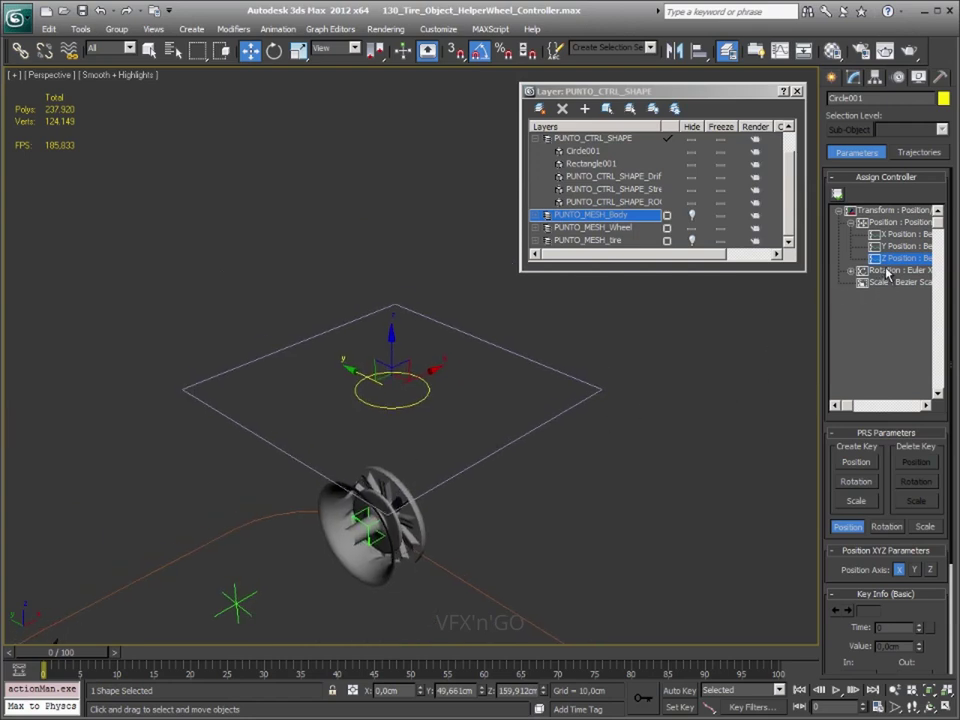
- Assign a Float Limit controller to Circle001's Z Position with the upper limit at 0, and test it
left_click(837, 193)
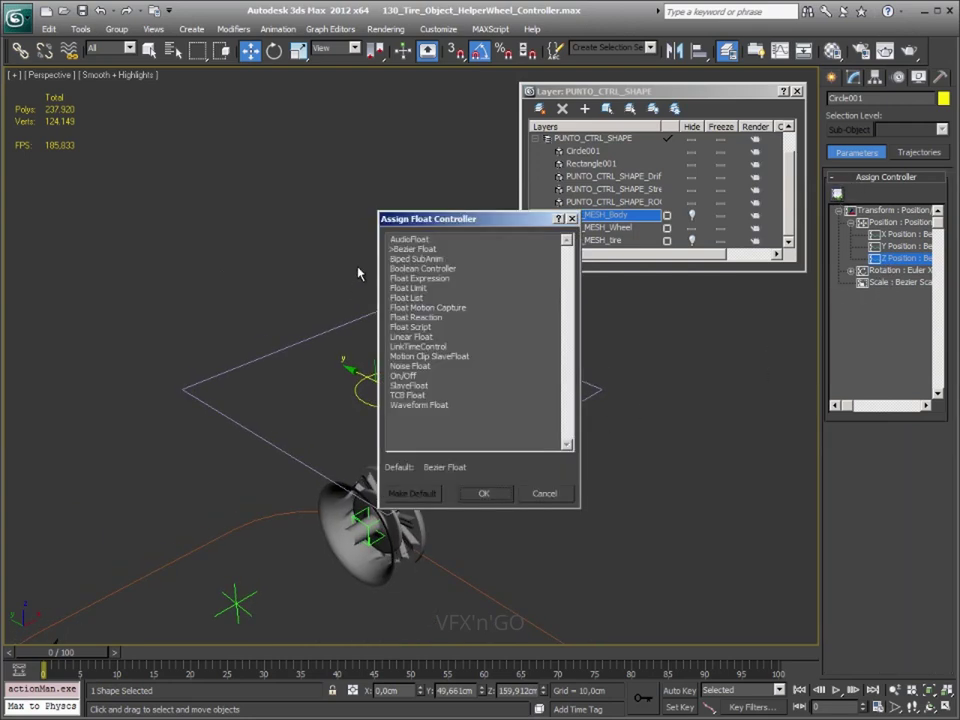
left_click(408, 338)
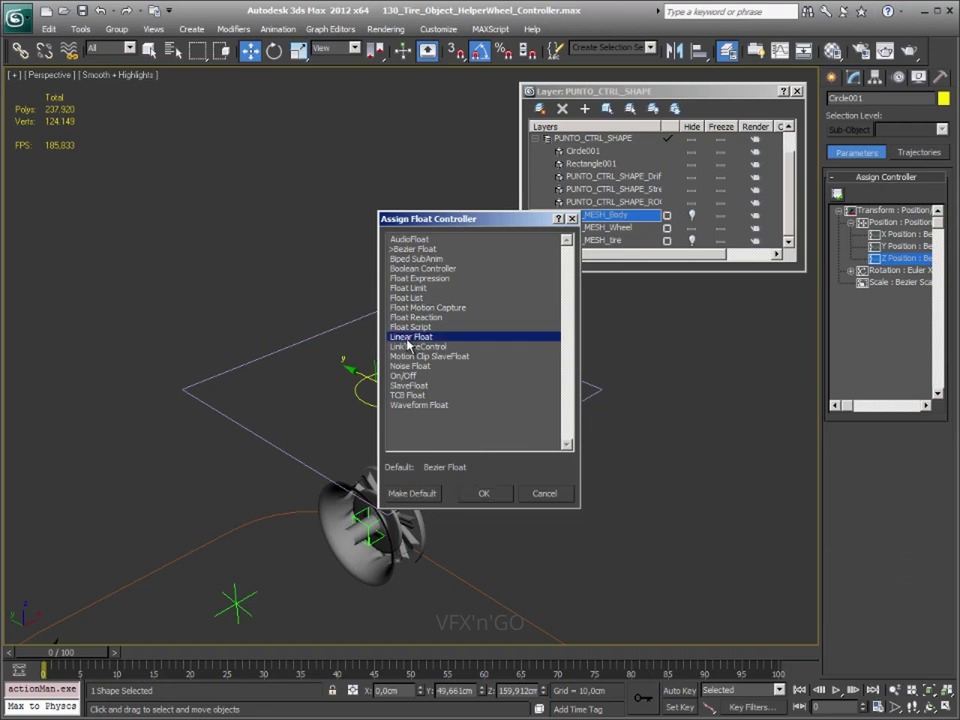
left_click(408, 288)
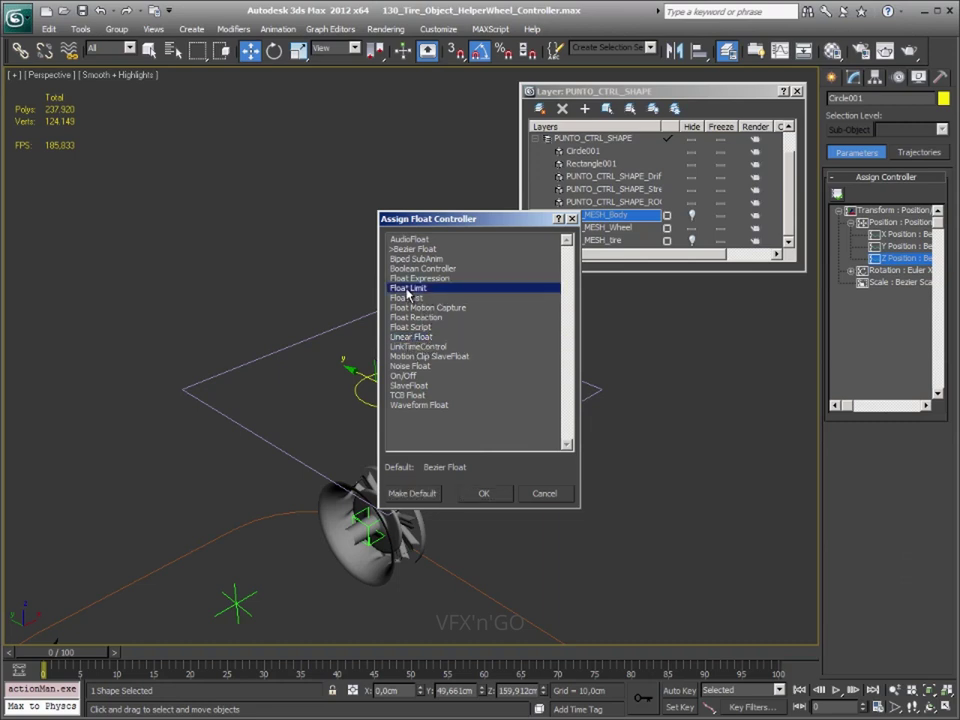
left_click(484, 494)
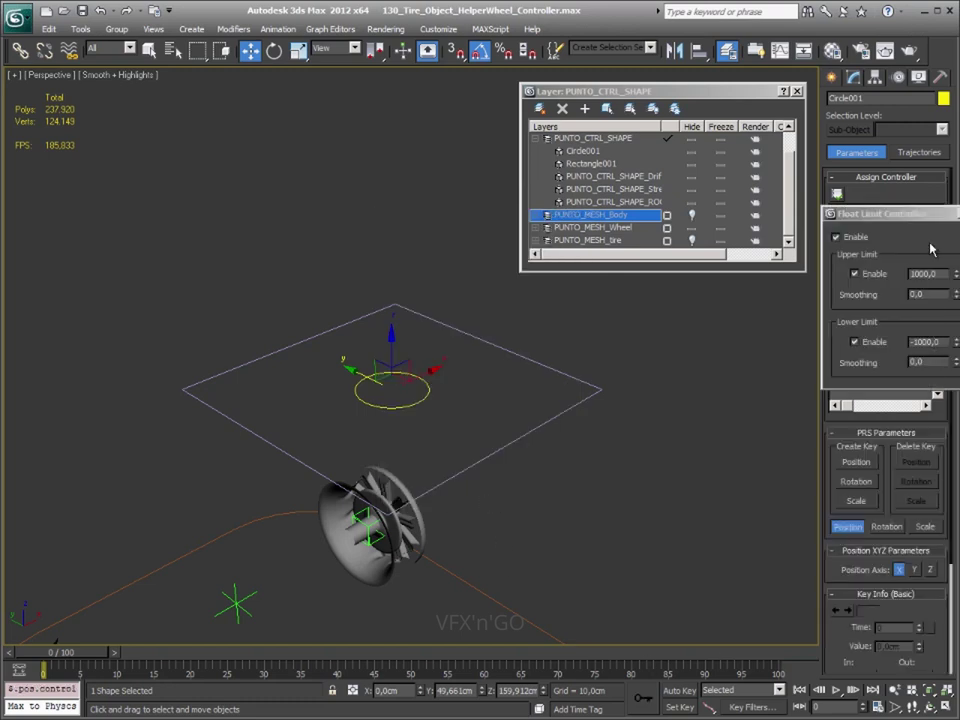
left_click_drag(925, 218, 723, 263)
right_click(754, 325)
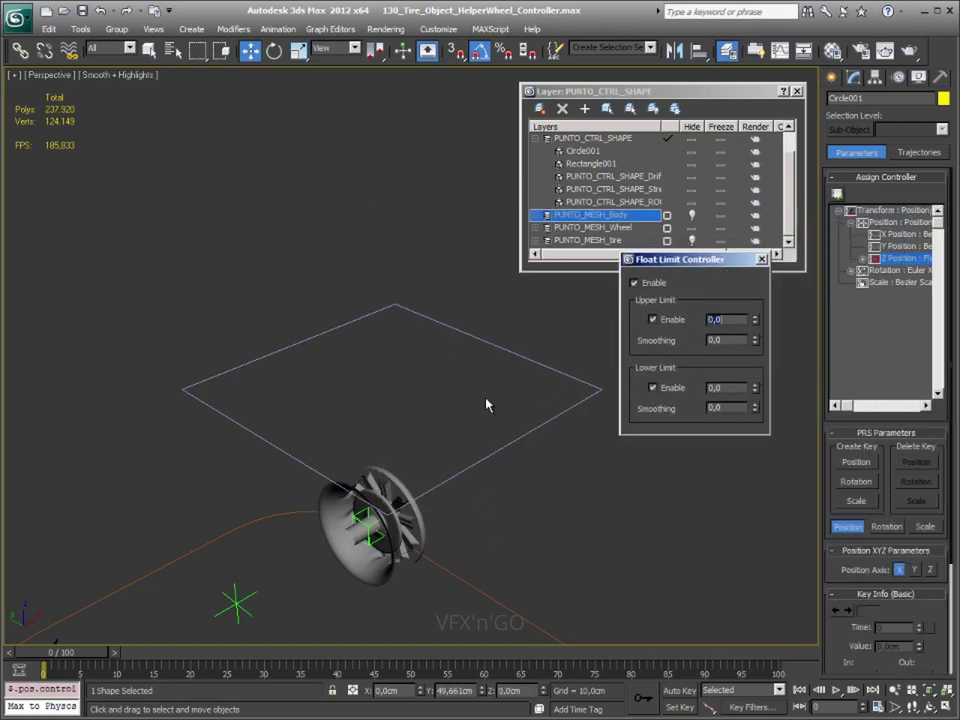
scroll(472, 412, "down", 5)
mouse_move(490, 435)
middle_mouse_down("alt")
mouse_move(510, 427)
mouse_move(483, 450)
middle_mouse_up("alt")
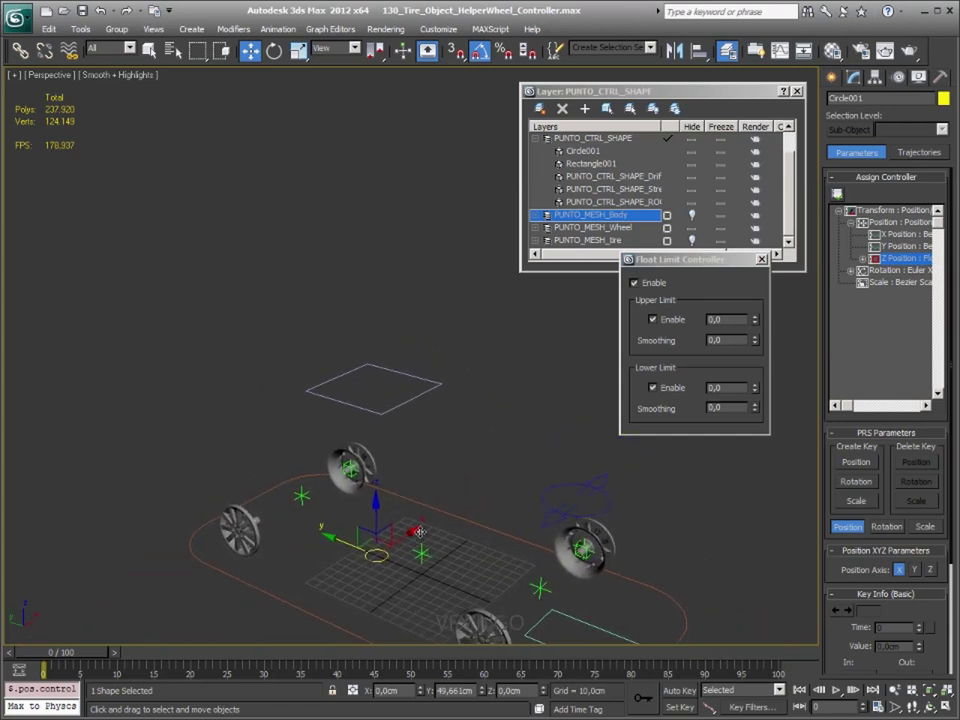
left_click_drag(376, 505, 378, 450)
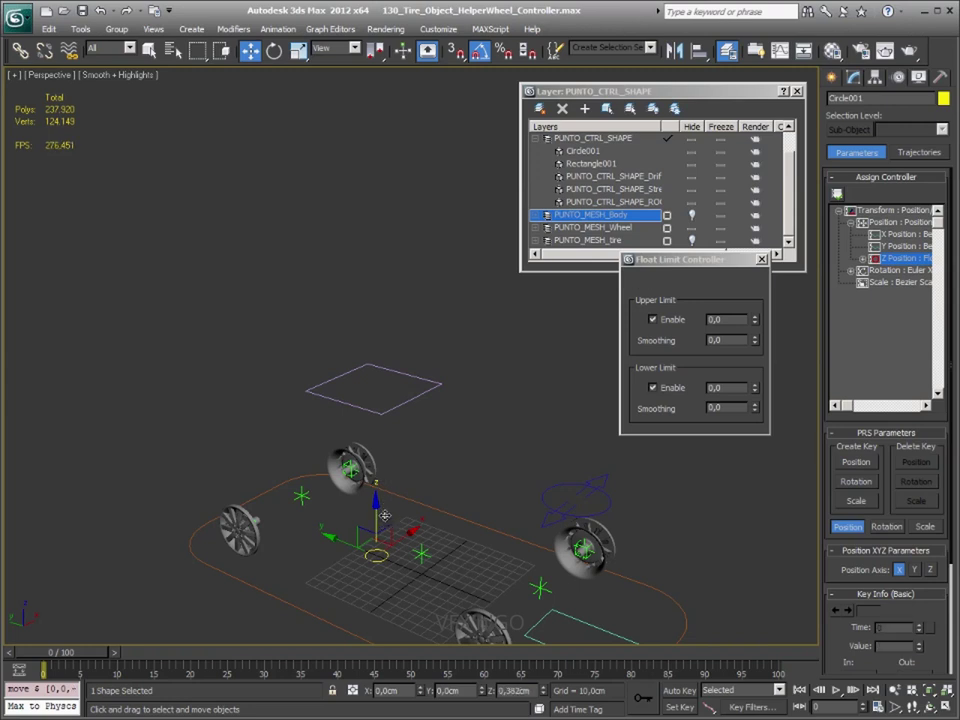
- Set the Z Position Float Limit to upper 1000 and lower -1000, then reselect the circle
left_click(761, 259)
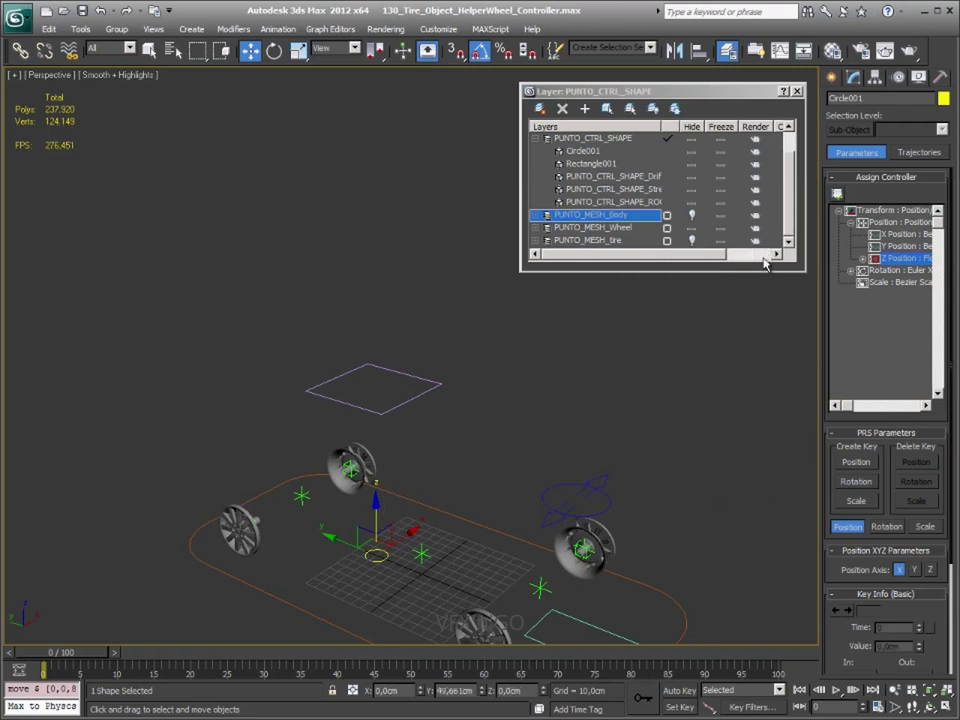
left_click(863, 258)
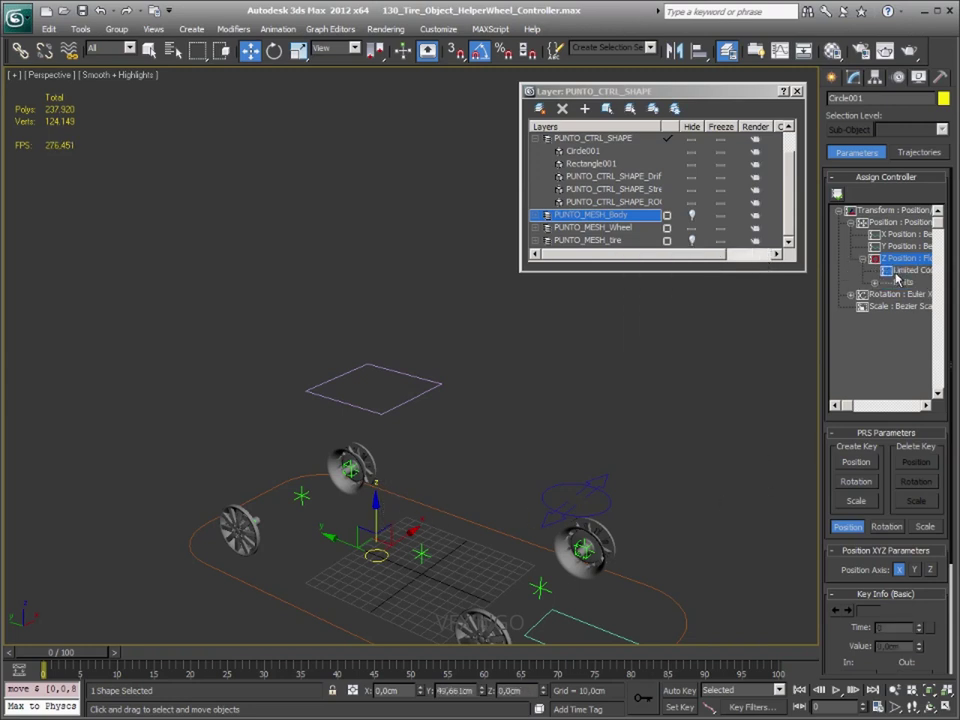
left_click(856, 258)
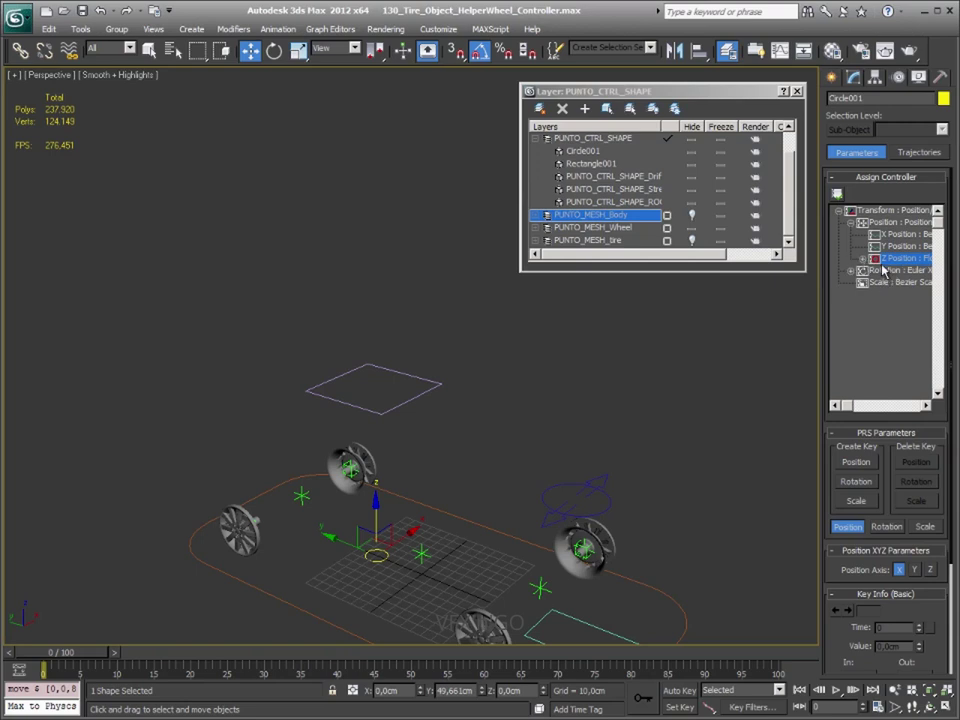
right_click(881, 258)
left_click(912, 343)
type("-1000")
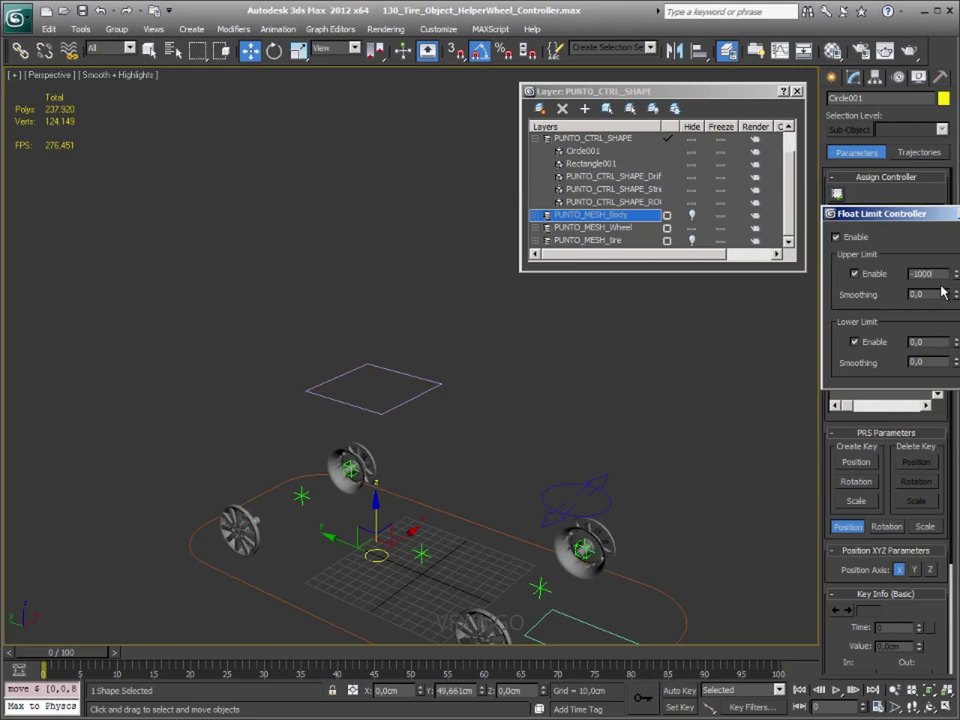
key("Tab")
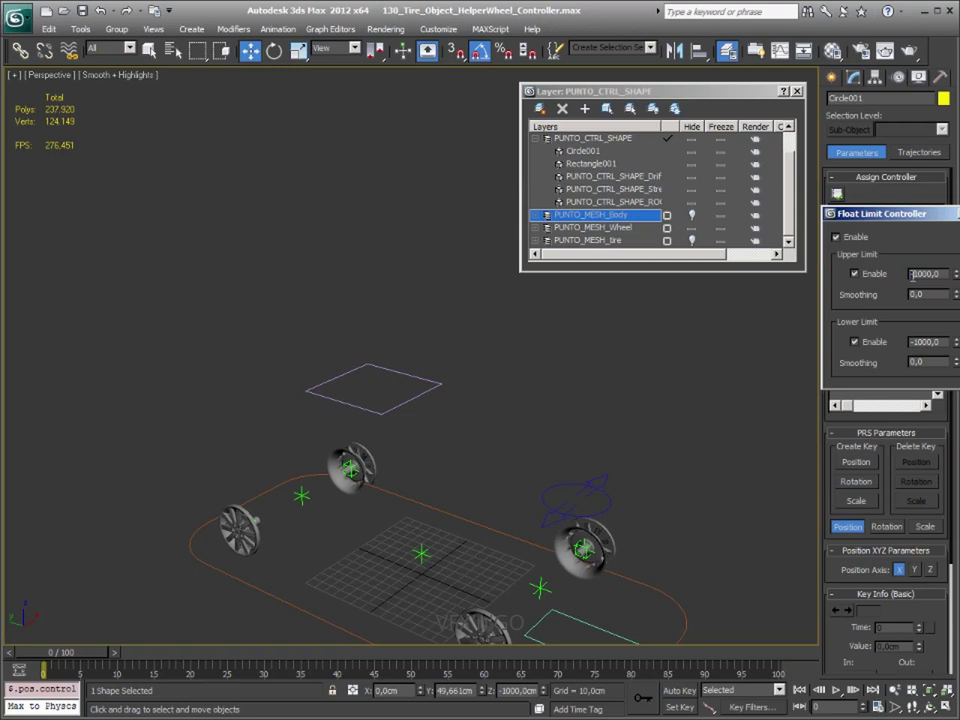
key("Return")
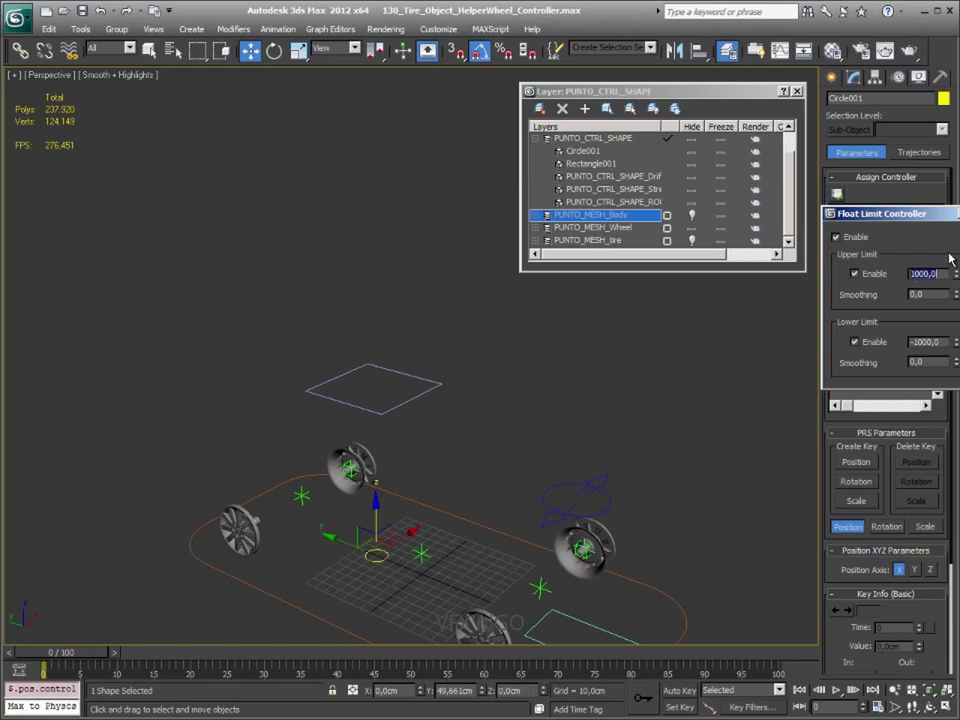
left_click_drag(880, 213, 611, 259)
left_click(756, 259)
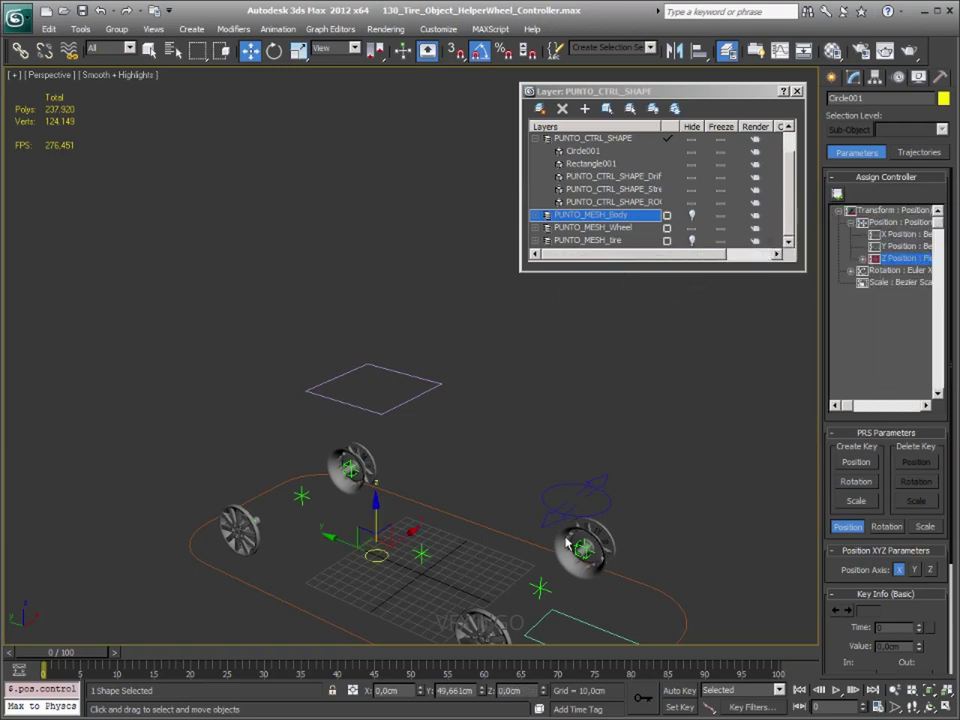
left_click(369, 561)
left_click(378, 558)
- Align Circle001 pivot-to-pivot onto Rectangle001, tilt the view down, and box-select both shapes
left_click(699, 51)
left_click(396, 404)
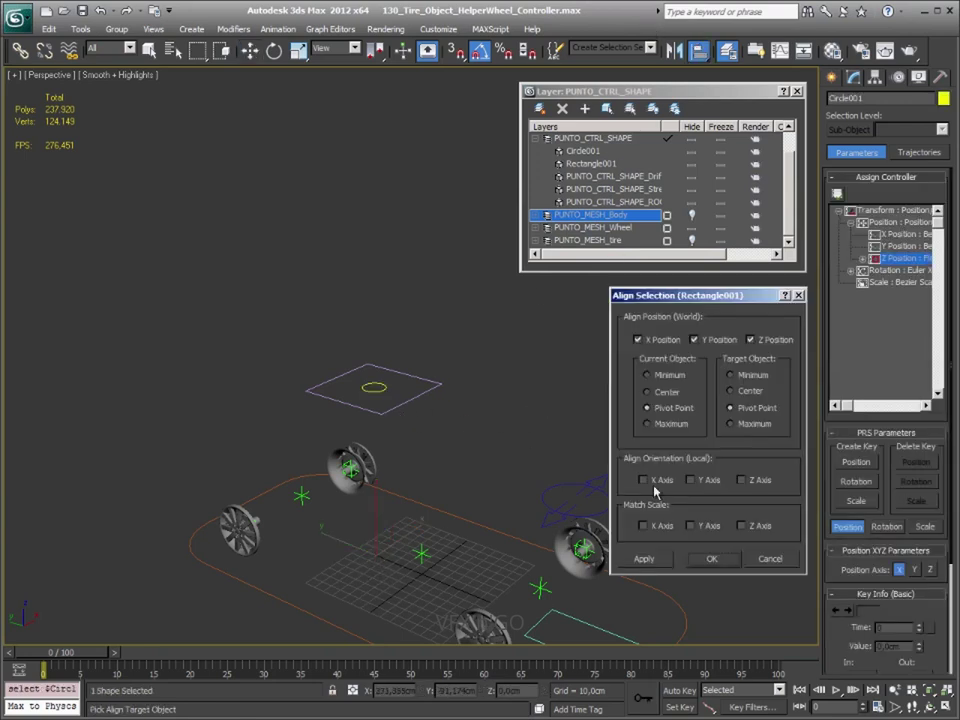
left_click(733, 568)
middle_click_drag(467, 429, 467, 382, "alt")
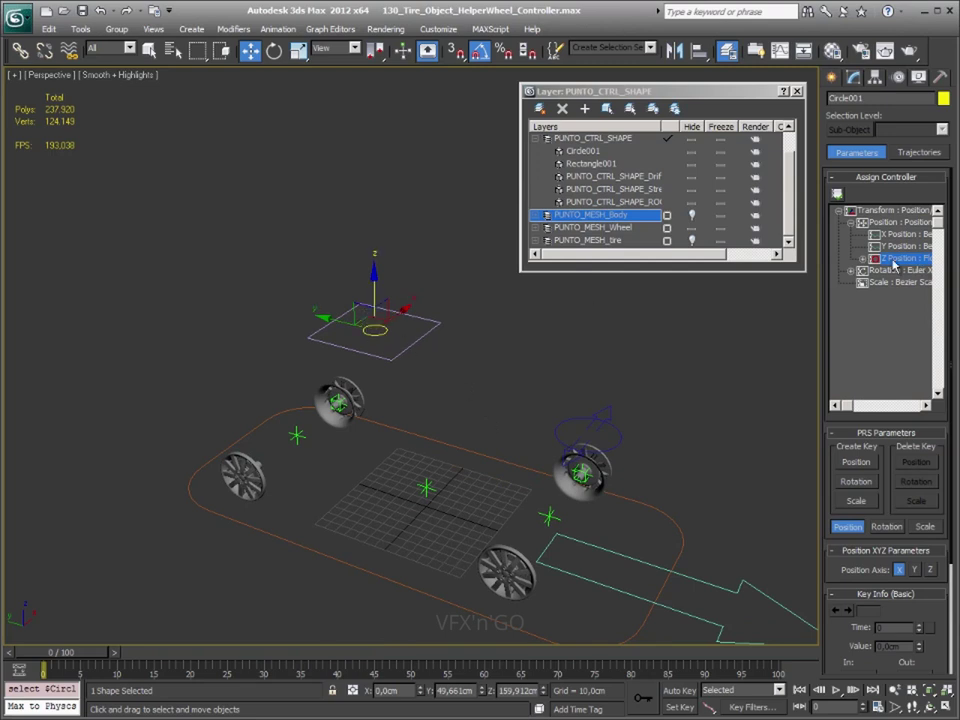
left_click_drag(471, 304, 332, 360)
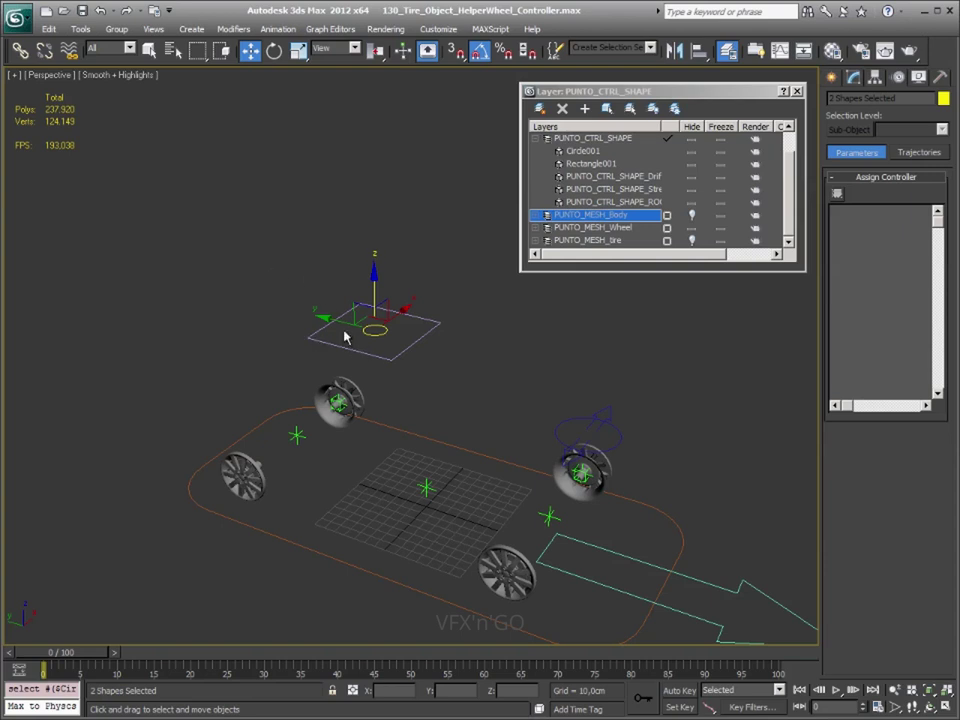
left_click(472, 358)
- Rename Circle001 to PUNTO_CTRL_SHAPE_Roll_Body
left_click(381, 333)
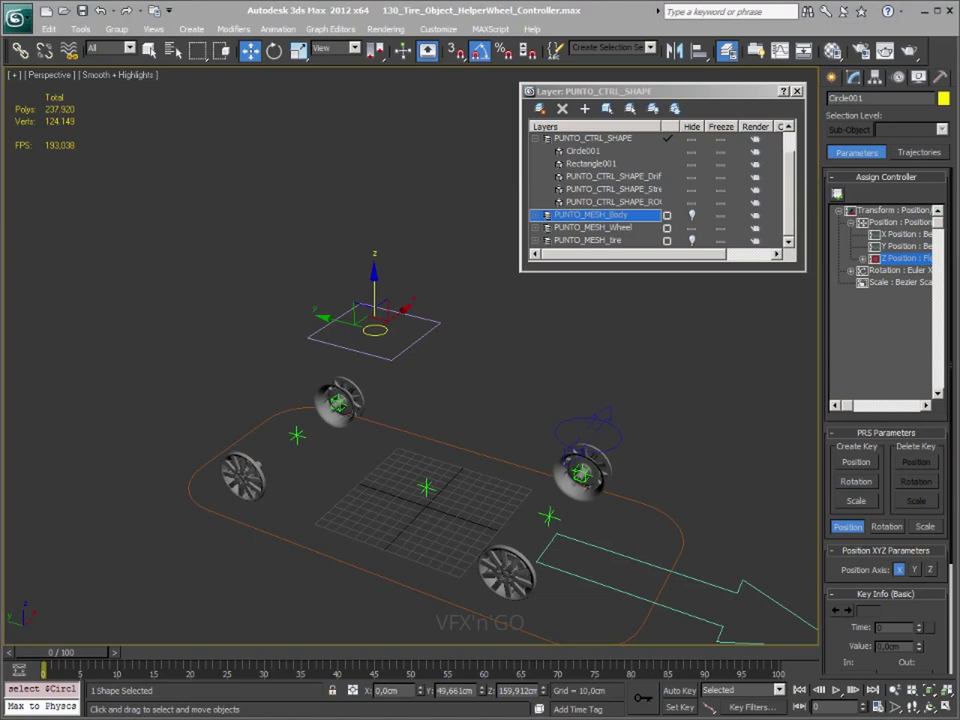
type("PUNTO_CTRL_SHAPE_Roll_")
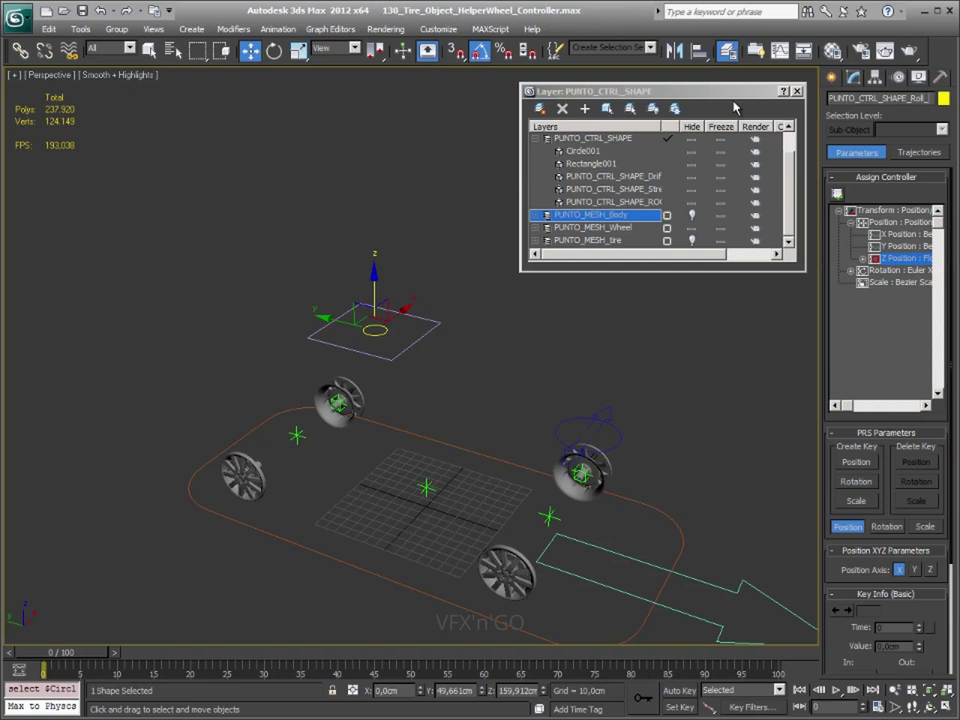
type("ody")
- Rename Rectangle001 to PUNTO_CTRL_SHAPE_Roll_bounding, then select both shapes
left_click(416, 340)
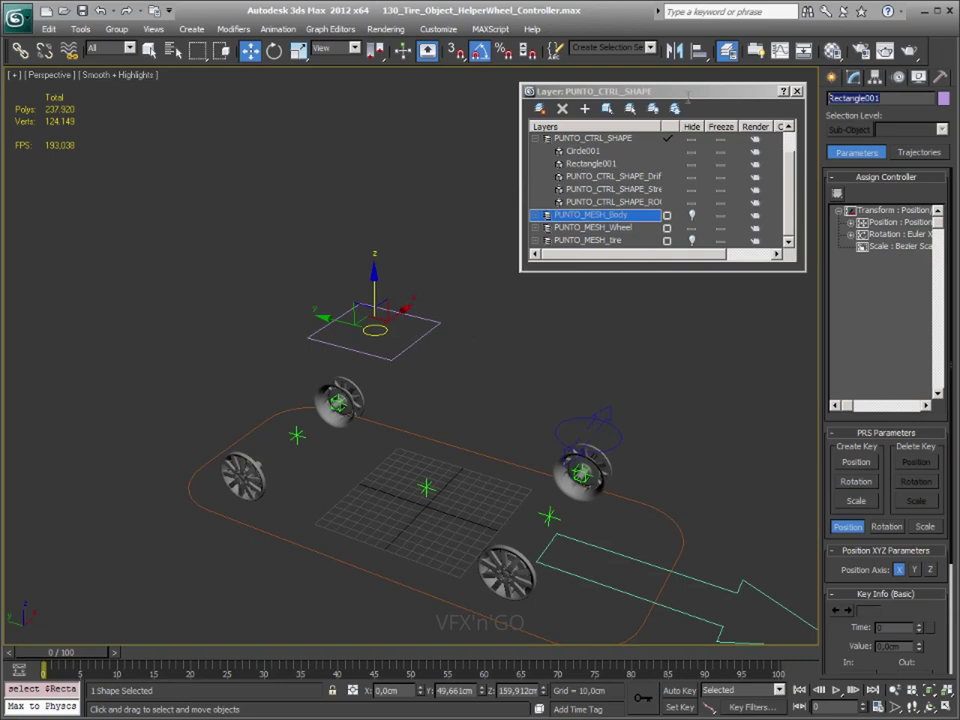
key("ctrl+v")
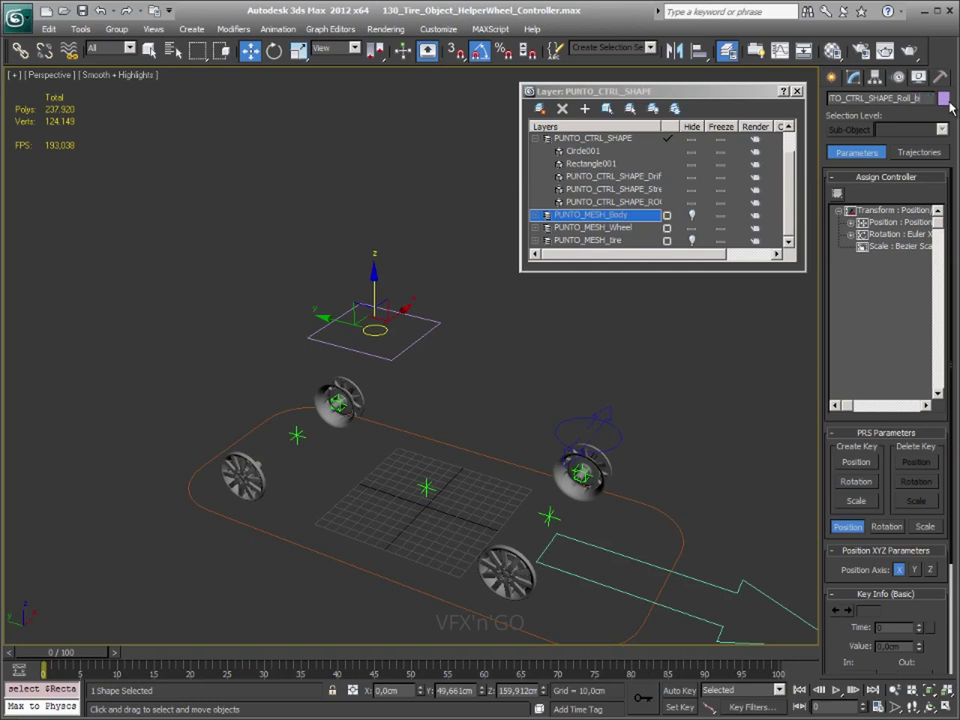
type("ding")
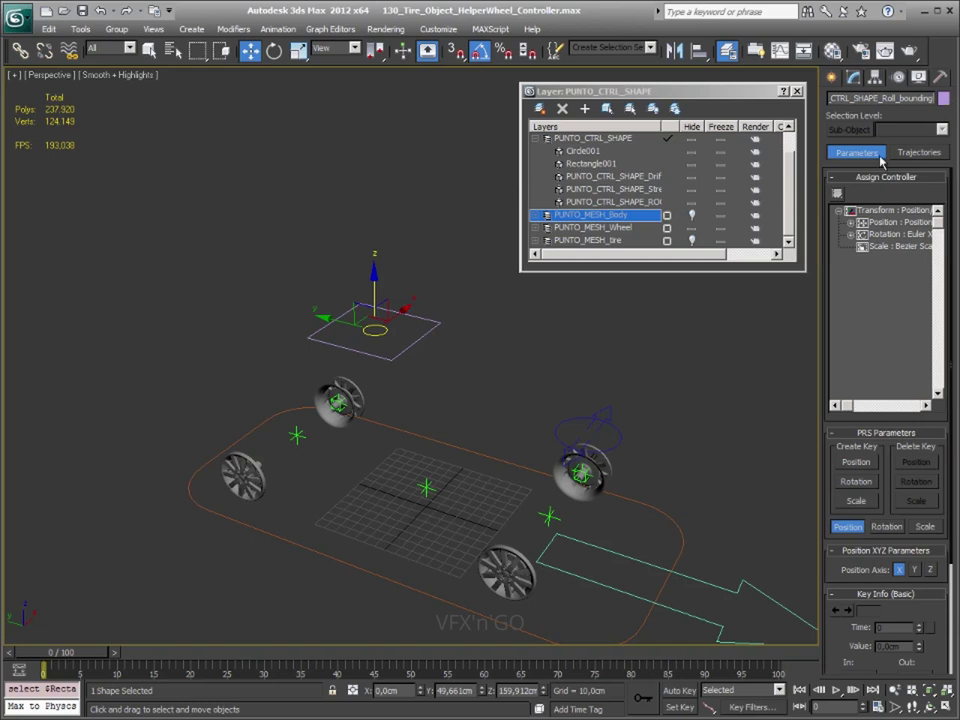
left_click(466, 317)
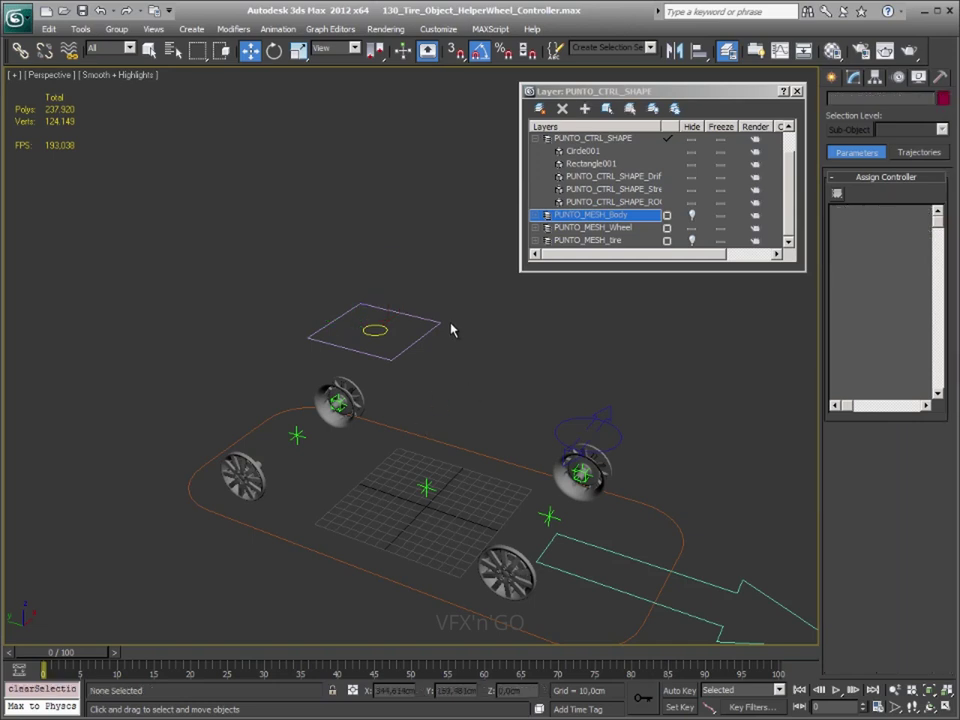
left_click(411, 343)
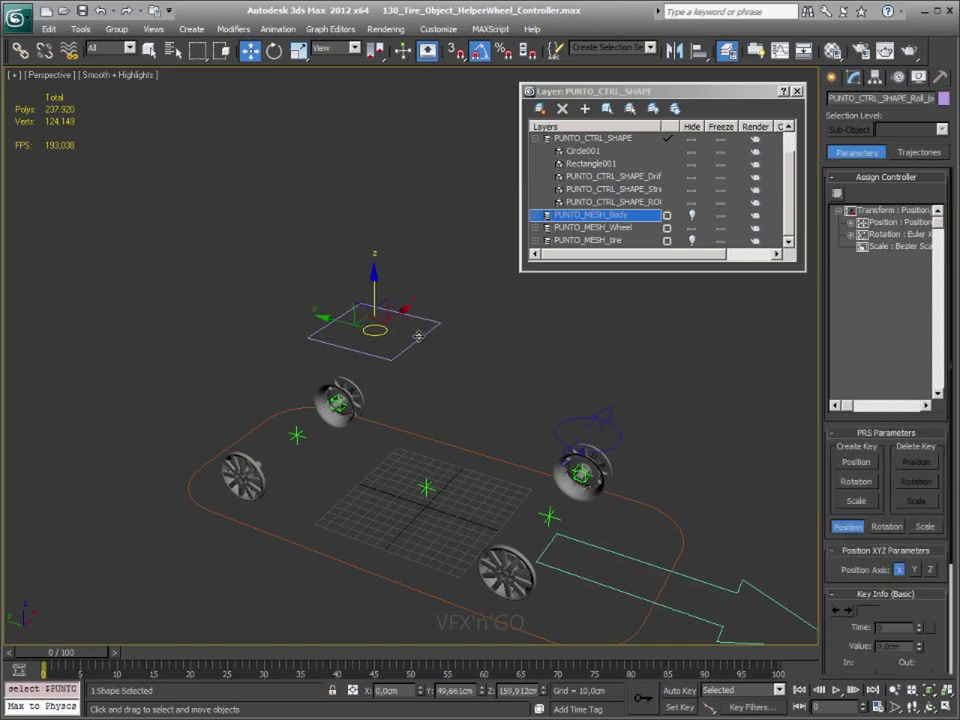
left_click(416, 345, "ctrl")
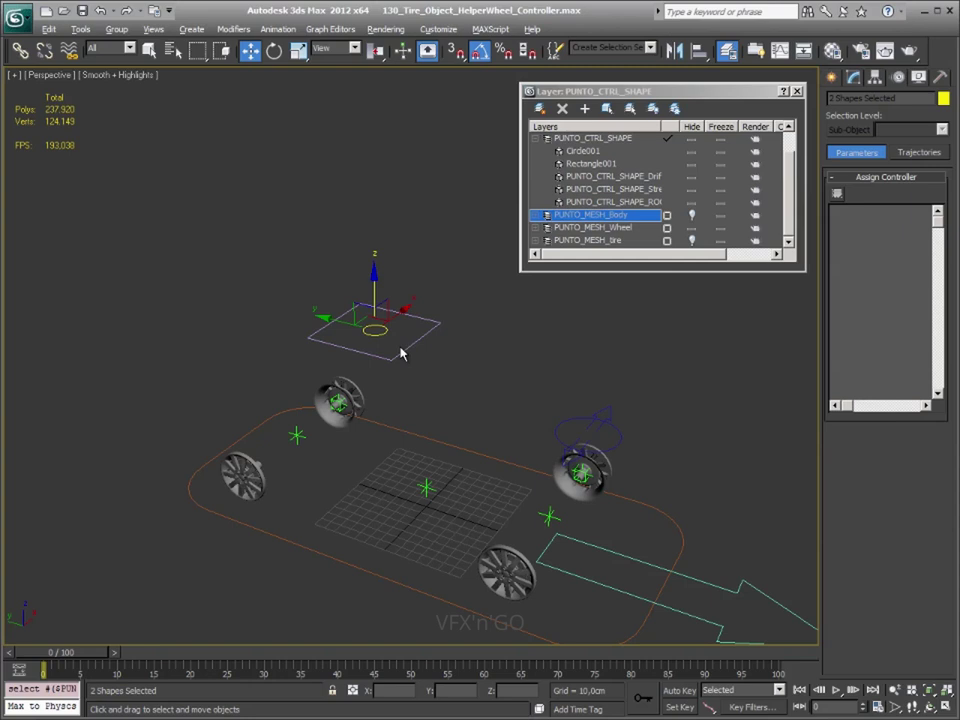
- Freeze the transforms of the circle and rectangle roll controls, then clear the selection
right_click(401, 353)
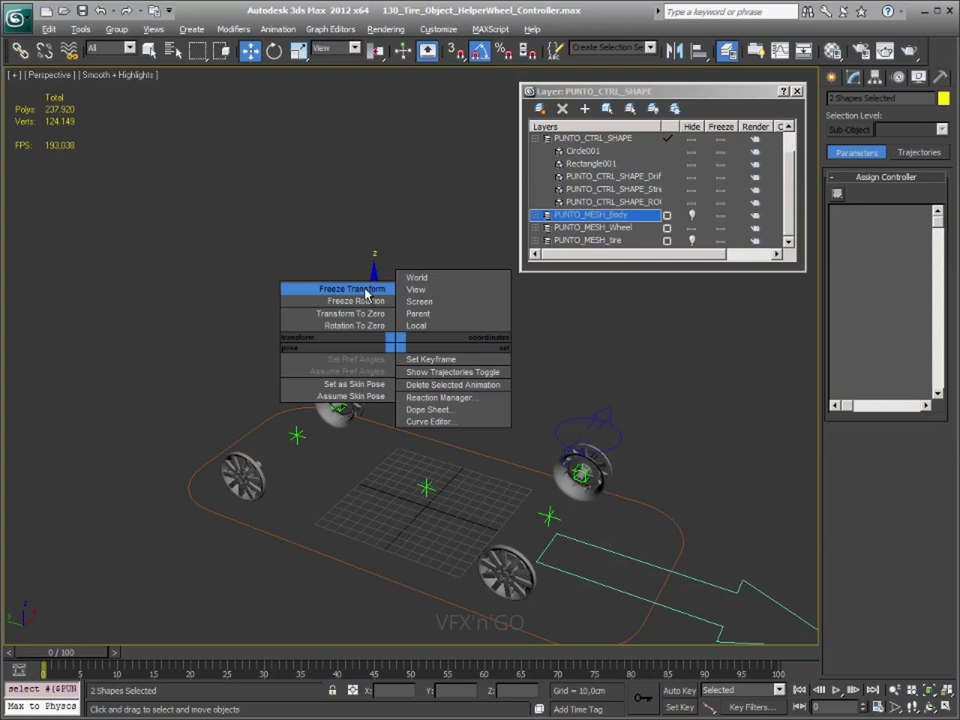
left_click(367, 292)
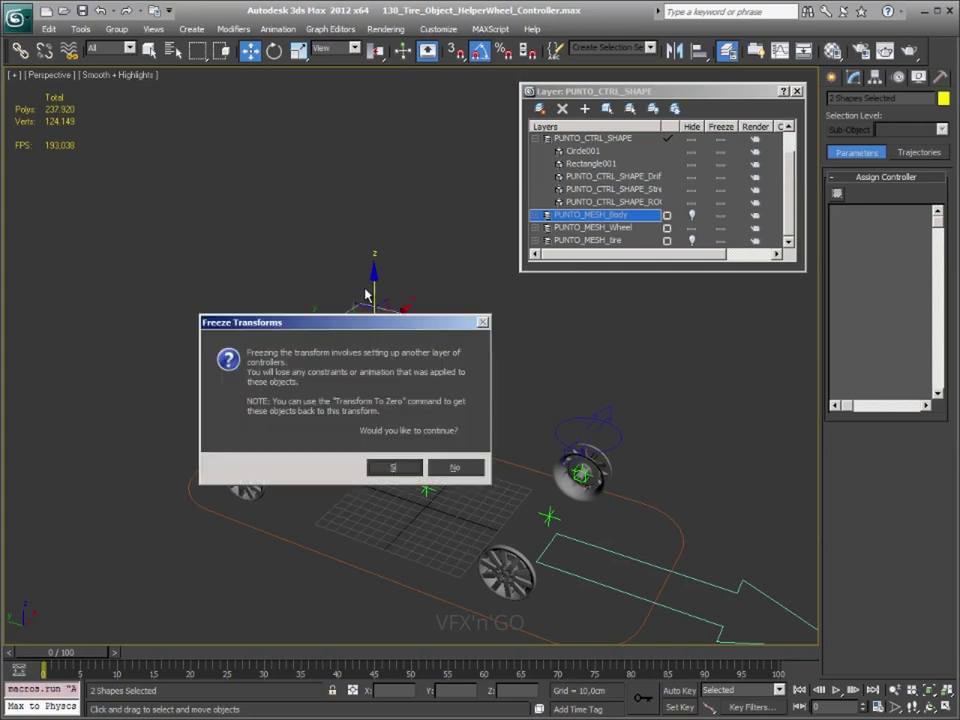
left_click(394, 468)
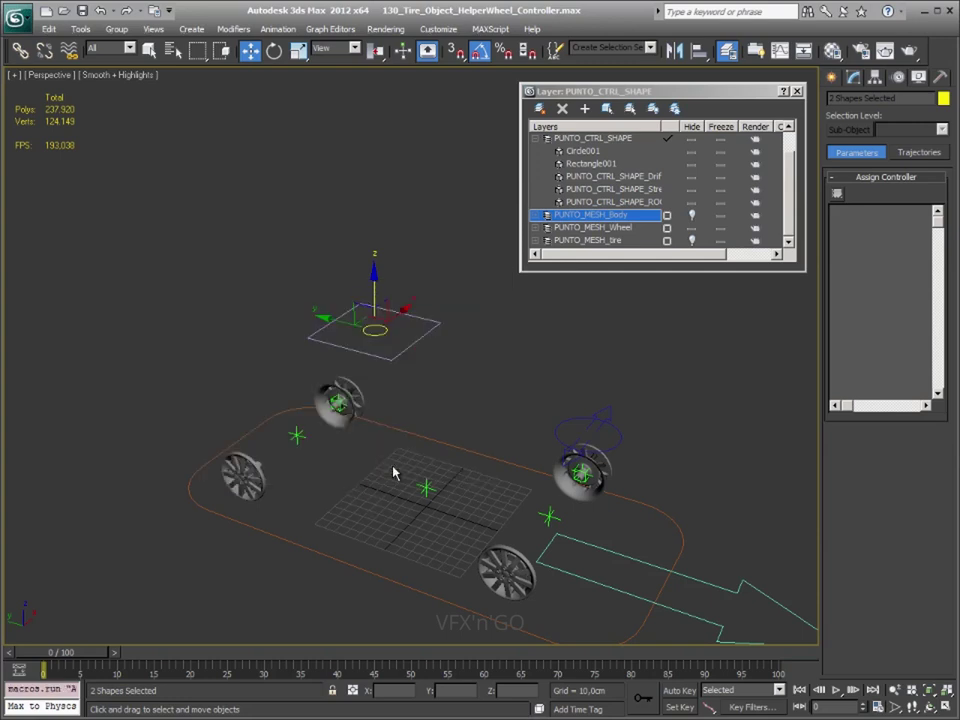
left_click(464, 334)
- Lock the circle's Zero Pos XYZ Z Position with a 0-to-0 Float Limit
left_click(371, 334)
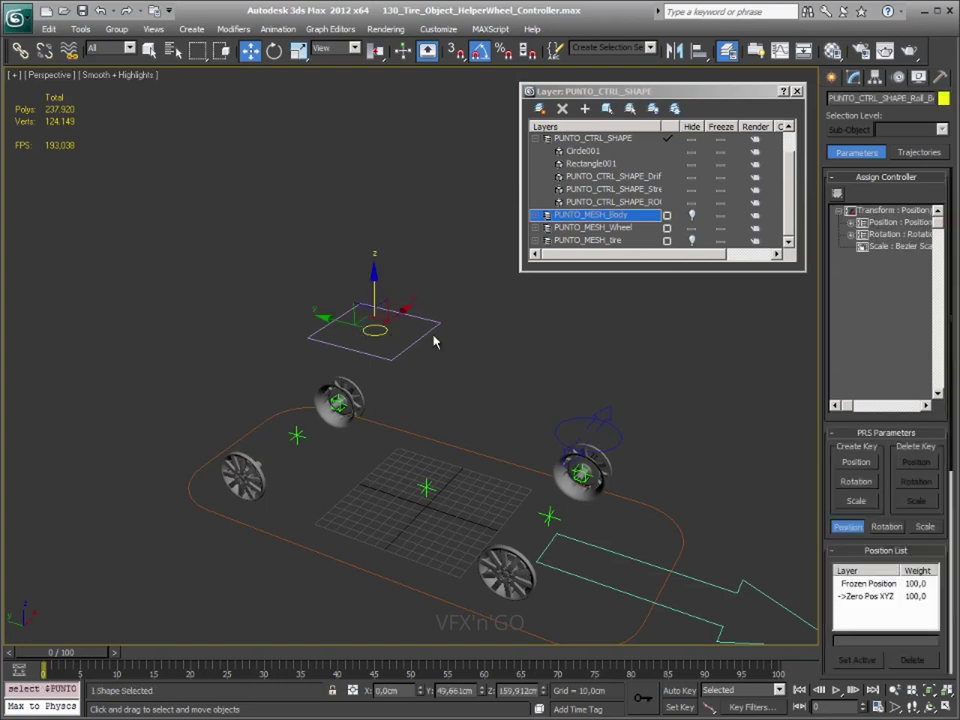
left_click(850, 222)
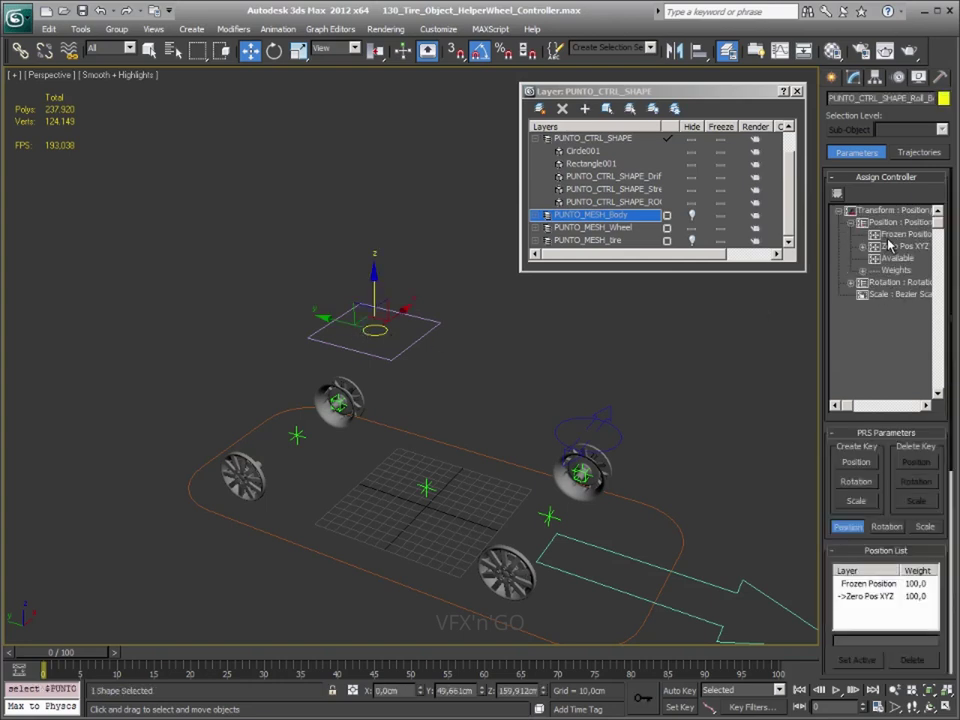
left_click(862, 246)
left_click(906, 283)
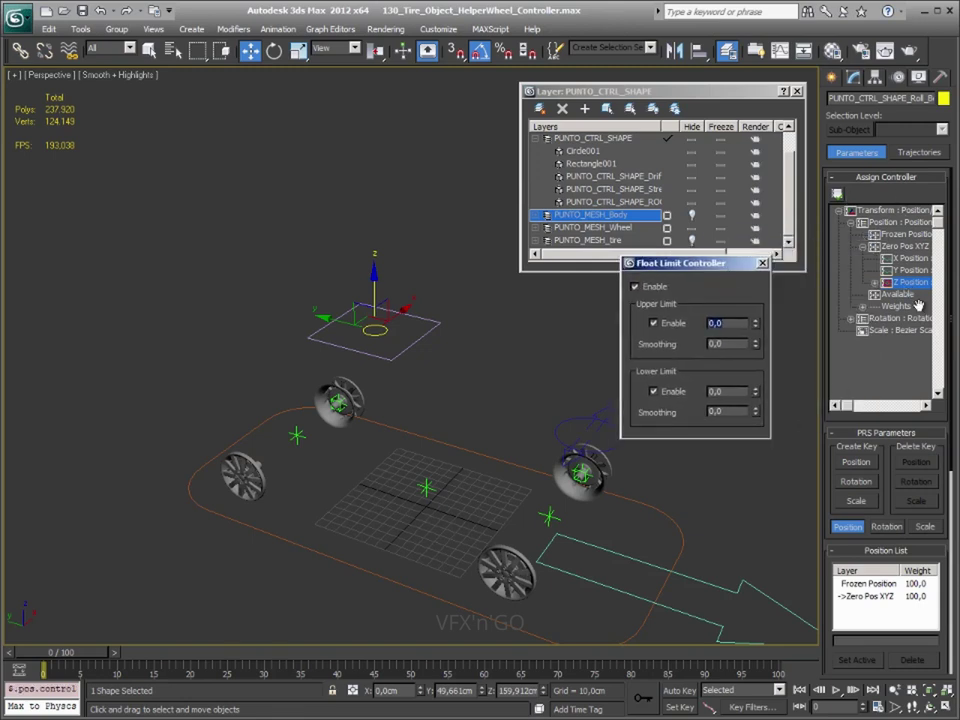
left_click(762, 263)
left_click(544, 394)
- Test the circle's height lock, then bring up the controller options for its X Position
left_click(377, 331)
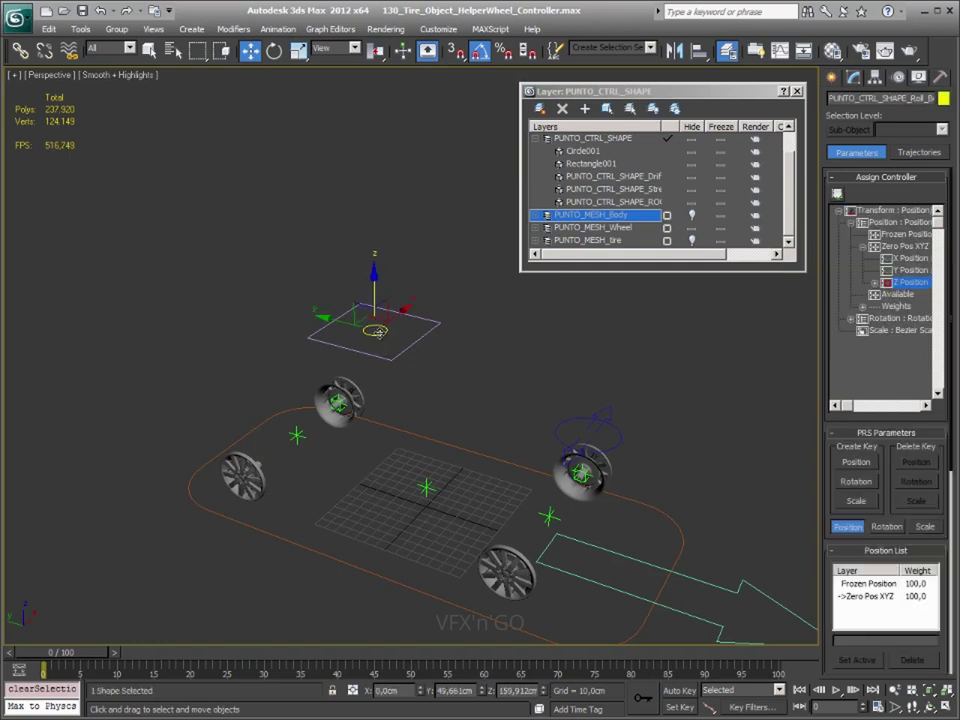
left_click_drag(373, 288, 372, 270)
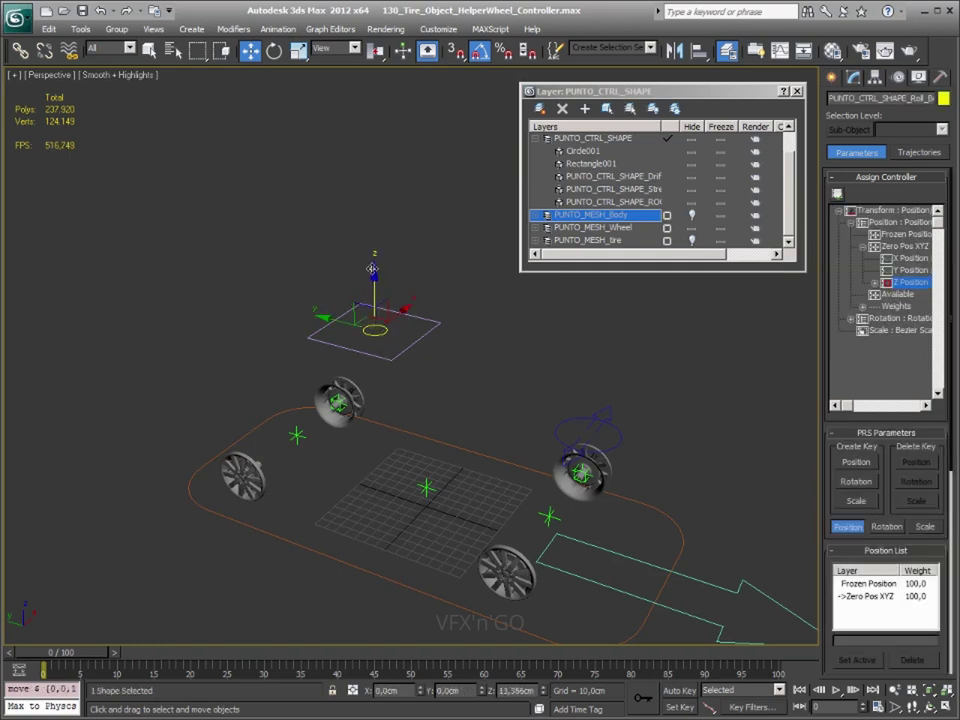
left_click(905, 260)
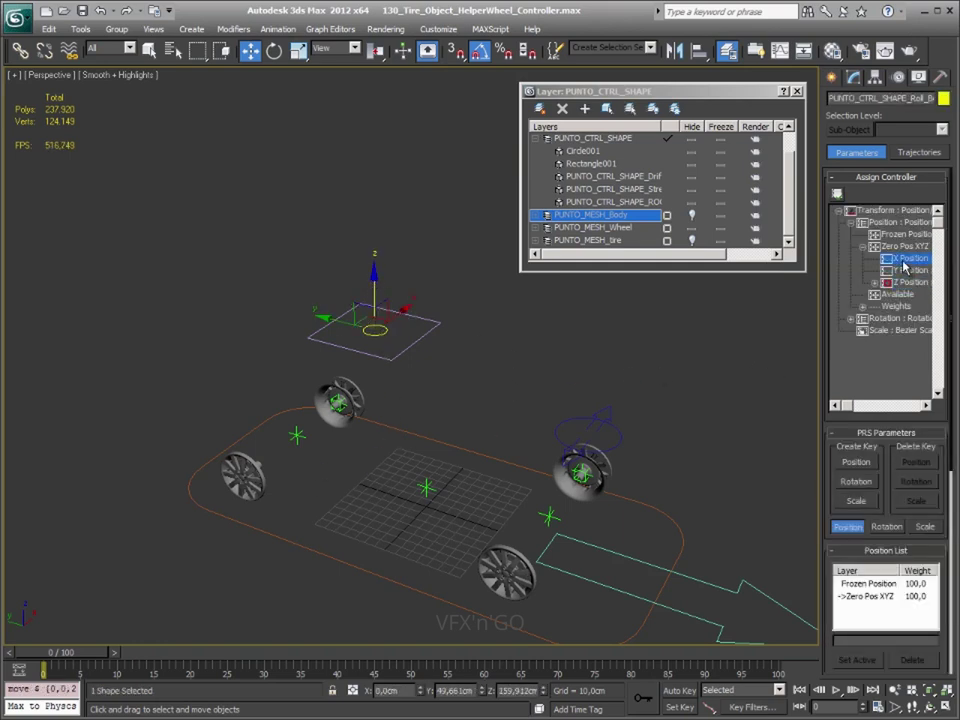
right_click(905, 263)
- Assign a Float Limit controller to the circle's X Position and switch to top view
left_click(837, 193)
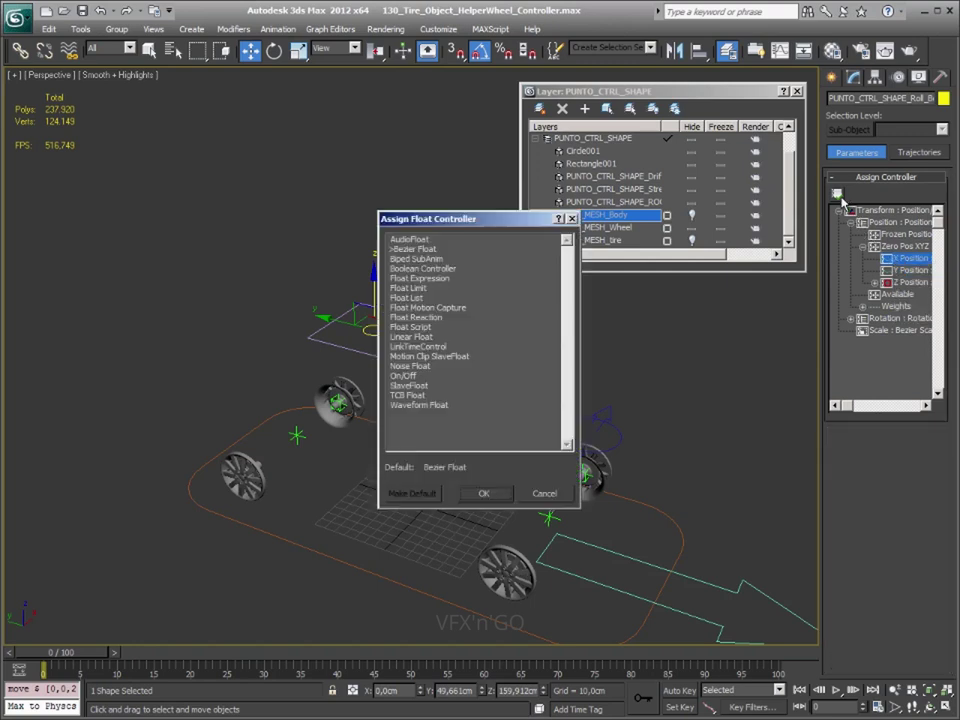
double_click(408, 288)
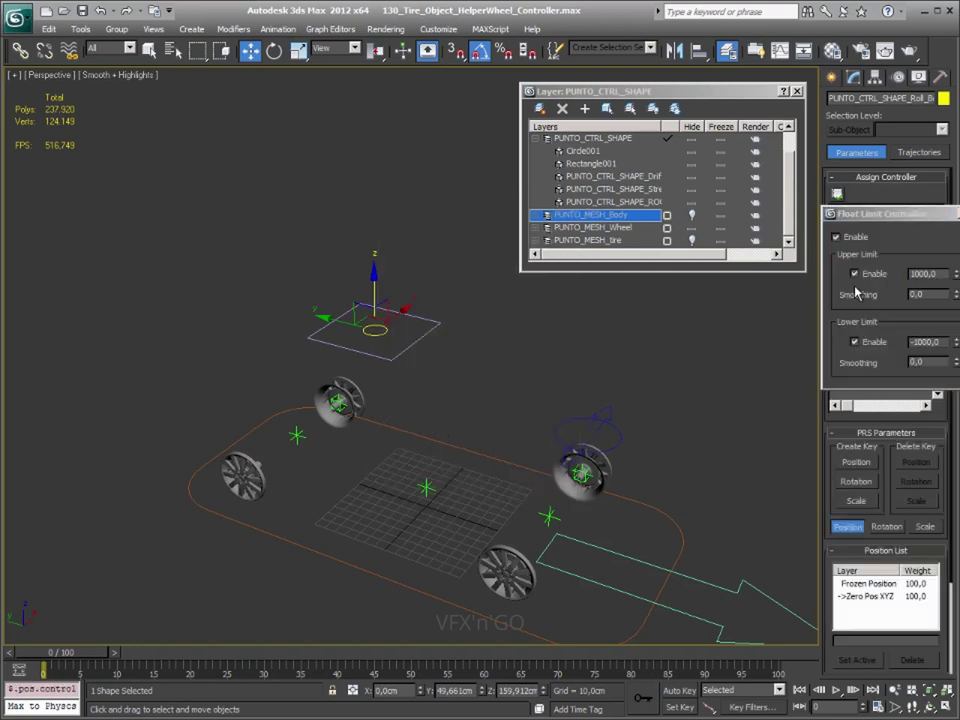
middle_click_drag(288, 288, 403, 375, "alt")
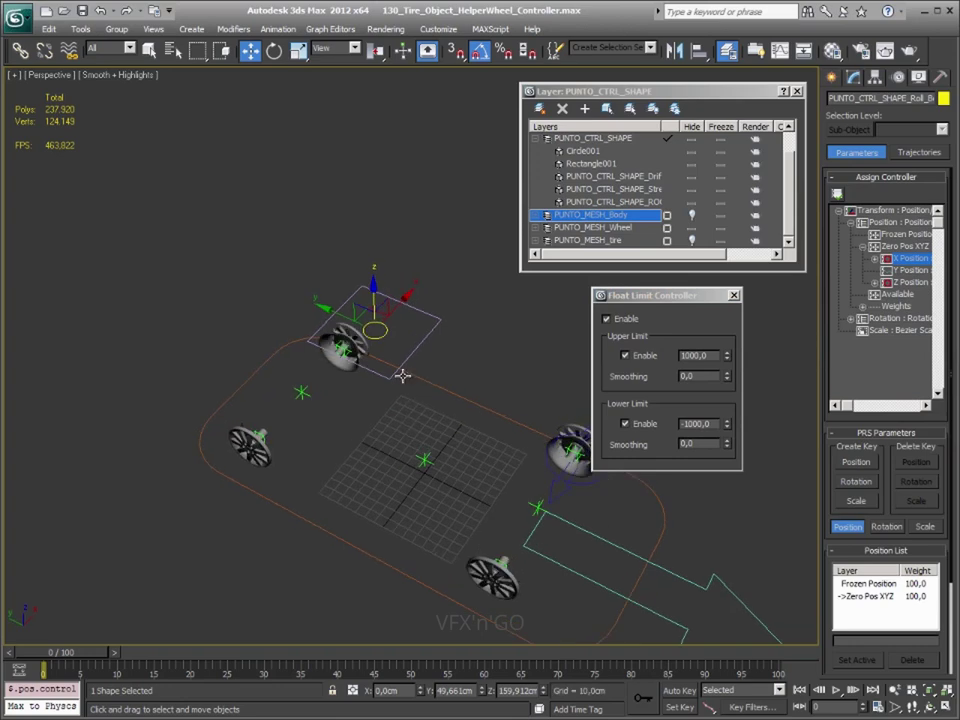
scroll(405, 380, "up", 1)
scroll(414, 399, "up", 3)
scroll(440, 395, "up", 2)
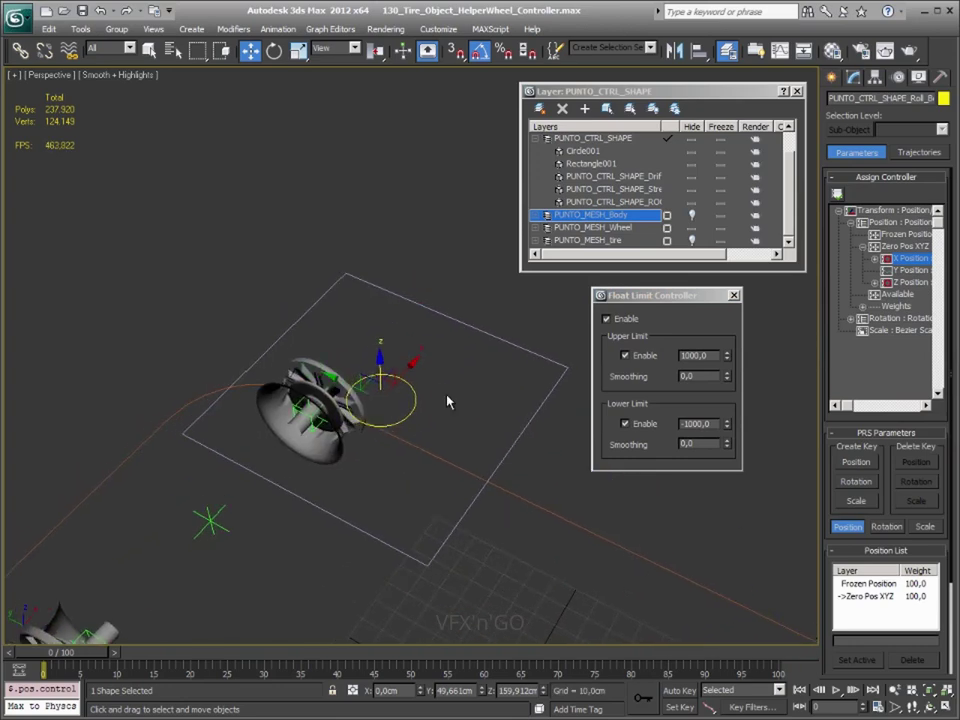
key("t")
scroll(452, 490, "up", 2)
scroll(424, 439, "up", 1)
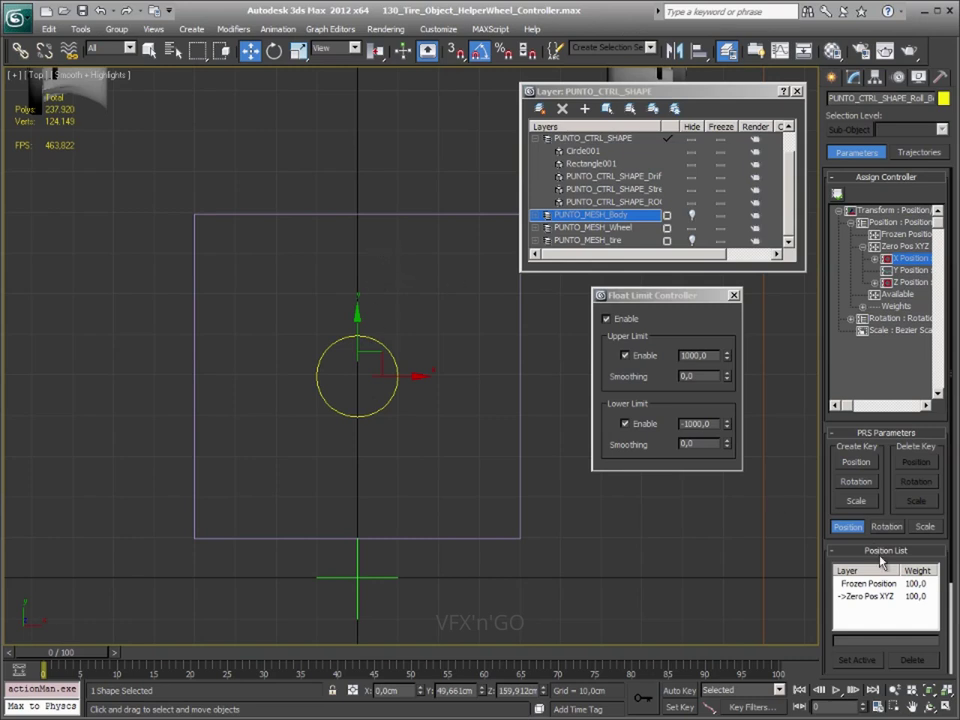
- Set the X upper limit to 40 and lower limit to -40, then test sideways travel
left_click(627, 371)
type("40")
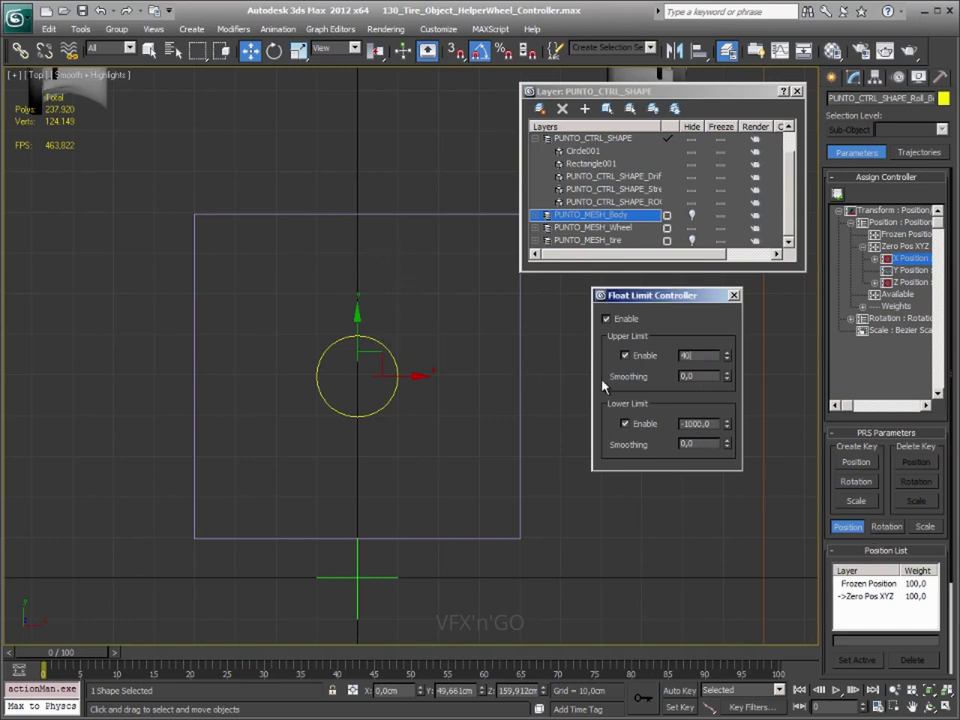
key("Tab")
key("Tab")
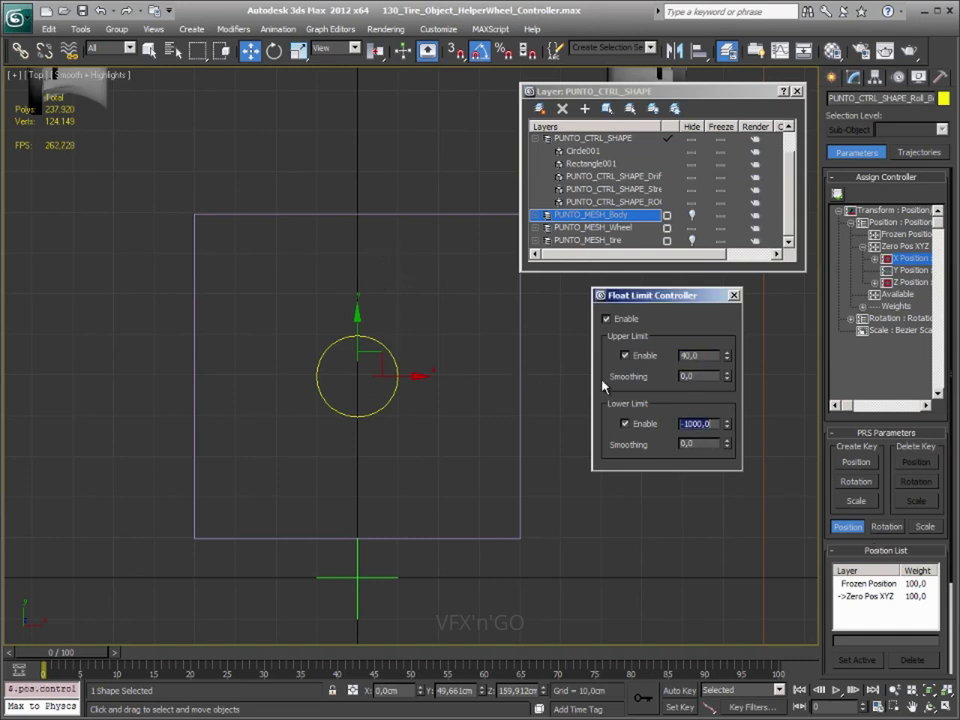
type("-40")
key("Return")
mouse_move(414, 376)
left_mouse_down()
mouse_move(259, 379)
mouse_move(586, 376)
mouse_move(622, 398)
mouse_move(143, 403)
left_mouse_up()
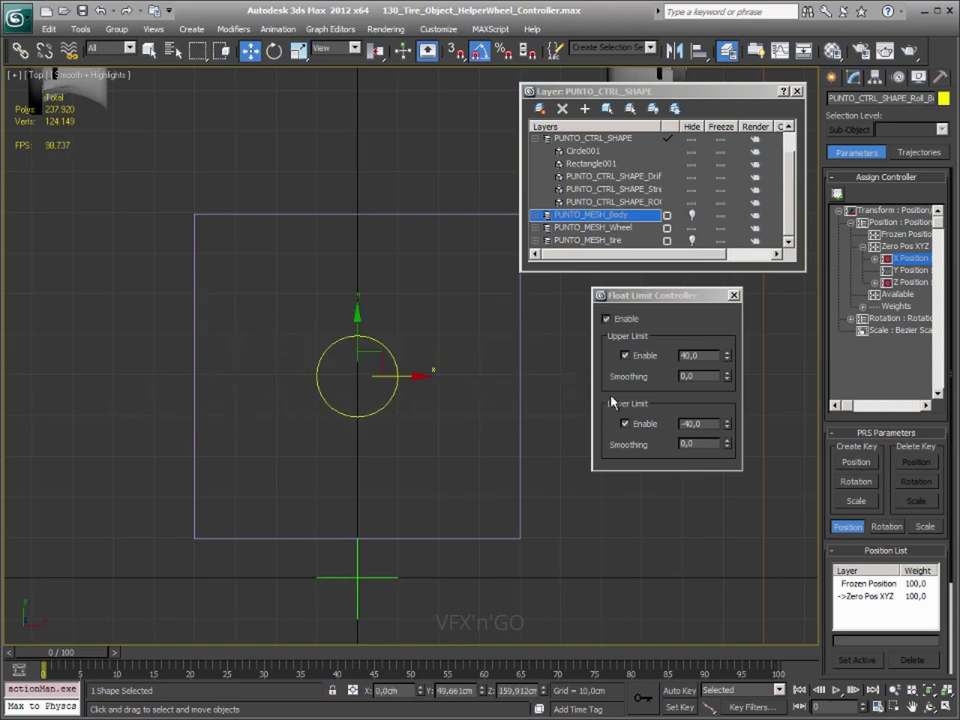
left_click(733, 296)
- Give the circle's Y Position a Float Limit controller with an upper limit of 40
left_click(910, 270)
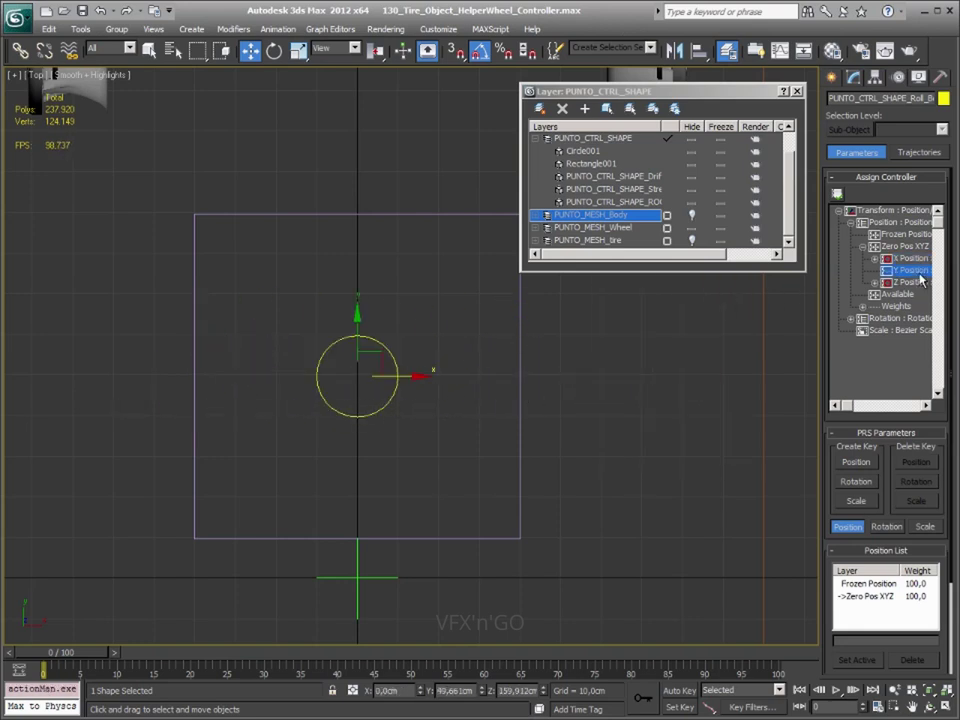
left_click(837, 194)
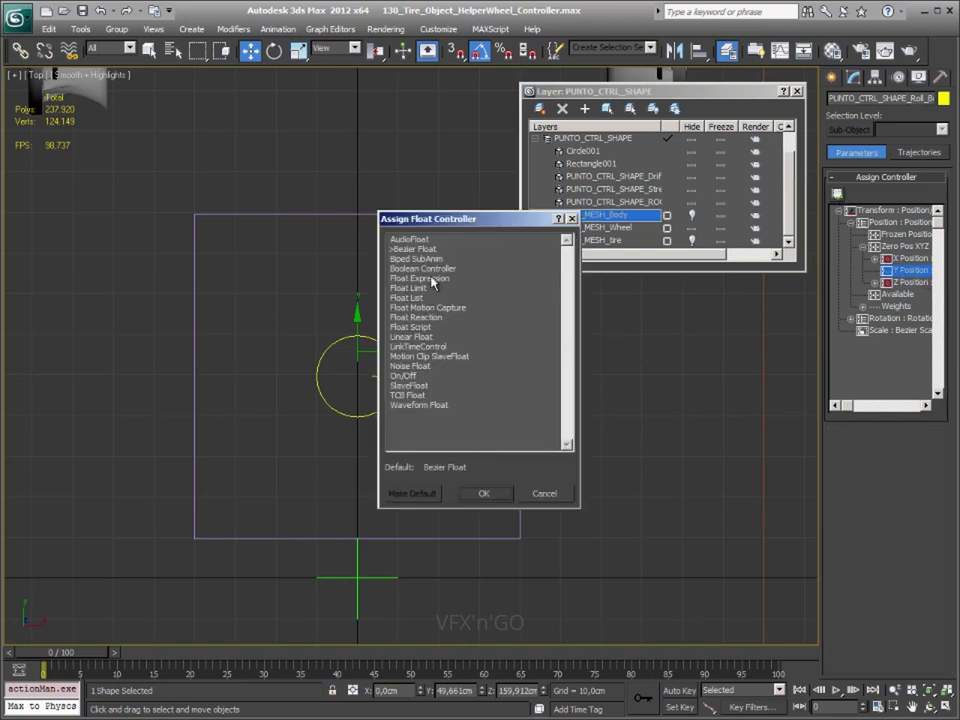
double_click(408, 288)
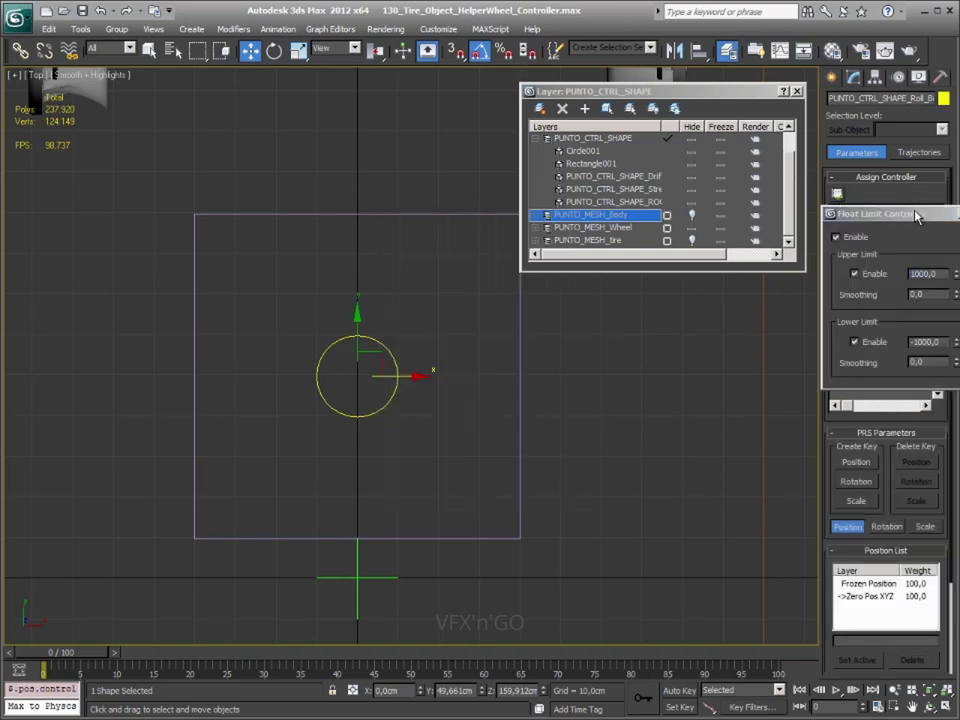
left_click_drag(917, 214, 694, 306)
type("40")
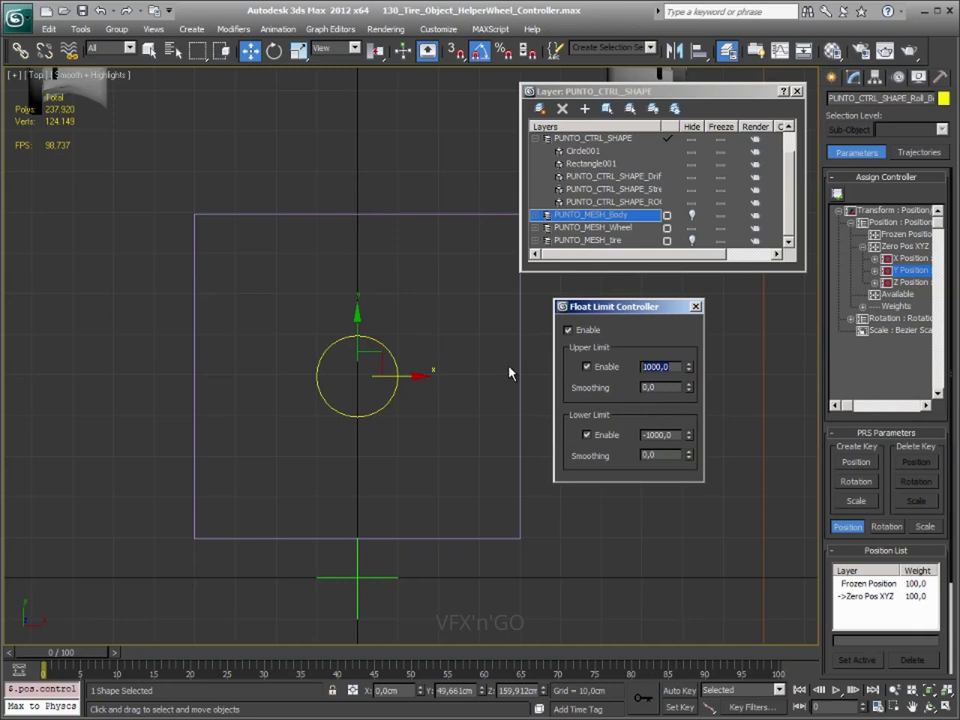
key("Return")
key("Tab")
key("Tab")
type("-")
left_click(695, 306)
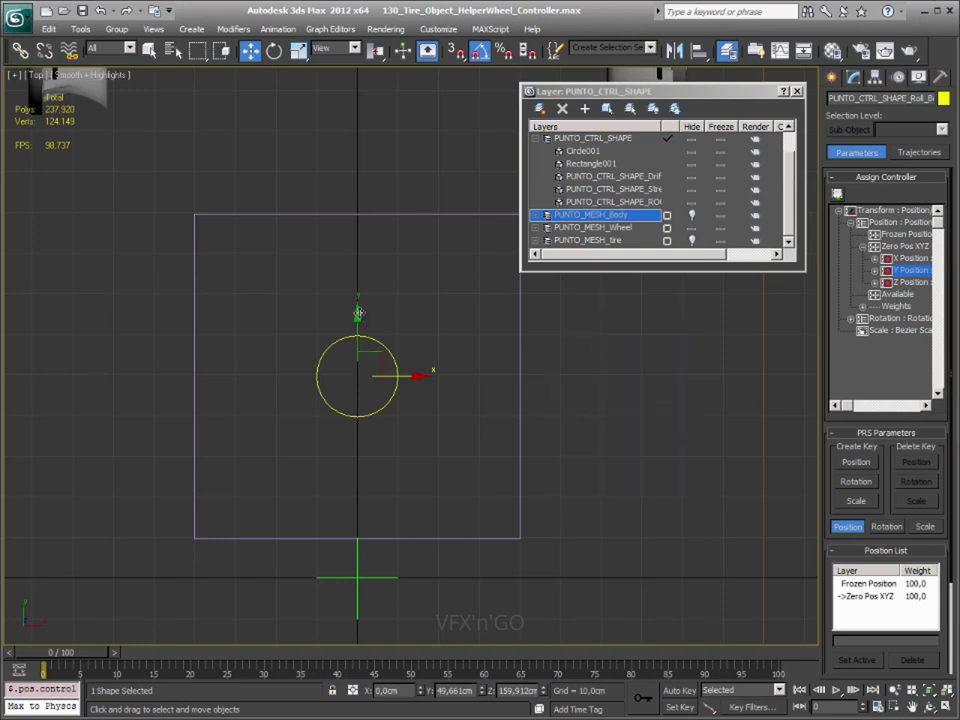
- Test the circle's limited travel and view the whole wheel rig in perspective
left_click_drag(358, 313, 381, 85)
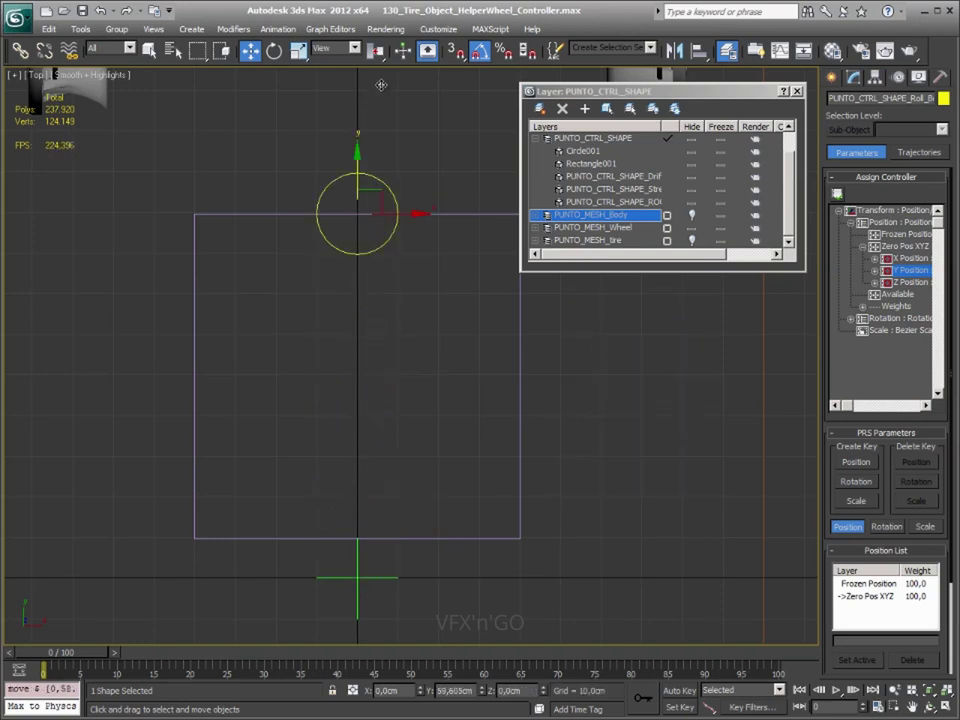
left_click_drag(312, 196, 145, 193)
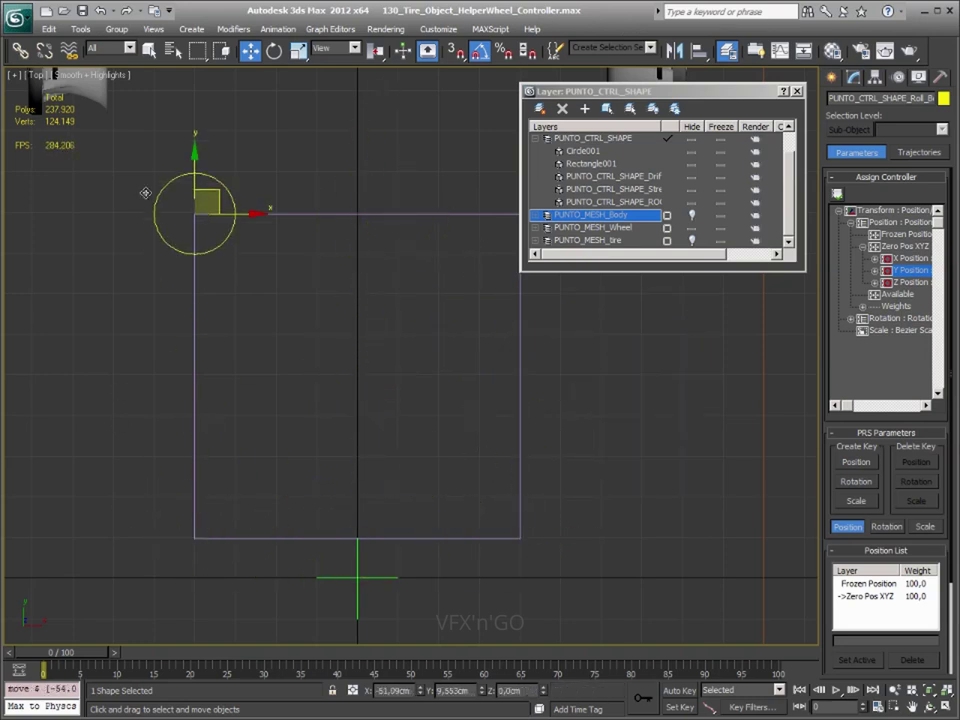
left_click_drag(145, 193, 307, 193)
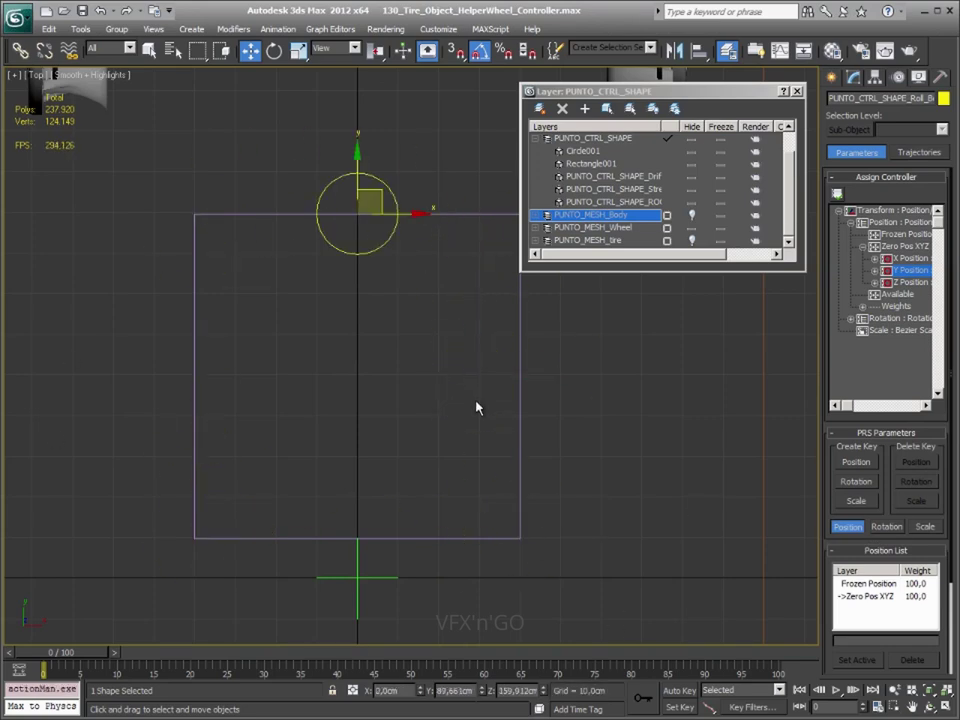
mouse_move(401, 414)
middle_mouse_down()
mouse_move(420, 457)
mouse_move(409, 463)
mouse_move(403, 446)
middle_mouse_up()
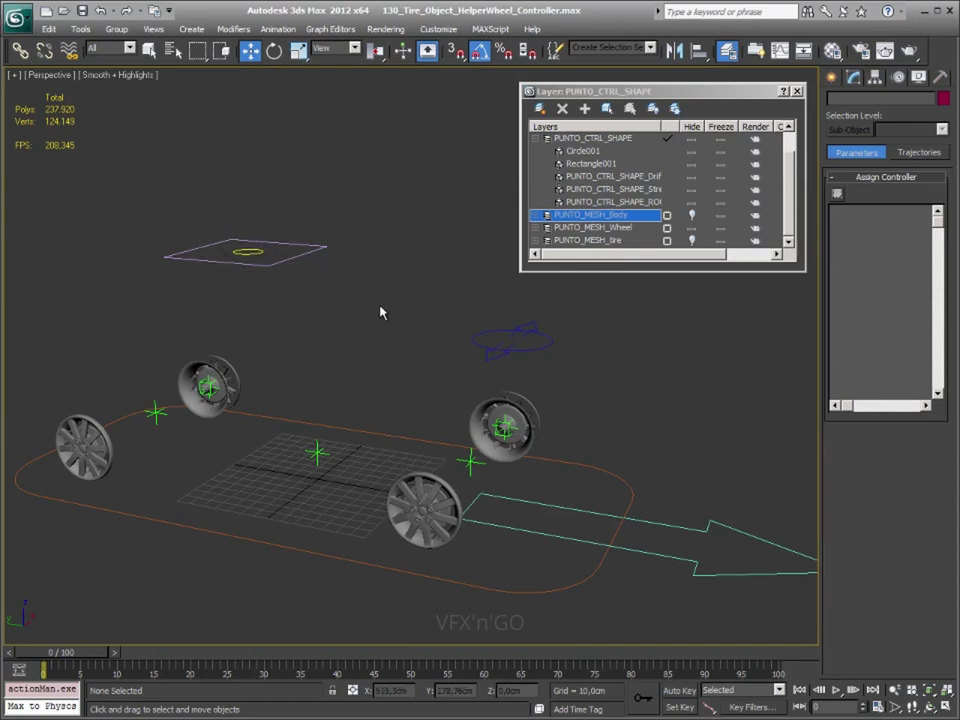
- Select the five control shapes, including the helper, and link them to a parent
left_click_drag(386, 167, 229, 242)
left_click_drag(563, 291, 491, 369)
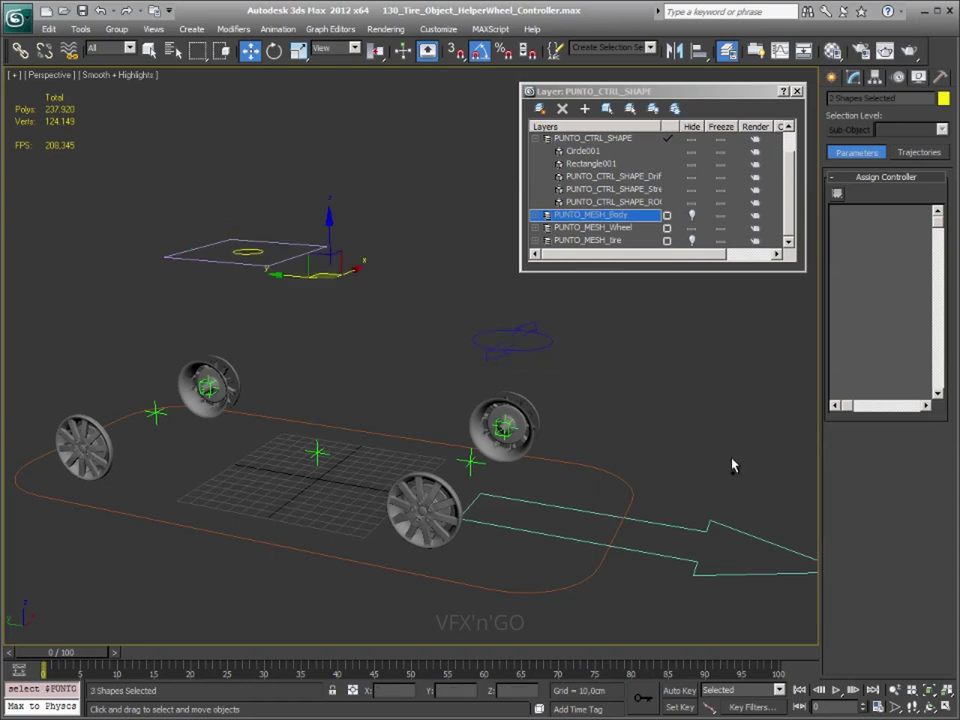
left_click(20, 50)
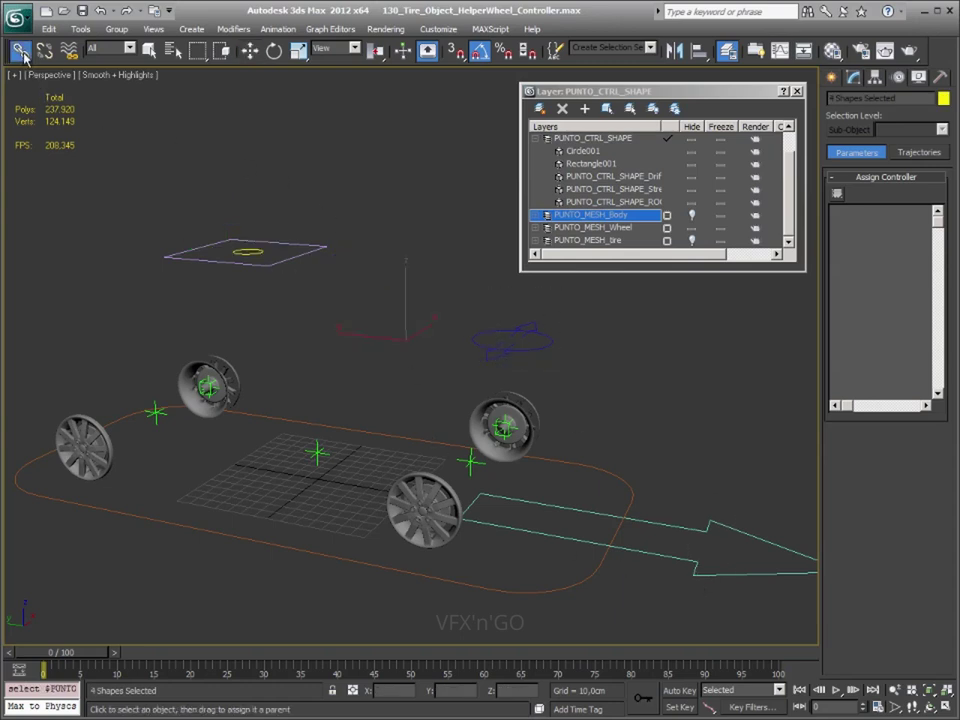
mouse_move(508, 348)
left_mouse_down()
mouse_move(201, 530)
mouse_move(240, 536)
left_mouse_up()
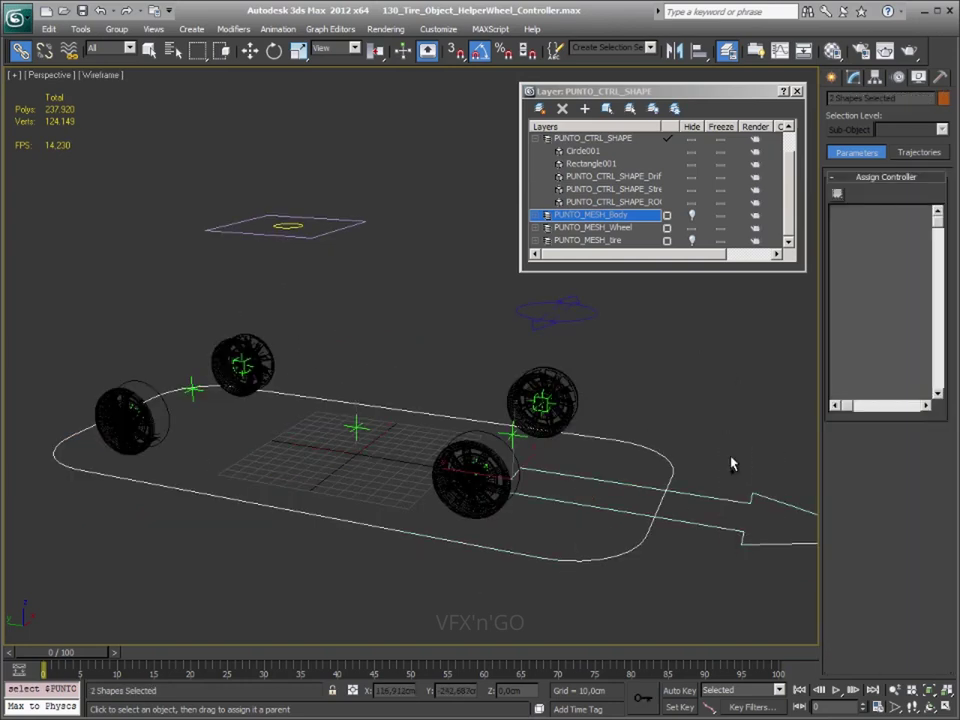
middle_click_drag(733, 463, 709, 384, "alt")
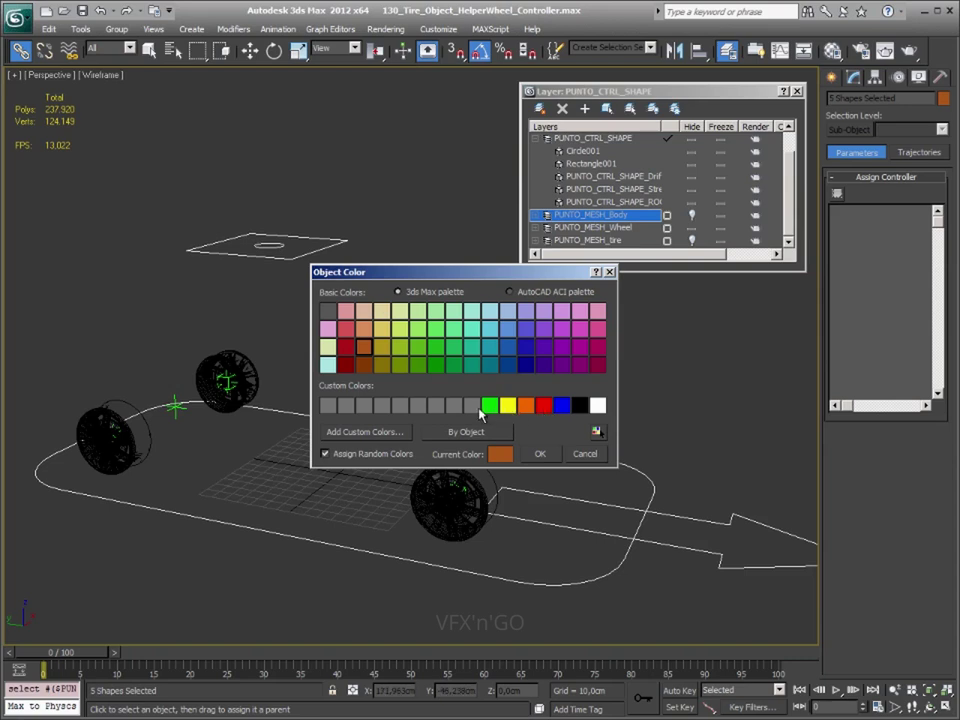
- Apply an orange object colour to the selected shapes and deselect
left_click(472, 406)
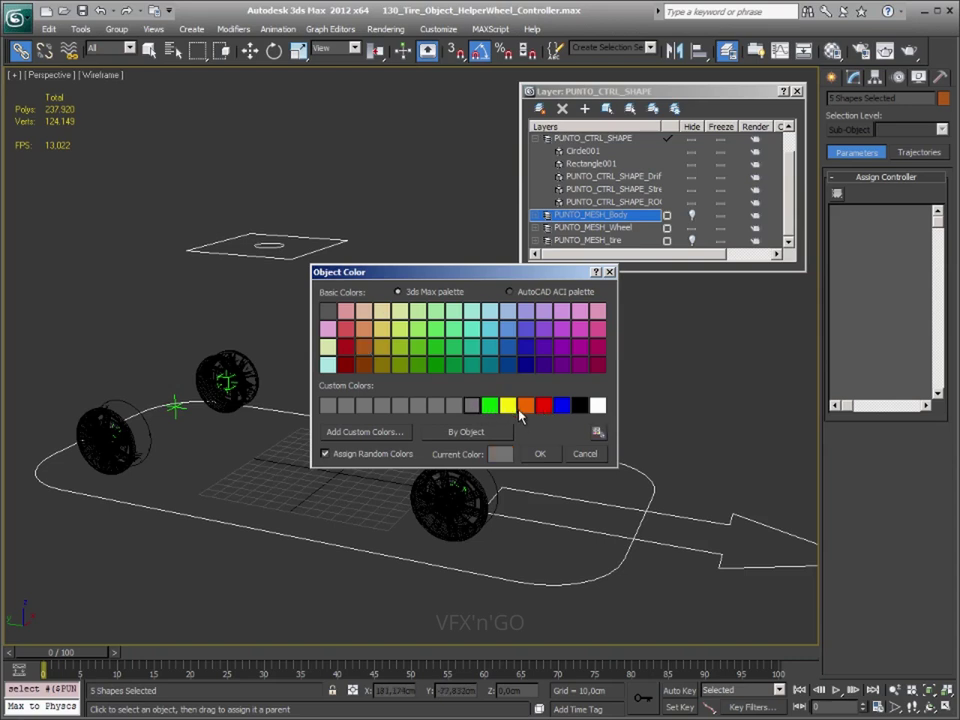
left_click(523, 407)
left_click(540, 454)
left_click(704, 408)
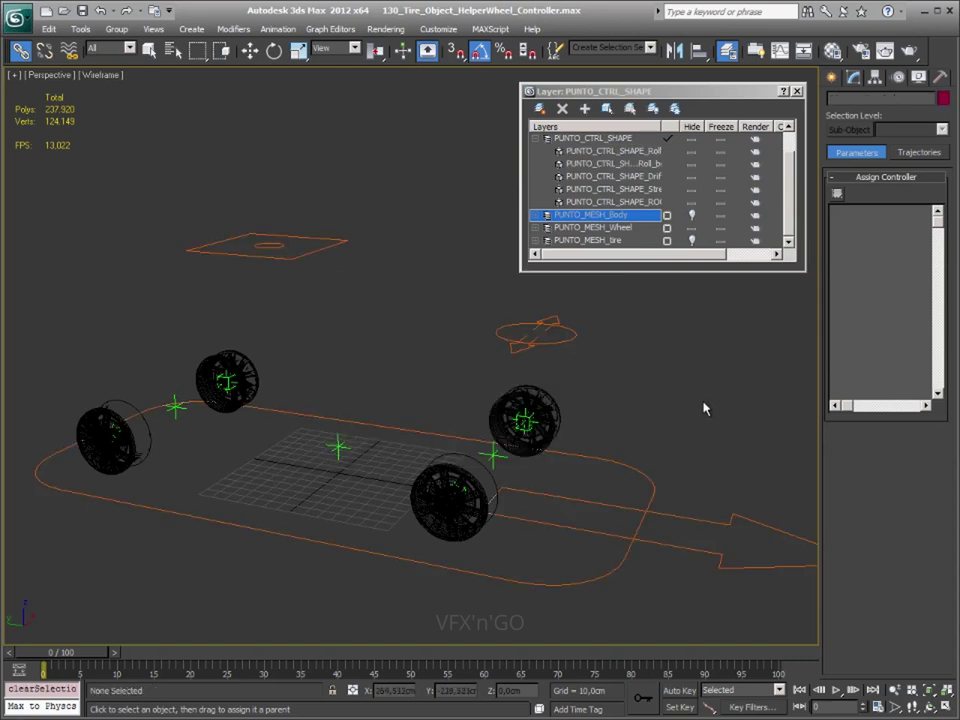
- Reselect the control shapes, including the helper circle and top rectangle
middle_click_drag(671, 379, 658, 379, "alt")
left_click_drag(654, 399, 600, 566)
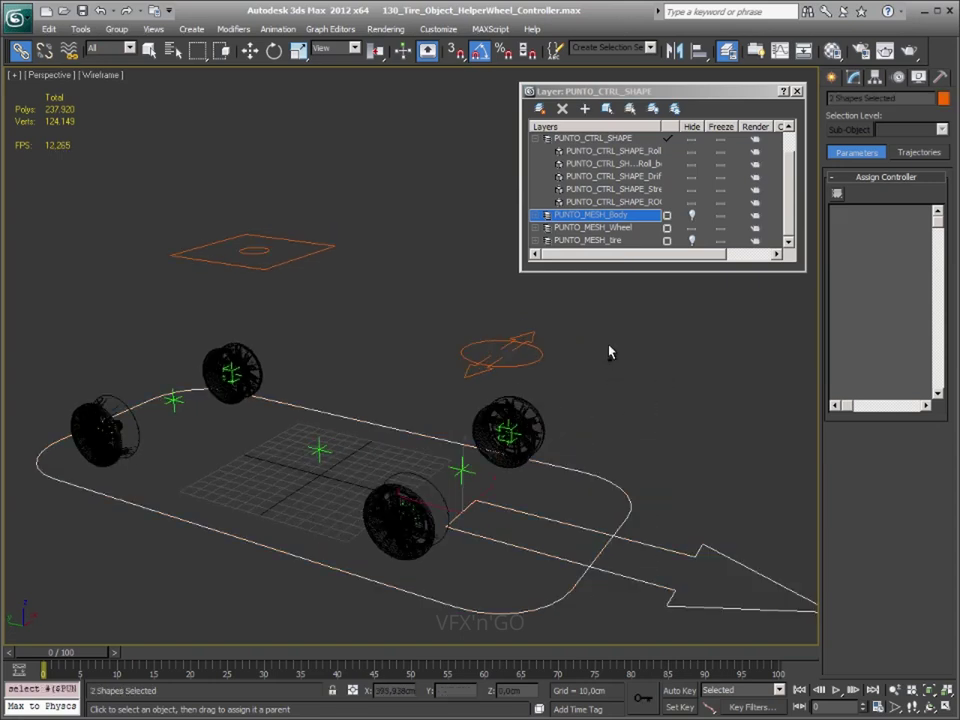
left_click(530, 340, "ctrl")
left_click_drag(335, 175, 175, 285, "ctrl")
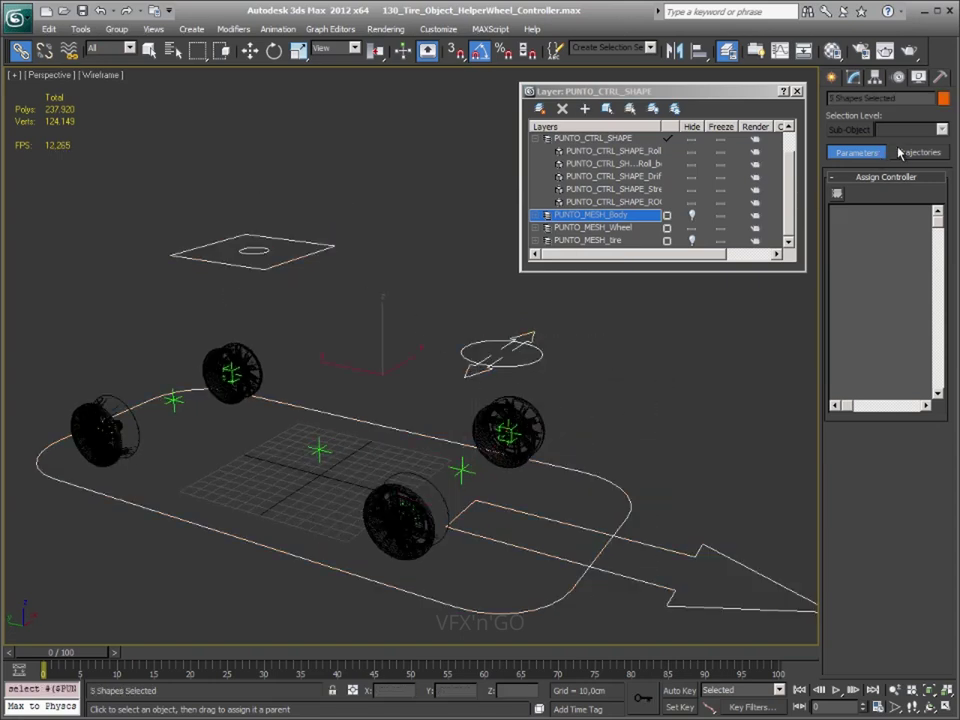
- Recolour the selected control shapes dark blue in Object Color
left_click(943, 100)
left_click_drag(500, 322, 490, 285)
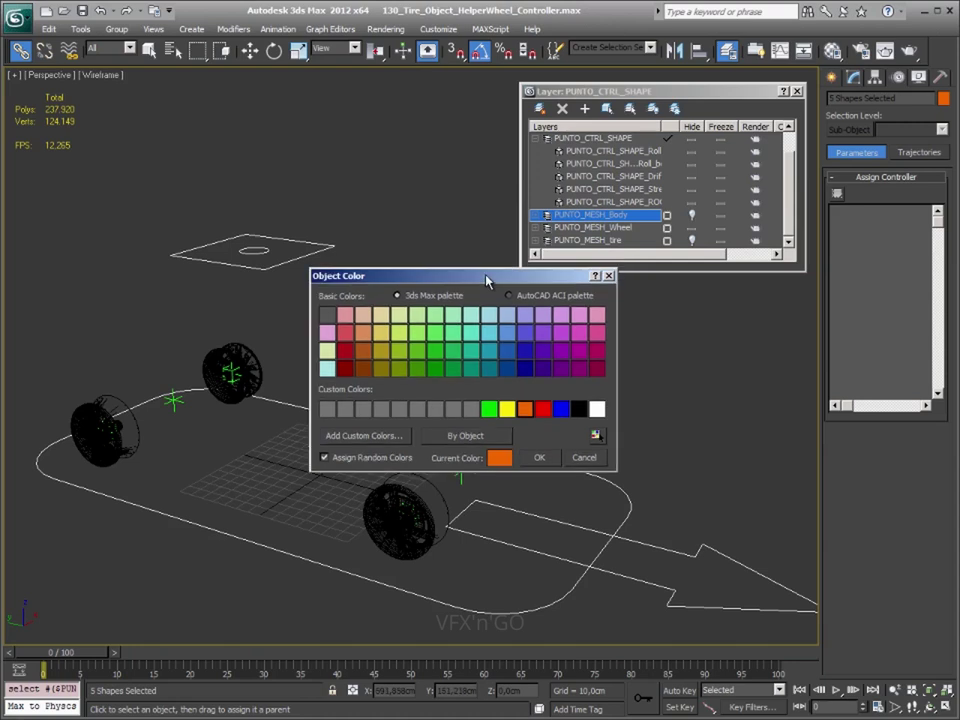
left_click(458, 421)
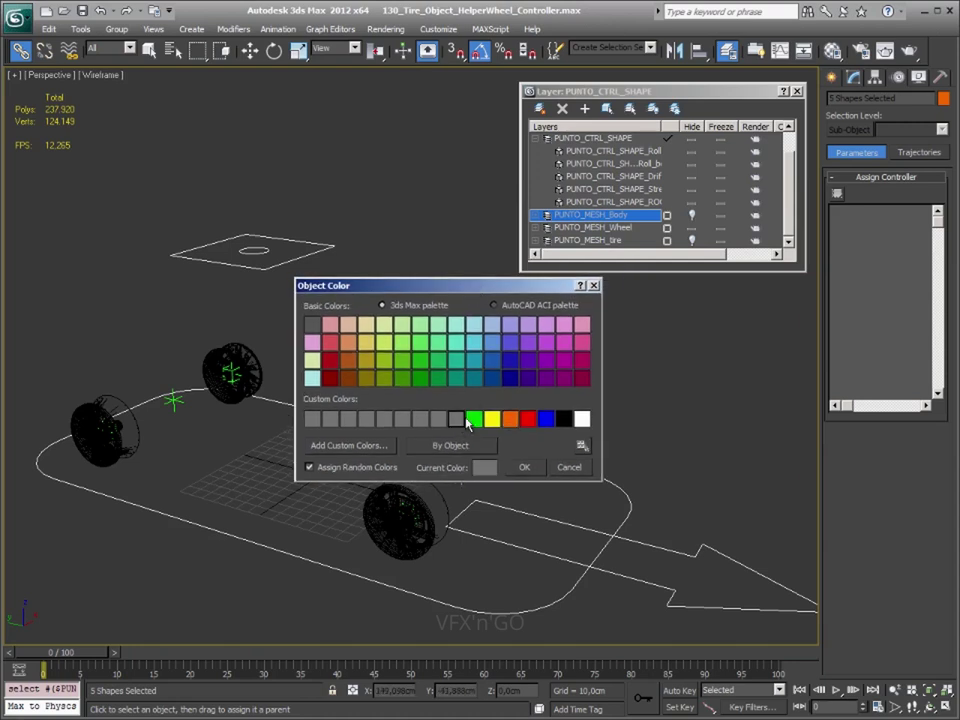
left_click(474, 360)
left_click(512, 377)
left_click(512, 358)
left_click(494, 378)
left_click(529, 470)
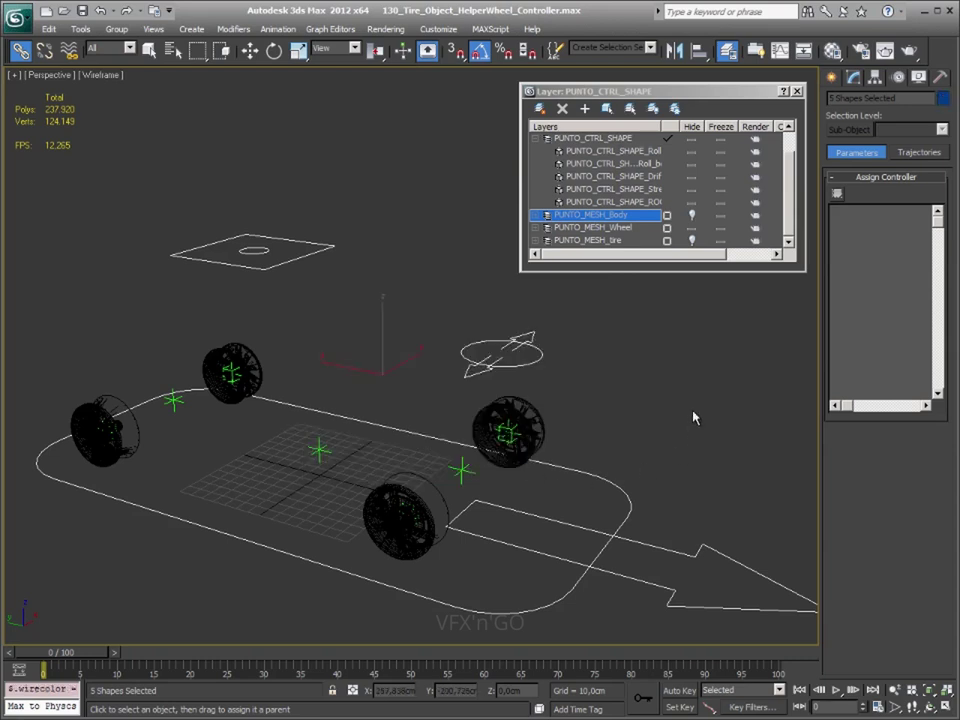
left_click(680, 416)
- Make the steering arrow spline render as a tube in the viewport
mouse_move(656, 414)
middle_mouse_down("alt")
mouse_move(675, 405)
mouse_move(658, 403)
middle_mouse_up("alt")
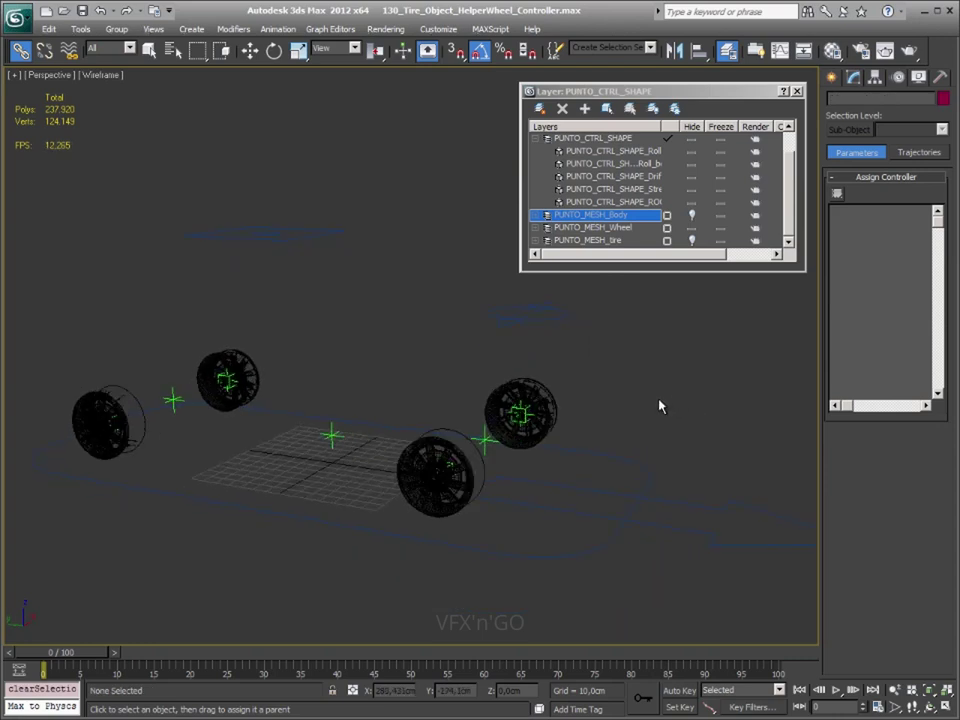
left_click_drag(724, 429, 690, 527)
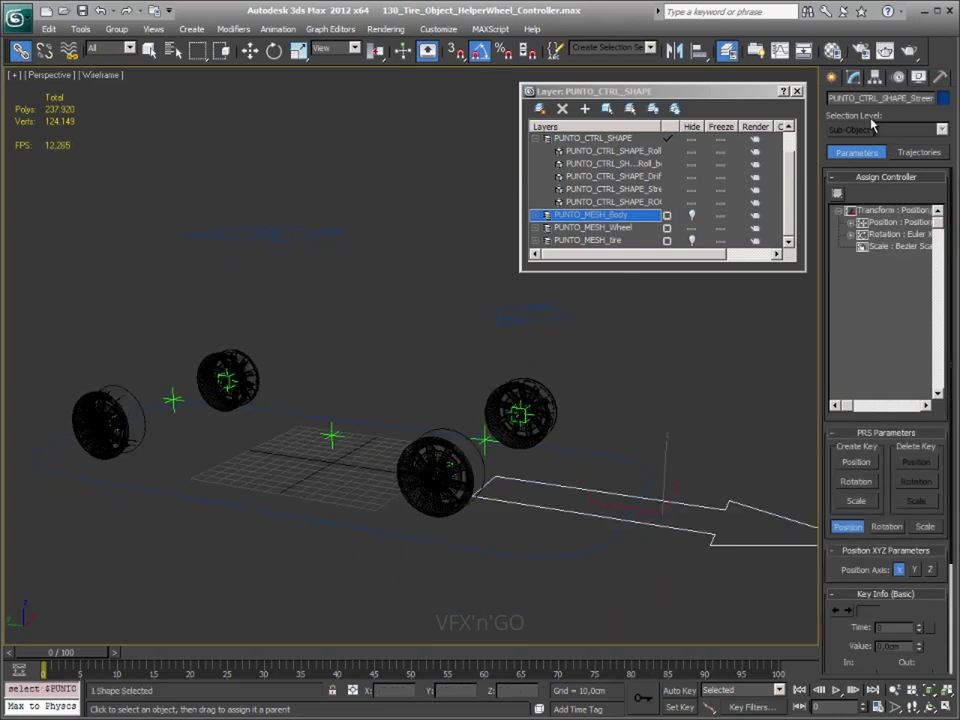
left_click(852, 80)
scroll(864, 595, "up", 3)
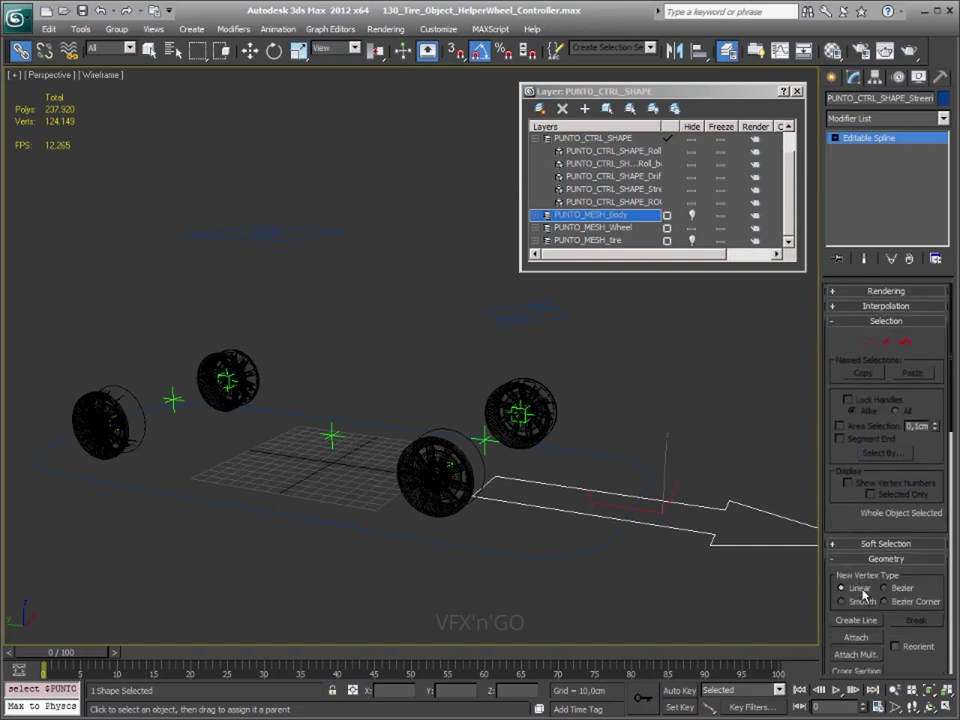
left_click(858, 290)
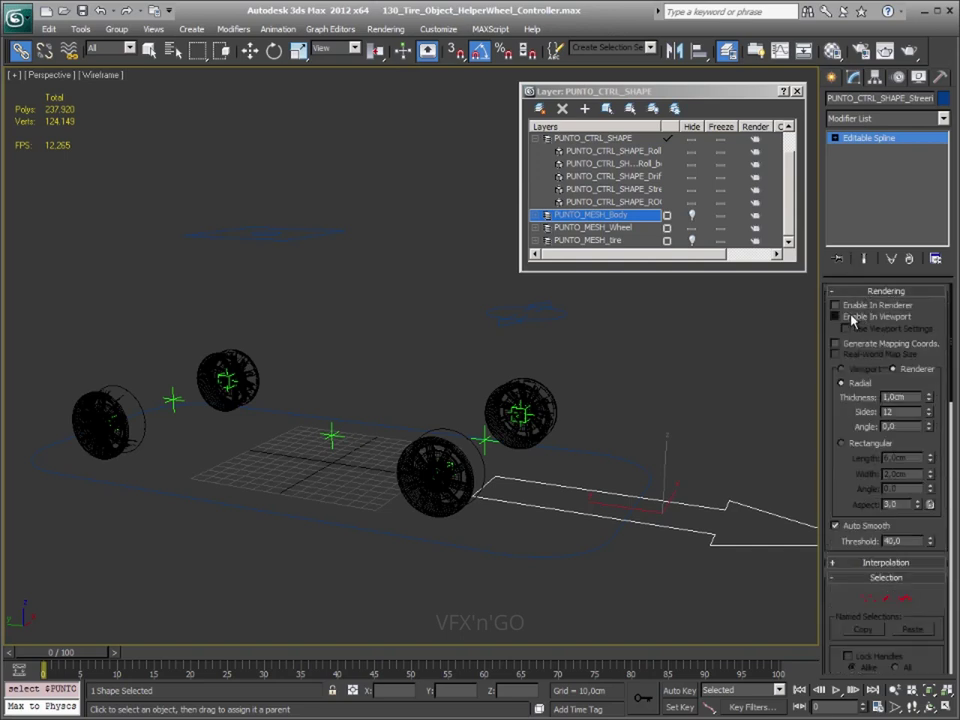
left_click(851, 318)
middle_click_drag(647, 446, 607, 578)
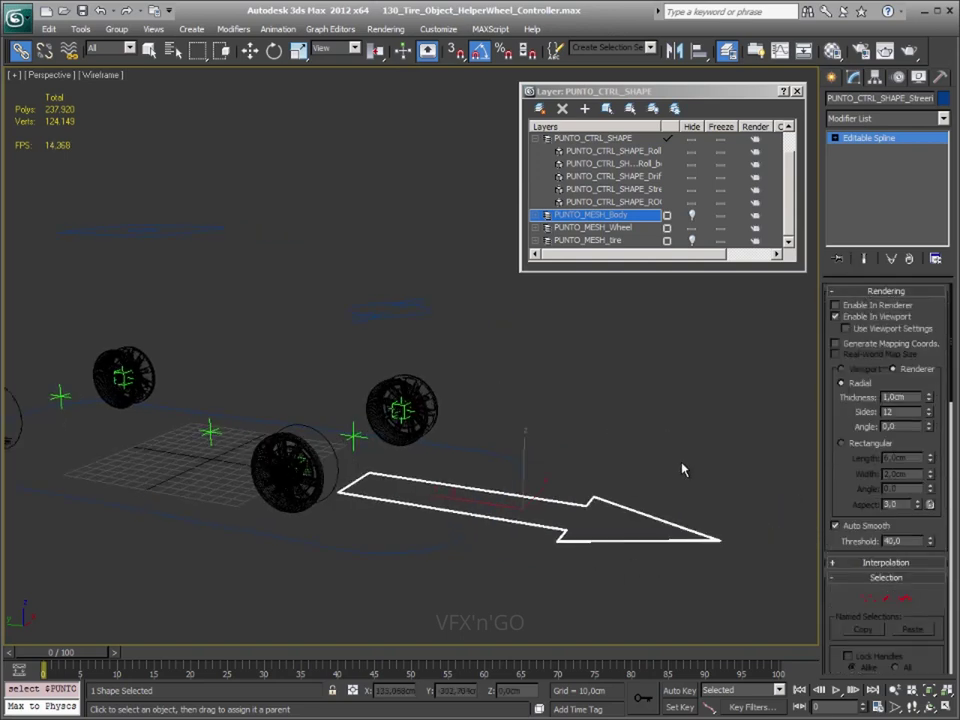
- Turn off the arrow's Optimize, and set interpolation steps to 3 and sides to 3
left_click(884, 564)
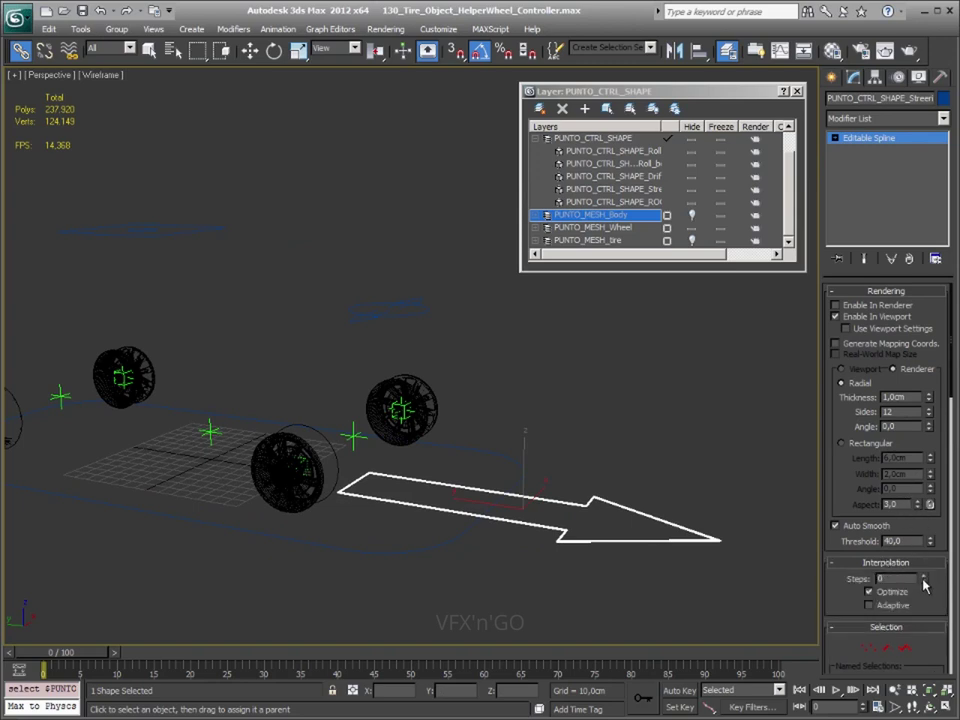
left_click(882, 597)
left_click_drag(839, 430, 890, 437)
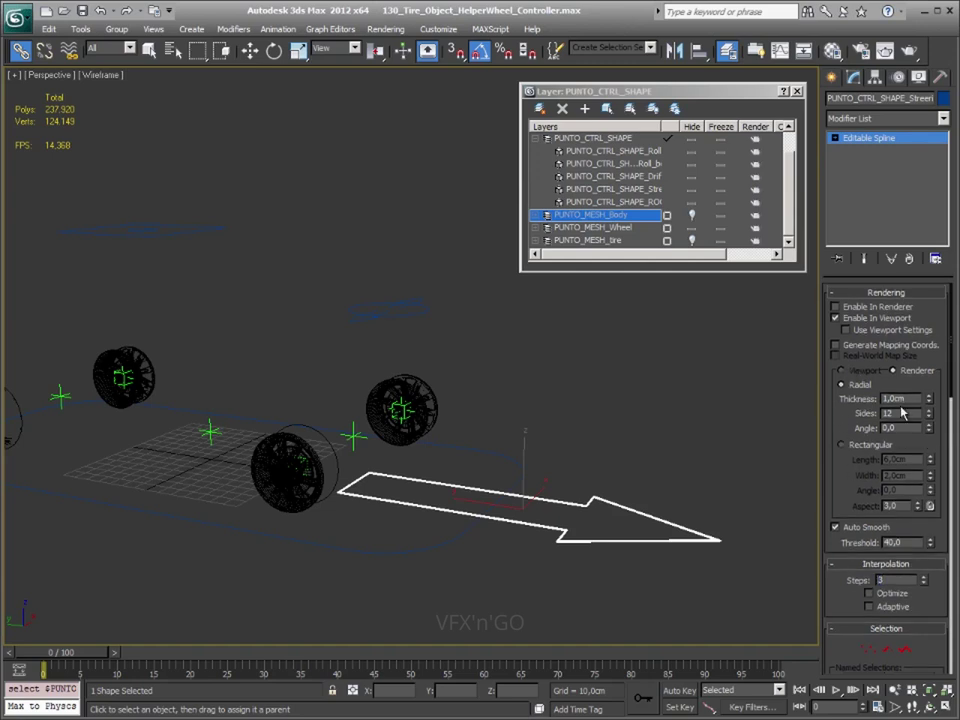
double_click(903, 411)
type("3")
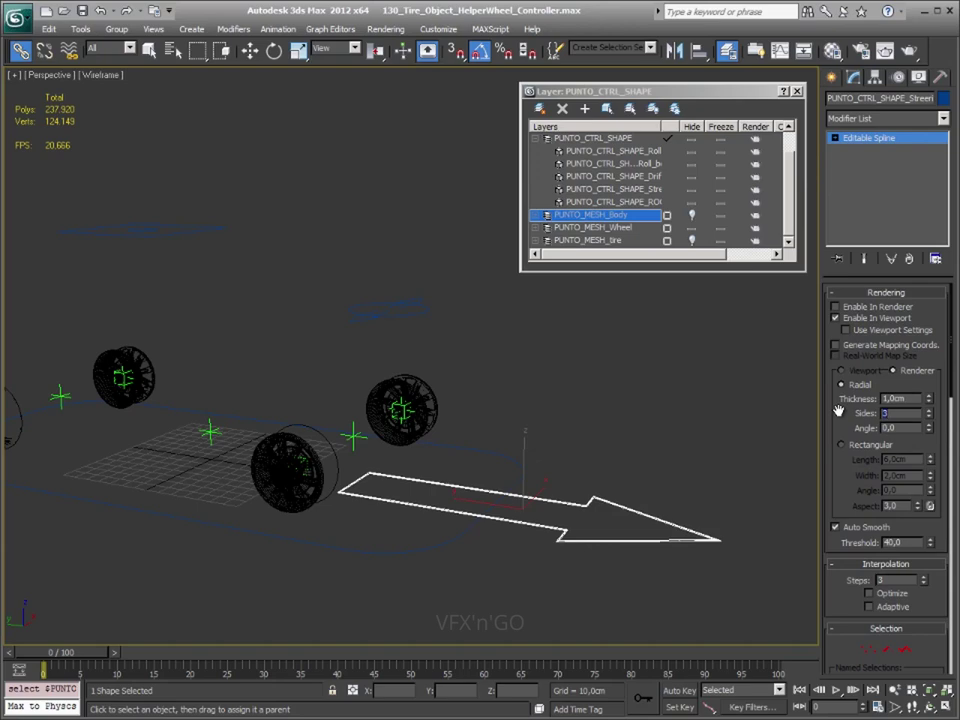
left_click(557, 499)
- Switch the viewport to Smooth + Highlights shading with both wheels in view
middle_click_drag(557, 499, 547, 476)
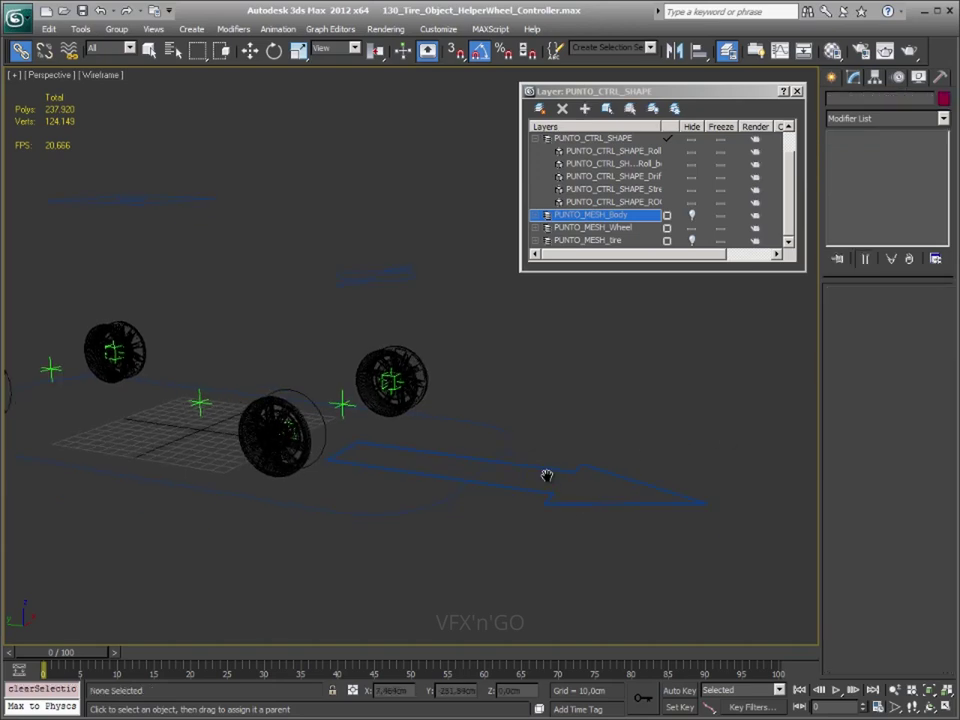
scroll(548, 484, "up", 5)
scroll(530, 440, "up", 3)
scroll(460, 374, "up", 3)
scroll(458, 408, "up", 3)
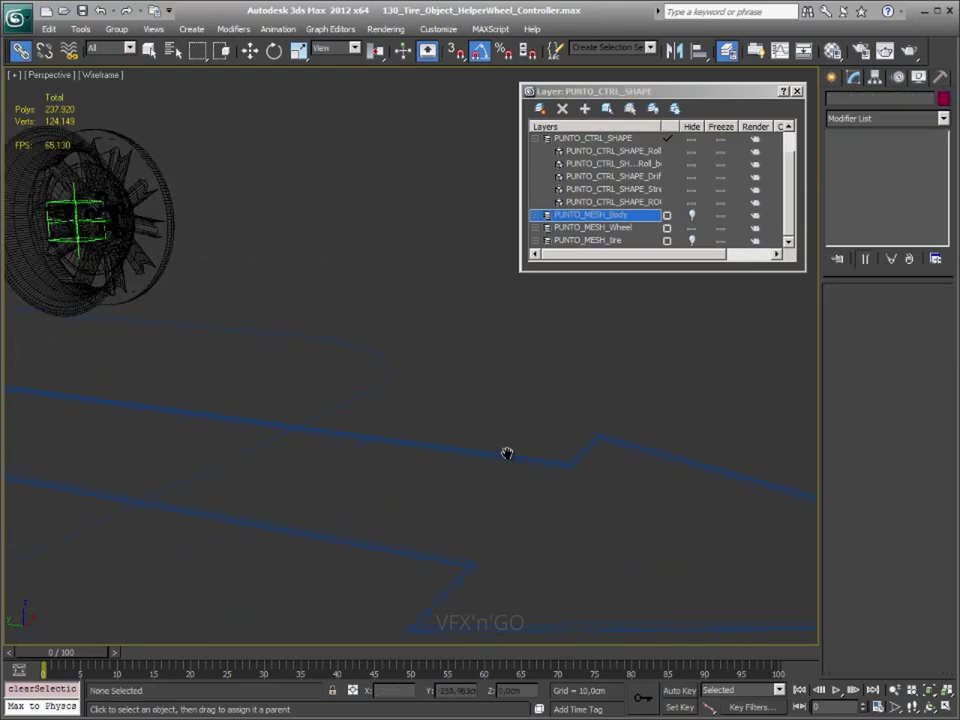
scroll(503, 461, "up", 2)
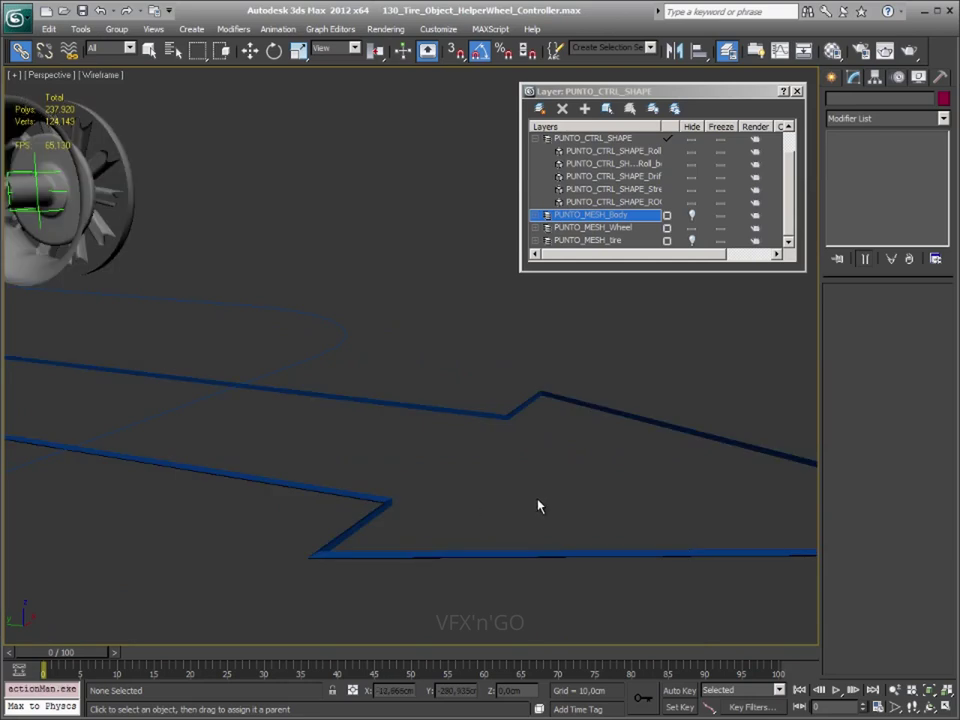
key("F3")
scroll(500, 480, "down", 5)
mouse_move(474, 456)
middle_mouse_down()
mouse_move(568, 495)
mouse_move(574, 508)
mouse_move(517, 493)
middle_mouse_up()
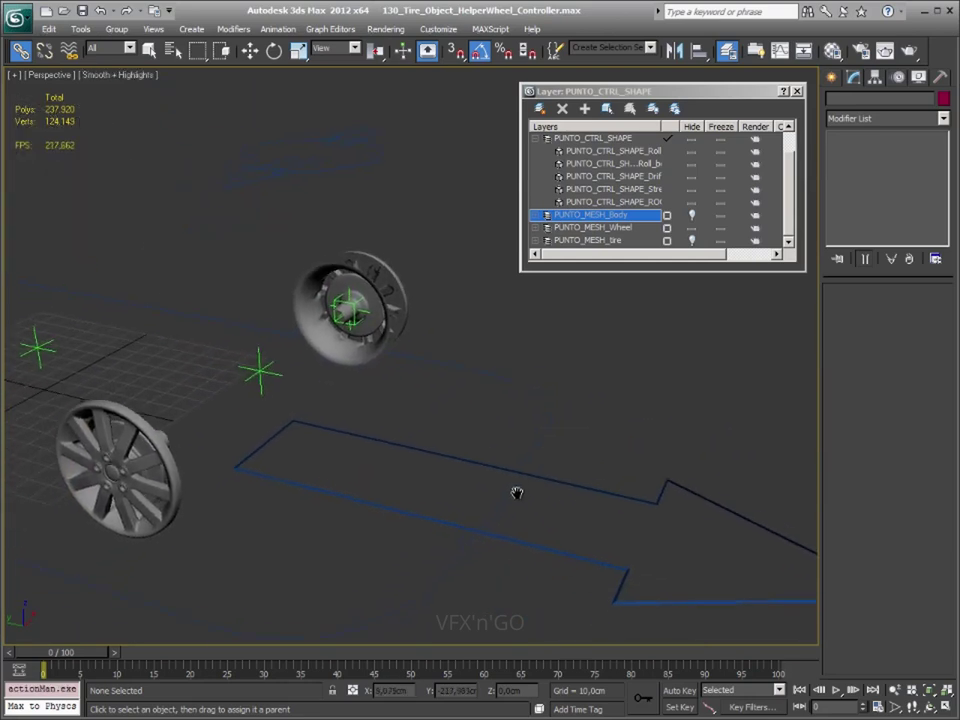
- Enable In Viewport for the large ROOT rectangle and the Drift shape
left_click(458, 549)
scroll(452, 480, "down", 5)
scroll(480, 475, "down", 3)
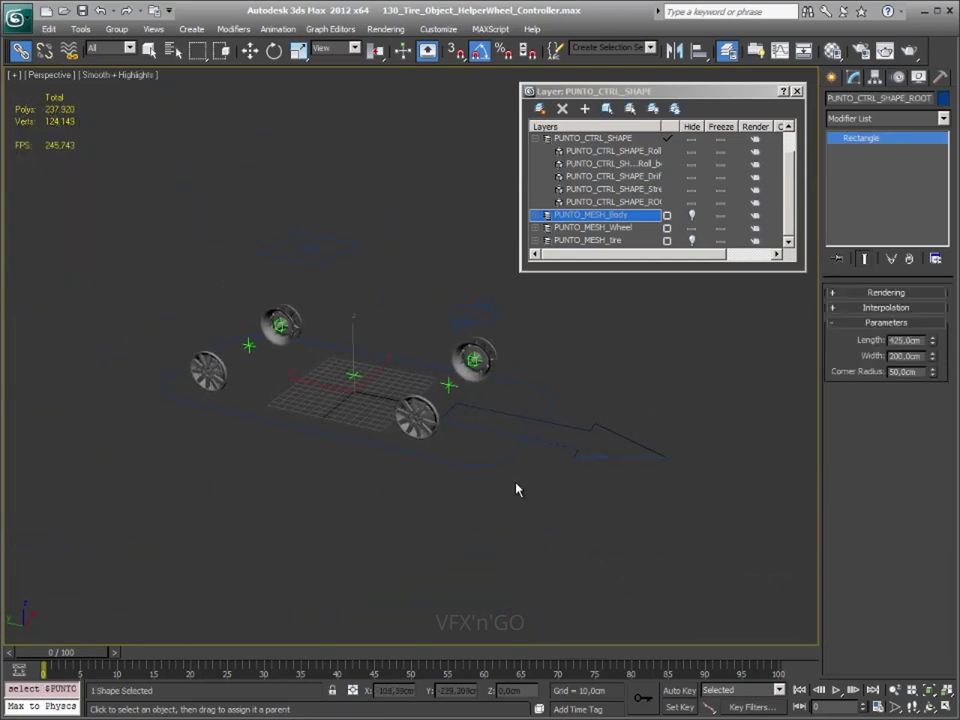
scroll(517, 490, "up", 2)
left_click(885, 292)
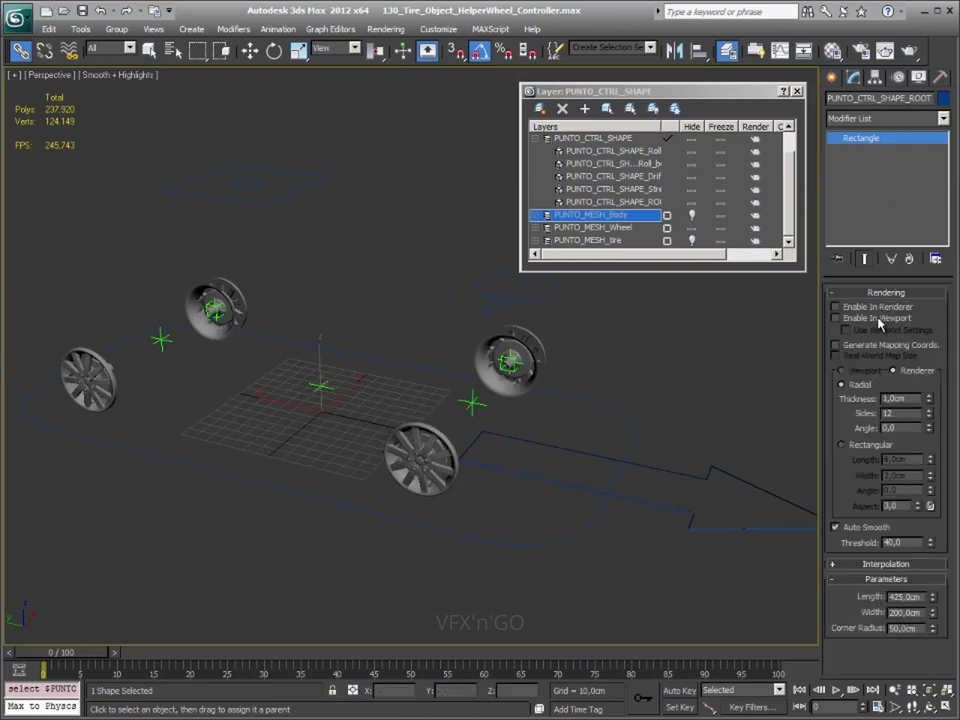
left_click(836, 318)
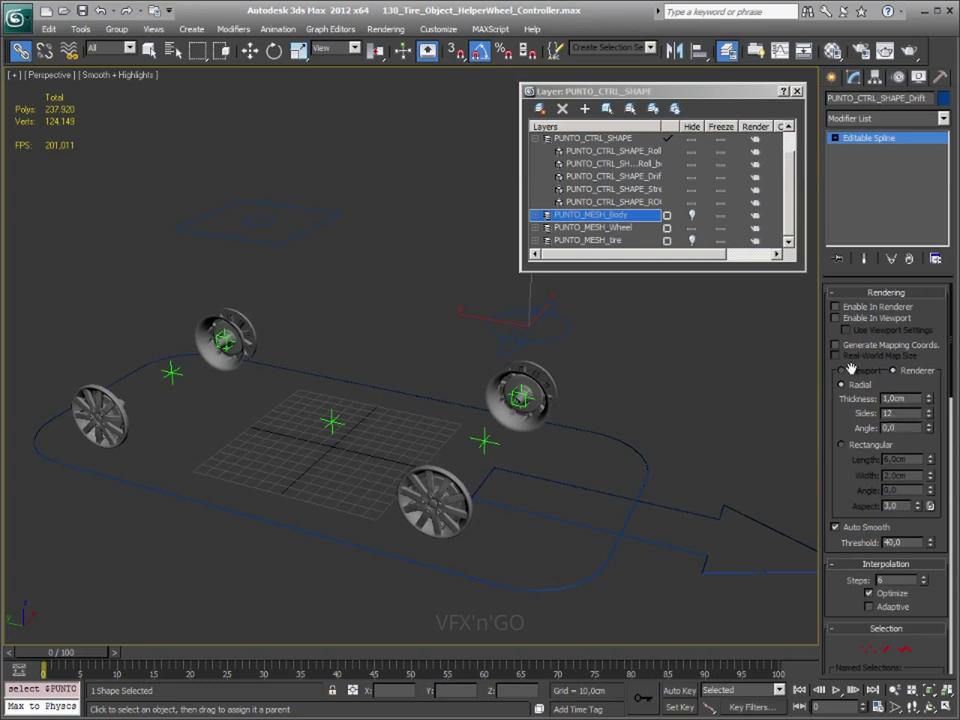
left_click(853, 318)
type("3")
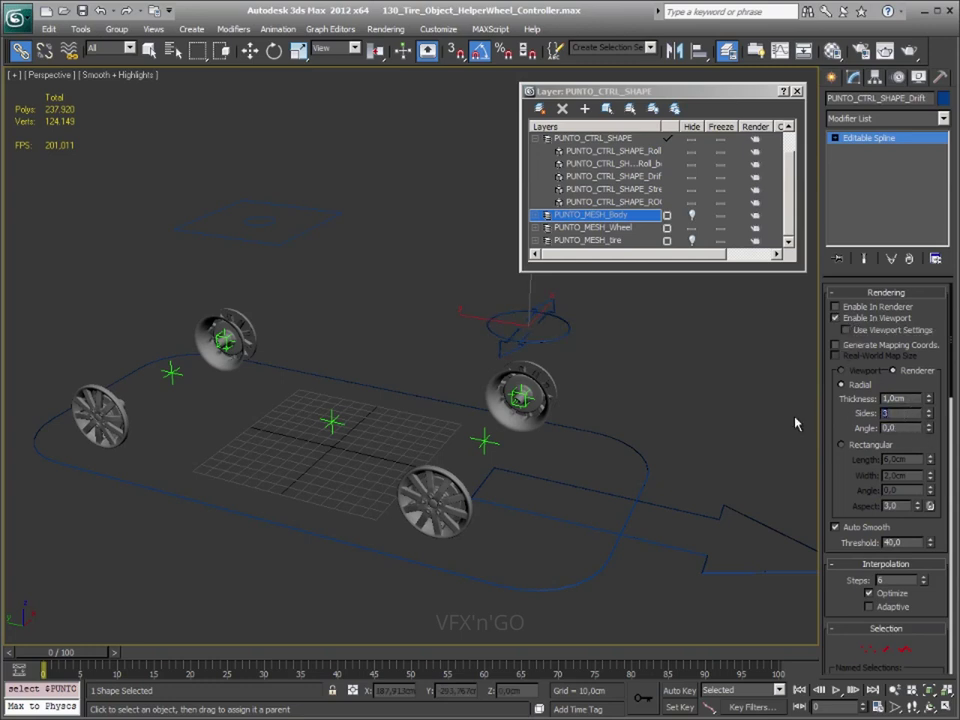
- Enable In Viewport for the top Roll_b rectangle, then select all five control shapes
left_click(276, 241)
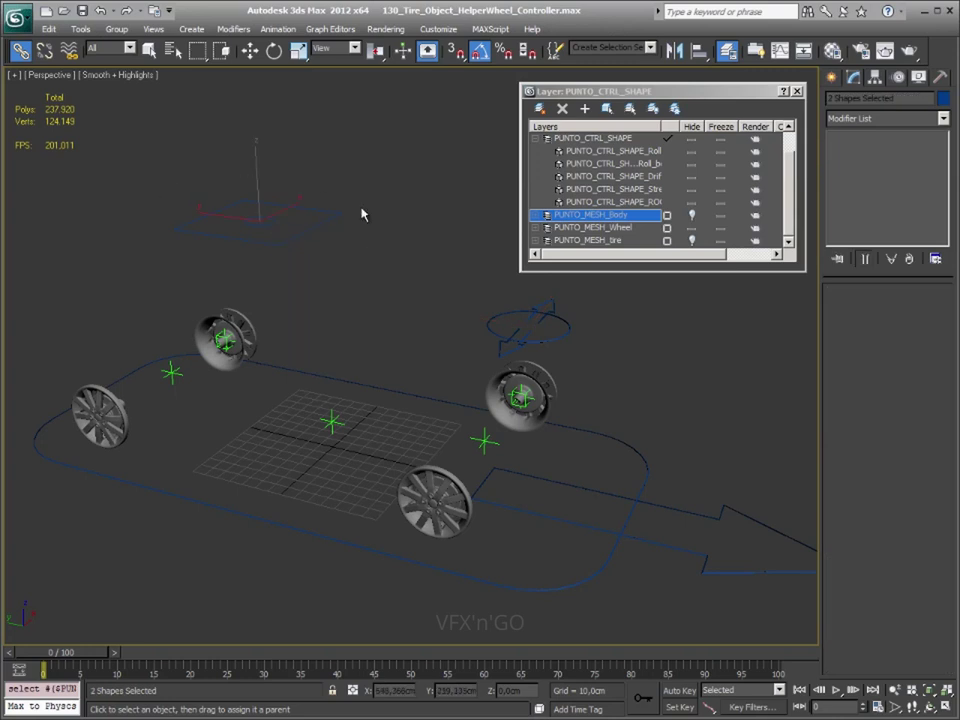
left_click(326, 182)
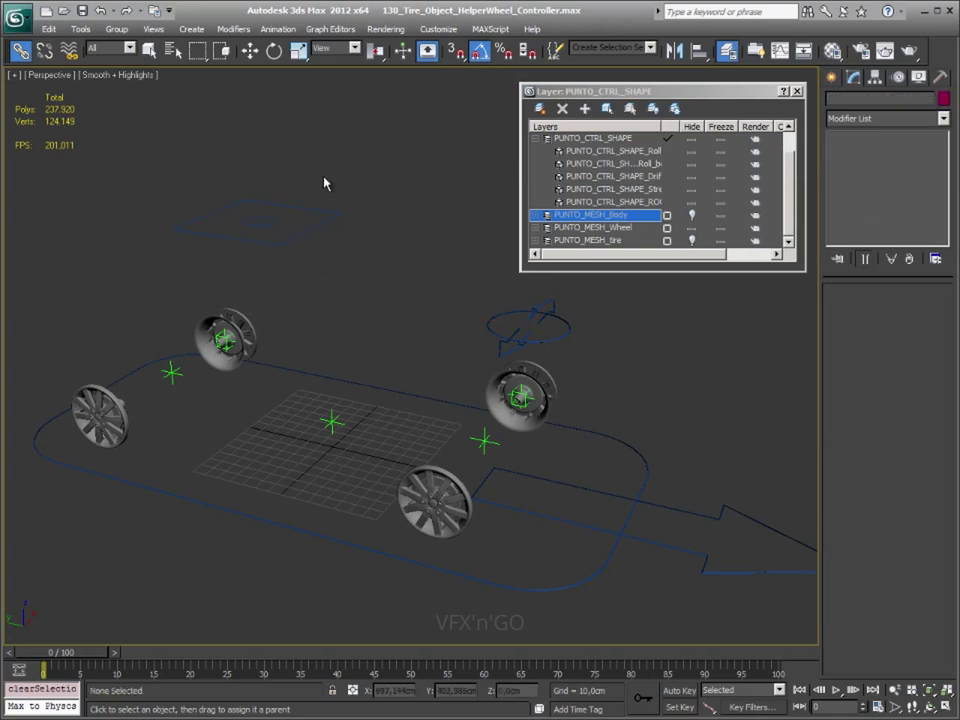
left_click(300, 212)
left_click(862, 313)
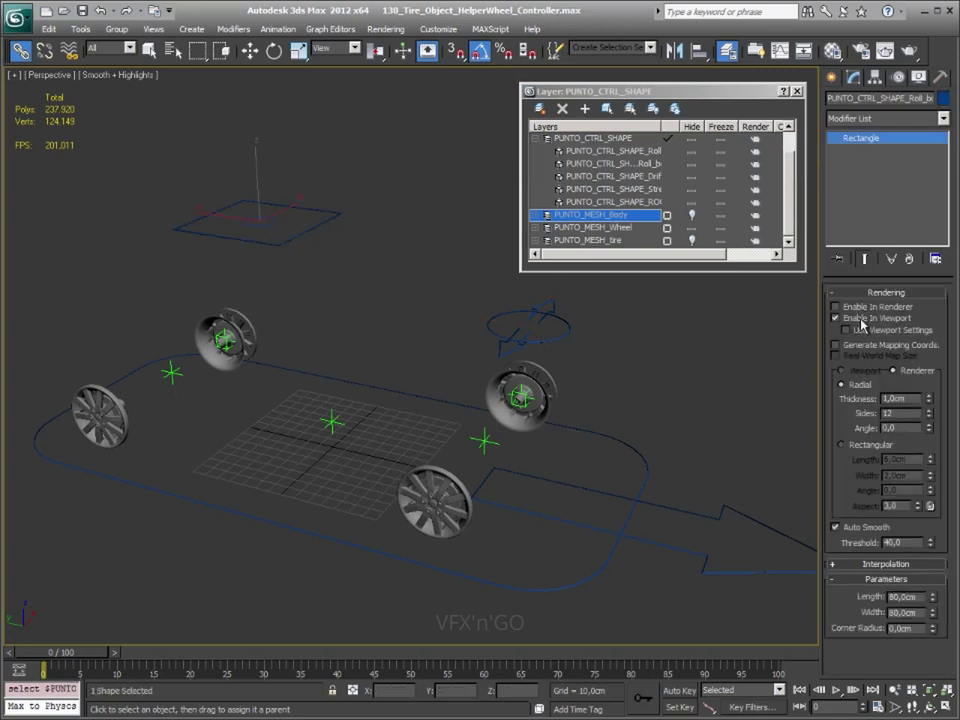
mouse_move(375, 300)
middle_mouse_down("alt")
mouse_move(428, 268)
mouse_move(409, 261)
middle_mouse_up("alt")
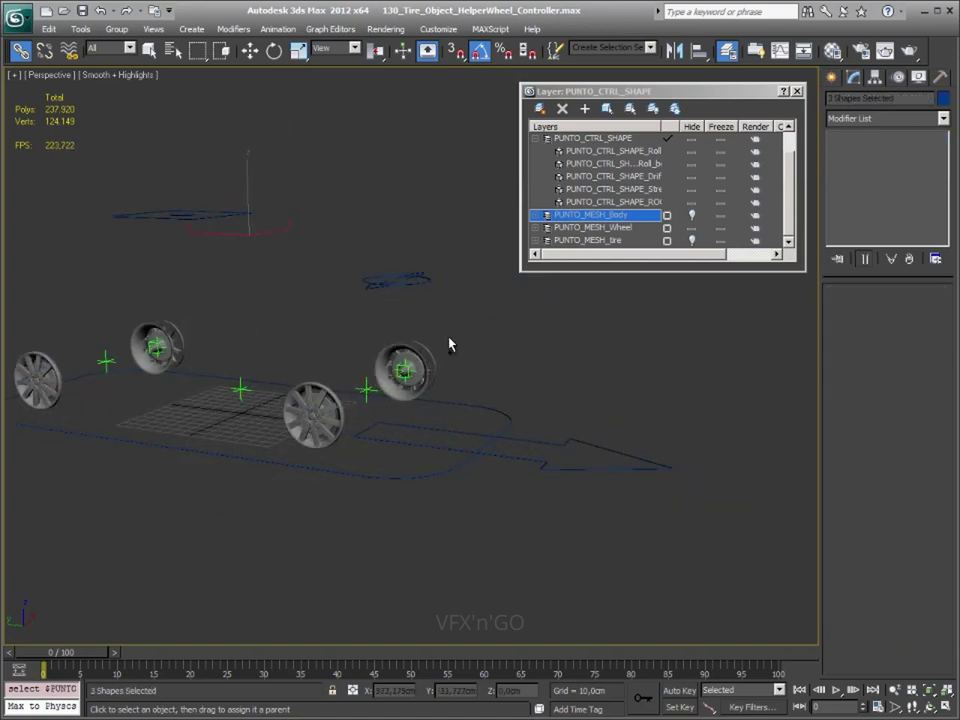
left_click_drag(600, 399, 437, 467)
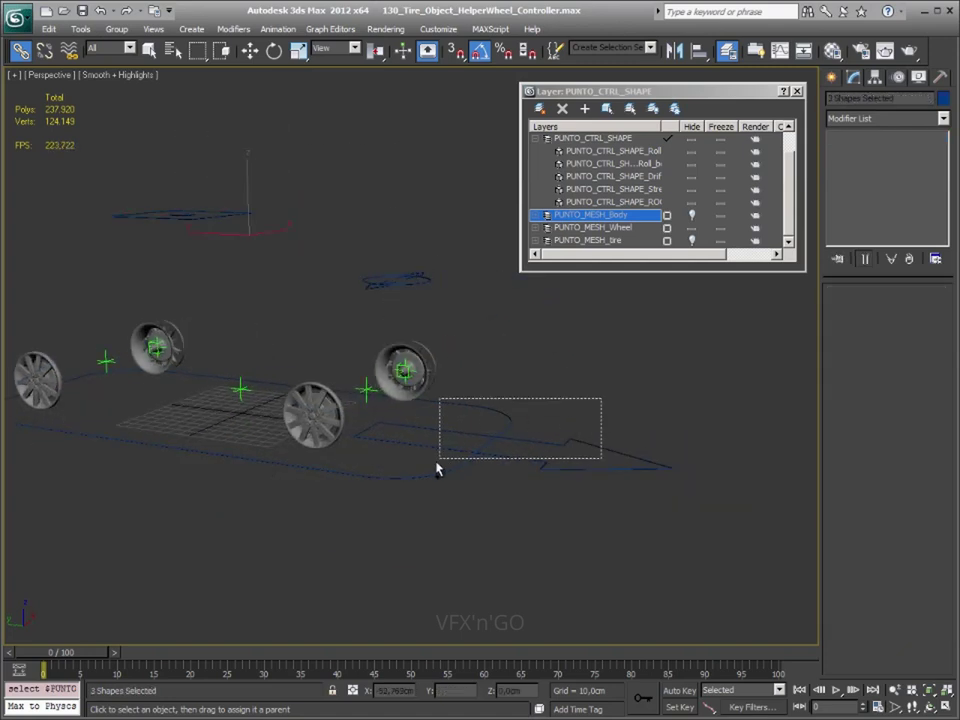
- Colour the selected car control shapes blue
left_click(943, 99)
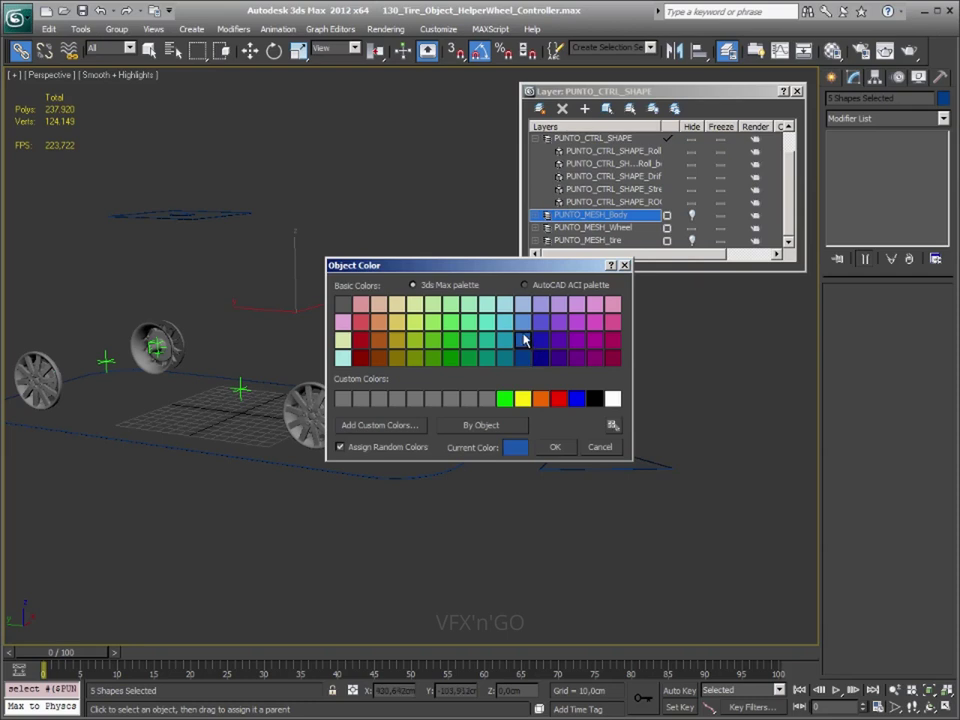
left_click(553, 448)
middle_click_drag(546, 385, 550, 368, "alt")
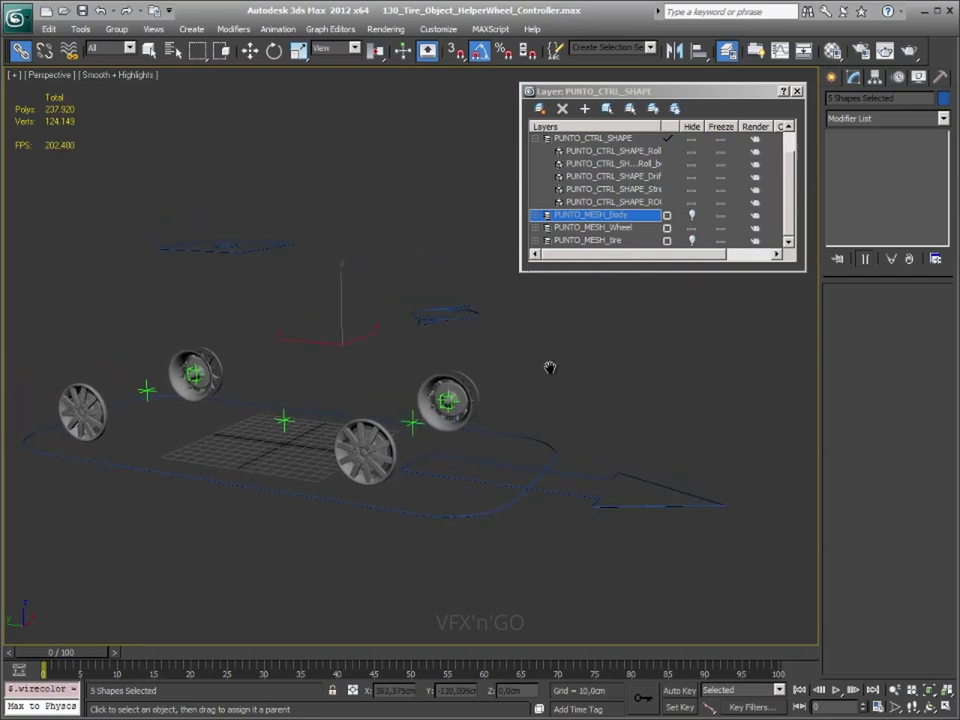
left_click(943, 99)
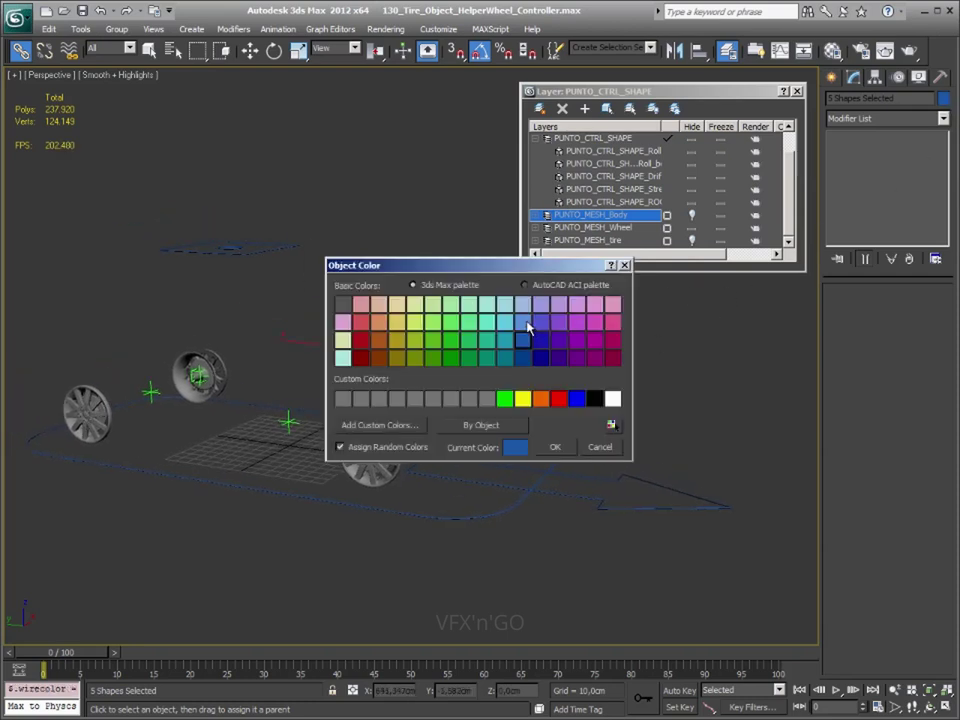
left_click(554, 447)
left_click(642, 432)
mouse_move(613, 408)
middle_mouse_down("alt")
mouse_move(607, 448)
mouse_move(495, 437)
mouse_move(523, 401)
mouse_move(561, 411)
mouse_move(665, 395)
mouse_move(531, 399)
mouse_move(545, 365)
middle_mouse_up("alt")
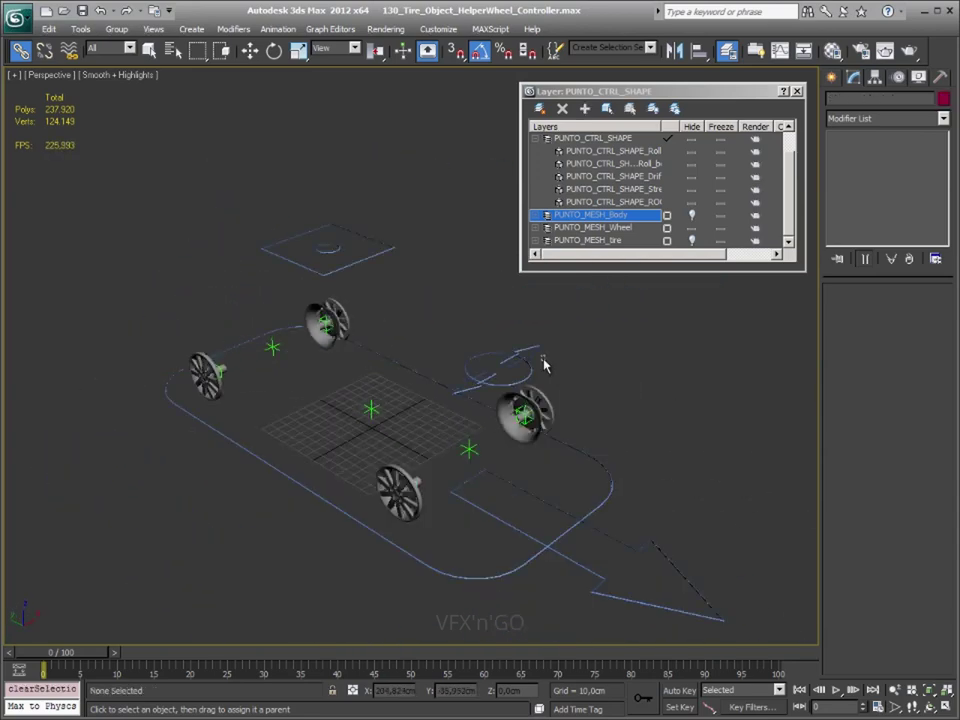
- Turn off Enable In Viewport for the circle control, then clear the selection
left_click(543, 360)
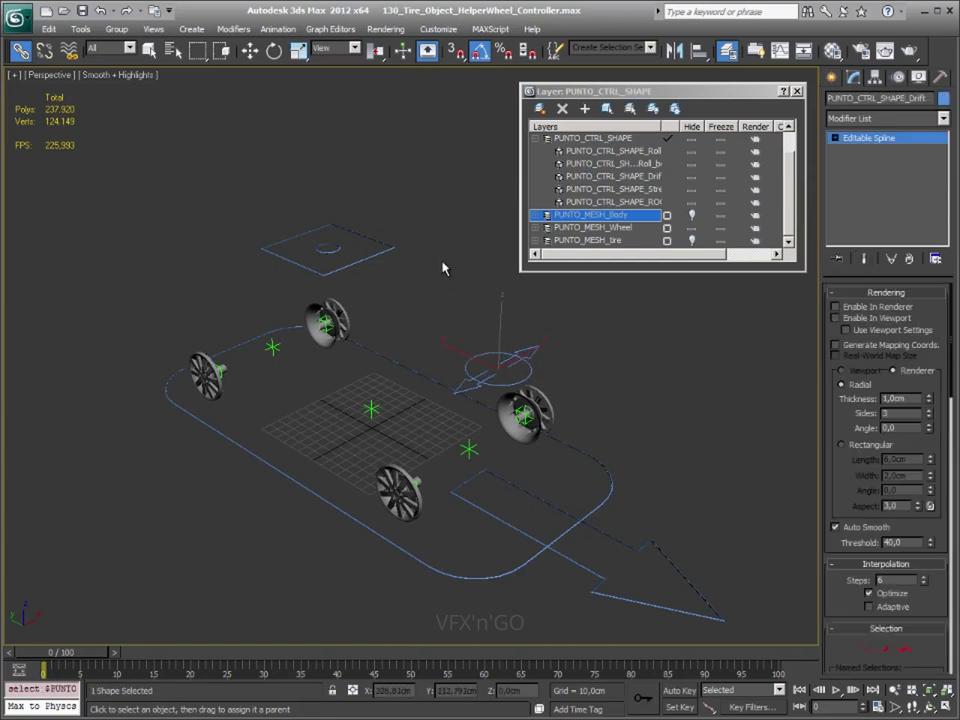
left_click_drag(433, 236, 390, 261)
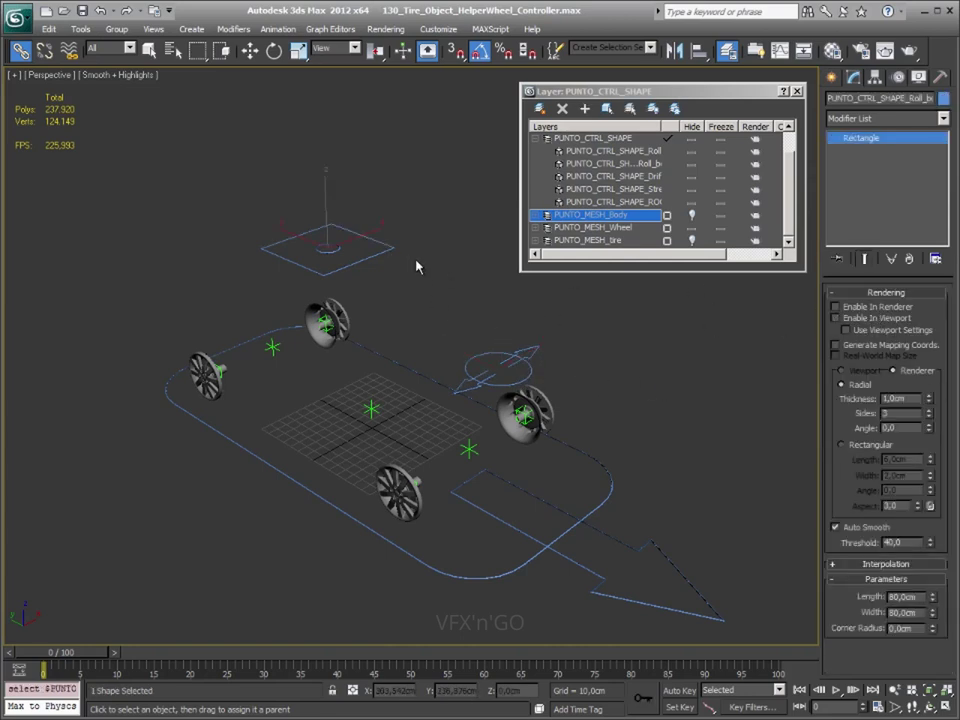
left_click(336, 250)
left_click(836, 318)
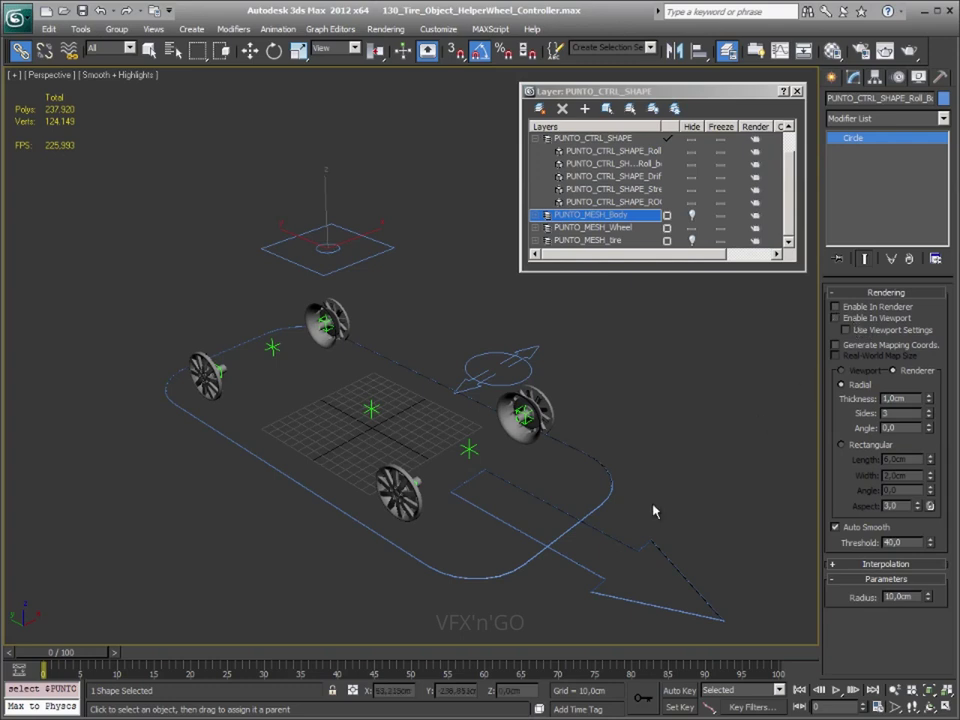
left_click(629, 546)
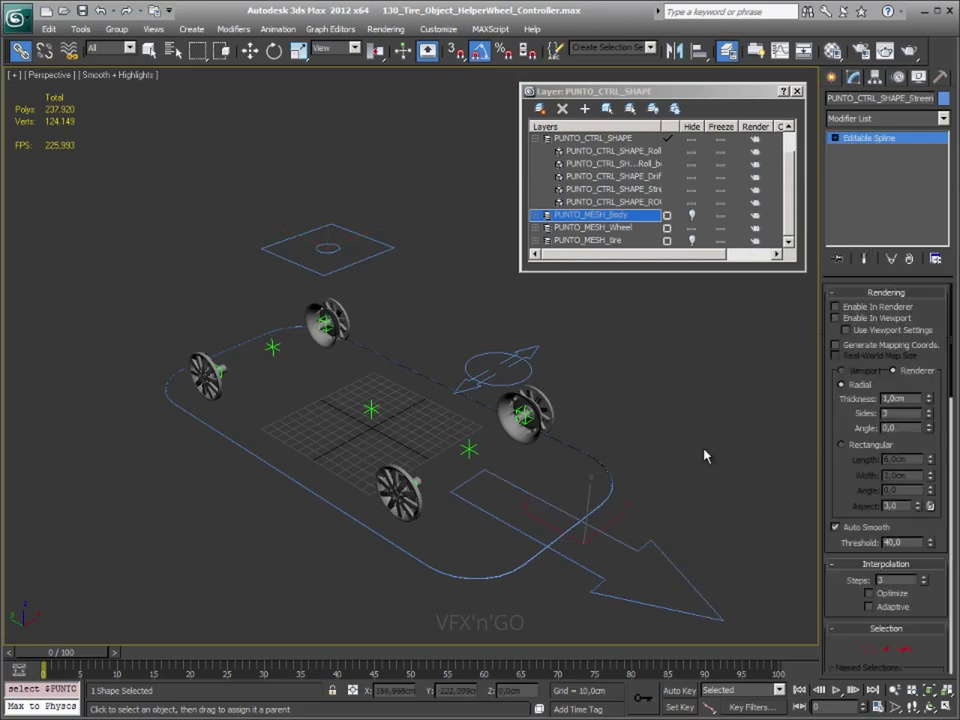
left_click_drag(656, 455, 602, 495)
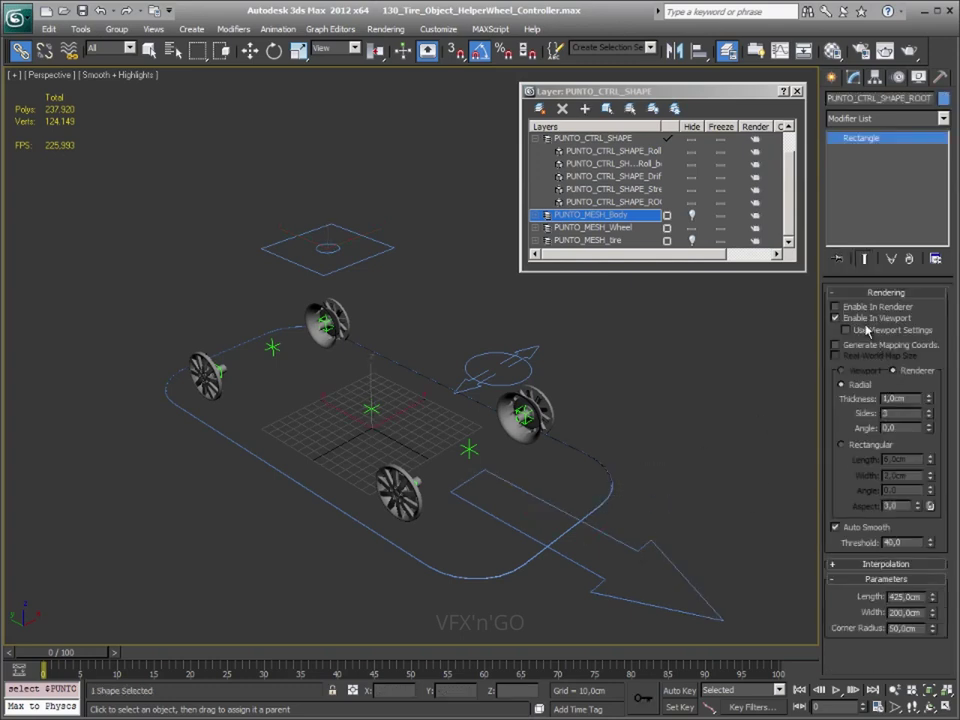
left_click(621, 489)
middle_click_drag(621, 489, 623, 470, "alt")
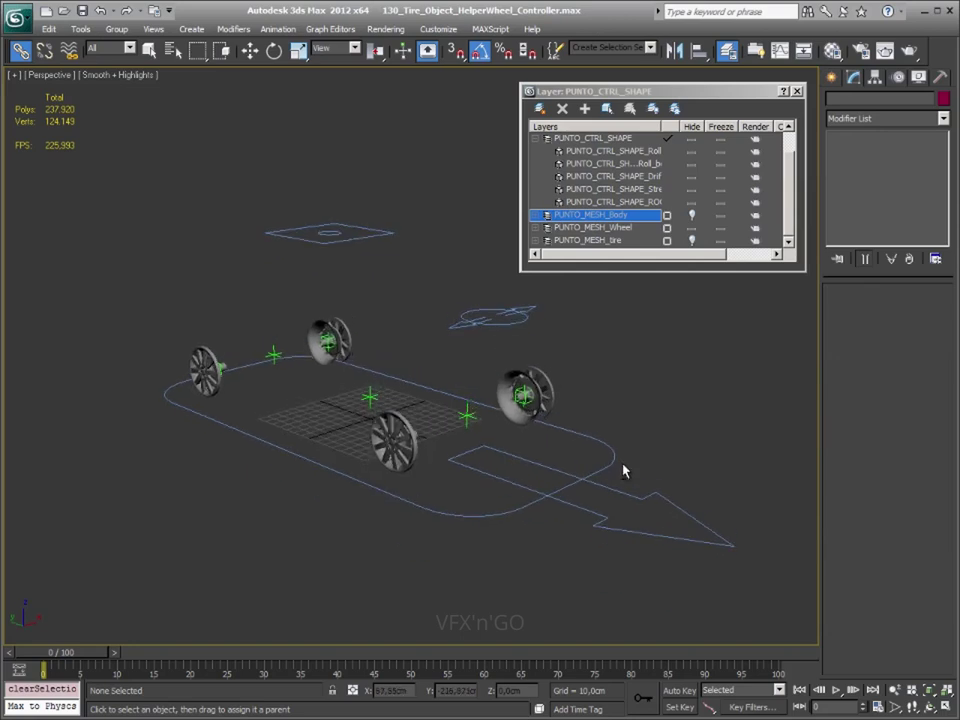